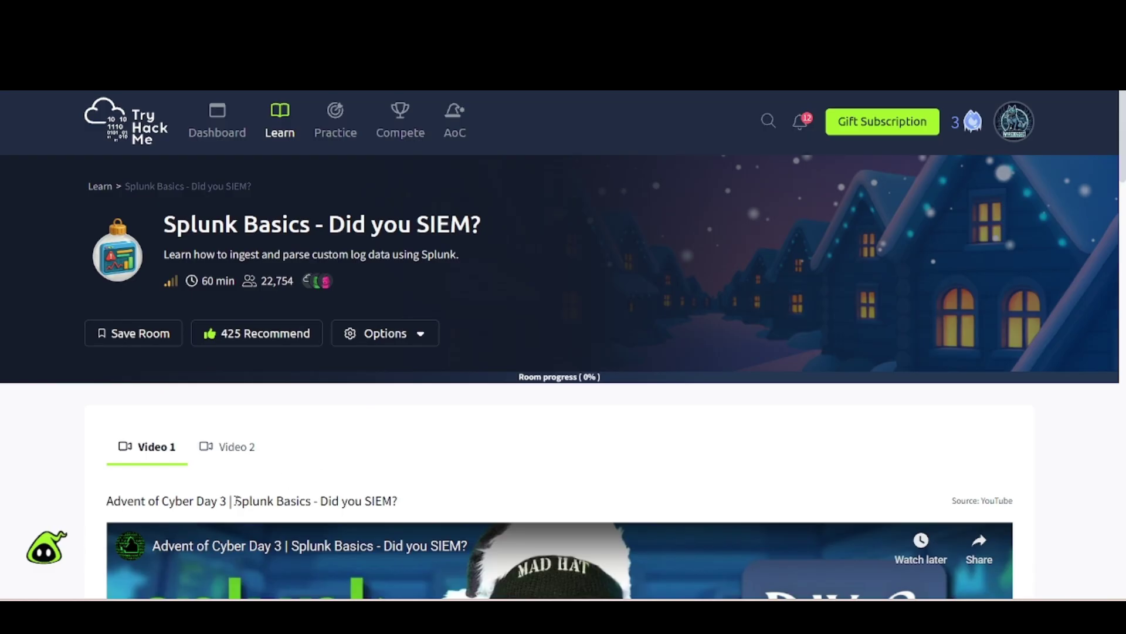
Step: Look through the Splunk Basics room's Task 1, enlarging the Direct Link connection card and checking the target machine's status
{"action": "scroll", "coordinate": [294, 402], "scroll_direction": "down", "scroll_amount": 15}
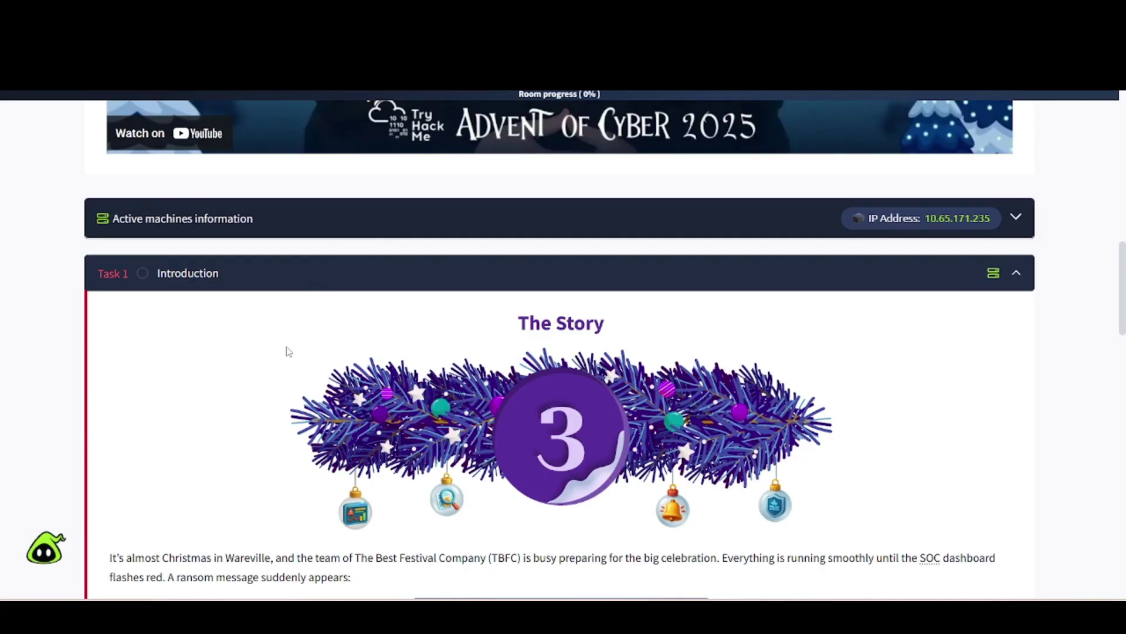
{"action": "scroll", "coordinate": [289, 351], "scroll_direction": "down", "scroll_amount": 1}
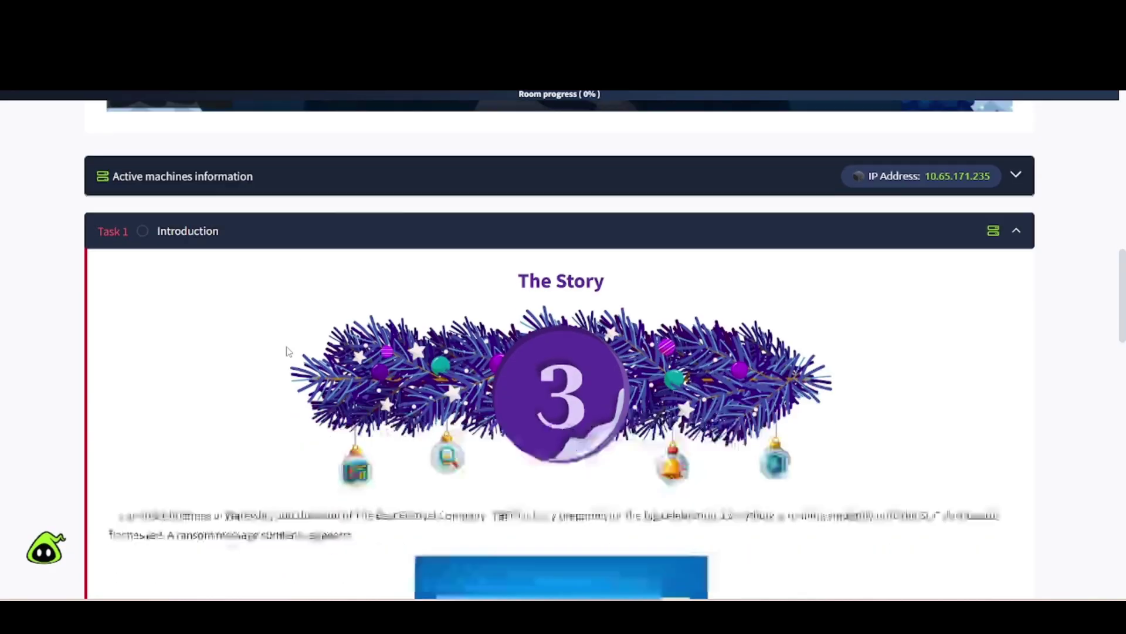
{"action": "scroll", "coordinate": [288, 351], "scroll_direction": "down", "scroll_amount": 15}
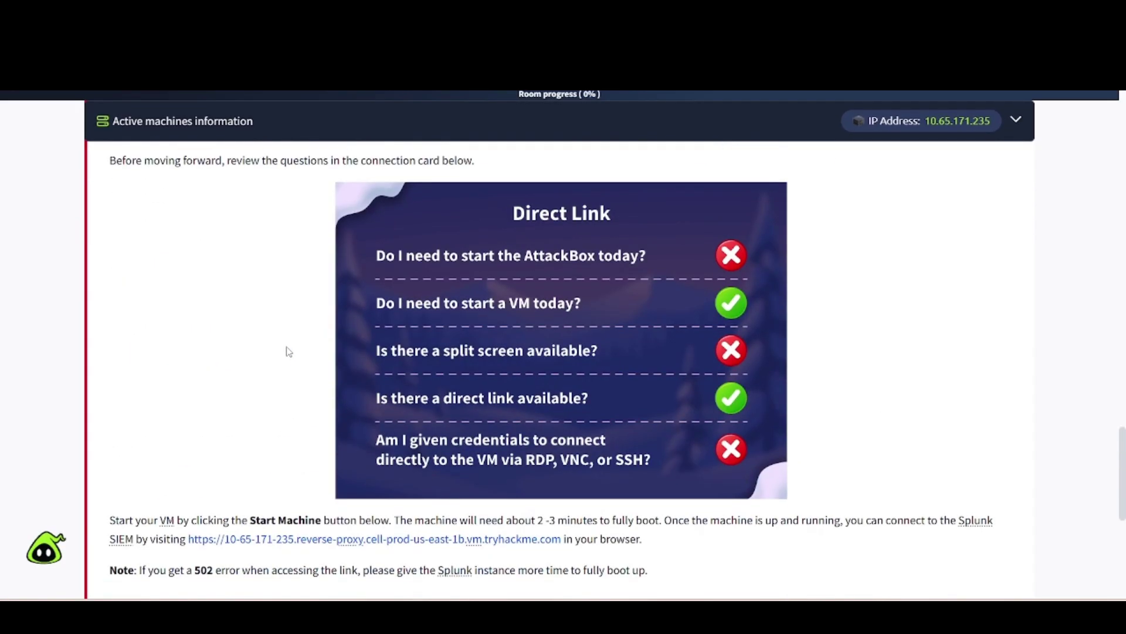
{"action": "scroll", "coordinate": [289, 351], "scroll_direction": "down", "scroll_amount": 2}
{"action": "left_click", "coordinate": [466, 272]}
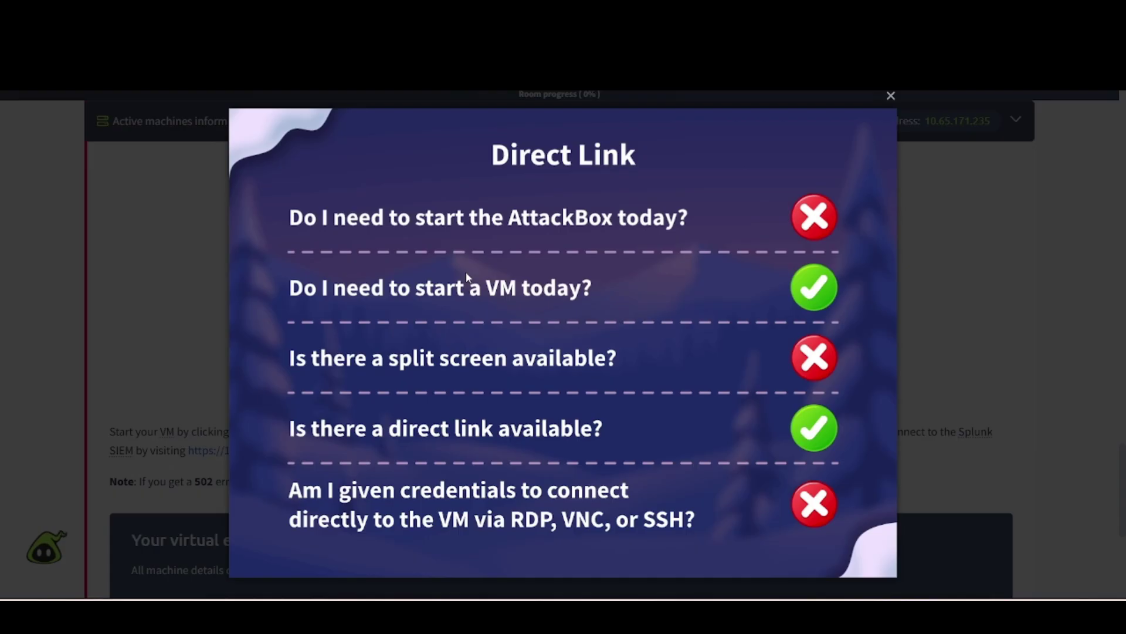
{"action": "left_click", "coordinate": [170, 327]}
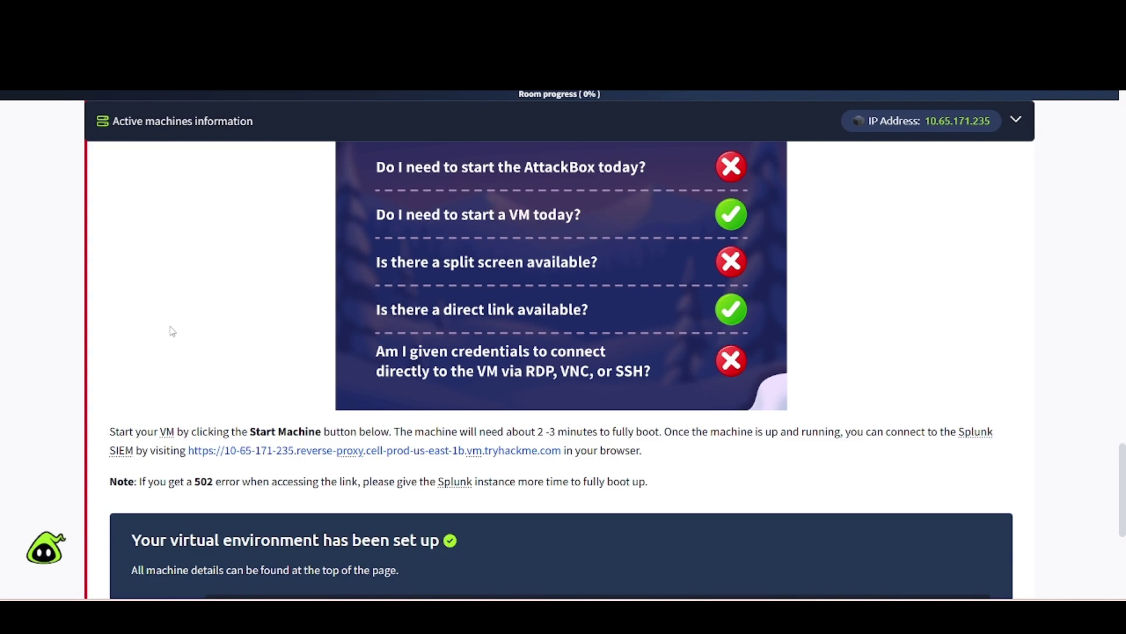
{"action": "scroll", "coordinate": [169, 328], "scroll_direction": "down", "scroll_amount": 3}
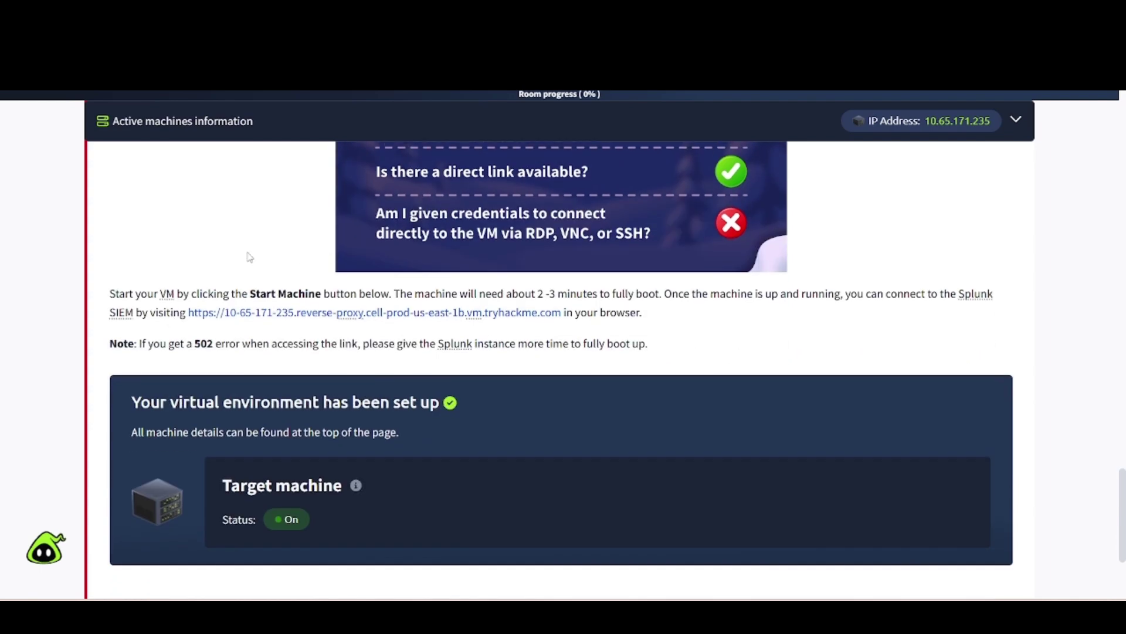
{"action": "scroll", "coordinate": [247, 254], "scroll_direction": "up", "scroll_amount": 3}
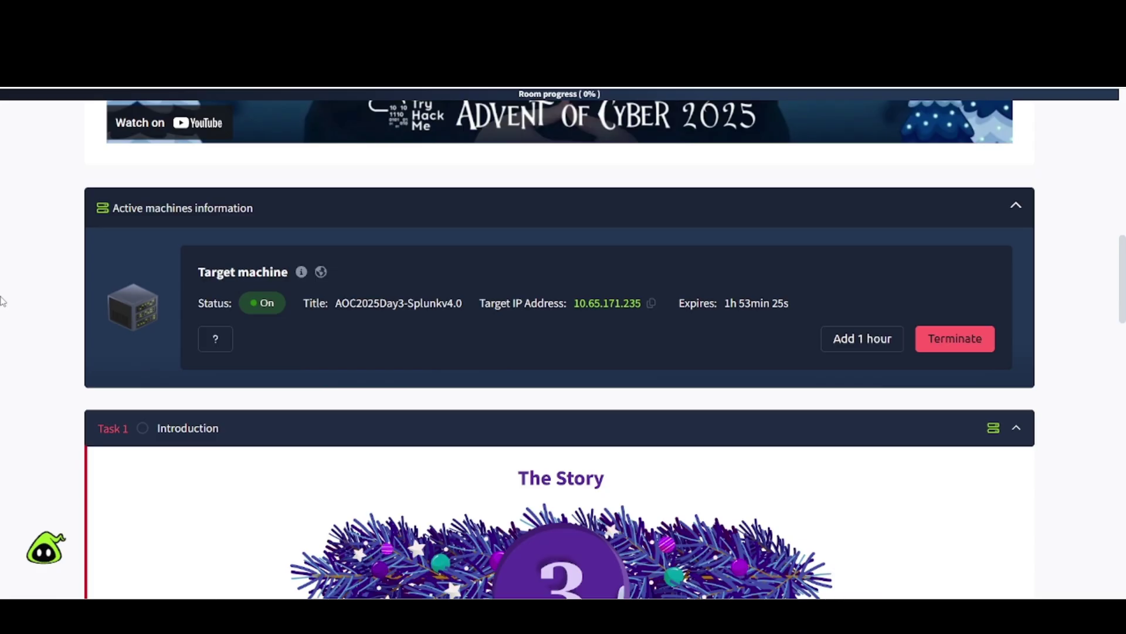
Step: Read Task 1's story, enlarge its ransom message picture, and review the learning objectives and machine connection instructions
{"action": "scroll", "coordinate": [56, 331], "scroll_direction": "down", "scroll_amount": 3}
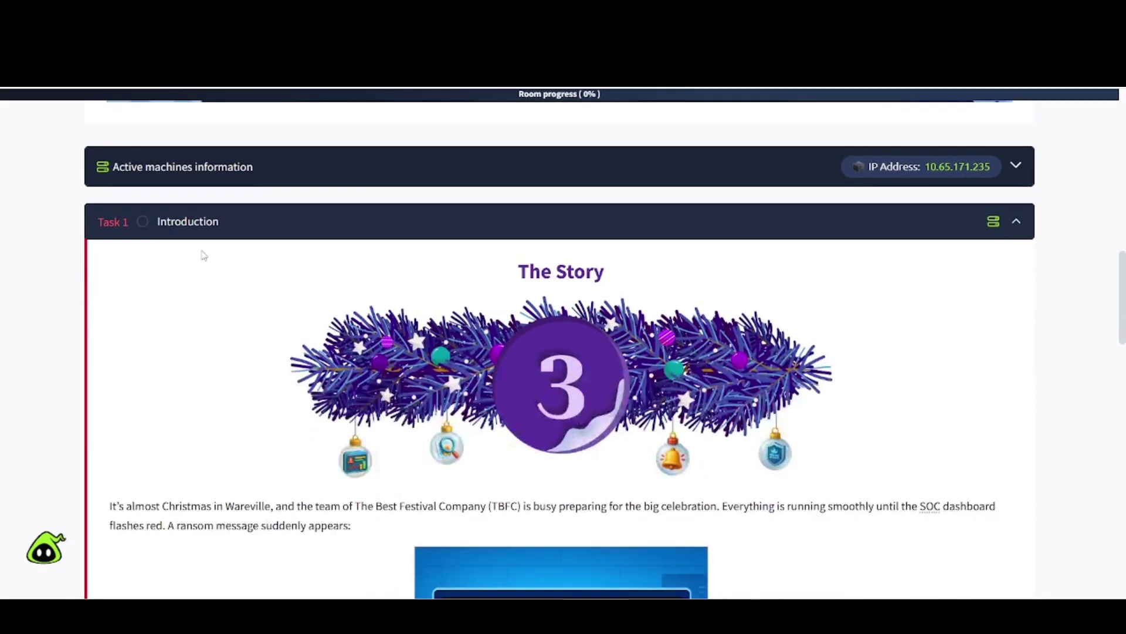
{"action": "scroll", "coordinate": [121, 473], "scroll_direction": "down", "scroll_amount": 4}
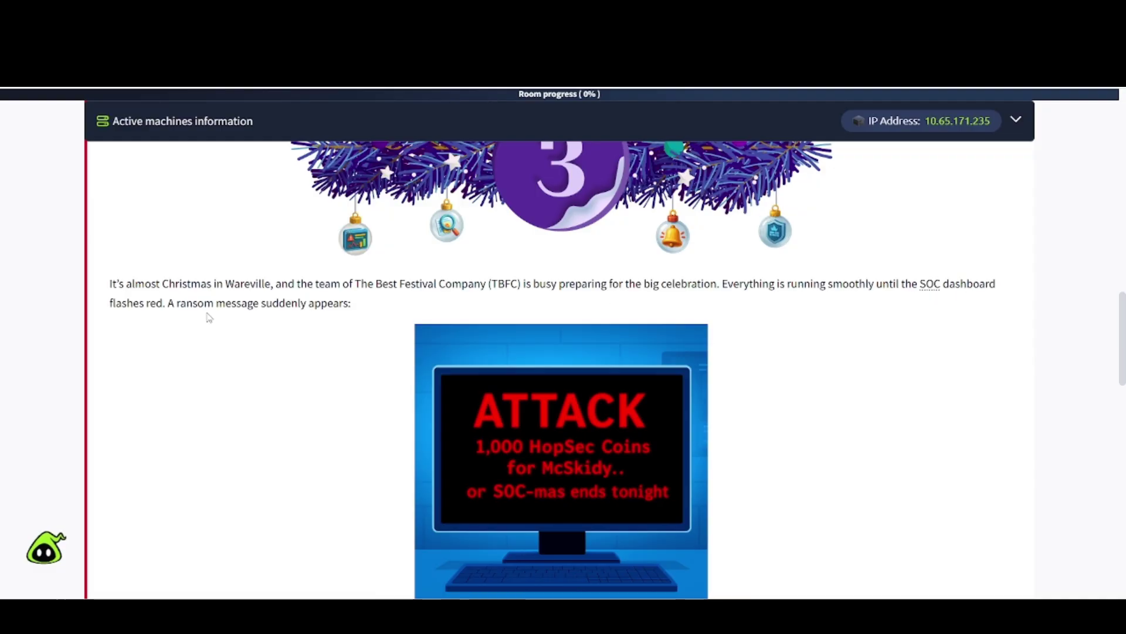
{"action": "scroll", "coordinate": [278, 319], "scroll_direction": "down", "scroll_amount": 3}
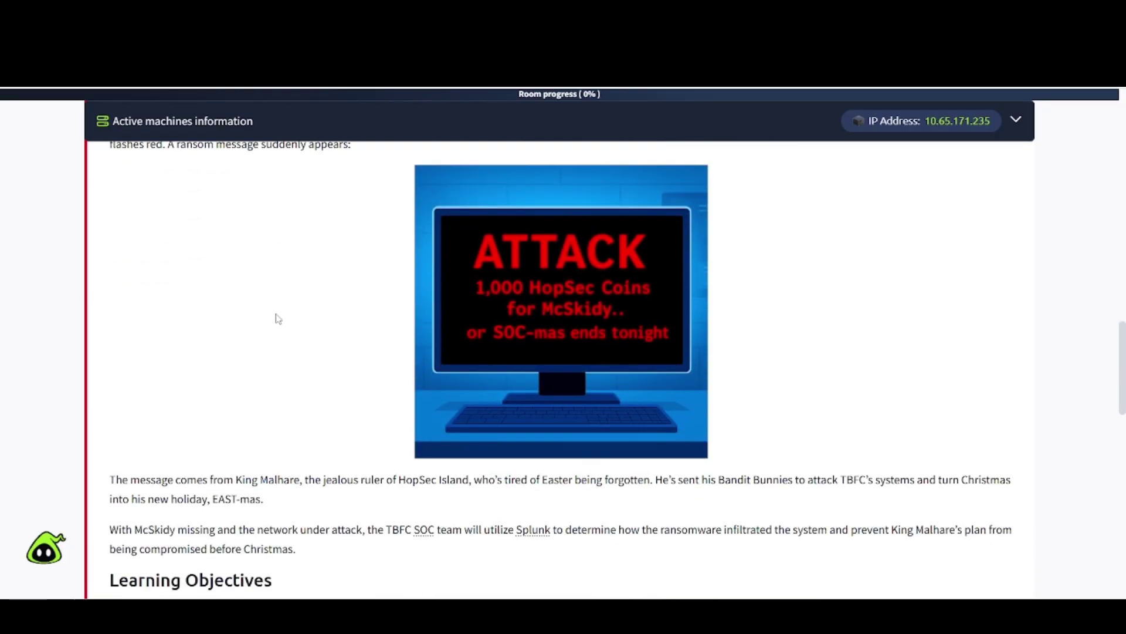
{"action": "left_click", "coordinate": [475, 295]}
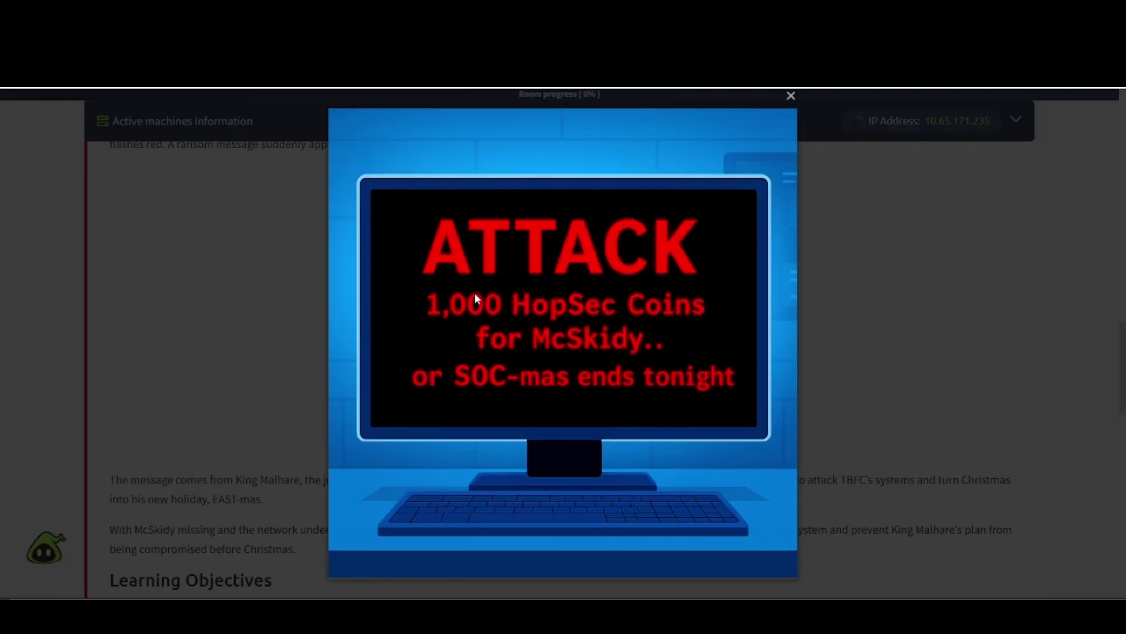
{"action": "left_click", "coordinate": [212, 365]}
{"action": "scroll", "coordinate": [213, 363], "scroll_direction": "down", "scroll_amount": 4}
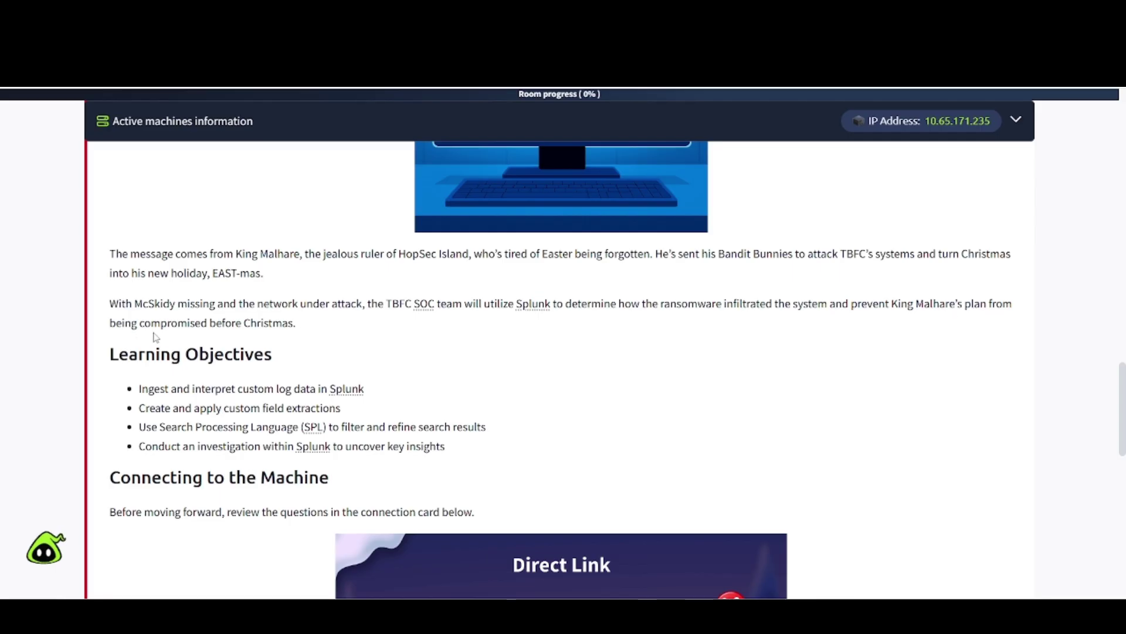
{"action": "scroll", "coordinate": [285, 336], "scroll_direction": "down", "scroll_amount": 2}
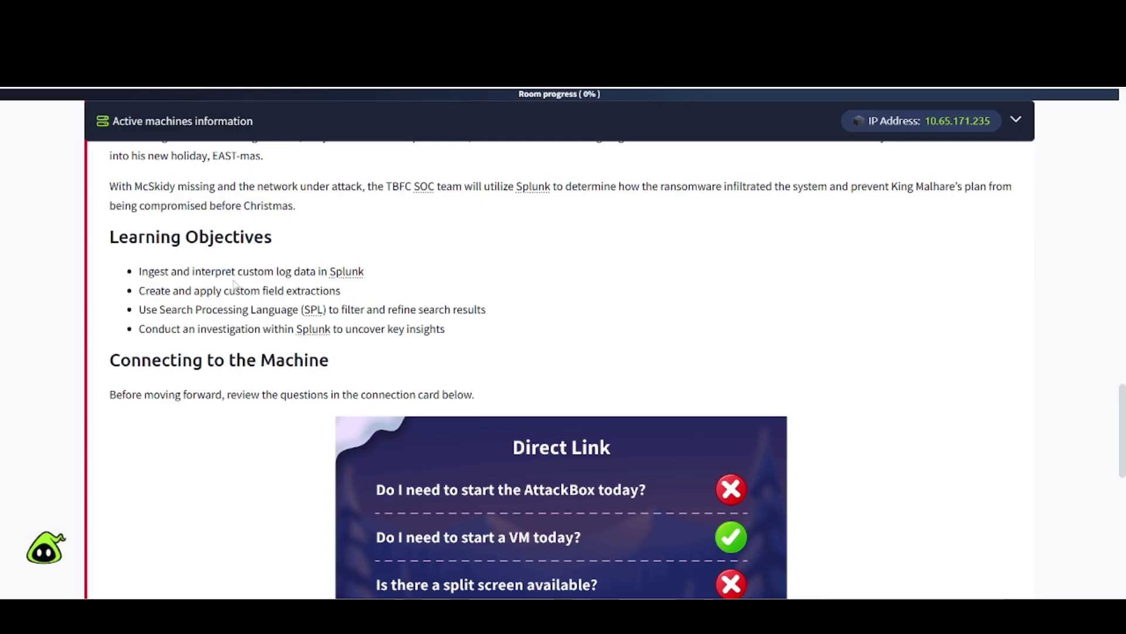
{"action": "scroll", "coordinate": [234, 285], "scroll_direction": "down", "scroll_amount": 3}
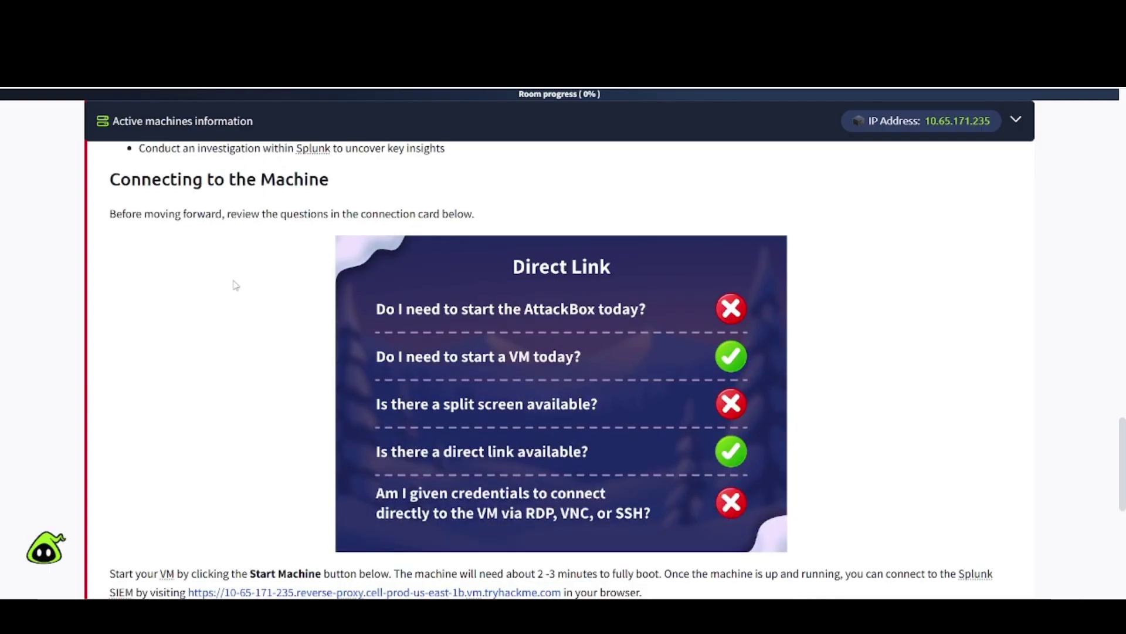
{"action": "scroll", "coordinate": [235, 284], "scroll_direction": "down", "scroll_amount": 4}
{"action": "scroll", "coordinate": [234, 284], "scroll_direction": "down", "scroll_amount": 2}
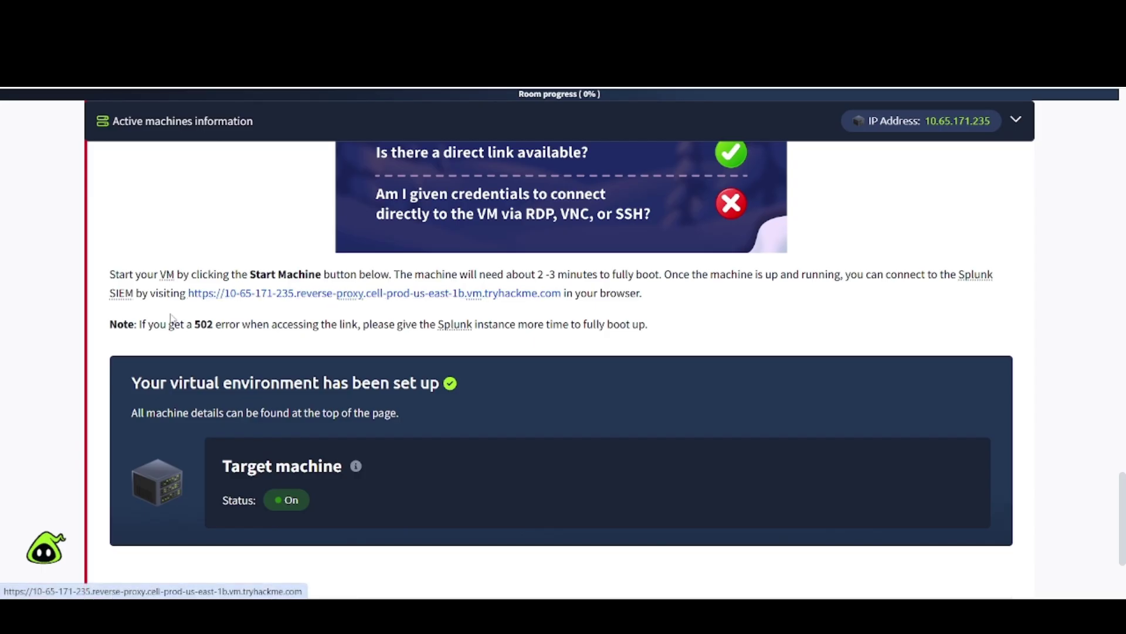
Step: Mark Task 1's Splunk access question as complete and expand Task 2, Log Analysis with Splunk
{"action": "scroll", "coordinate": [172, 317], "scroll_direction": "down", "scroll_amount": 1}
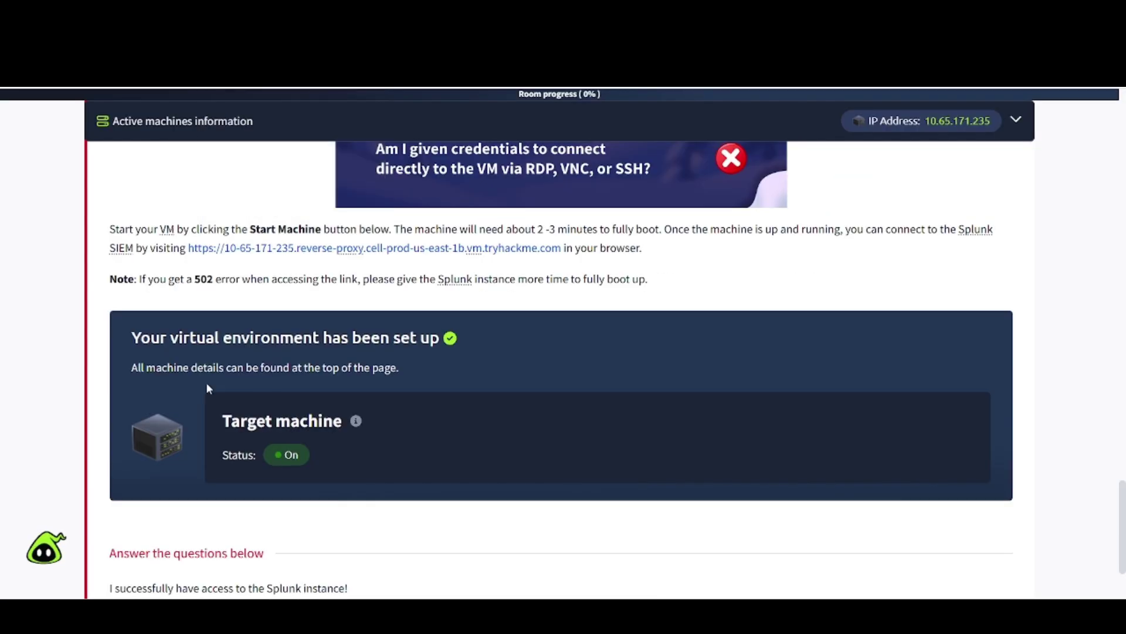
{"action": "scroll", "coordinate": [207, 385], "scroll_direction": "down", "scroll_amount": 1}
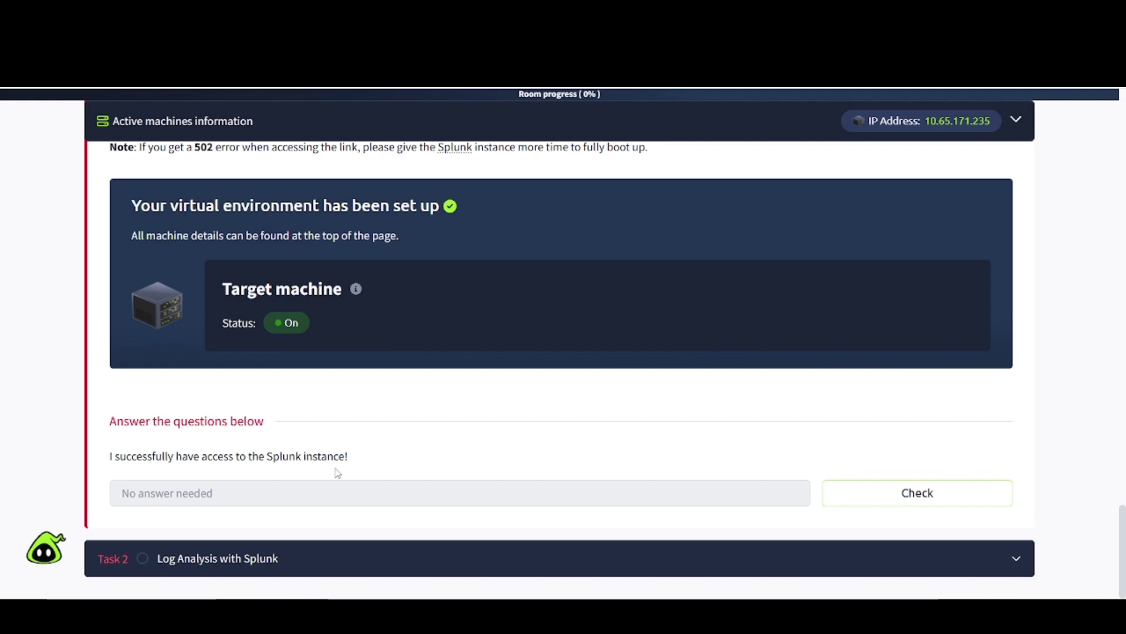
{"action": "left_click", "coordinate": [856, 502]}
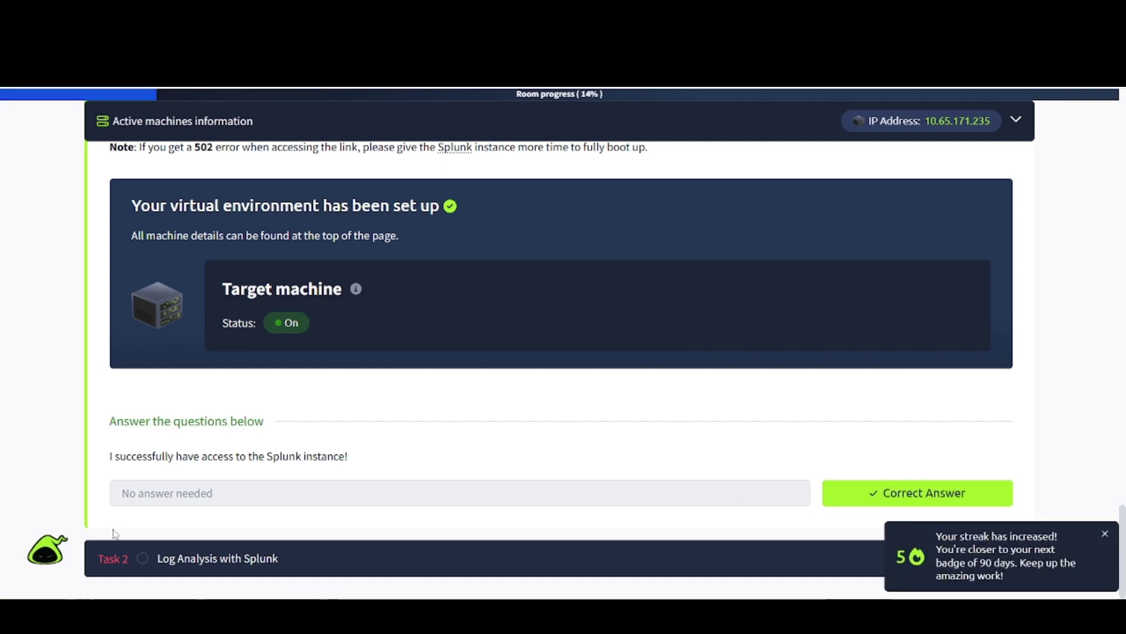
{"action": "left_click", "coordinate": [140, 558]}
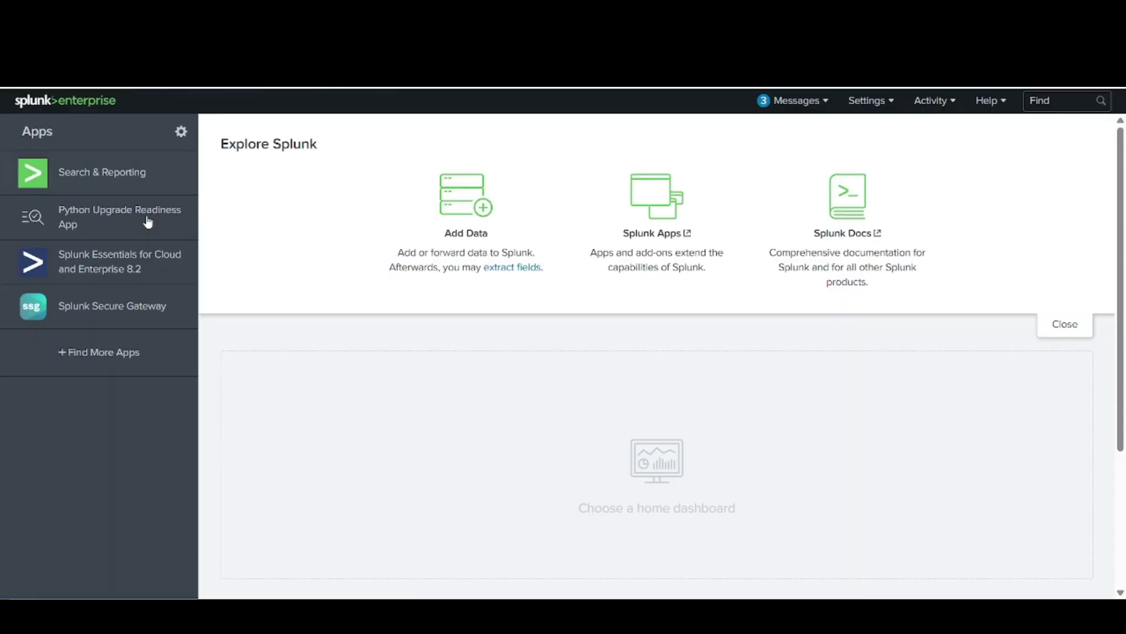
Step: Open Search & Reporting in Splunk and run the query index=main copied from the Task 2 instructions
{"action": "left_click", "coordinate": [80, 184]}
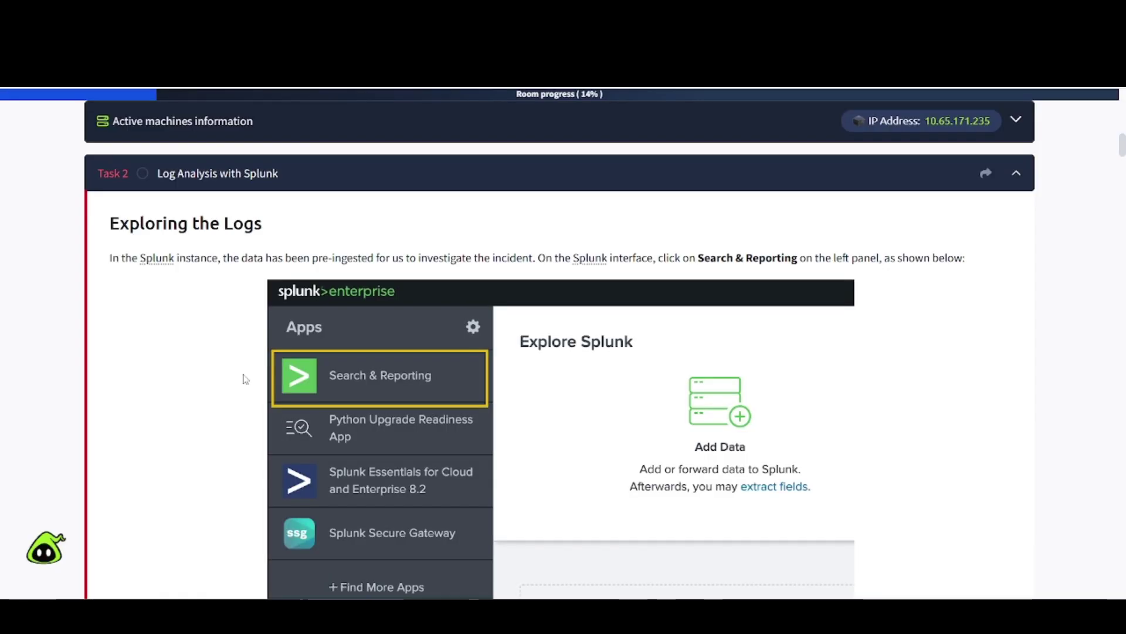
{"action": "scroll", "coordinate": [244, 381], "scroll_direction": "down", "scroll_amount": 5}
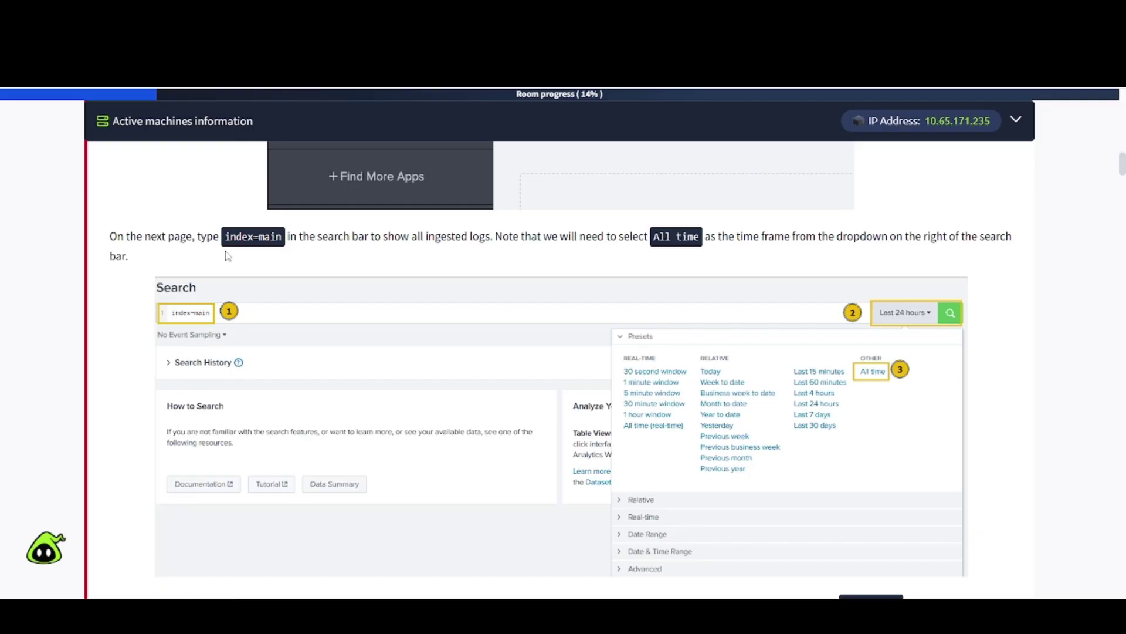
{"action": "left_click_drag", "start_coordinate": [224, 238], "coordinate": [285, 246]}
{"action": "key", "text": "ctrl+c"}
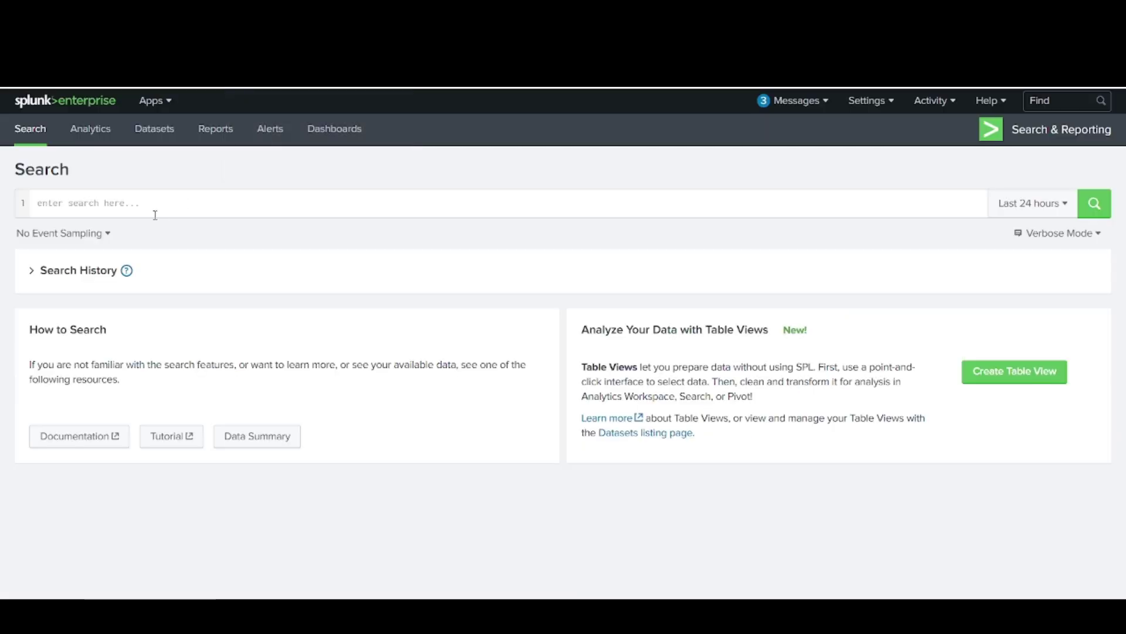
{"action": "left_click", "coordinate": [139, 210]}
{"action": "key", "text": "ctrl+v"}
{"action": "key", "text": "Return"}
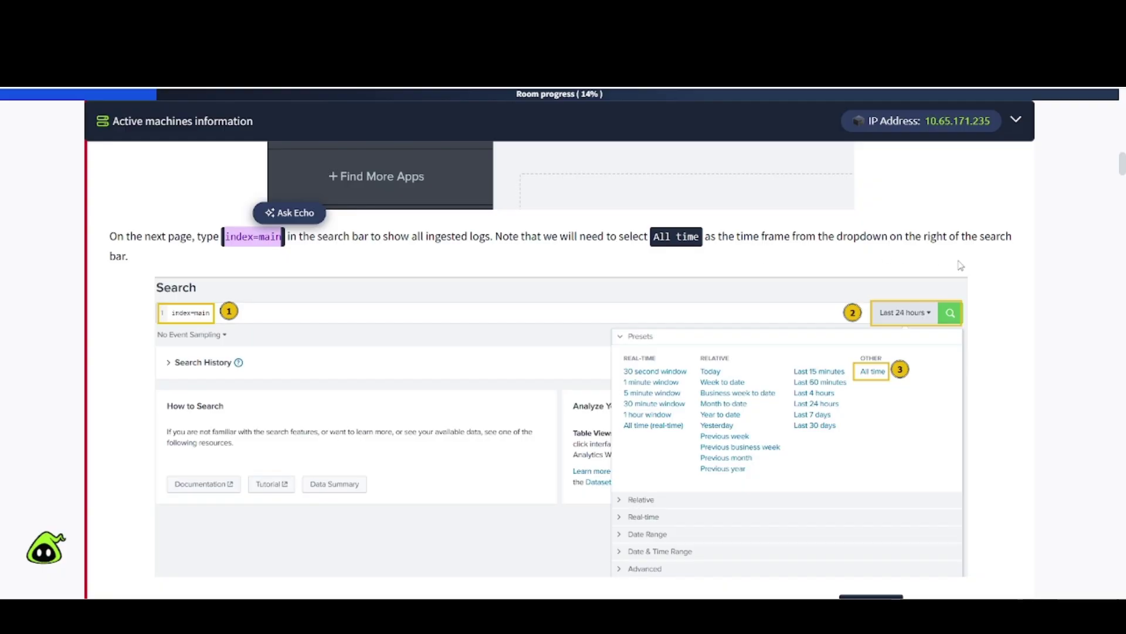
Step: Set the index=main search's time range to All time as the room's example shows, and rerun it
{"action": "left_click", "coordinate": [339, 344]}
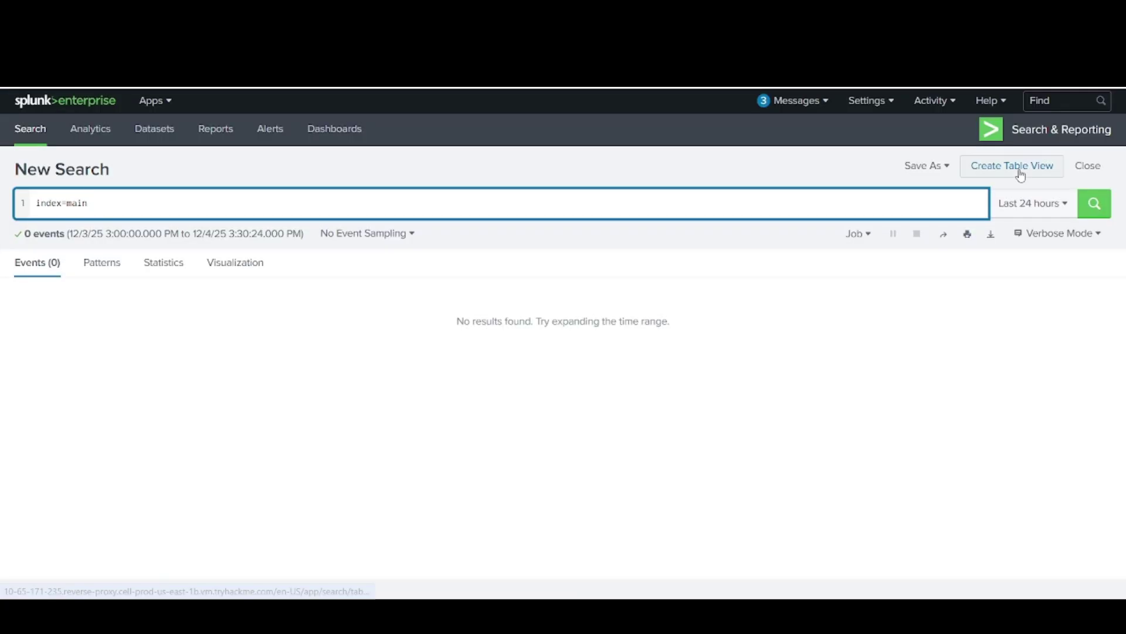
{"action": "left_click", "coordinate": [1032, 203]}
{"action": "left_click", "coordinate": [989, 283]}
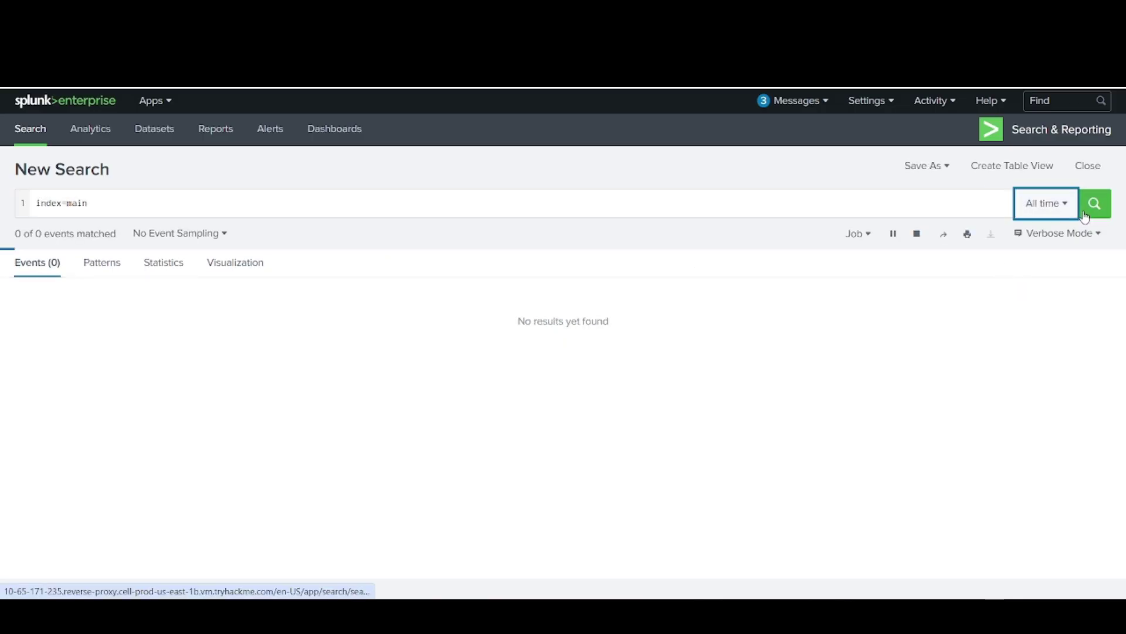
{"action": "left_click", "coordinate": [1095, 203]}
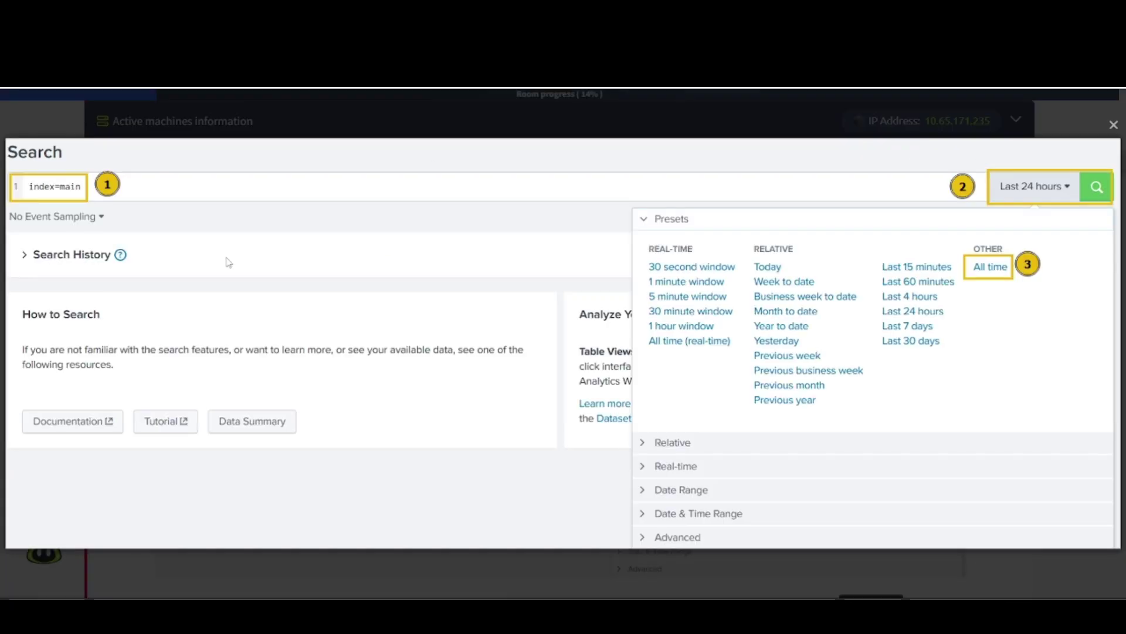
{"action": "left_click", "coordinate": [179, 104]}
Step: Read the room's guidance on the two datasets and inspect the sourcetype field's values in the Splunk results
{"action": "scroll", "coordinate": [243, 217], "scroll_direction": "down", "scroll_amount": 7}
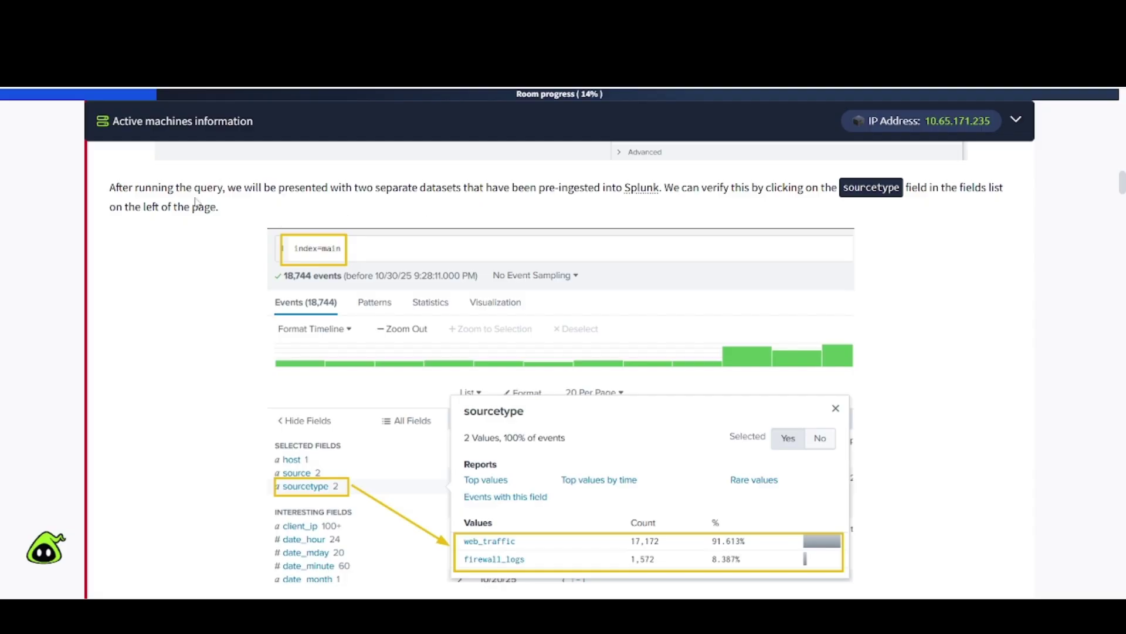
{"action": "scroll", "coordinate": [197, 381], "scroll_direction": "down", "scroll_amount": 3}
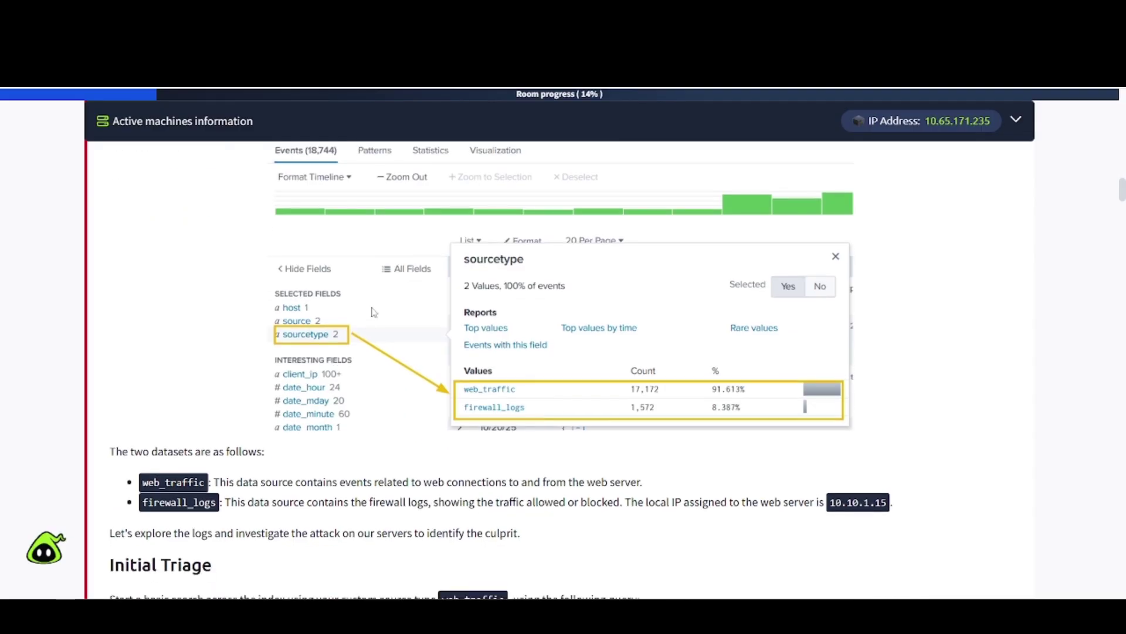
{"action": "left_click", "coordinate": [373, 312]}
{"action": "left_click", "coordinate": [41, 384]}
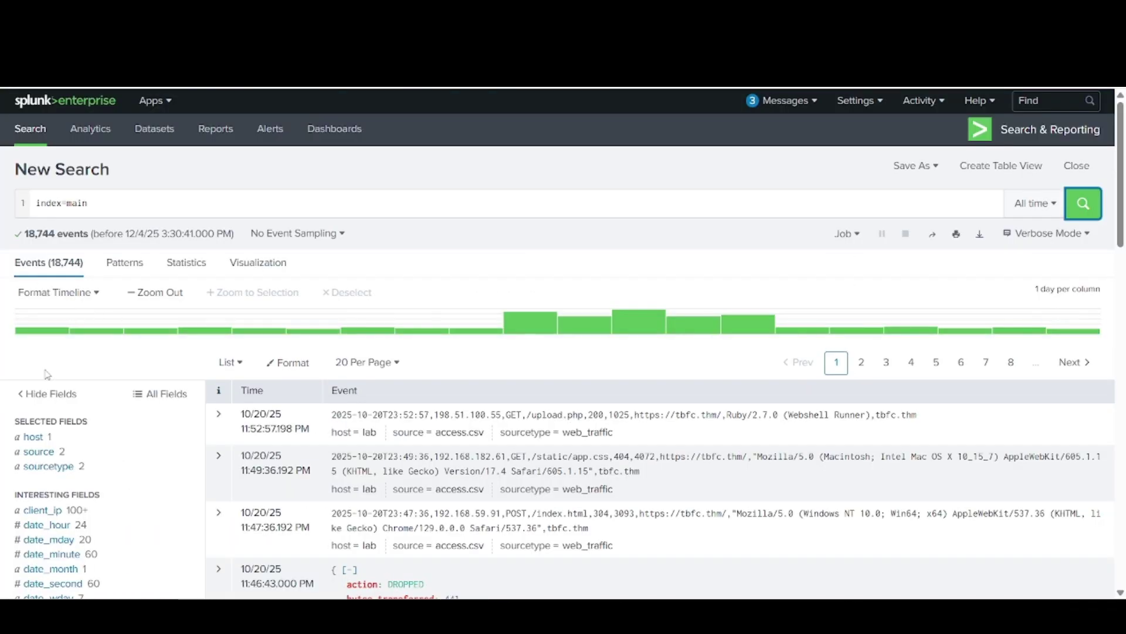
{"action": "scroll", "coordinate": [47, 374], "scroll_direction": "down", "scroll_amount": 4}
{"action": "left_click", "coordinate": [57, 265]}
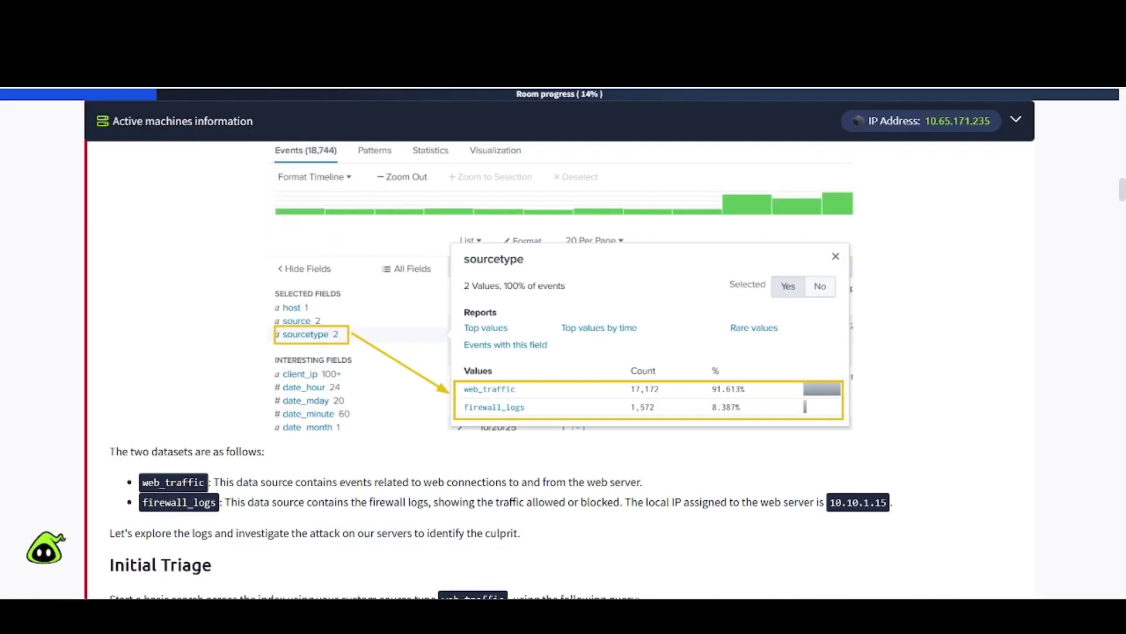
Step: Copy the query index=main sourcetype=web_traffic from the room's Initial Triage section and look over its annotated example result
{"action": "scroll", "coordinate": [150, 336], "scroll_direction": "down", "scroll_amount": 3}
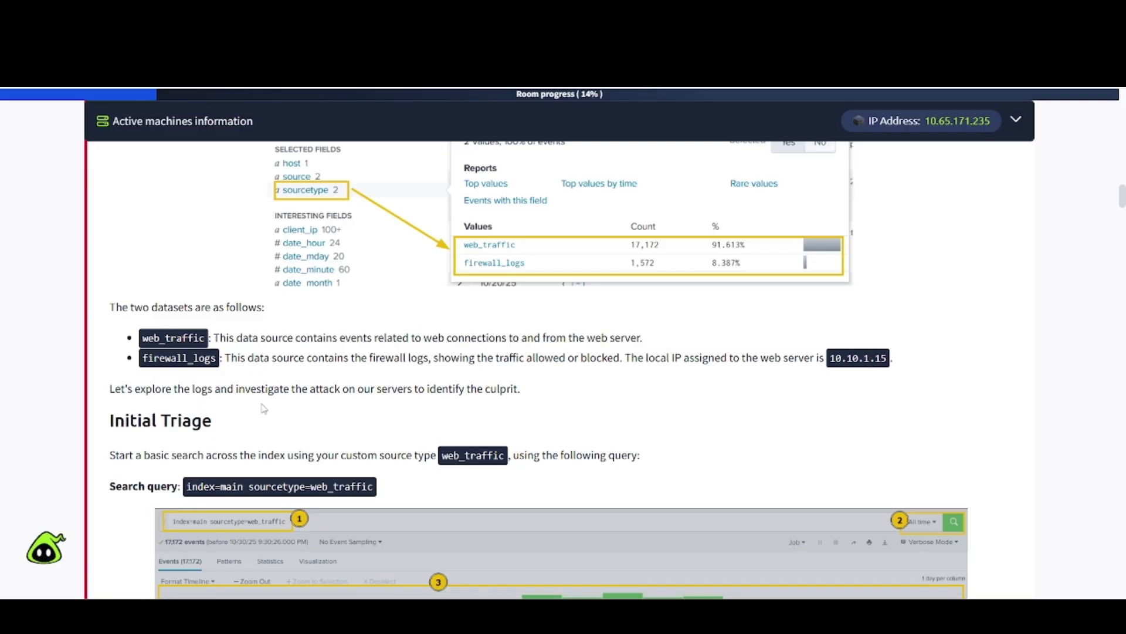
{"action": "scroll", "coordinate": [360, 389], "scroll_direction": "down", "scroll_amount": 1}
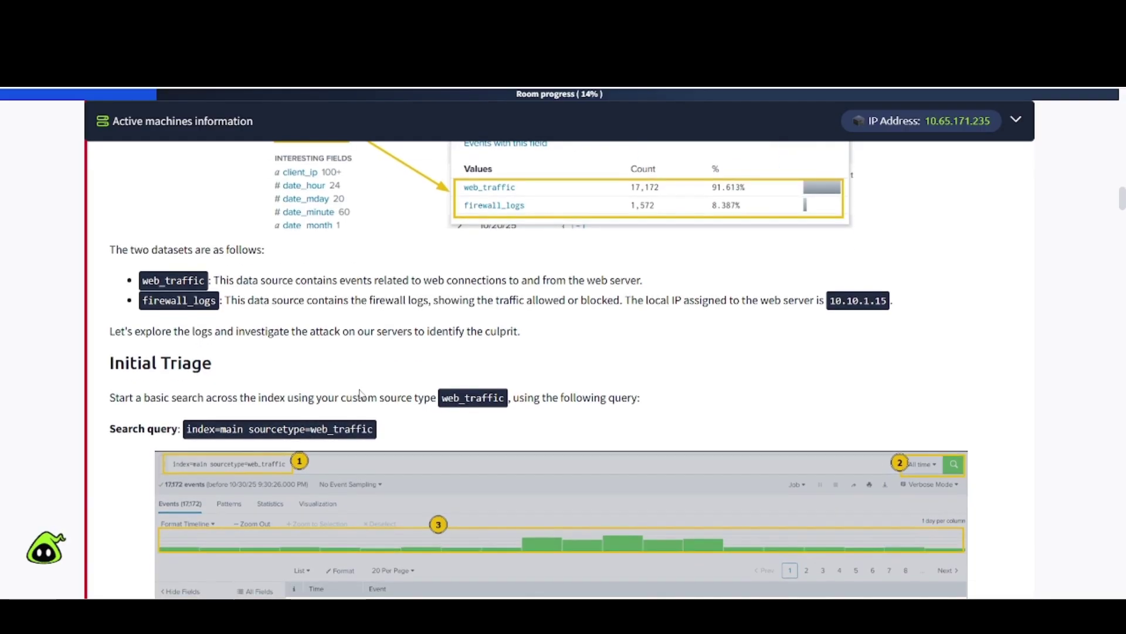
{"action": "scroll", "coordinate": [361, 393], "scroll_direction": "down", "scroll_amount": 2}
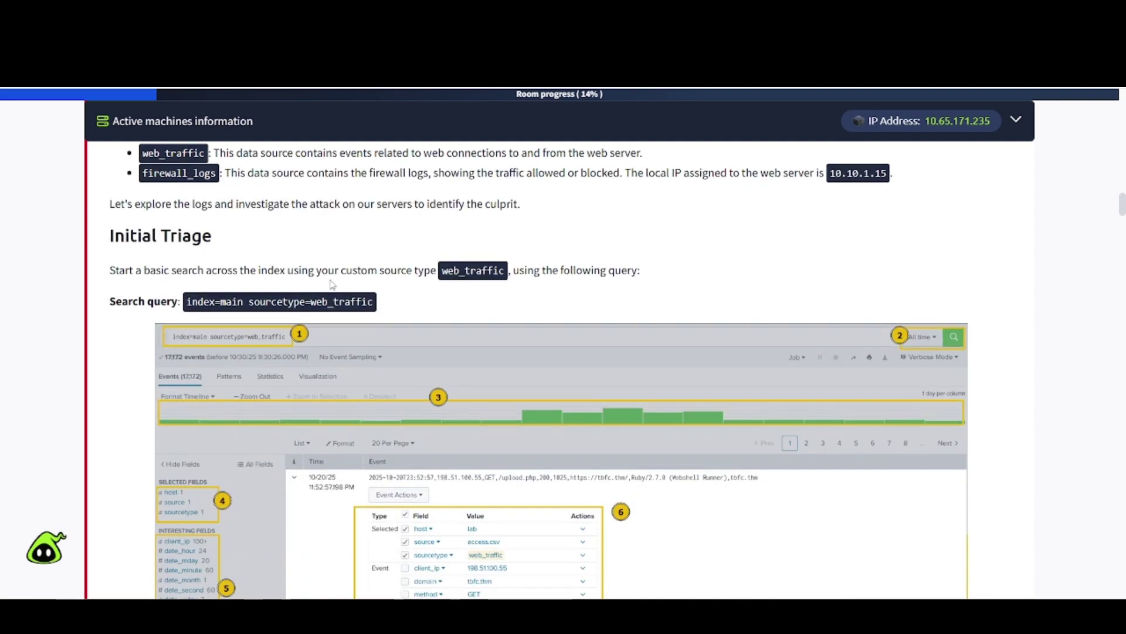
{"action": "scroll", "coordinate": [388, 288], "scroll_direction": "down", "scroll_amount": 1}
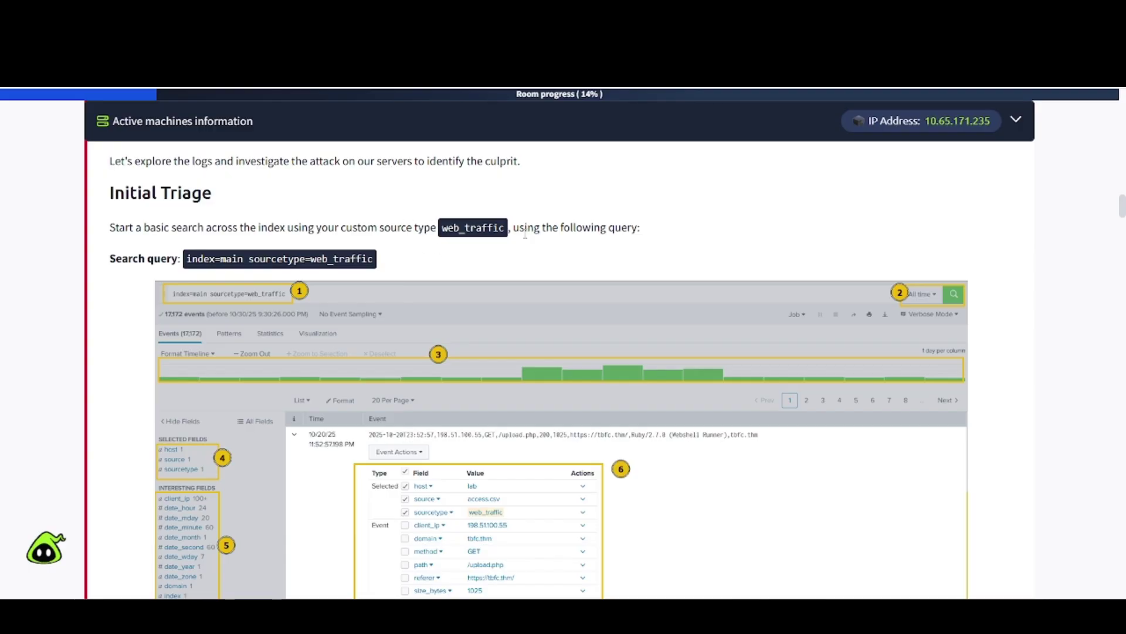
{"action": "left_click_drag", "start_coordinate": [186, 259], "coordinate": [381, 268]}
{"action": "key", "text": "ctrl+c"}
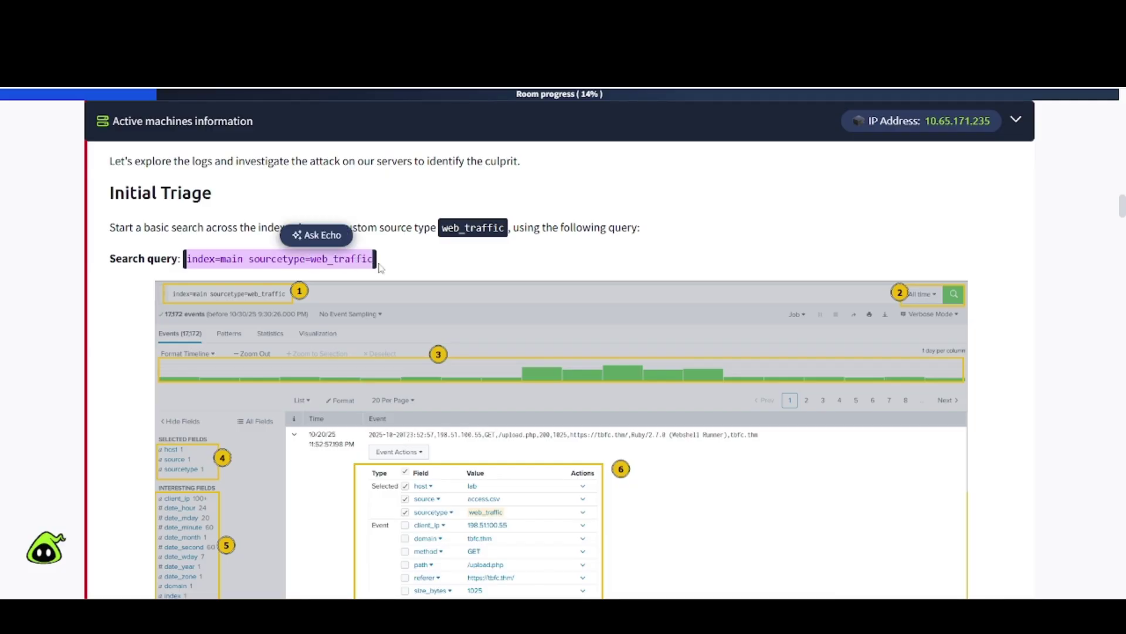
{"action": "scroll", "coordinate": [380, 269], "scroll_direction": "down", "scroll_amount": 4}
{"action": "left_click", "coordinate": [380, 269]}
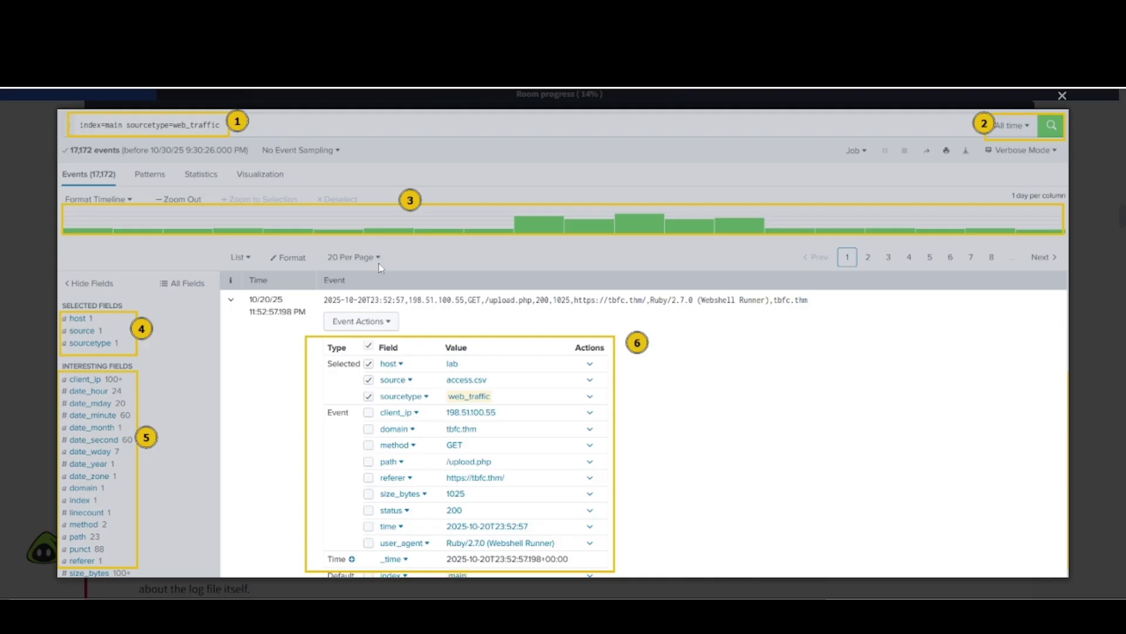
{"action": "scroll", "coordinate": [29, 282], "scroll_direction": "down", "scroll_amount": 5}
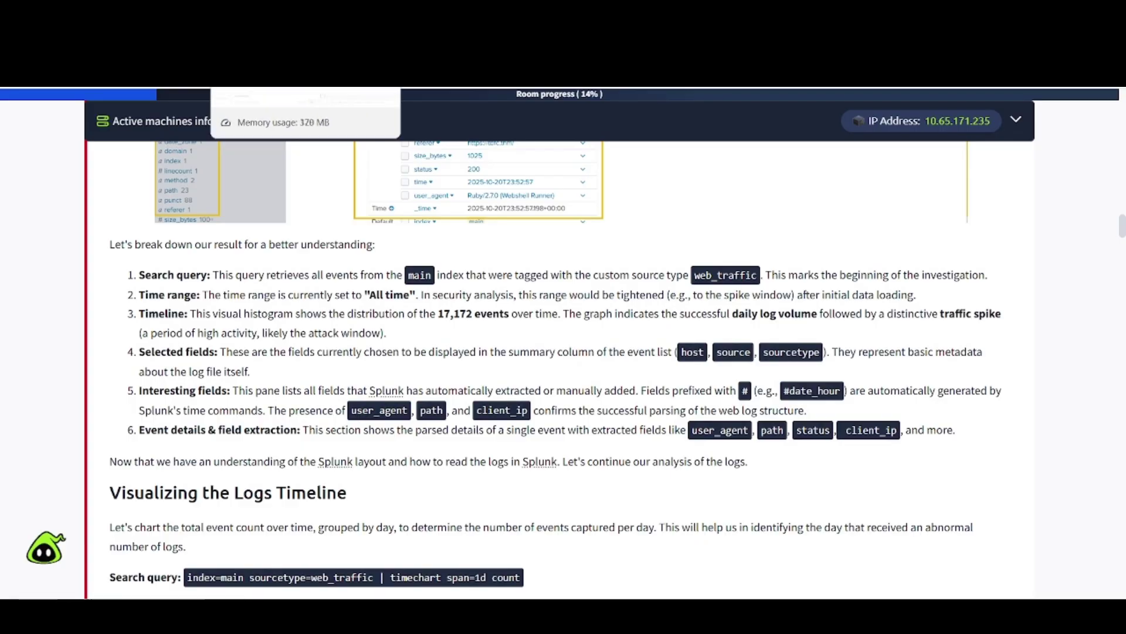
Step: Switch to Splunk, replace the current search with index=main sourcetype=web_traffic, and run it
{"action": "left_click", "coordinate": [253, 79]}
{"action": "scroll", "coordinate": [134, 243], "scroll_direction": "up", "scroll_amount": 4}
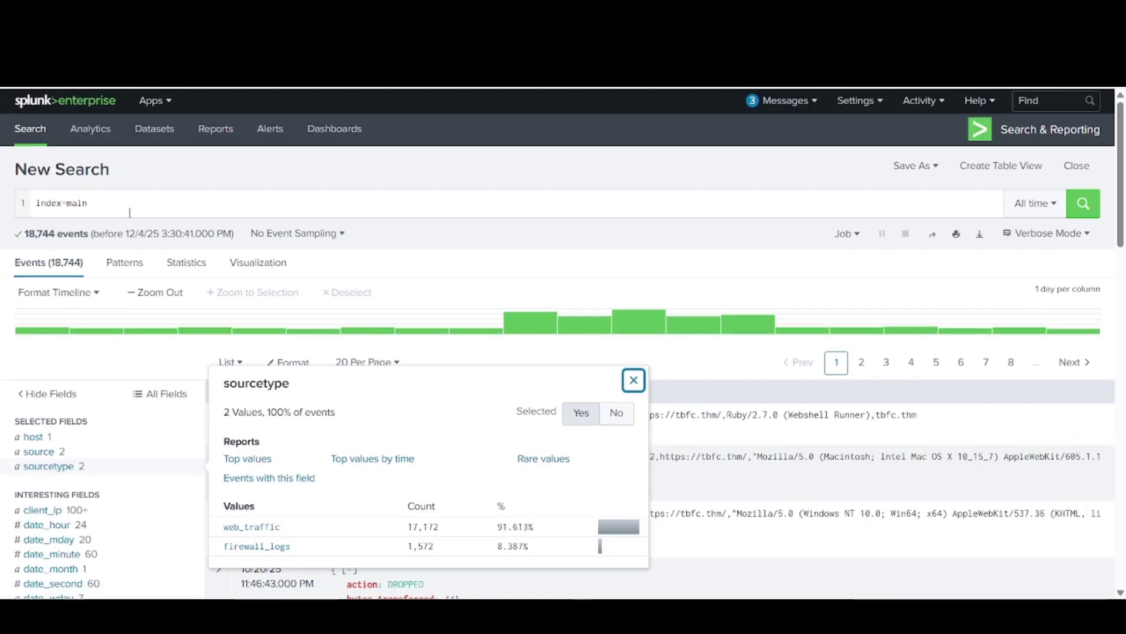
{"action": "left_click", "coordinate": [124, 185]}
{"action": "left_click", "coordinate": [122, 195]}
{"action": "key", "text": "shift+End"}
{"action": "key", "text": "Home"}
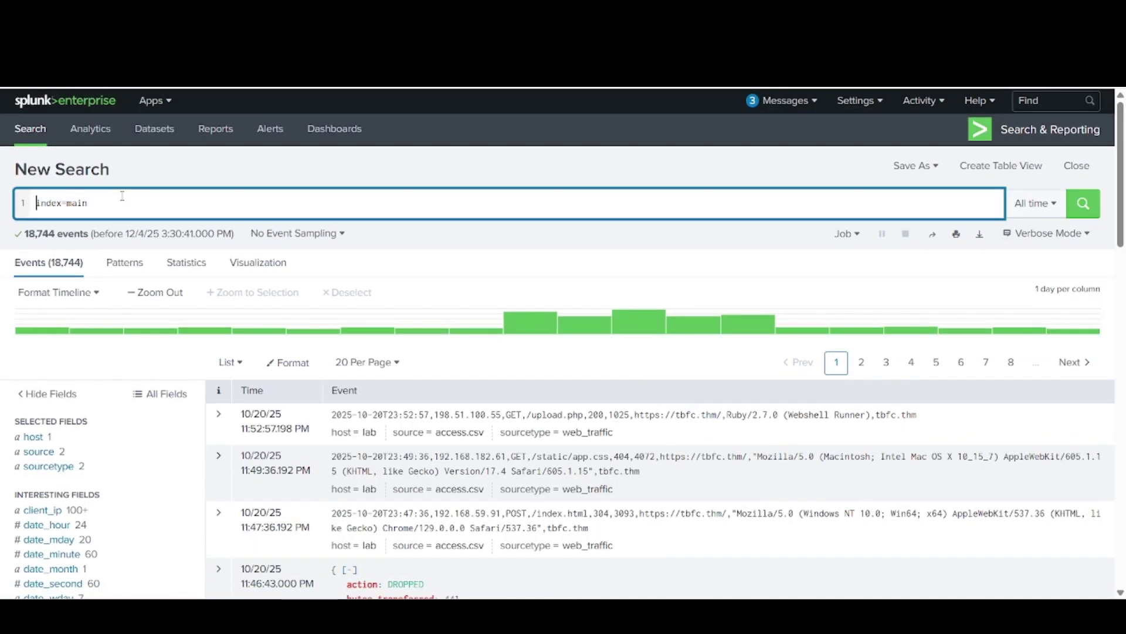
{"action": "key", "text": "ctrl+shift+Right"}
{"action": "key", "text": "ctrl+shift+Right"}
{"action": "key", "text": "ctrl+v"}
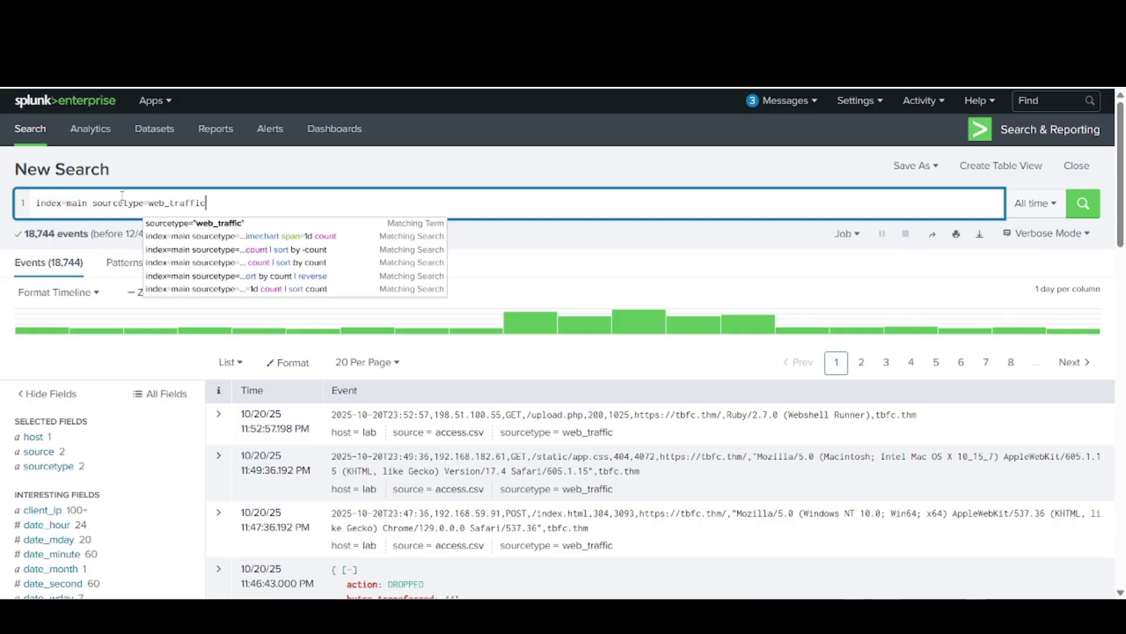
{"action": "key", "text": "Return"}
Step: Compare the room's example with Splunk's web_traffic results, examining the event count, timeline, selected fields and interesting fields
{"action": "left_click", "coordinate": [258, 44]}
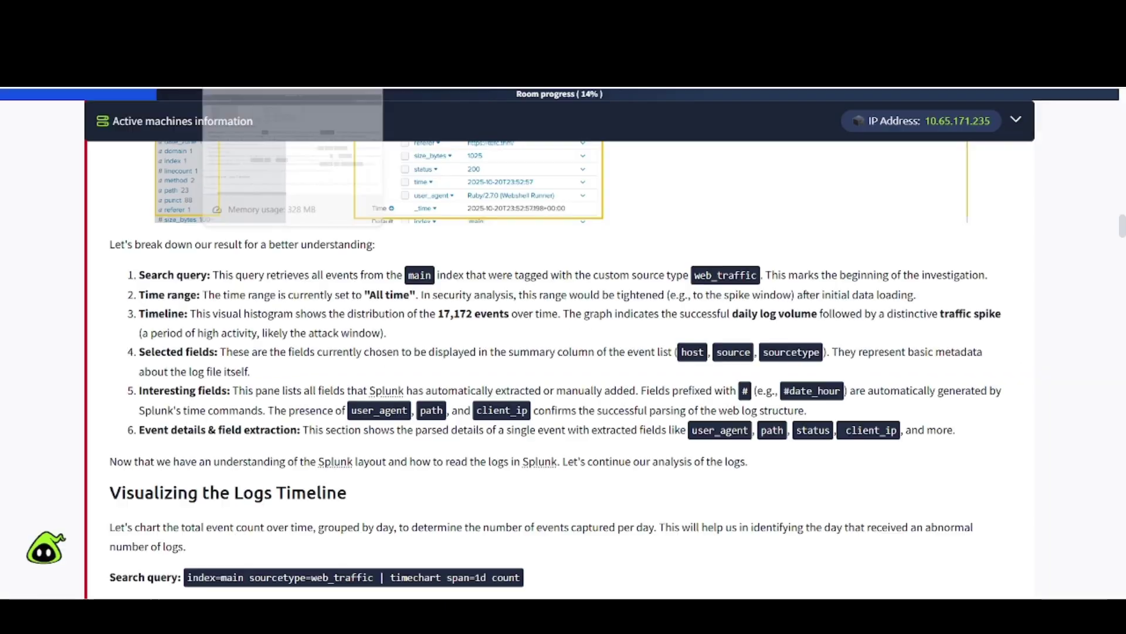
{"action": "scroll", "coordinate": [390, 357], "scroll_direction": "up", "scroll_amount": 6}
{"action": "scroll", "coordinate": [391, 361], "scroll_direction": "down", "scroll_amount": 3}
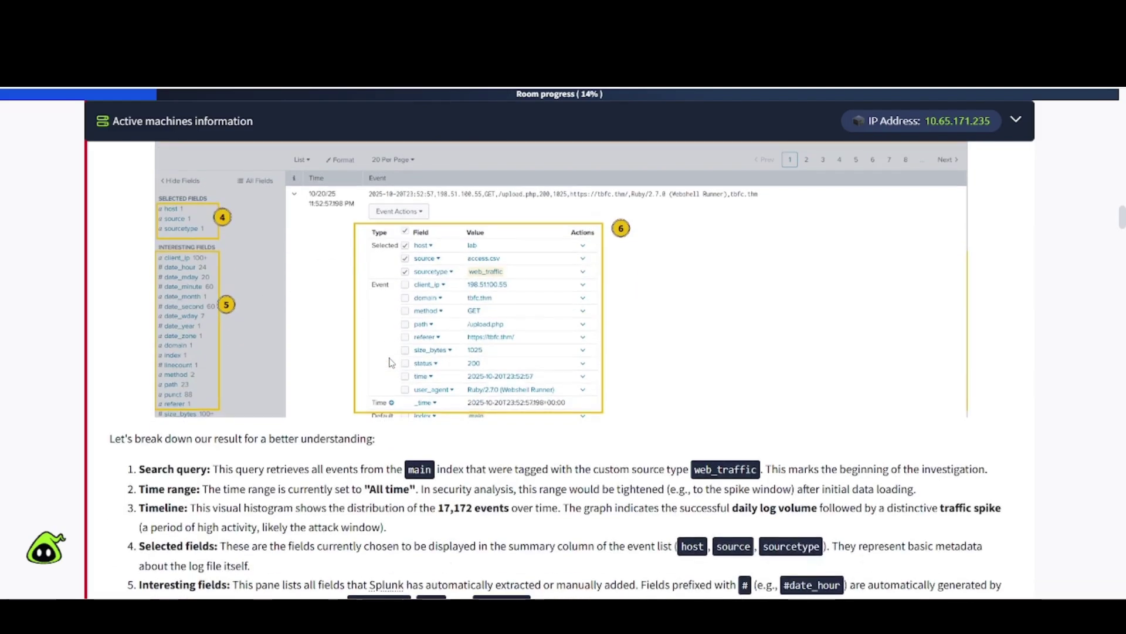
{"action": "scroll", "coordinate": [391, 362], "scroll_direction": "down", "scroll_amount": 3}
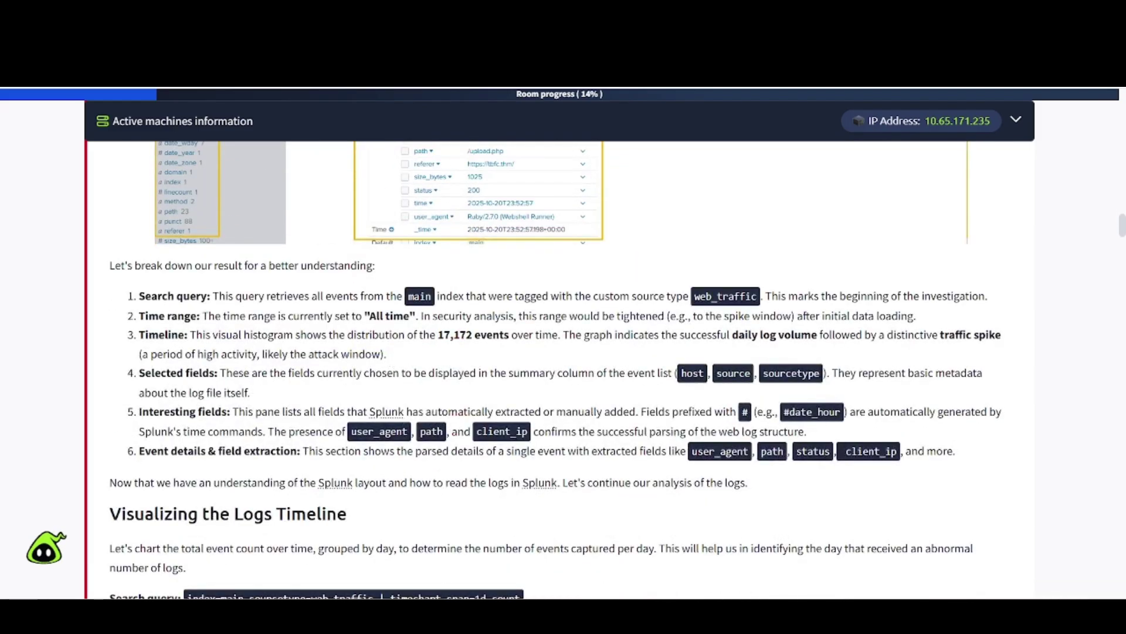
{"action": "left_click", "coordinate": [387, 44]}
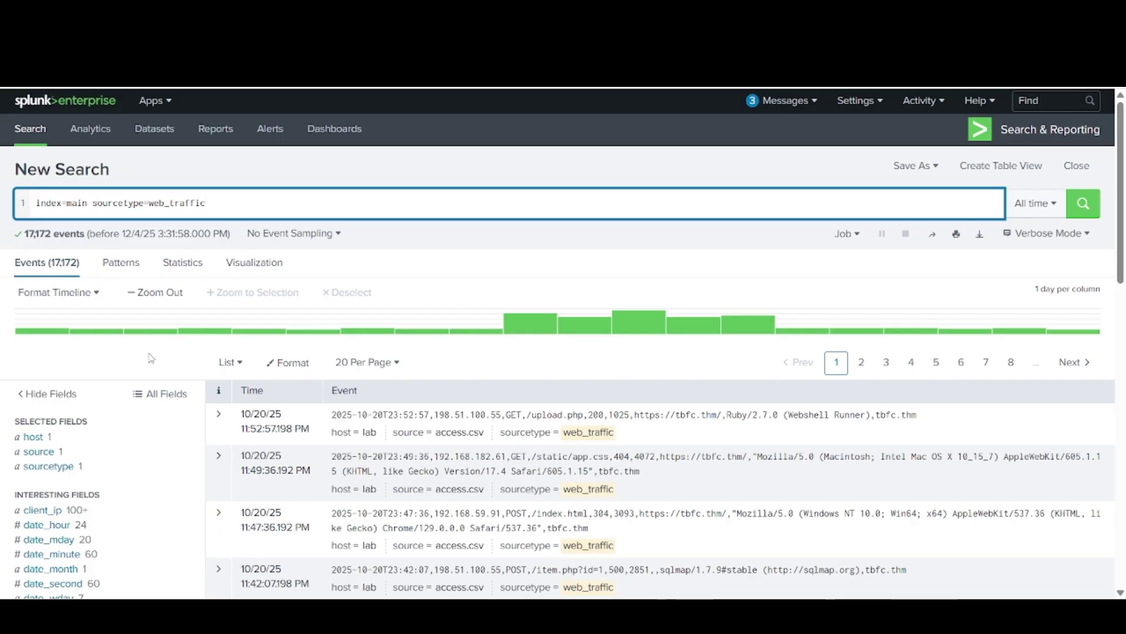
{"action": "scroll", "coordinate": [151, 358], "scroll_direction": "down", "scroll_amount": 12}
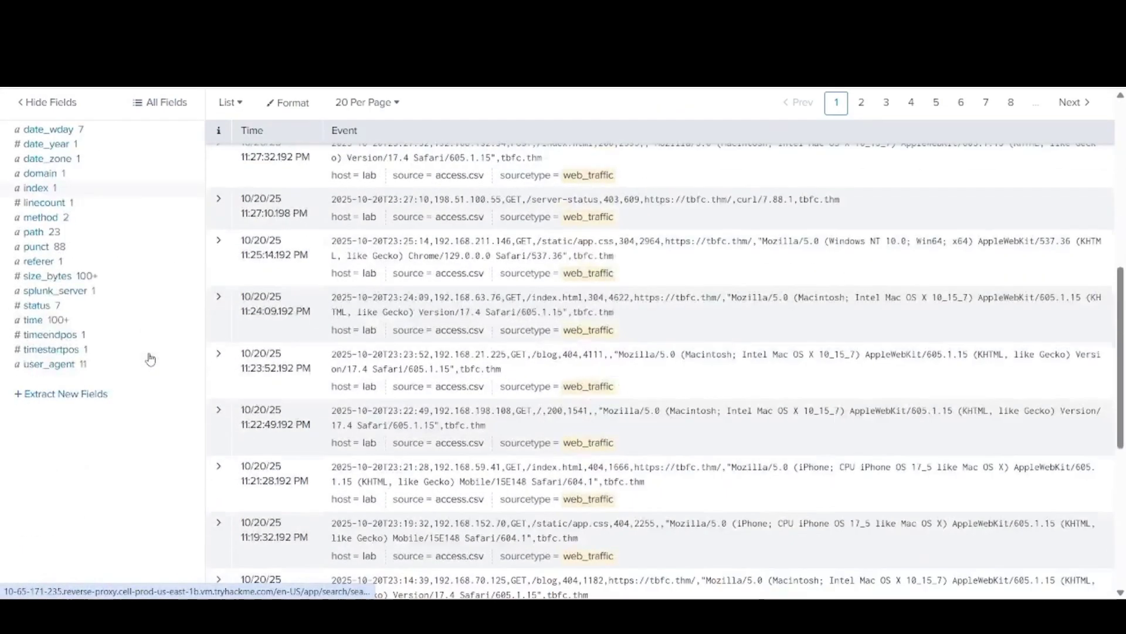
{"action": "scroll", "coordinate": [150, 358], "scroll_direction": "up", "scroll_amount": 12}
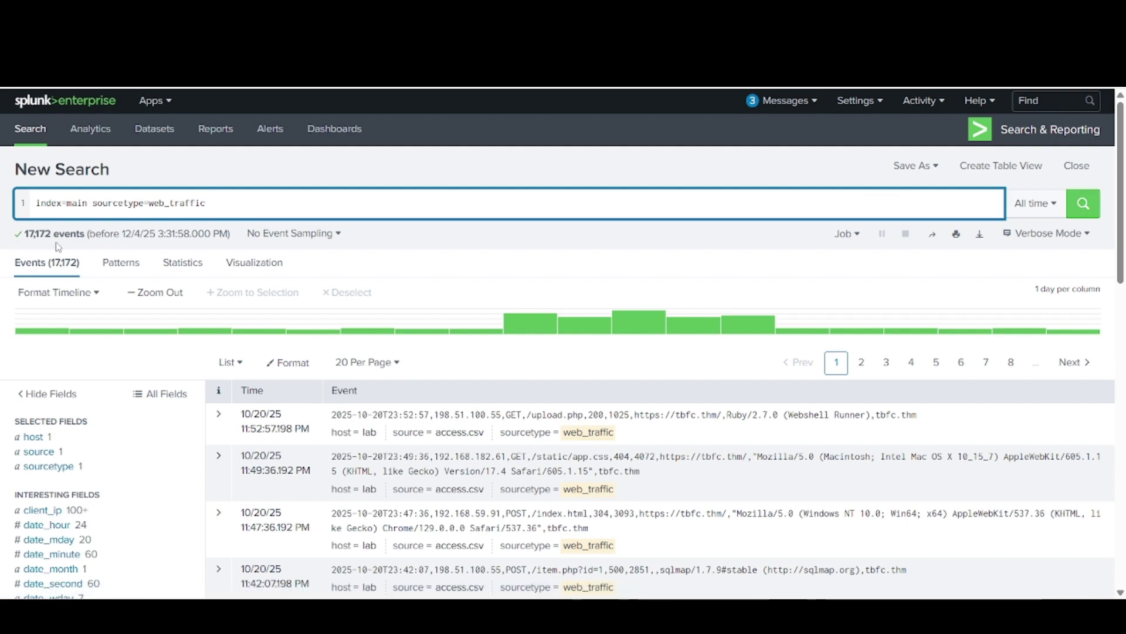
{"action": "scroll", "coordinate": [144, 370], "scroll_direction": "down", "scroll_amount": 4}
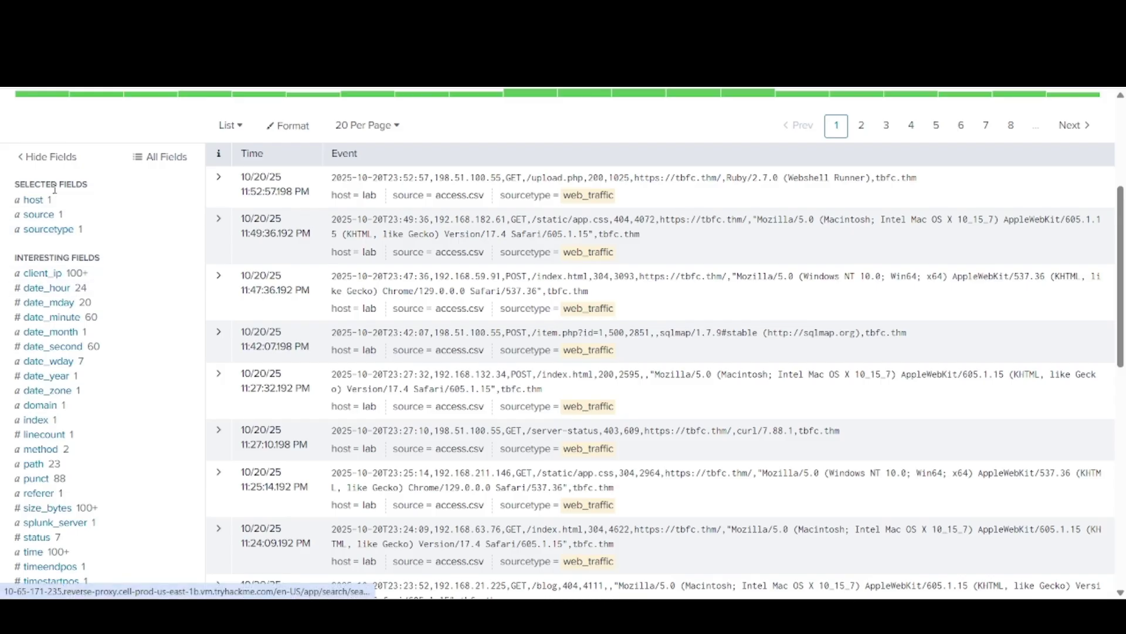
{"action": "scroll", "coordinate": [72, 323], "scroll_direction": "down", "scroll_amount": 8}
{"action": "scroll", "coordinate": [73, 323], "scroll_direction": "up", "scroll_amount": 2}
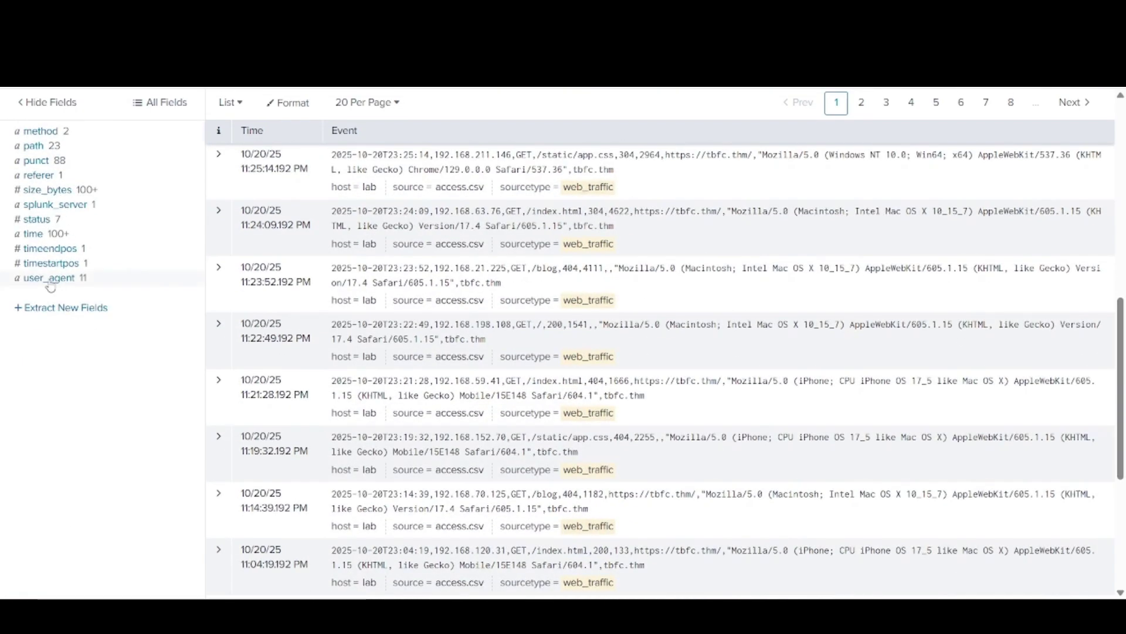
{"action": "scroll", "coordinate": [128, 319], "scroll_direction": "up", "scroll_amount": 5}
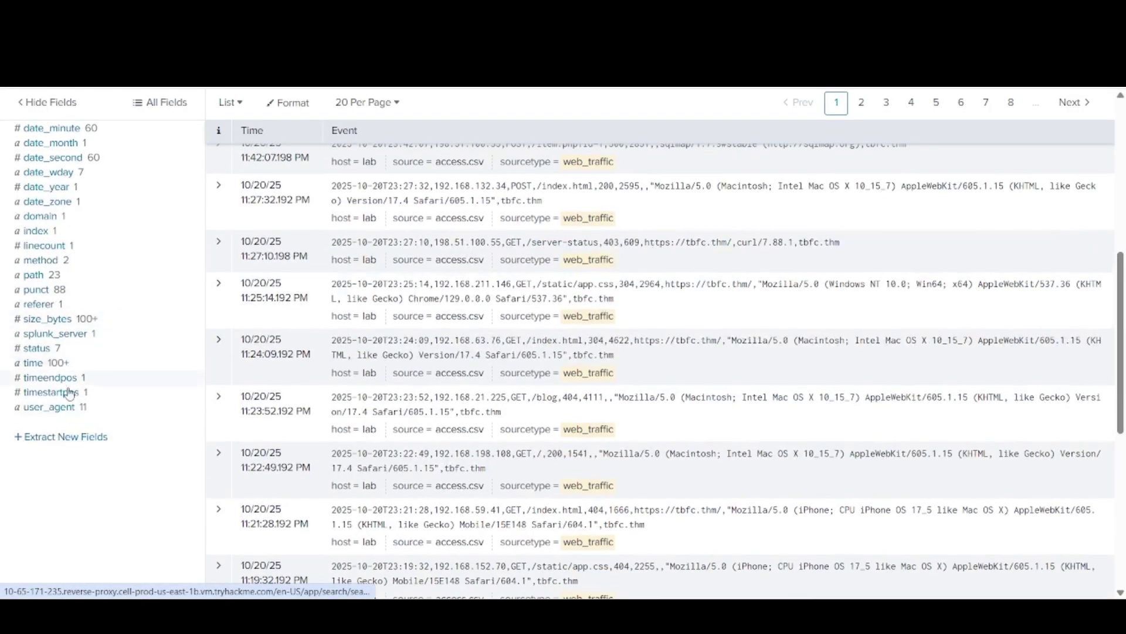
{"action": "scroll", "coordinate": [69, 412], "scroll_direction": "up", "scroll_amount": 2}
{"action": "scroll", "coordinate": [88, 381], "scroll_direction": "down", "scroll_amount": 5}
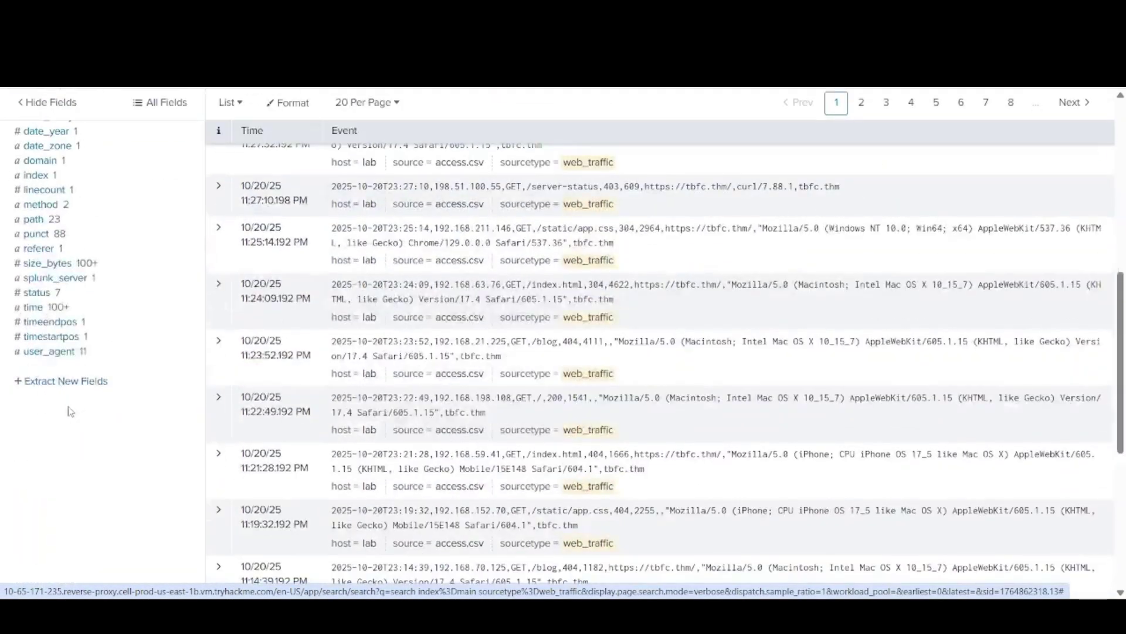
{"action": "scroll", "coordinate": [143, 389], "scroll_direction": "up", "scroll_amount": 5}
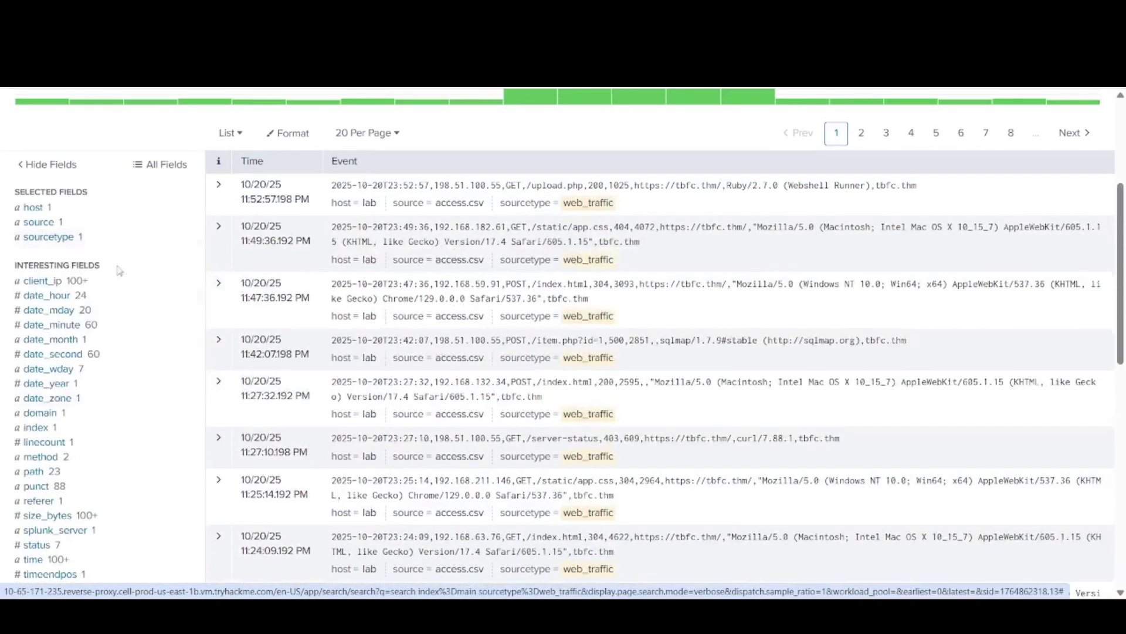
{"action": "scroll", "coordinate": [151, 330], "scroll_direction": "up", "scroll_amount": 4}
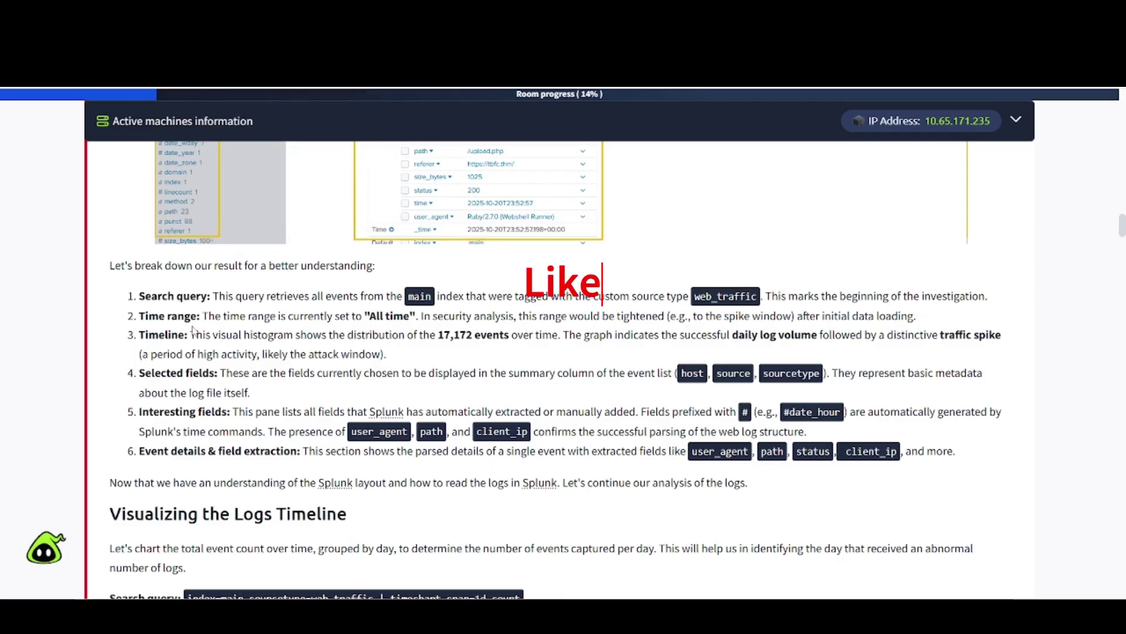
Step: Read the room's numbered explanation of the search query, time range, timeline, fields and event details against its annotated screenshot
{"action": "scroll", "coordinate": [158, 286], "scroll_direction": "up", "scroll_amount": 2}
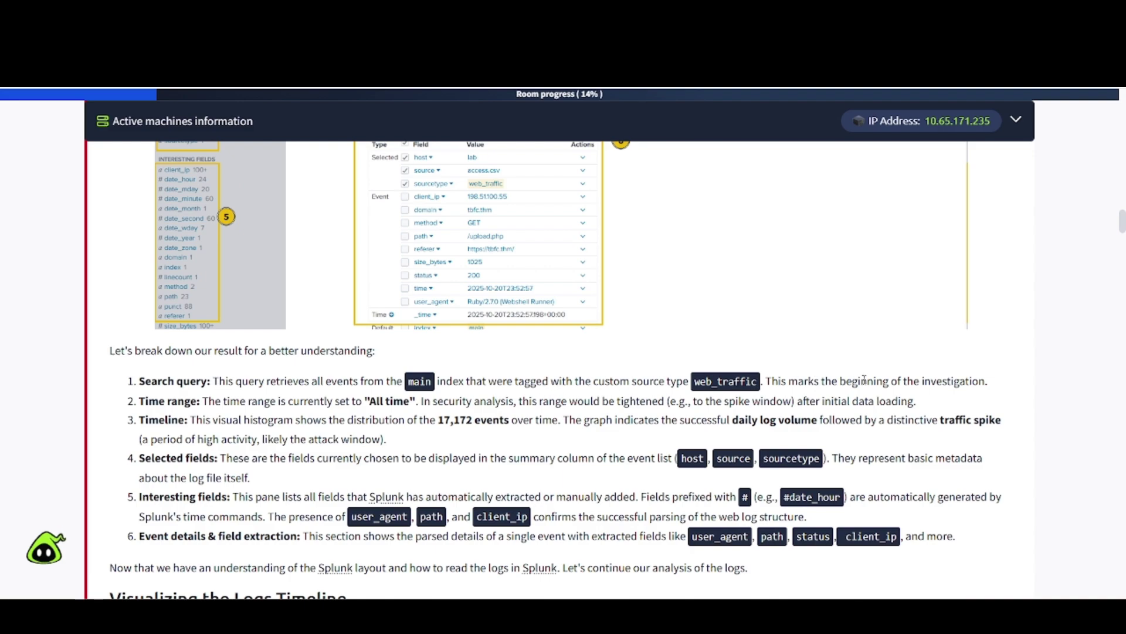
{"action": "scroll", "coordinate": [451, 380], "scroll_direction": "up", "scroll_amount": 3}
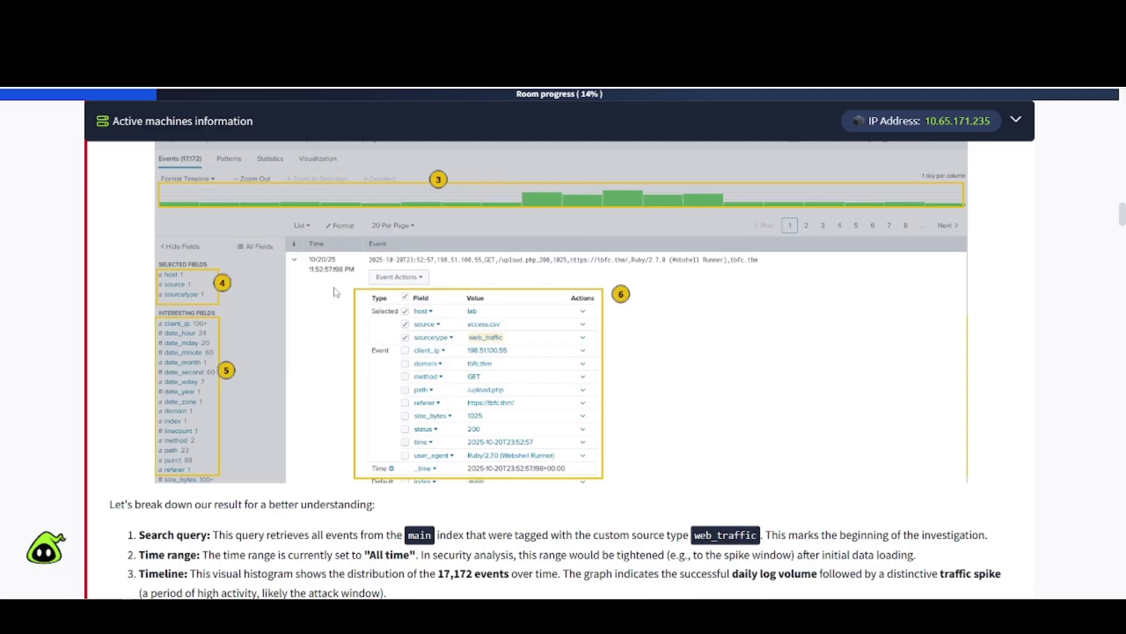
{"action": "scroll", "coordinate": [336, 291], "scroll_direction": "up", "scroll_amount": 2}
{"action": "scroll", "coordinate": [175, 350], "scroll_direction": "down", "scroll_amount": 4}
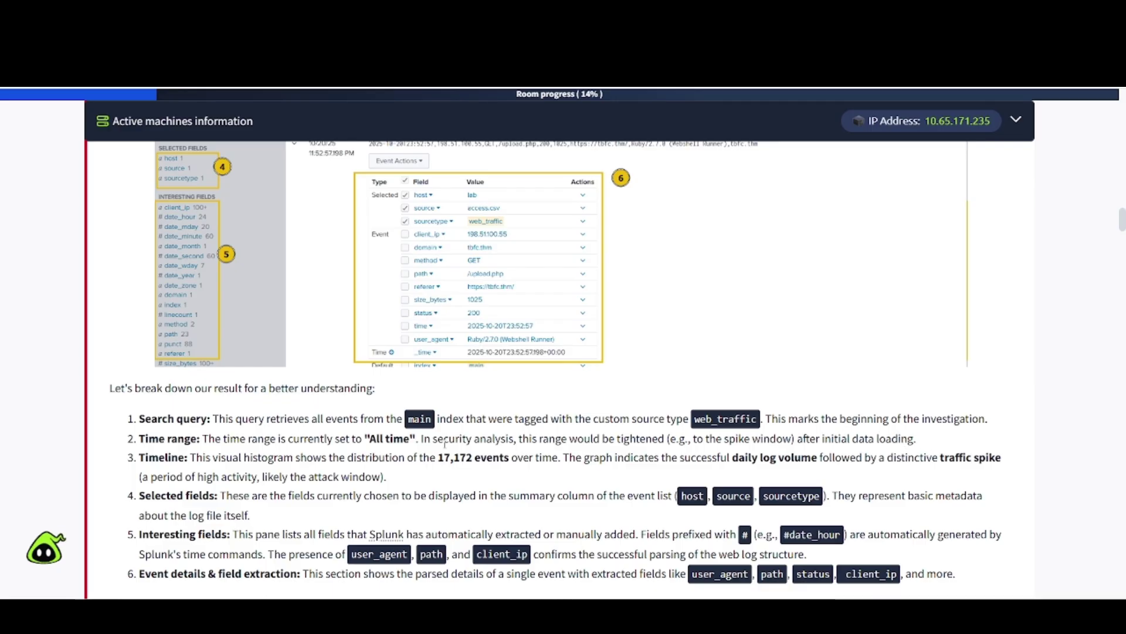
{"action": "scroll", "coordinate": [445, 444], "scroll_direction": "up", "scroll_amount": 5}
{"action": "scroll", "coordinate": [444, 444], "scroll_direction": "down", "scroll_amount": 2}
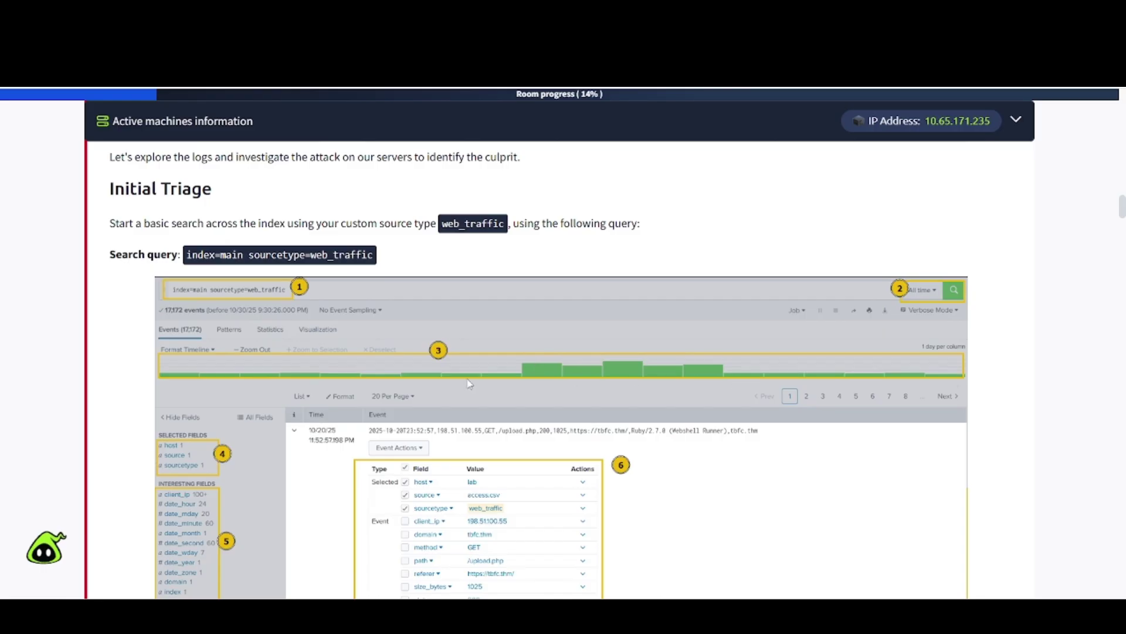
{"action": "scroll", "coordinate": [470, 384], "scroll_direction": "down", "scroll_amount": 5}
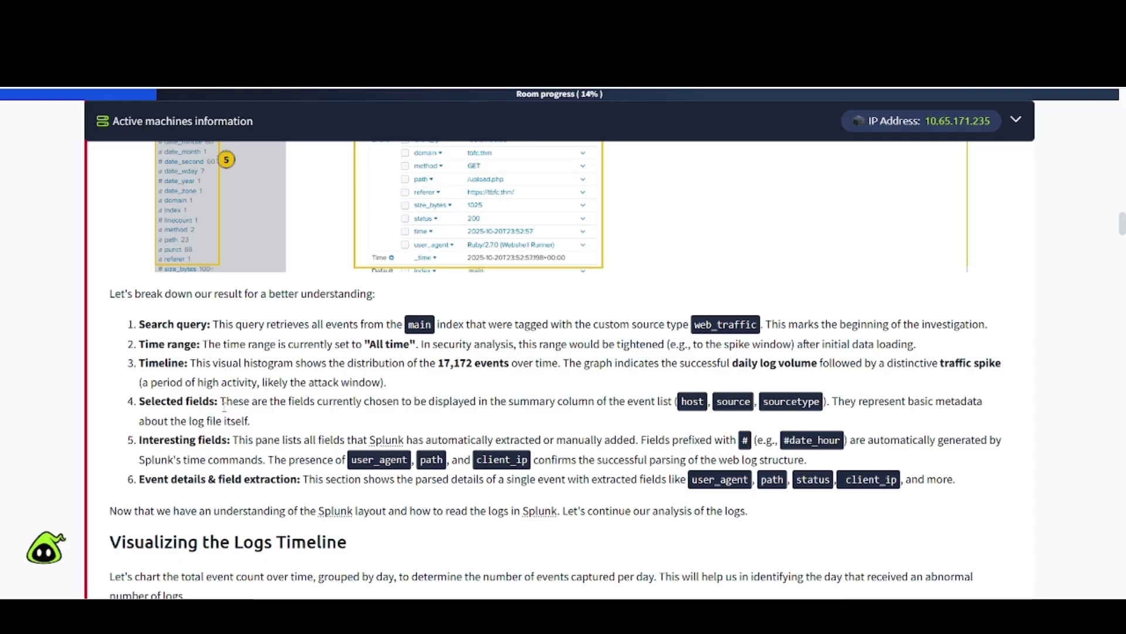
{"action": "scroll", "coordinate": [223, 406], "scroll_direction": "up", "scroll_amount": 4}
{"action": "scroll", "coordinate": [204, 330], "scroll_direction": "down", "scroll_amount": 6}
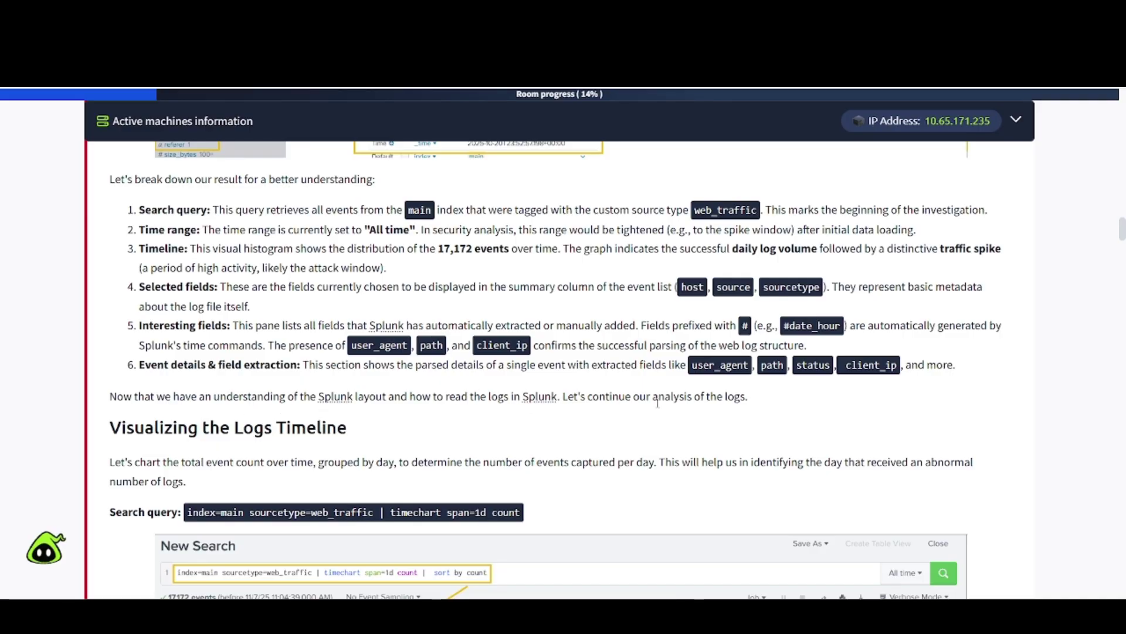
{"action": "scroll", "coordinate": [658, 402], "scroll_direction": "up", "scroll_amount": 4}
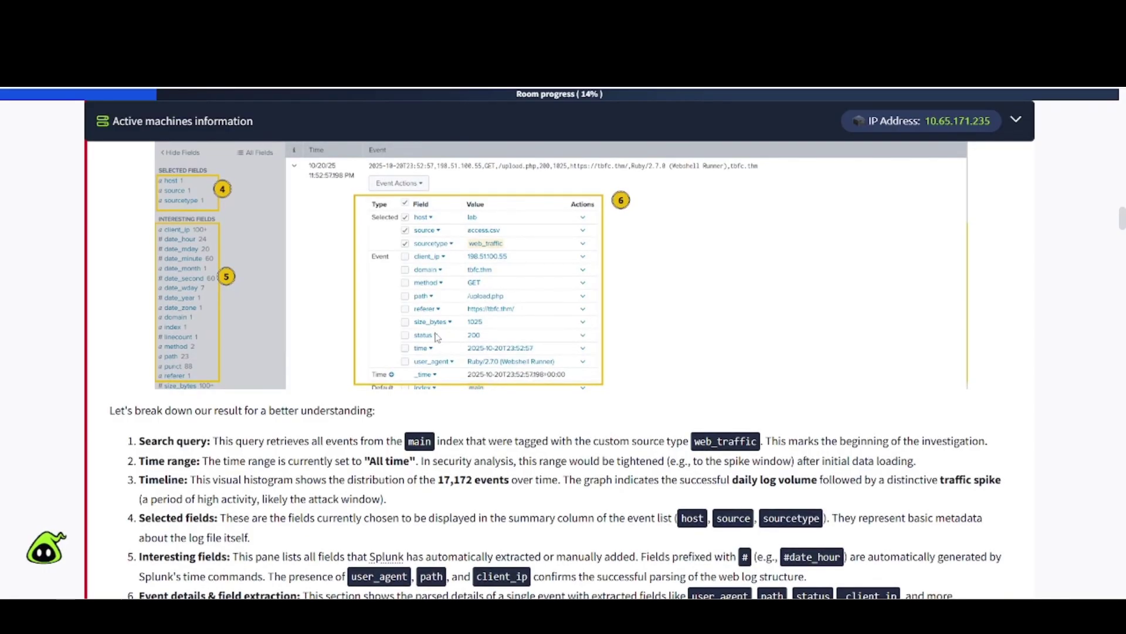
{"action": "scroll", "coordinate": [435, 336], "scroll_direction": "up", "scroll_amount": 3}
{"action": "scroll", "coordinate": [435, 336], "scroll_direction": "down", "scroll_amount": 13}
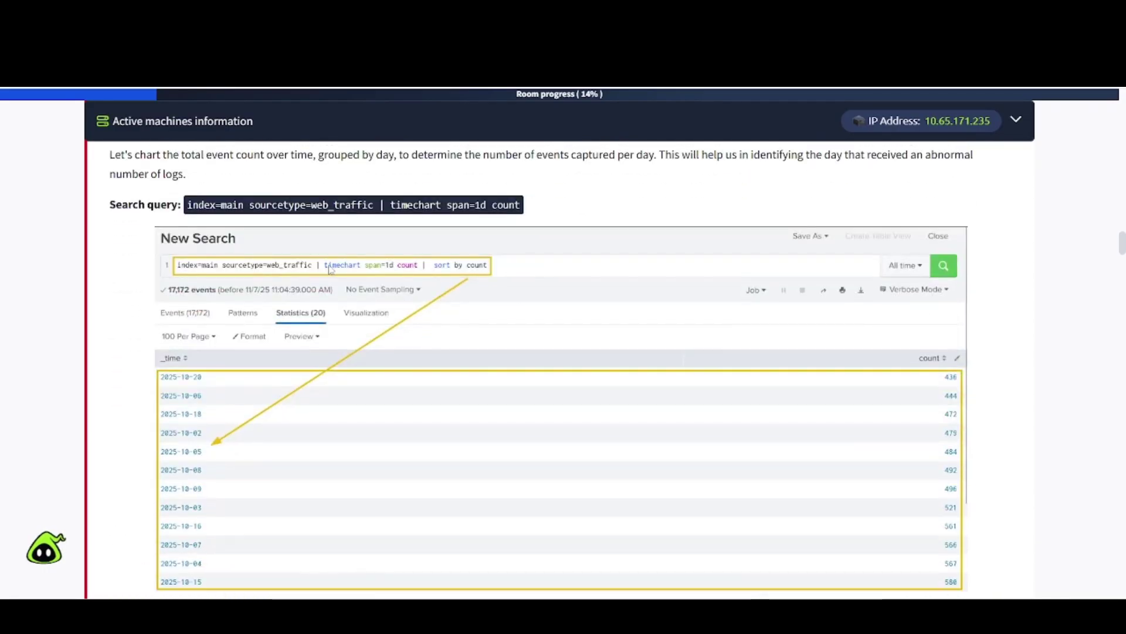
Step: Copy the query index=main sourcetype=web_traffic | timechart span=1d count from the room's Visualizing the Logs Timeline section
{"action": "scroll", "coordinate": [204, 202], "scroll_direction": "up", "scroll_amount": 3}
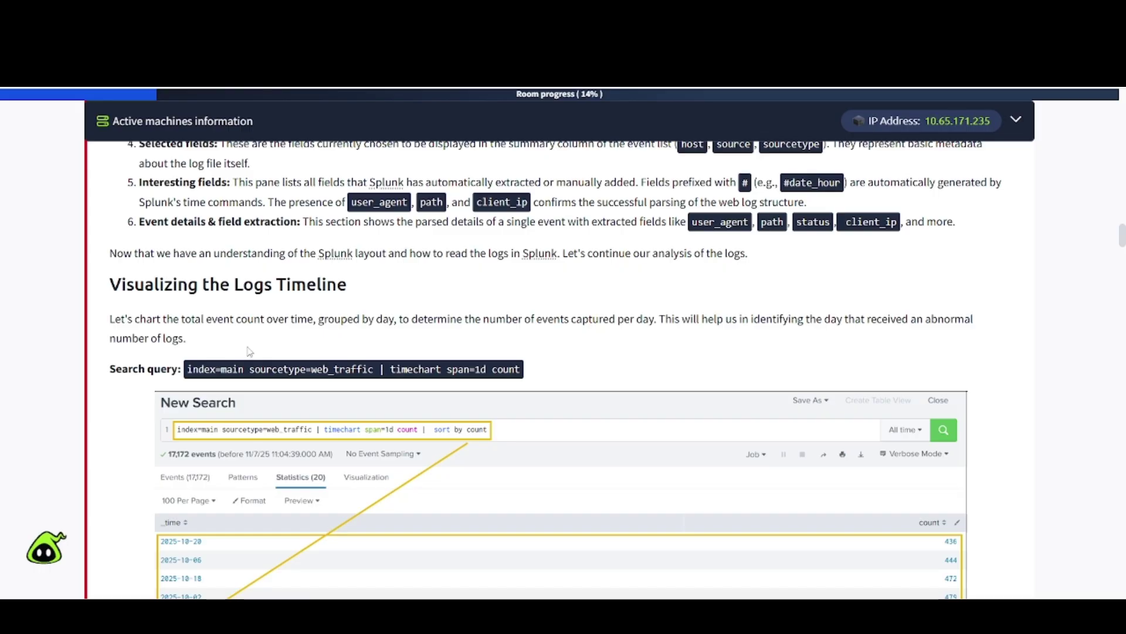
{"action": "scroll", "coordinate": [224, 321], "scroll_direction": "down", "scroll_amount": 1}
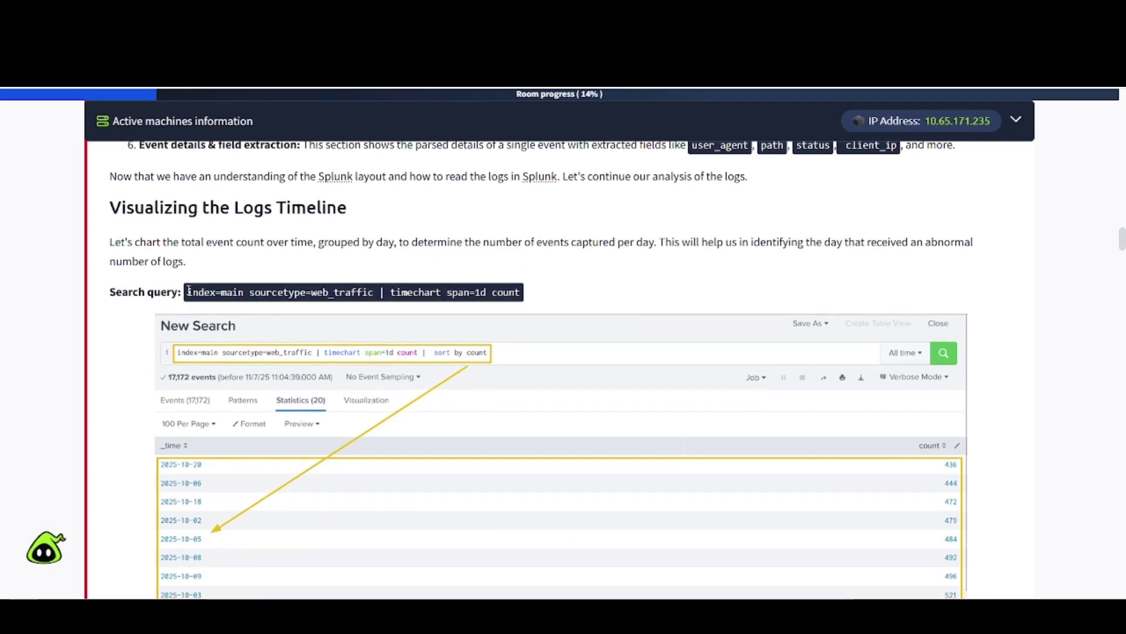
{"action": "left_click_drag", "start_coordinate": [187, 291], "coordinate": [520, 286]}
{"action": "key", "text": "ctrl+c"}
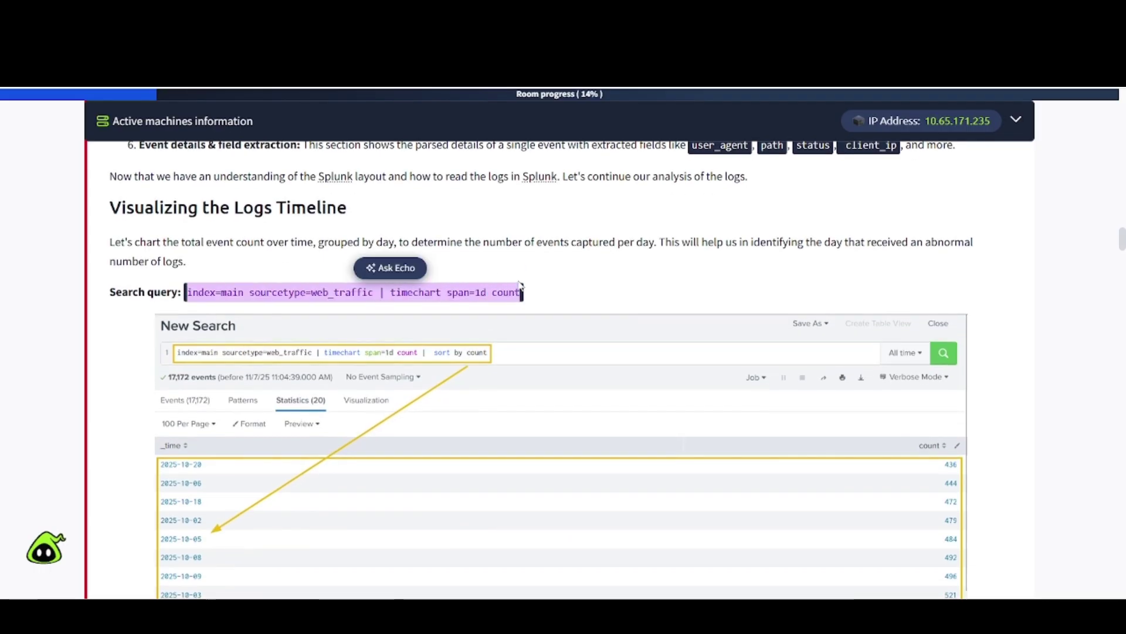
Step: Skim the rest of the task down to its conclusion and questions, including the peak traffic day, and return to Visualizing the Logs Timeline
{"action": "scroll", "coordinate": [519, 286], "scroll_direction": "down", "scroll_amount": 20}
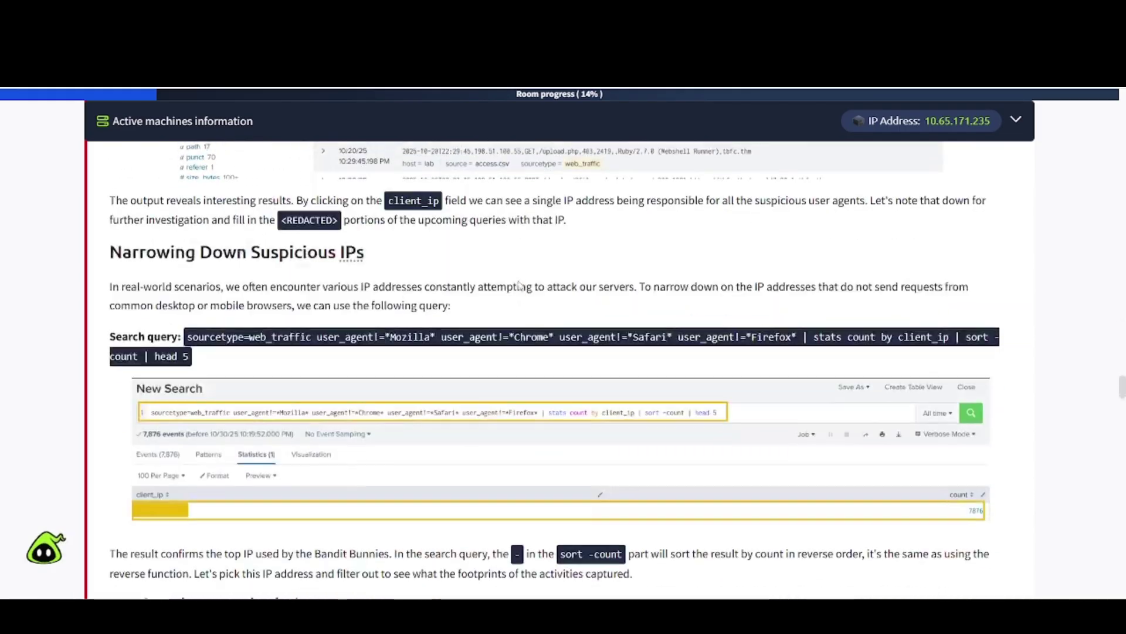
{"action": "scroll", "coordinate": [520, 286], "scroll_direction": "down", "scroll_amount": 20}
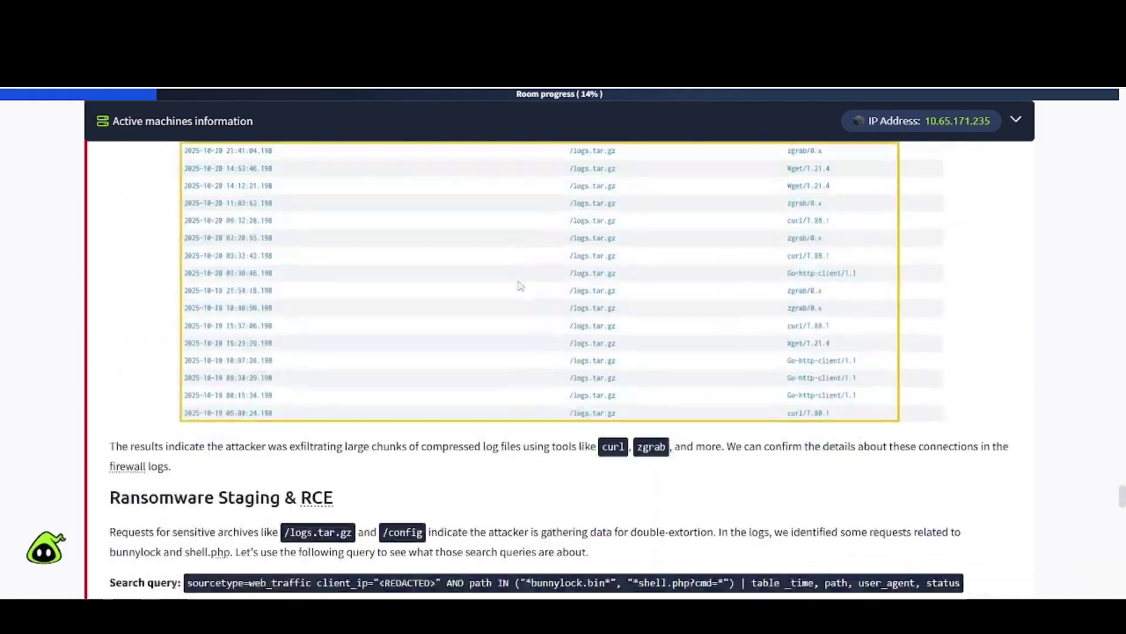
{"action": "scroll", "coordinate": [520, 286], "scroll_direction": "down", "scroll_amount": 20}
{"action": "scroll", "coordinate": [520, 287], "scroll_direction": "up", "scroll_amount": 8}
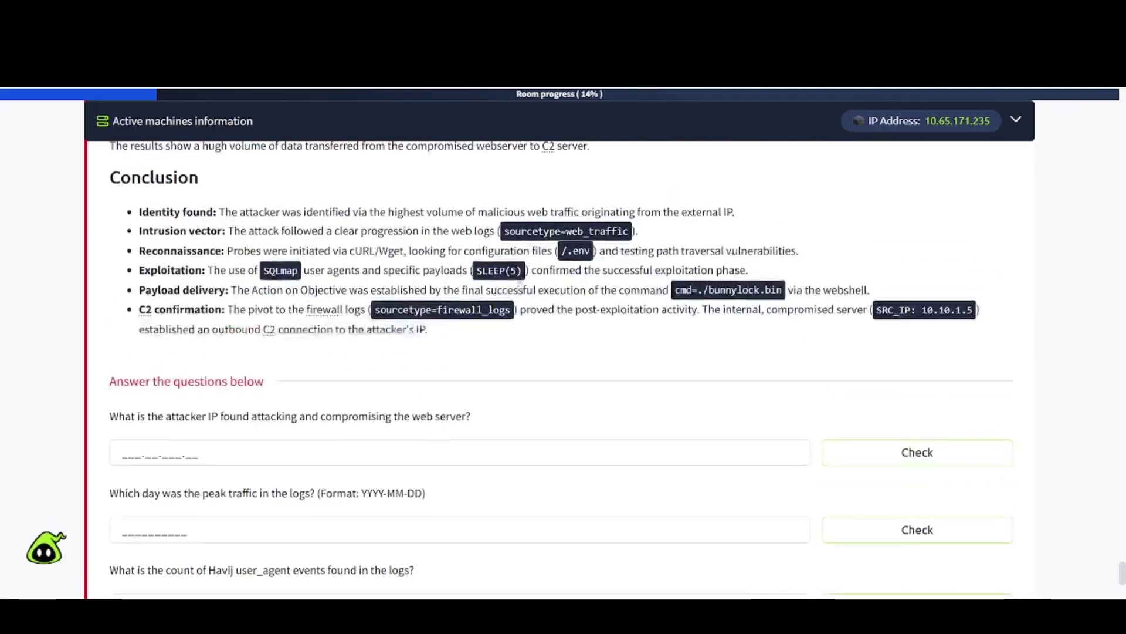
{"action": "scroll", "coordinate": [519, 286], "scroll_direction": "down", "scroll_amount": 3}
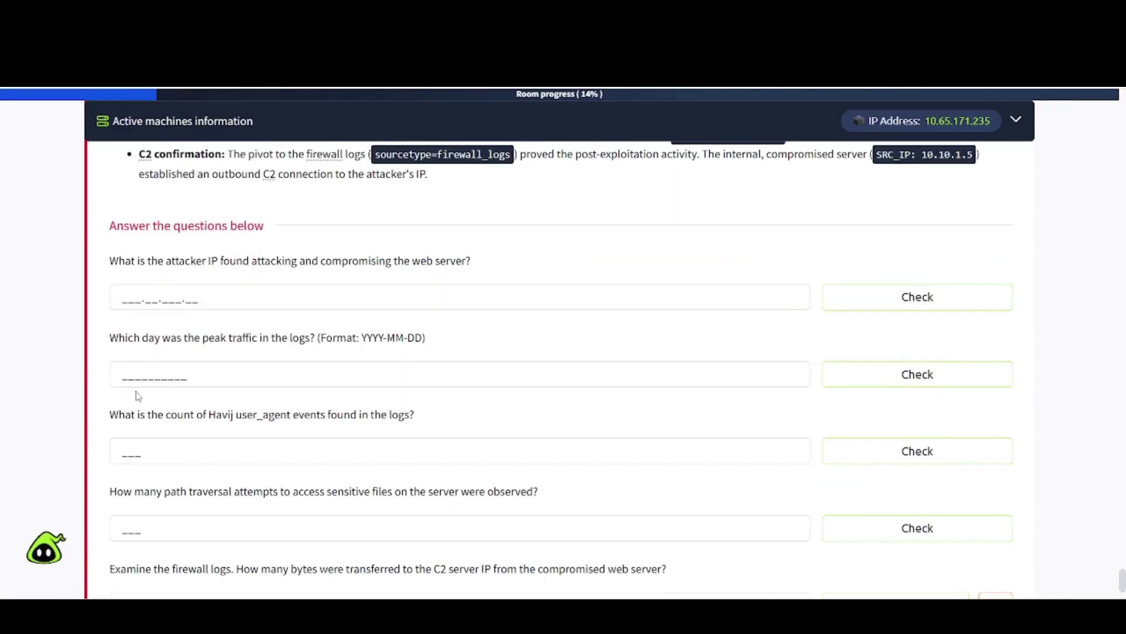
{"action": "scroll", "coordinate": [380, 380], "scroll_direction": "up", "scroll_amount": 15}
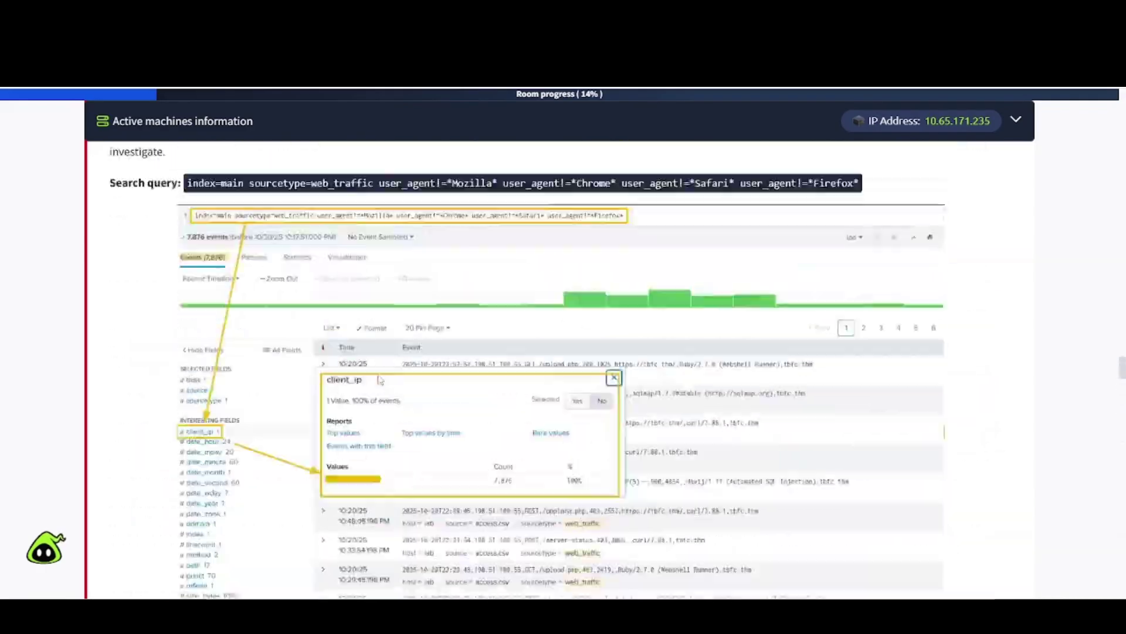
{"action": "scroll", "coordinate": [380, 380], "scroll_direction": "up", "scroll_amount": 15}
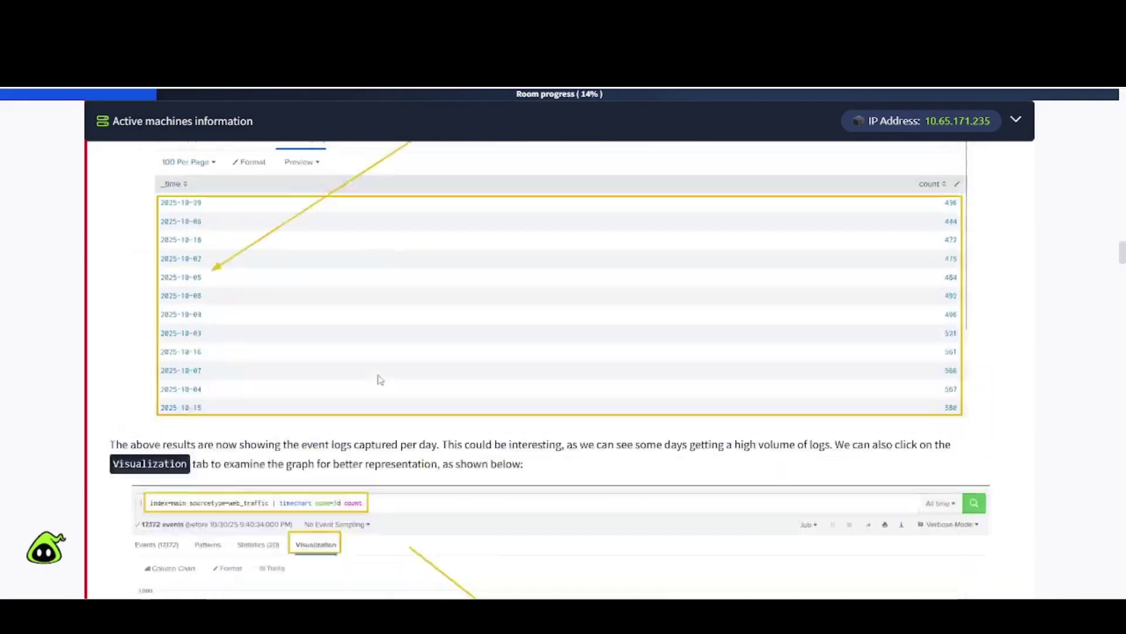
{"action": "scroll", "coordinate": [380, 380], "scroll_direction": "up", "scroll_amount": 10}
{"action": "scroll", "coordinate": [381, 381], "scroll_direction": "down", "scroll_amount": 3}
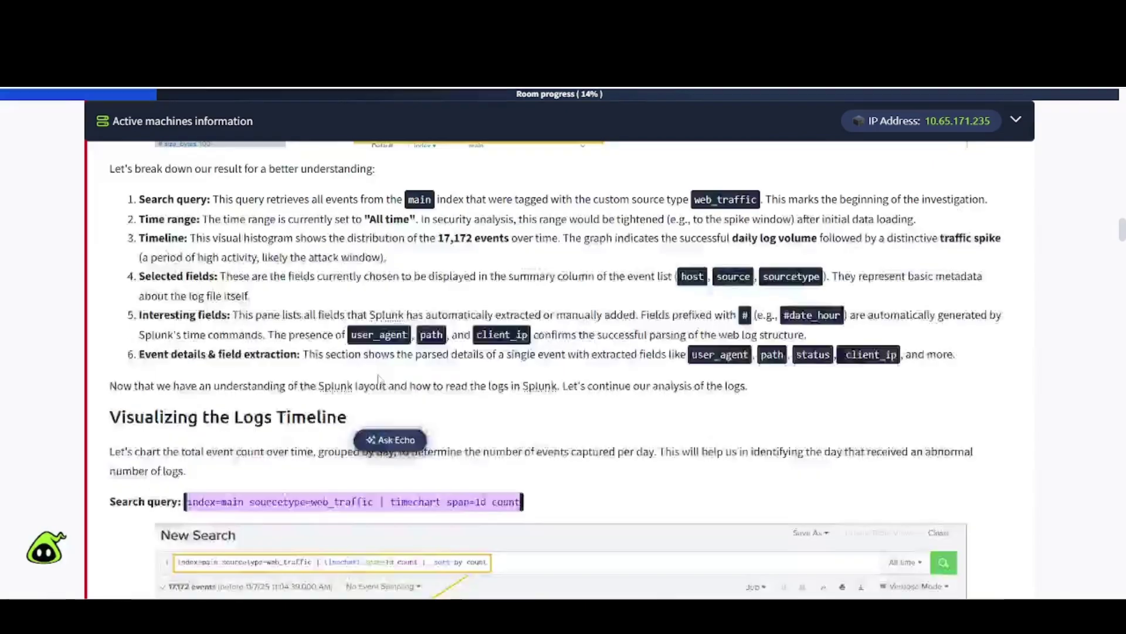
{"action": "scroll", "coordinate": [379, 380], "scroll_direction": "down", "scroll_amount": 10}
{"action": "scroll", "coordinate": [219, 351], "scroll_direction": "up", "scroll_amount": 6}
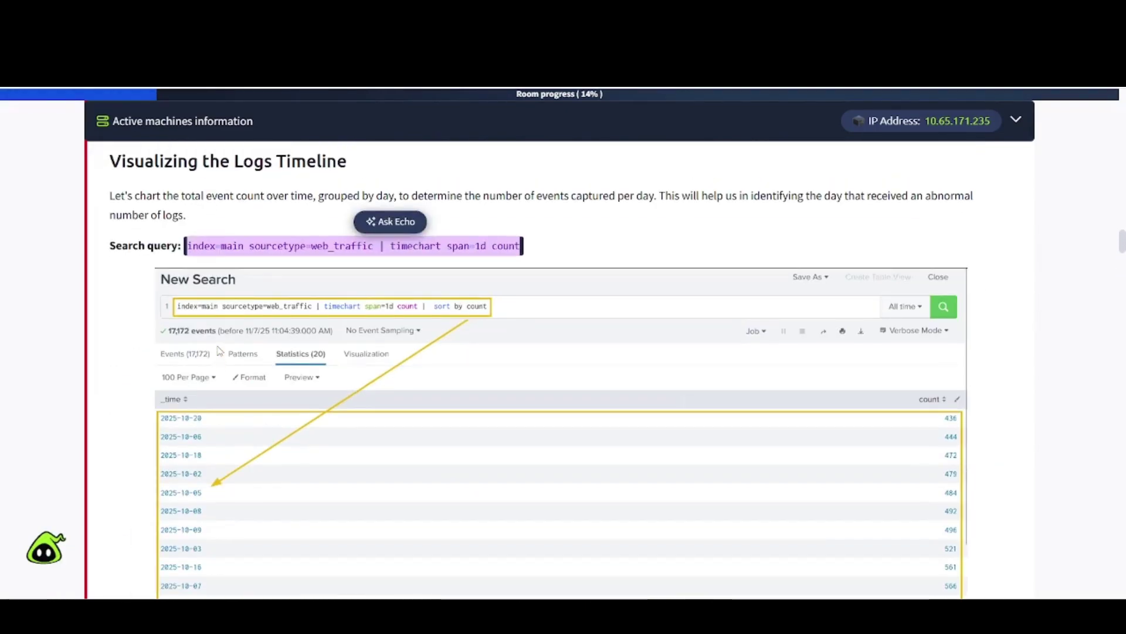
Step: Switch to Splunk, replace the current search with index=main sourcetype=web_traffic | timechart span=1d count, and run it
{"action": "left_click", "coordinate": [225, 15]}
{"action": "double_click", "coordinate": [181, 202]}
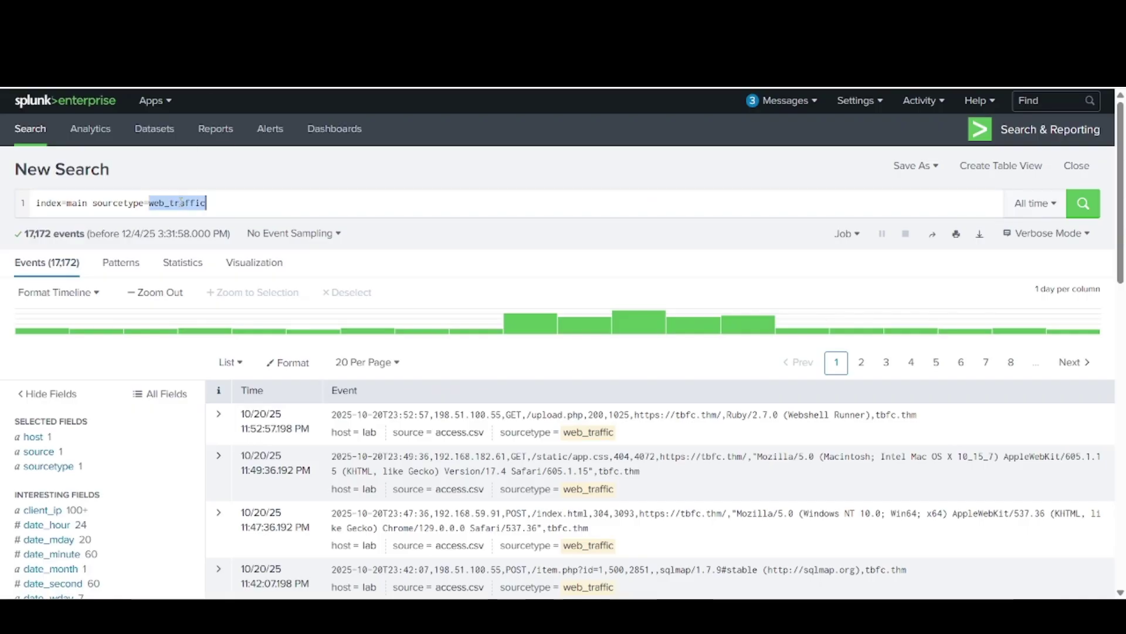
{"action": "key", "text": "ctrl+a"}
{"action": "key", "text": "ctrl+v"}
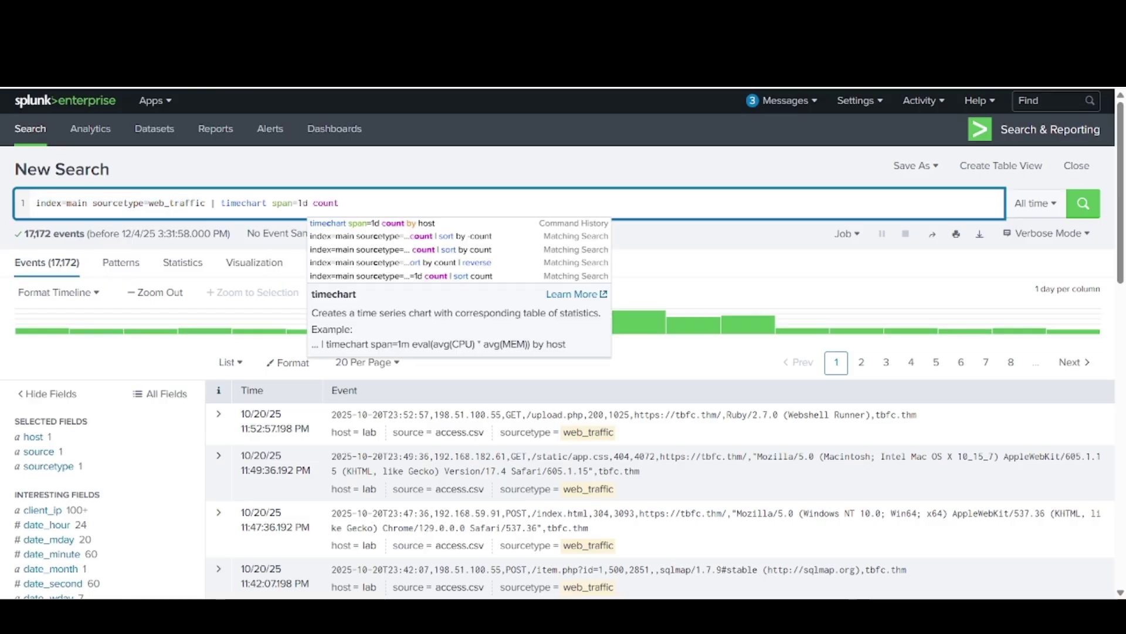
{"action": "key", "text": "ctrl+shift+Tab"}
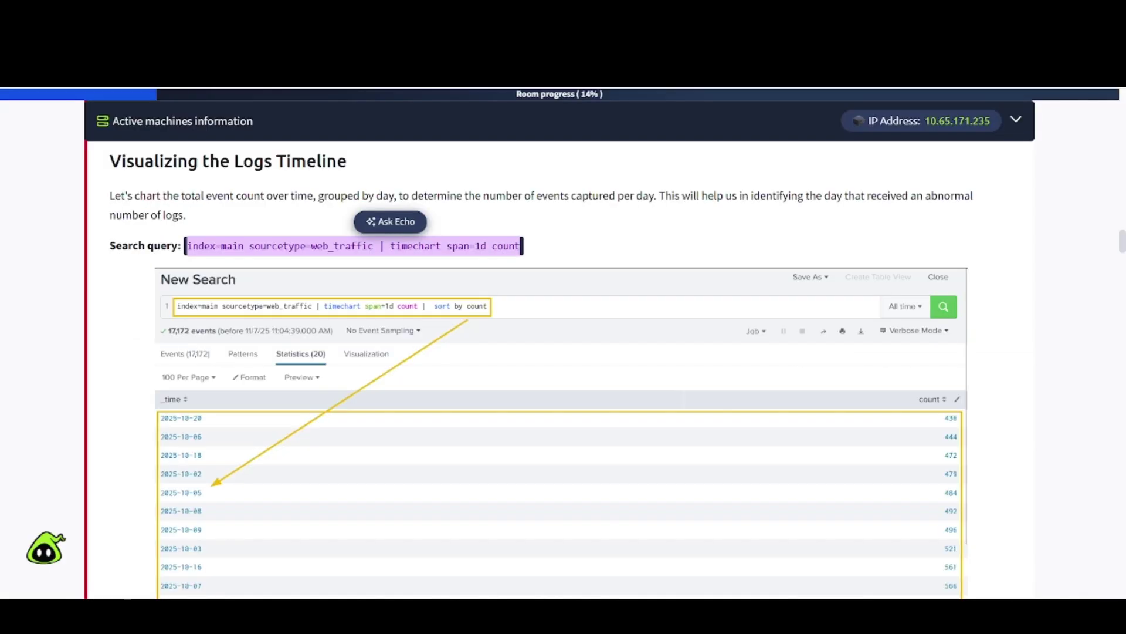
{"action": "key", "text": "ctrl+Tab"}
{"action": "key", "text": "Return"}
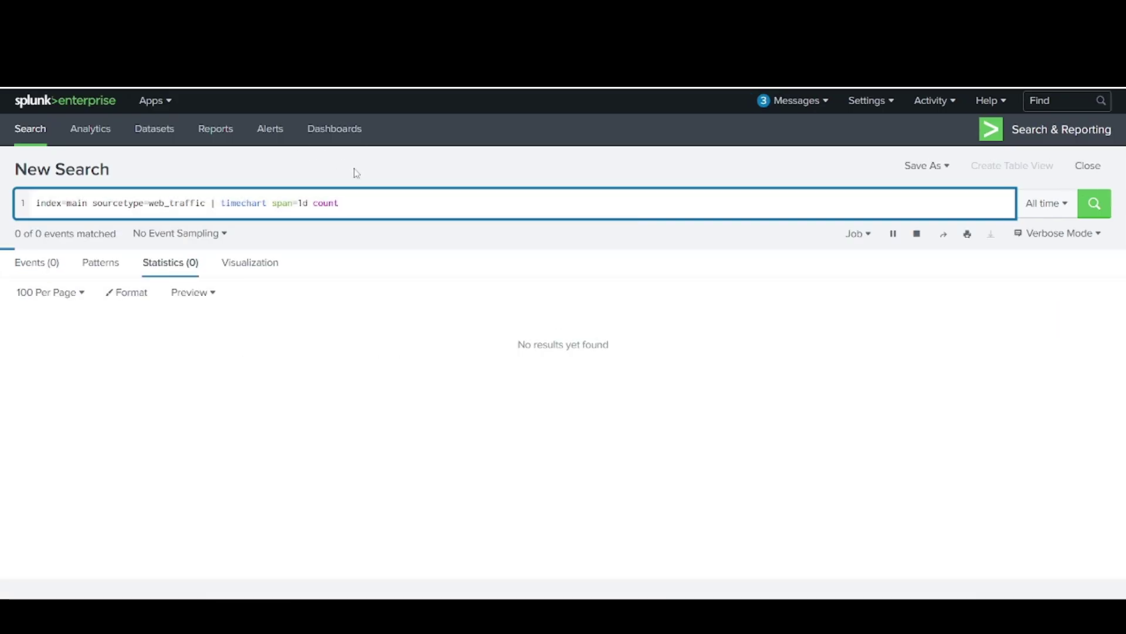
Step: Compare the room's example table and graph of daily events with Splunk's statistics, and display the Splunk results as a column chart
{"action": "key", "text": "ctrl+shift+Tab"}
{"action": "scroll", "coordinate": [170, 358], "scroll_direction": "down", "scroll_amount": 2}
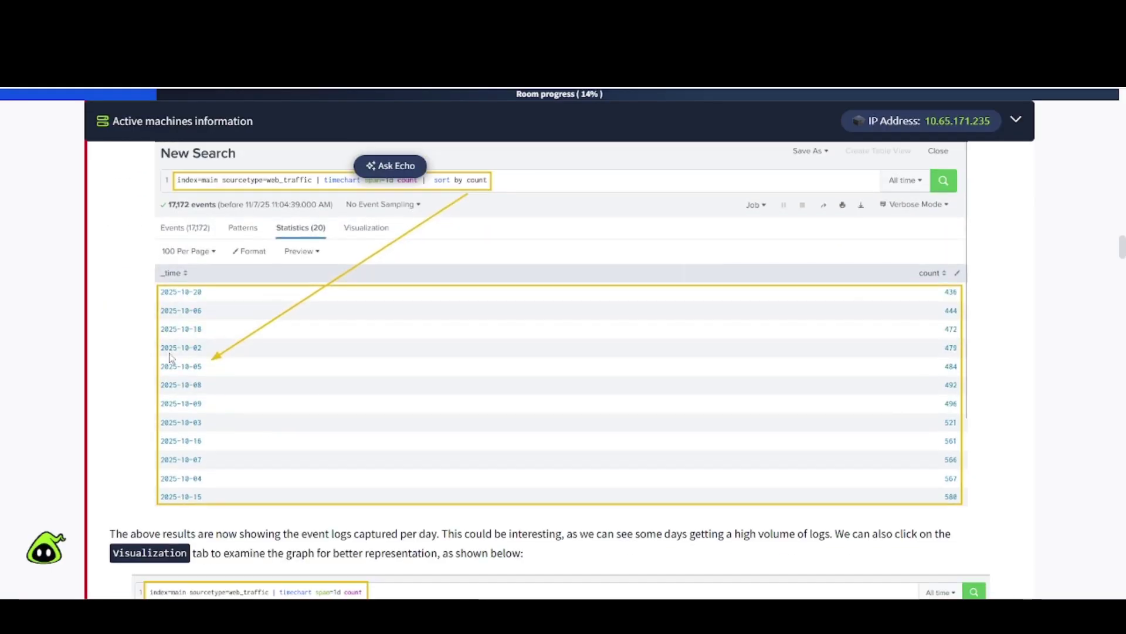
{"action": "scroll", "coordinate": [233, 394], "scroll_direction": "down", "scroll_amount": 4}
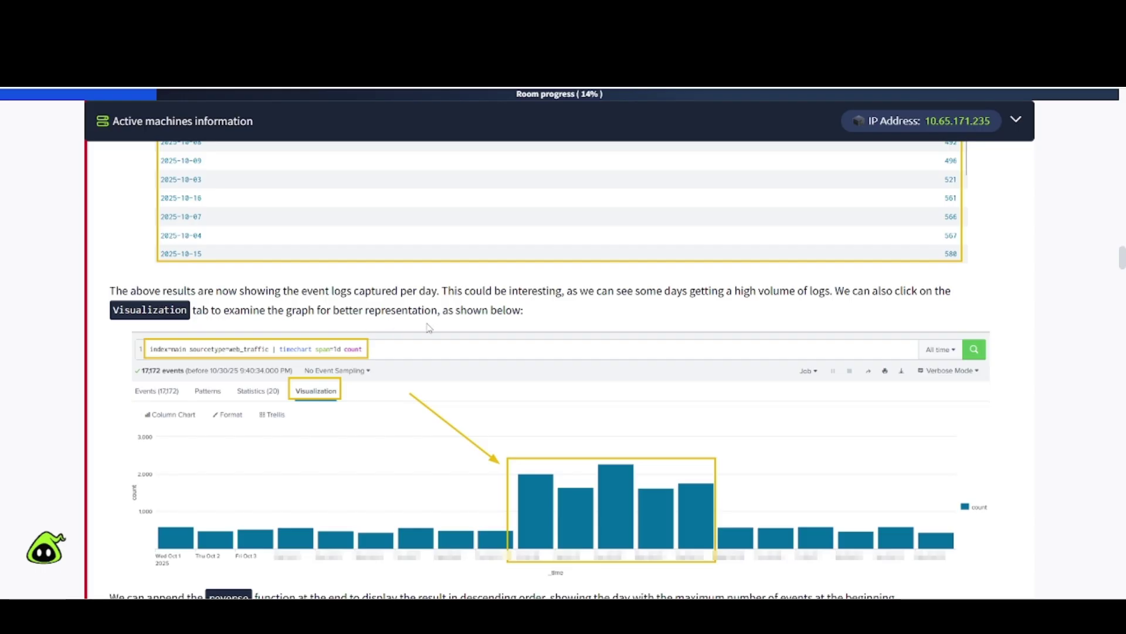
{"action": "scroll", "coordinate": [306, 391], "scroll_direction": "down", "scroll_amount": 1}
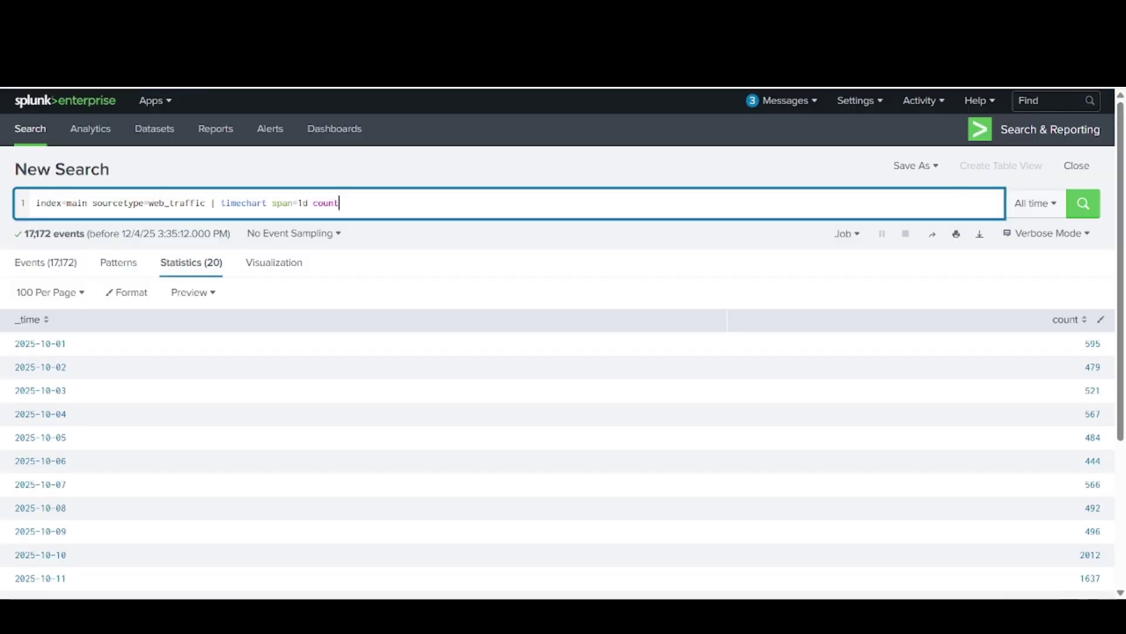
{"action": "scroll", "coordinate": [76, 414], "scroll_direction": "down", "scroll_amount": 3}
{"action": "scroll", "coordinate": [76, 413], "scroll_direction": "up", "scroll_amount": 3}
{"action": "left_click", "coordinate": [279, 263]}
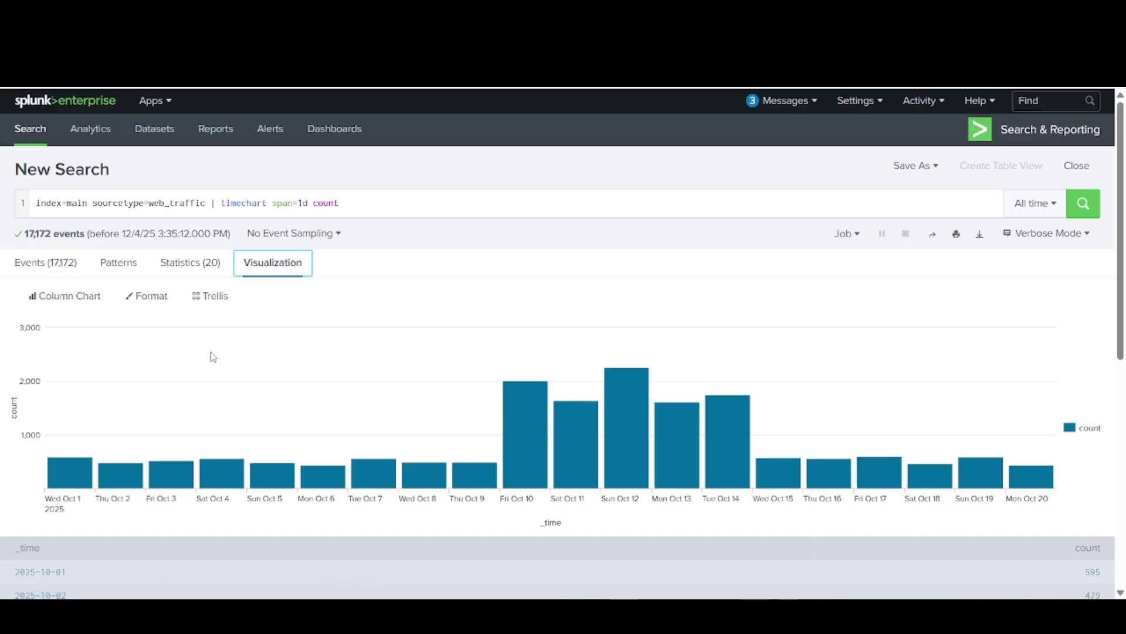
Step: Return to the room, copy the query ending in | sort by count | reverse, and look over its example result
{"action": "key", "text": "alt+Tab"}
{"action": "scroll", "coordinate": [128, 242], "scroll_direction": "down", "scroll_amount": 5}
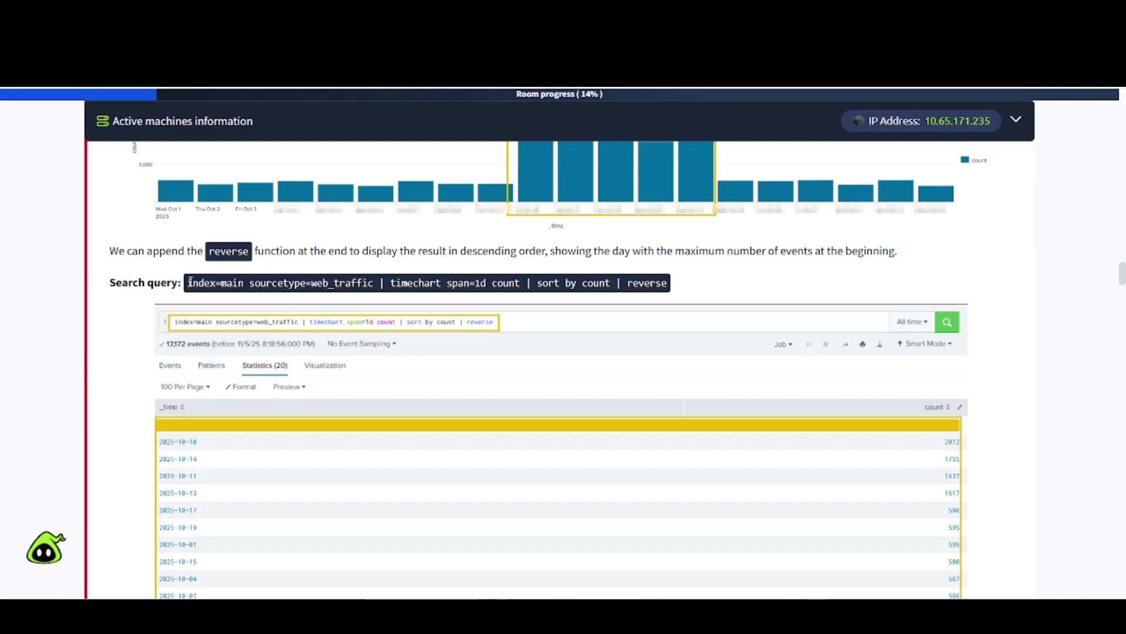
{"action": "left_click_drag", "start_coordinate": [189, 282], "coordinate": [672, 286]}
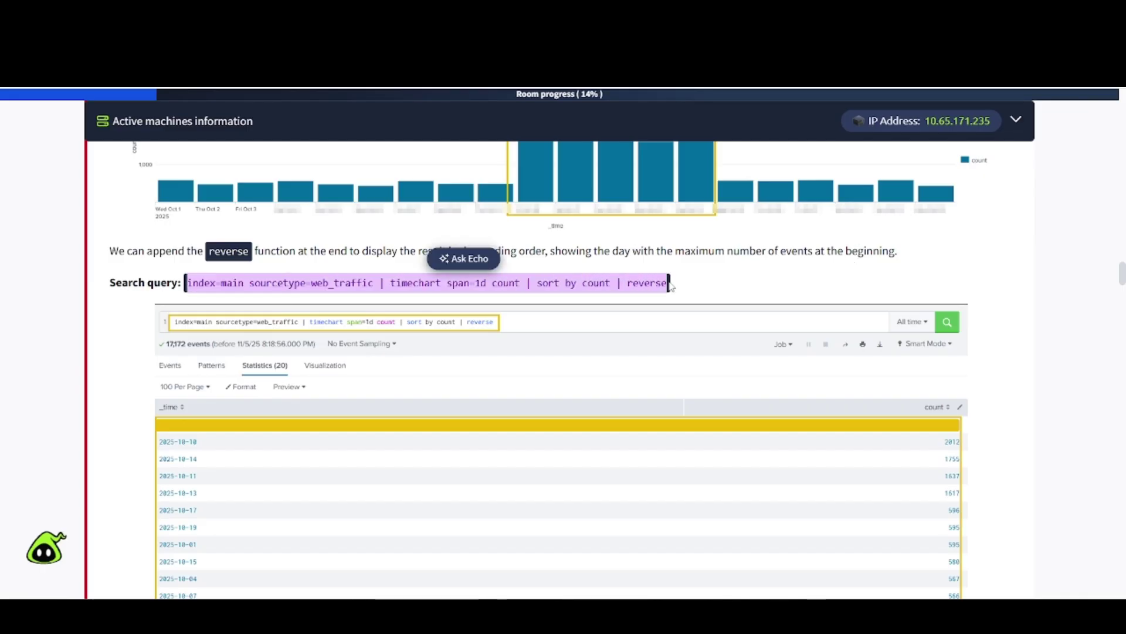
{"action": "scroll", "coordinate": [239, 263], "scroll_direction": "down", "scroll_amount": 3}
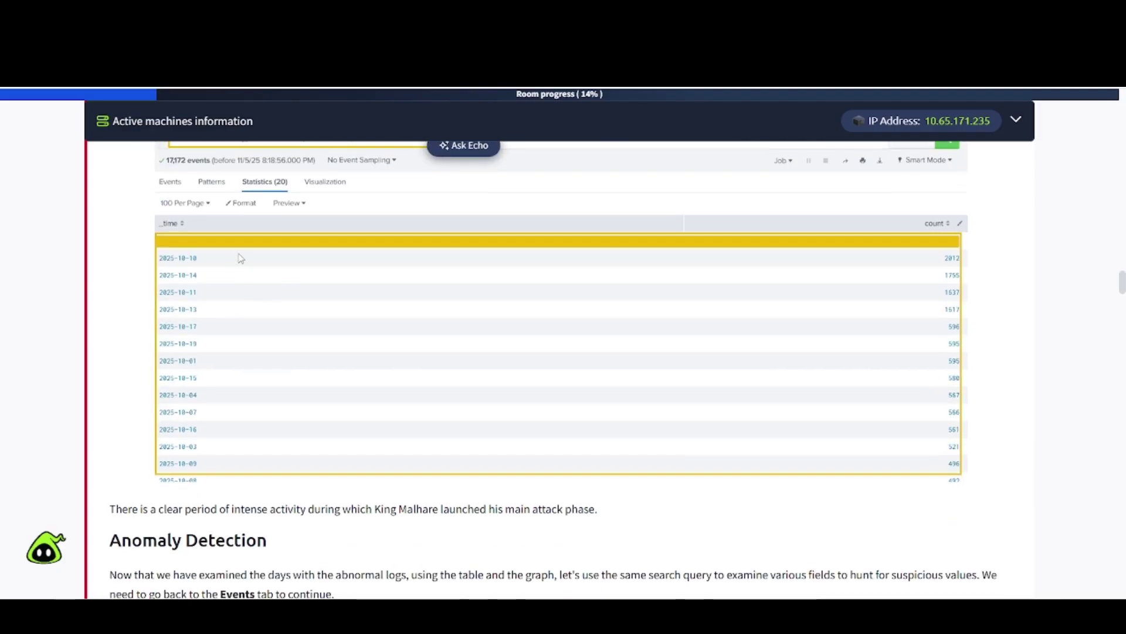
{"action": "scroll", "coordinate": [240, 258], "scroll_direction": "down", "scroll_amount": 4}
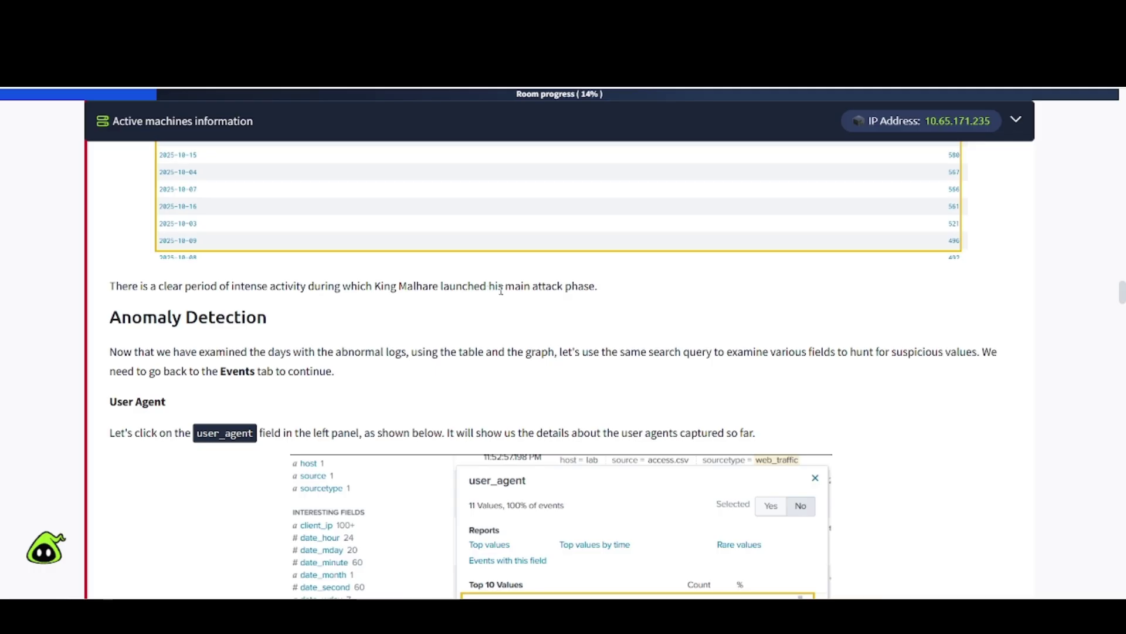
Step: Switch to Splunk, run index=main sourcetype=web_traffic | timechart span=1d count | sort by count | reverse, and review the daily counts
{"action": "key", "text": "alt+Tab"}
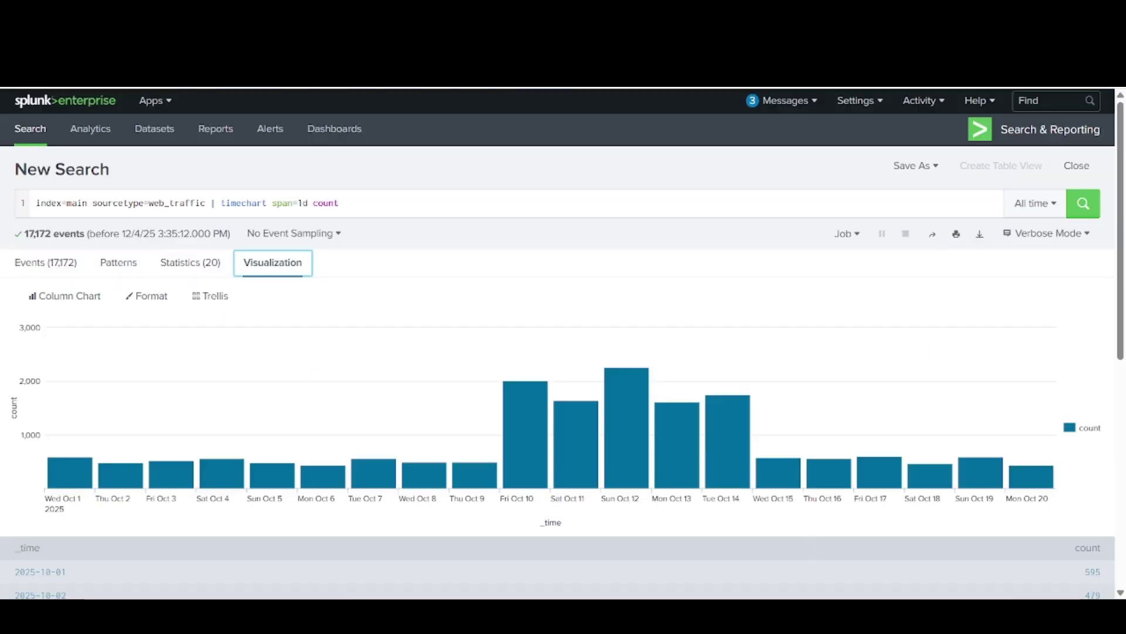
{"action": "left_click", "coordinate": [231, 202]}
{"action": "type", "text": "| sort by count | reverse"}
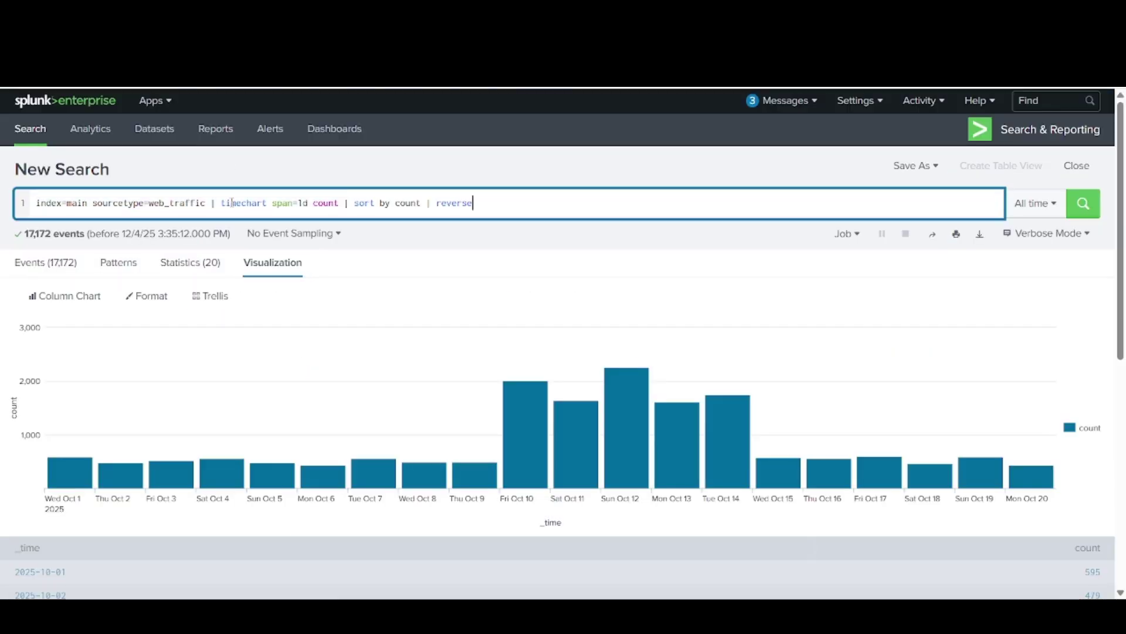
{"action": "key", "text": "Return"}
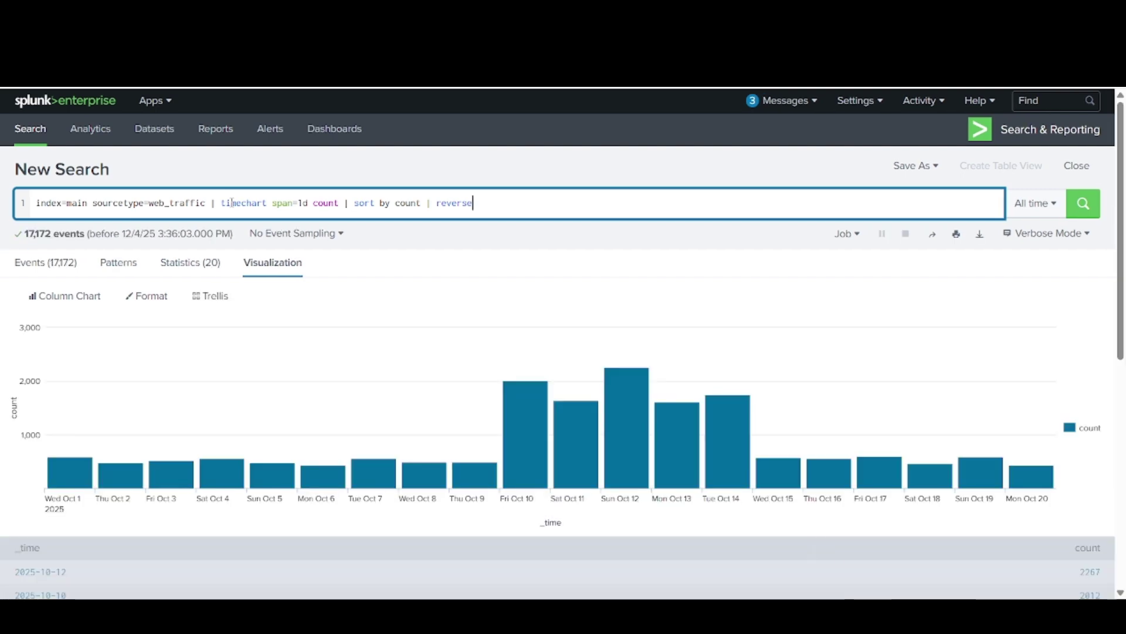
{"action": "scroll", "coordinate": [322, 417], "scroll_direction": "down", "scroll_amount": 3}
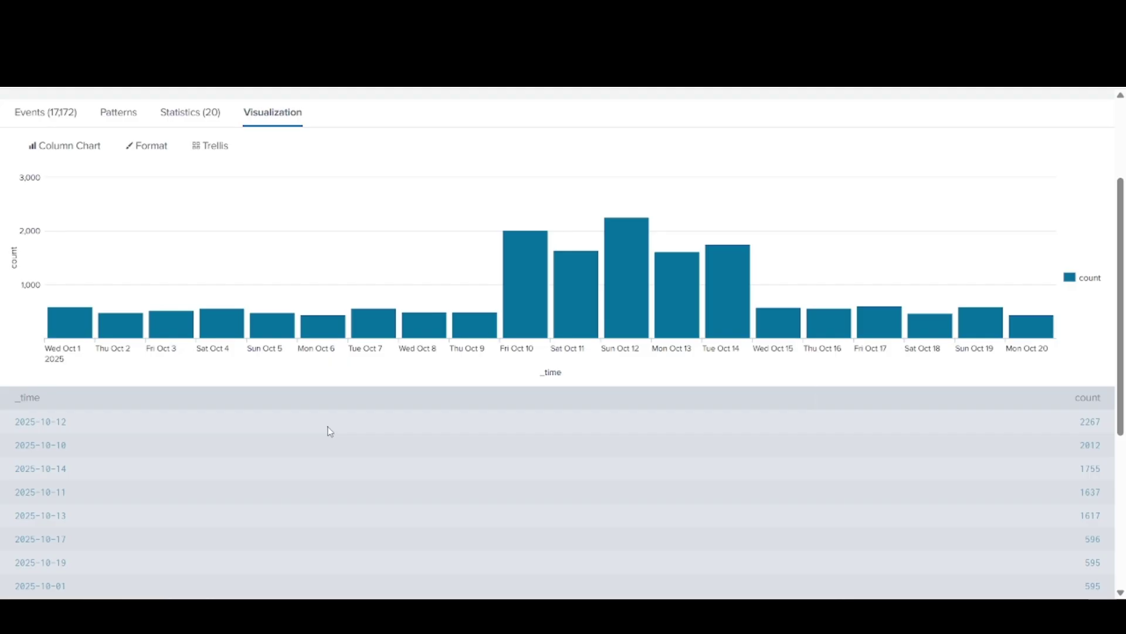
{"action": "scroll", "coordinate": [331, 432], "scroll_direction": "down", "scroll_amount": 2}
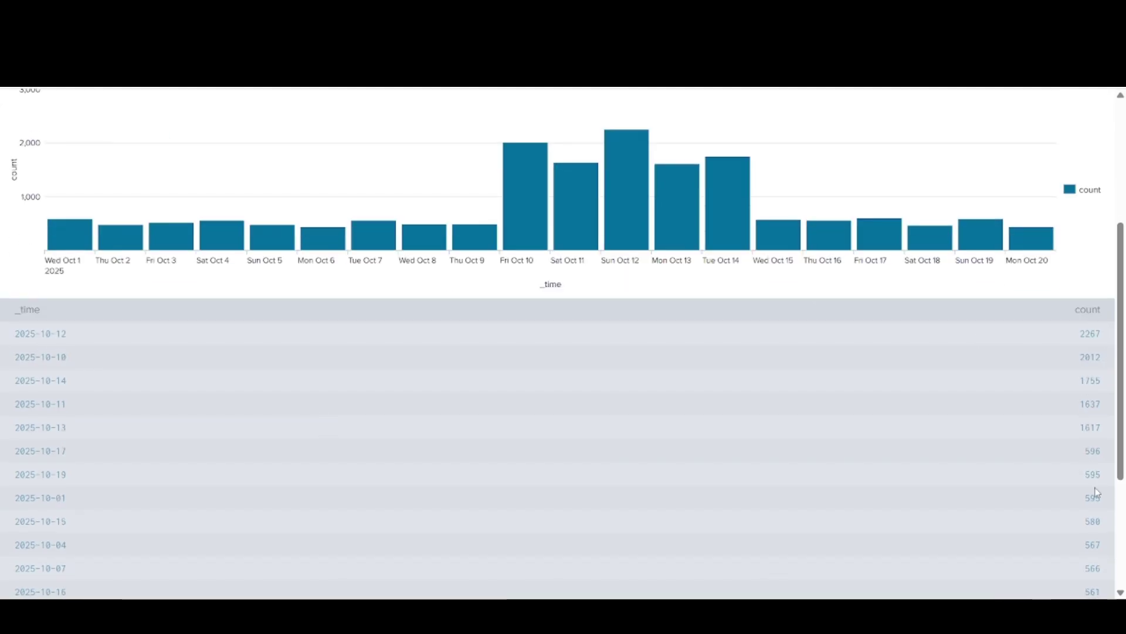
{"action": "scroll", "coordinate": [1087, 368], "scroll_direction": "up", "scroll_amount": 1}
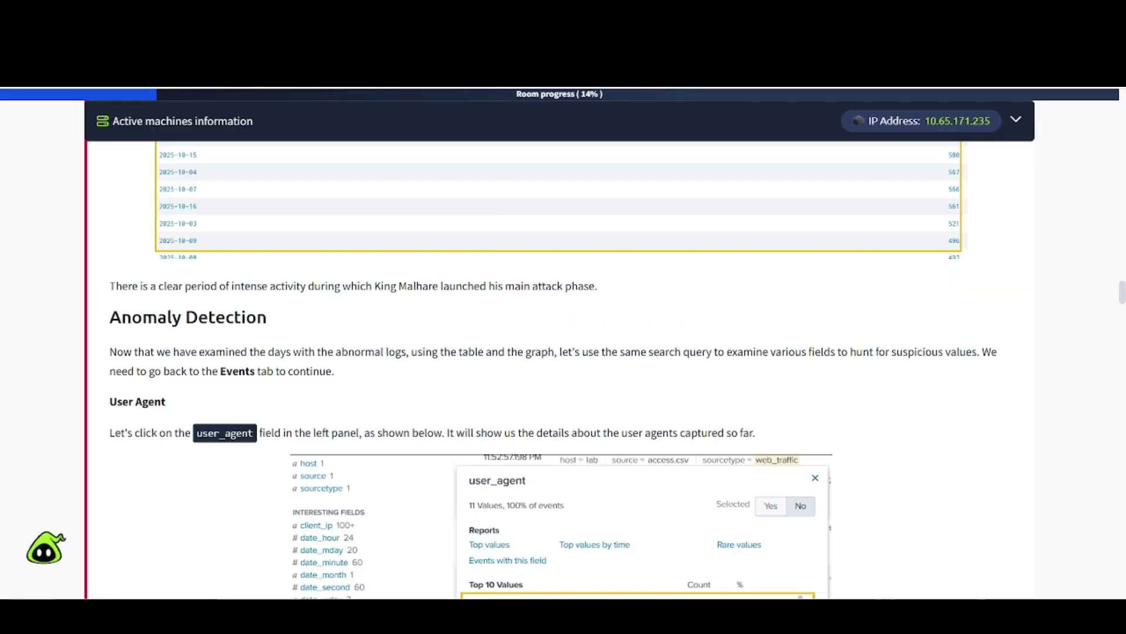
Step: Read the room's Anomaly Detection instructions on the user_agent field, and switch Splunk's results from the chart to the event list
{"action": "scroll", "coordinate": [193, 349], "scroll_direction": "down", "scroll_amount": 2}
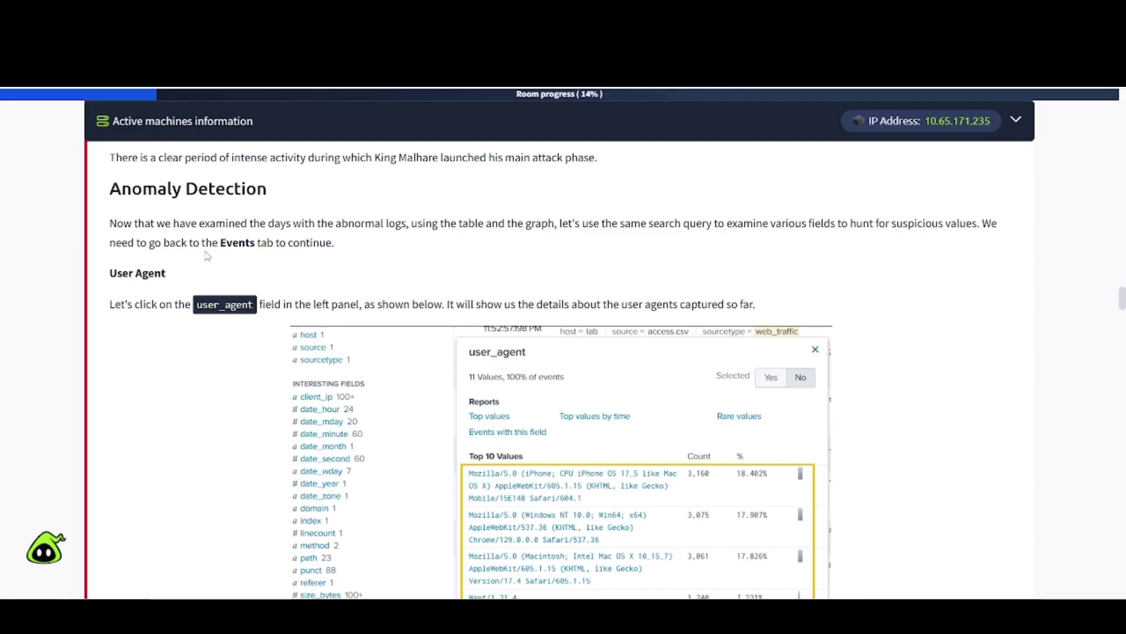
{"action": "scroll", "coordinate": [176, 306], "scroll_direction": "down", "scroll_amount": 3}
{"action": "scroll", "coordinate": [176, 309], "scroll_direction": "up", "scroll_amount": 2}
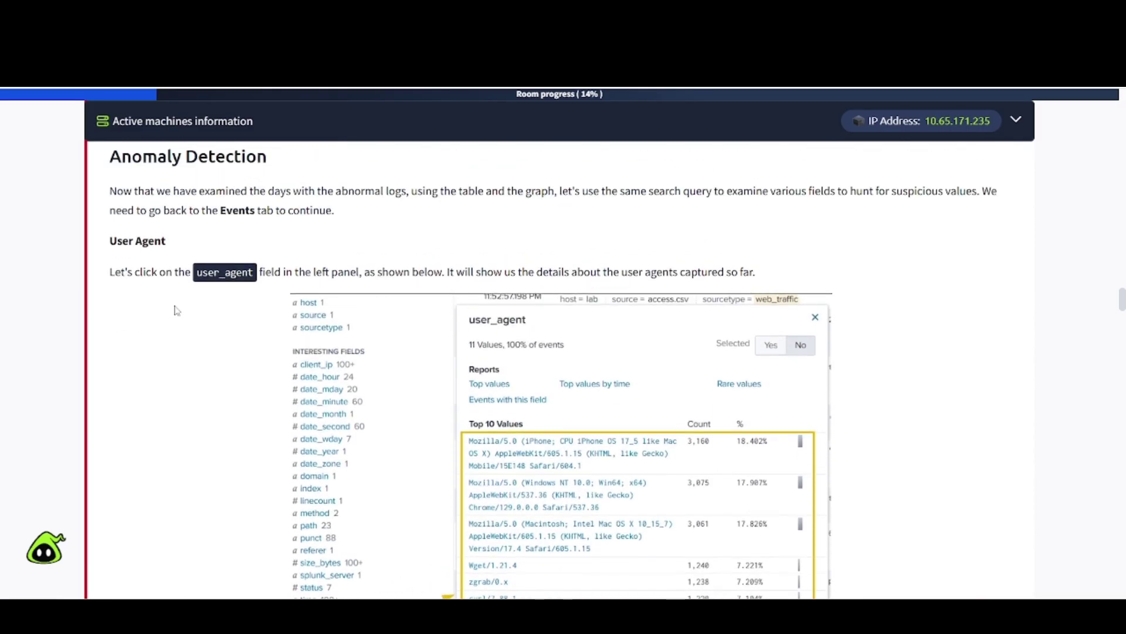
{"action": "left_click", "coordinate": [258, 14]}
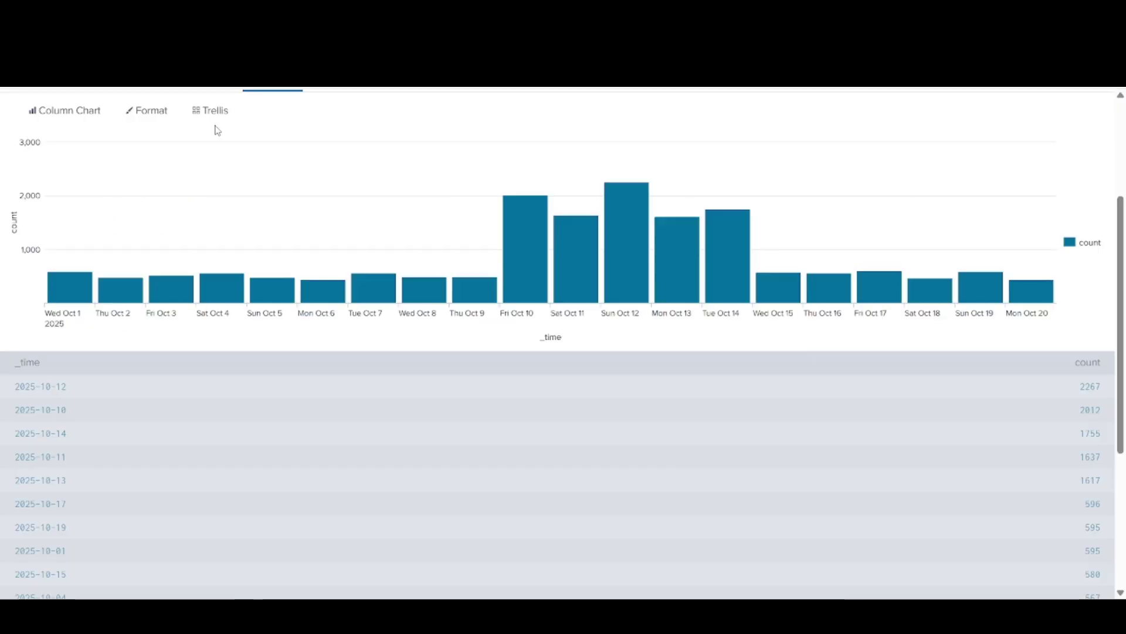
{"action": "scroll", "coordinate": [157, 384], "scroll_direction": "up", "scroll_amount": 3}
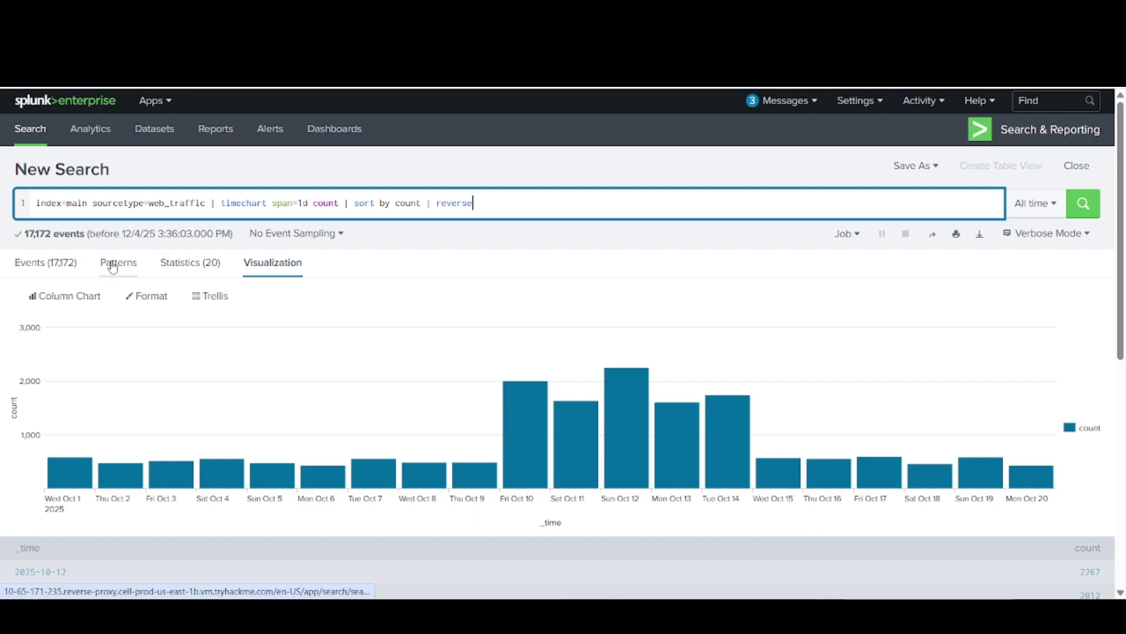
{"action": "left_click", "coordinate": [52, 264]}
{"action": "left_click", "coordinate": [190, 14]}
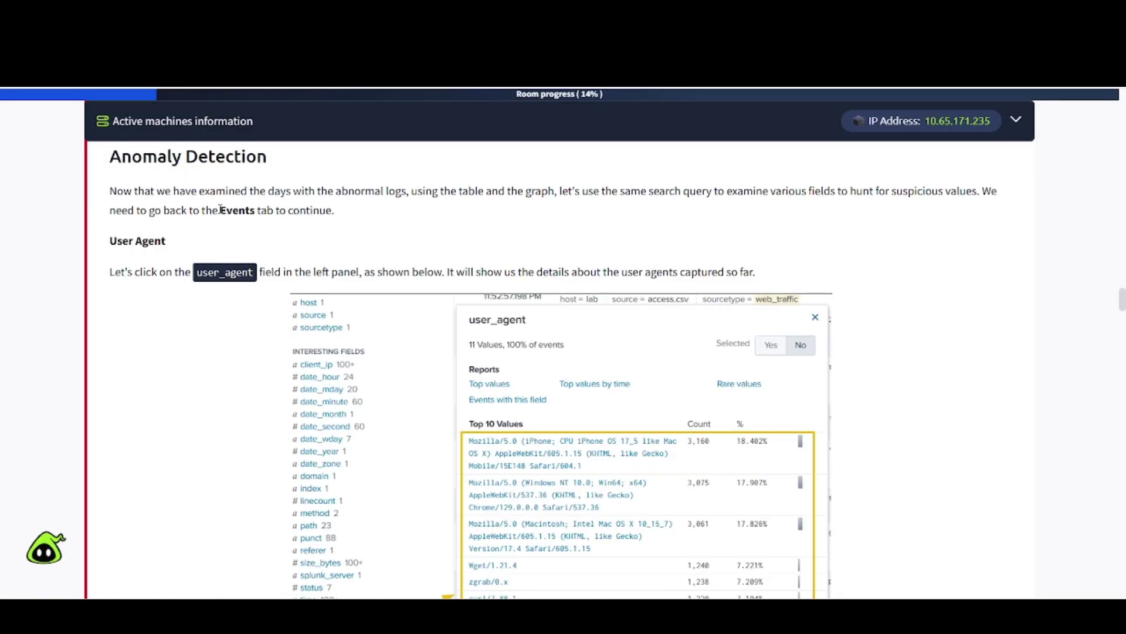
{"action": "left_click", "coordinate": [263, 14]}
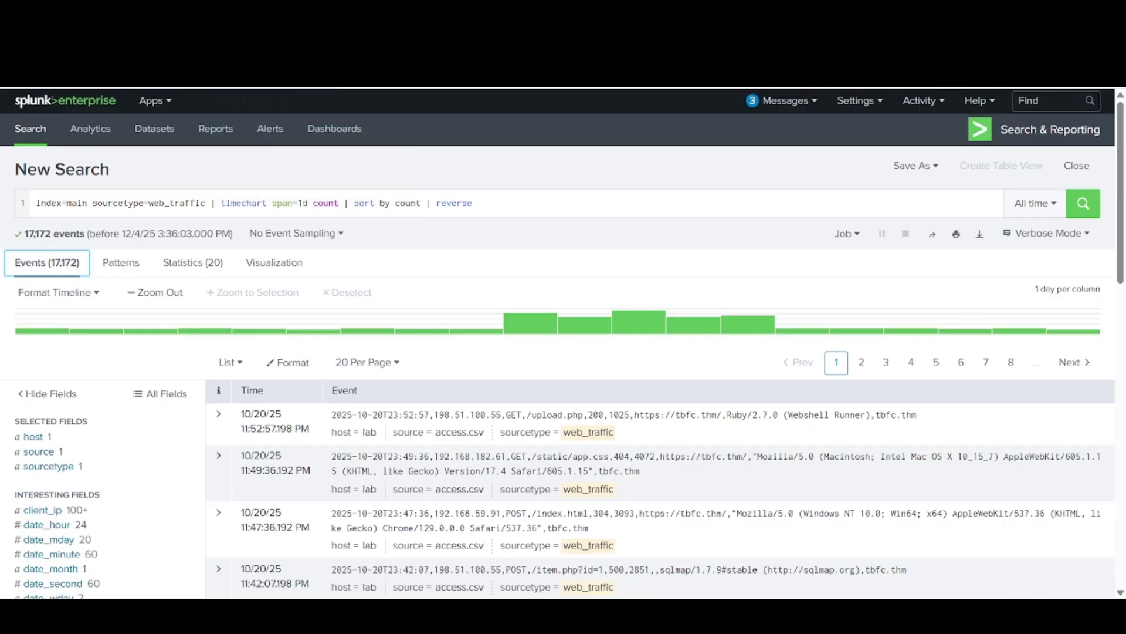
Step: Open the user_agent field's top values in Splunk, and compare them with the room's enlarged example
{"action": "scroll", "coordinate": [57, 458], "scroll_direction": "down", "scroll_amount": 6}
{"action": "left_click", "coordinate": [56, 460]}
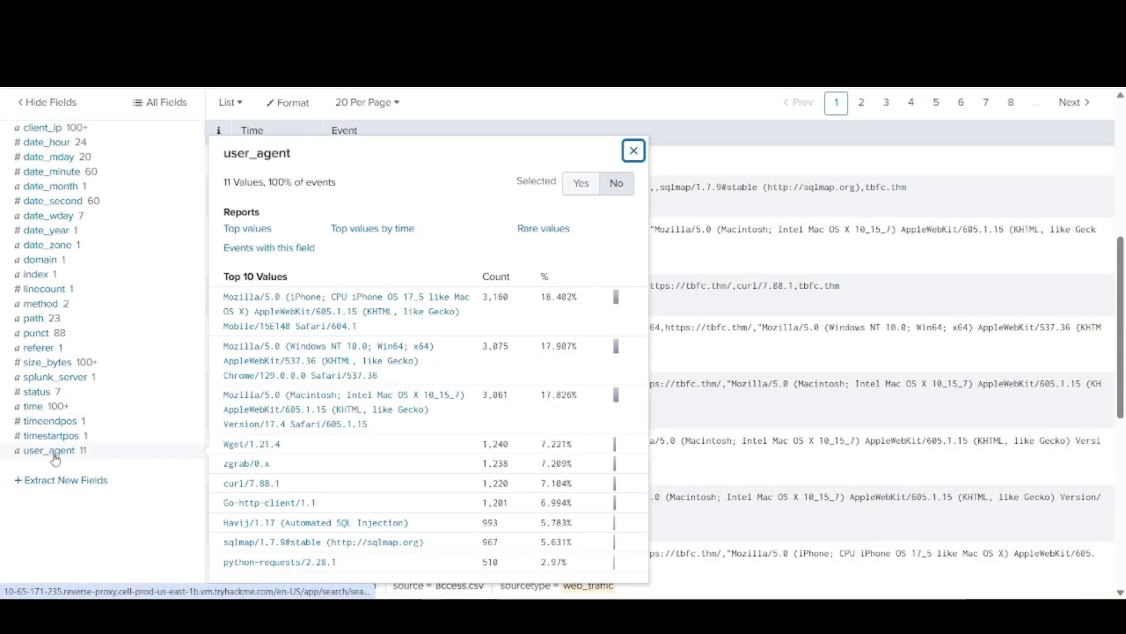
{"action": "left_click", "coordinate": [190, 14]}
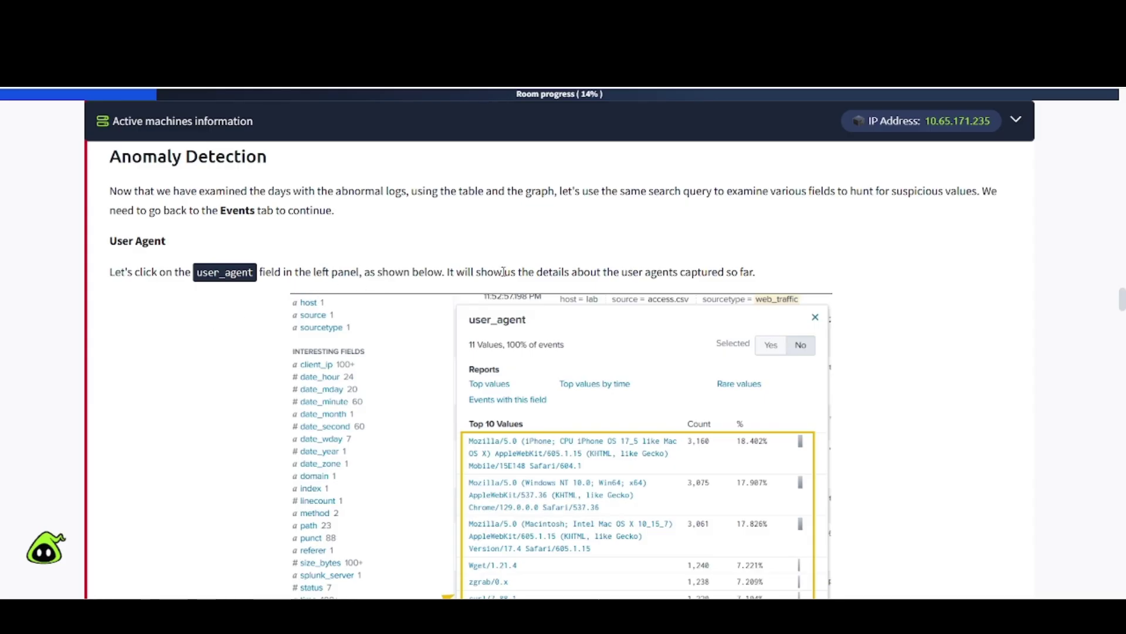
{"action": "left_click", "coordinate": [610, 440]}
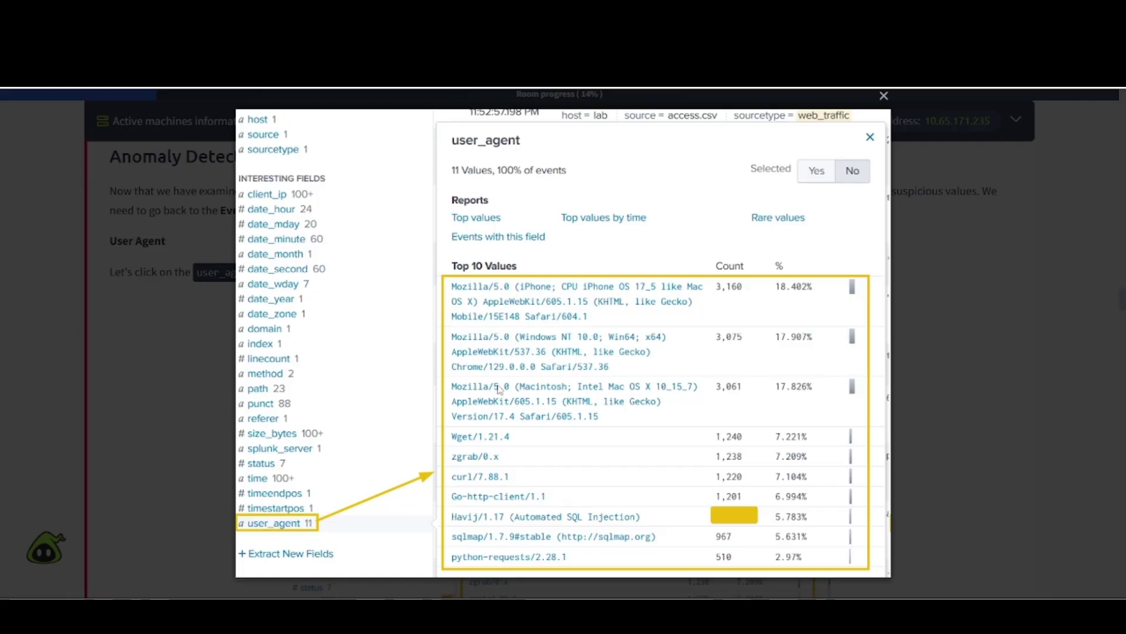
{"action": "left_click", "coordinate": [199, 414]}
{"action": "scroll", "coordinate": [200, 414], "scroll_direction": "down", "scroll_amount": 5}
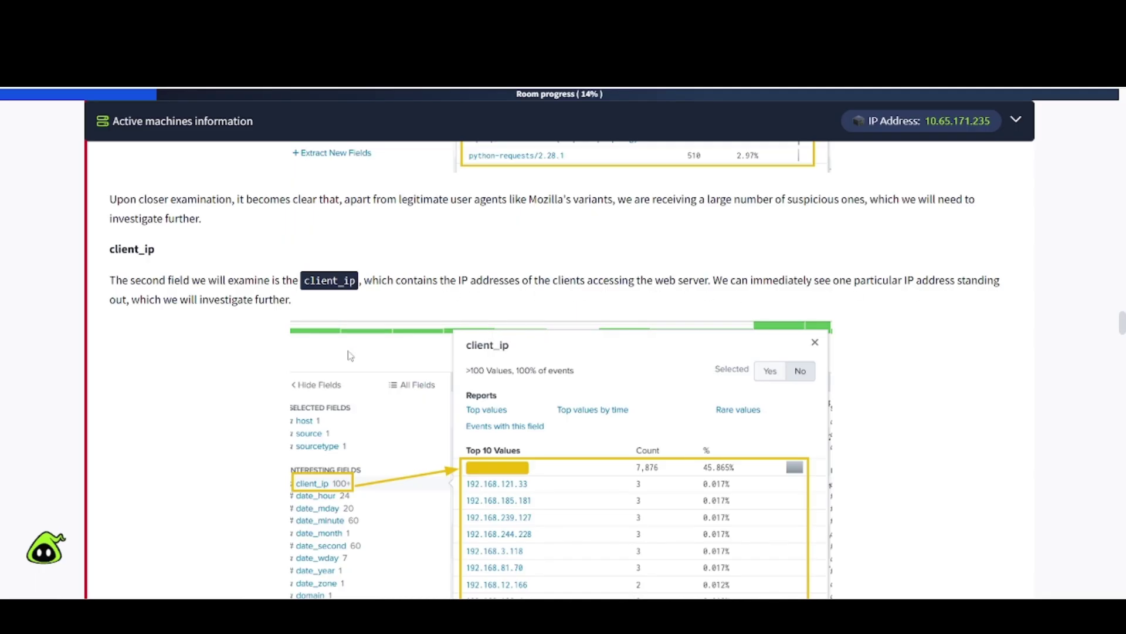
Step: Open the client_ip field's top values in Splunk, check them against the room's example, and copy the address 198.51.100.55
{"action": "scroll", "coordinate": [350, 356], "scroll_direction": "down", "scroll_amount": 2}
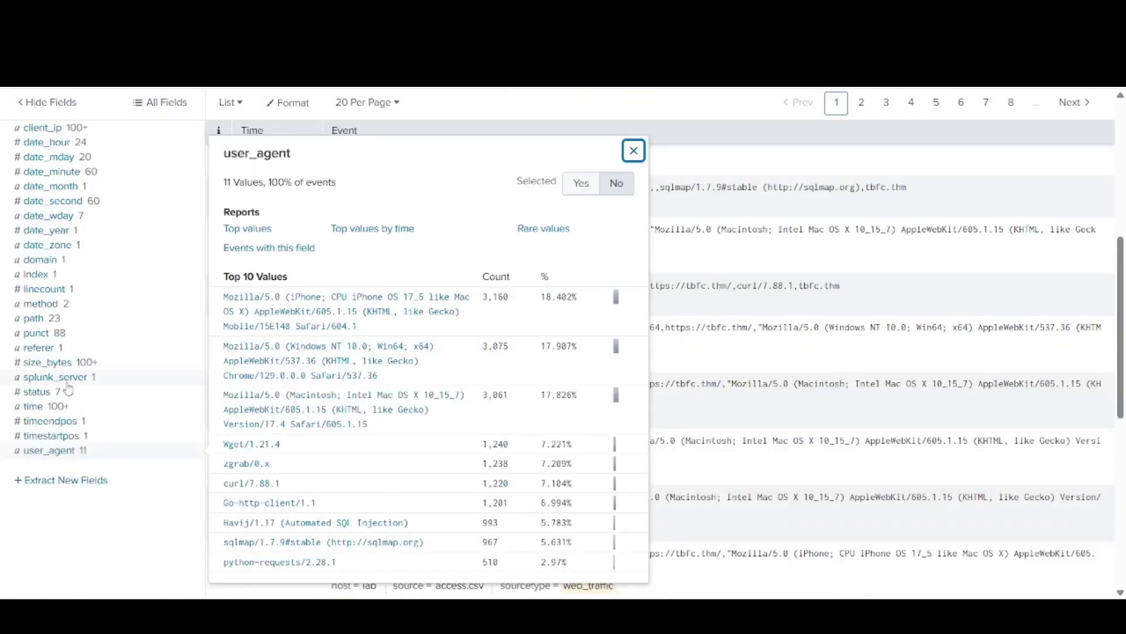
{"action": "scroll", "coordinate": [69, 389], "scroll_direction": "up", "scroll_amount": 3}
{"action": "left_click", "coordinate": [59, 263]}
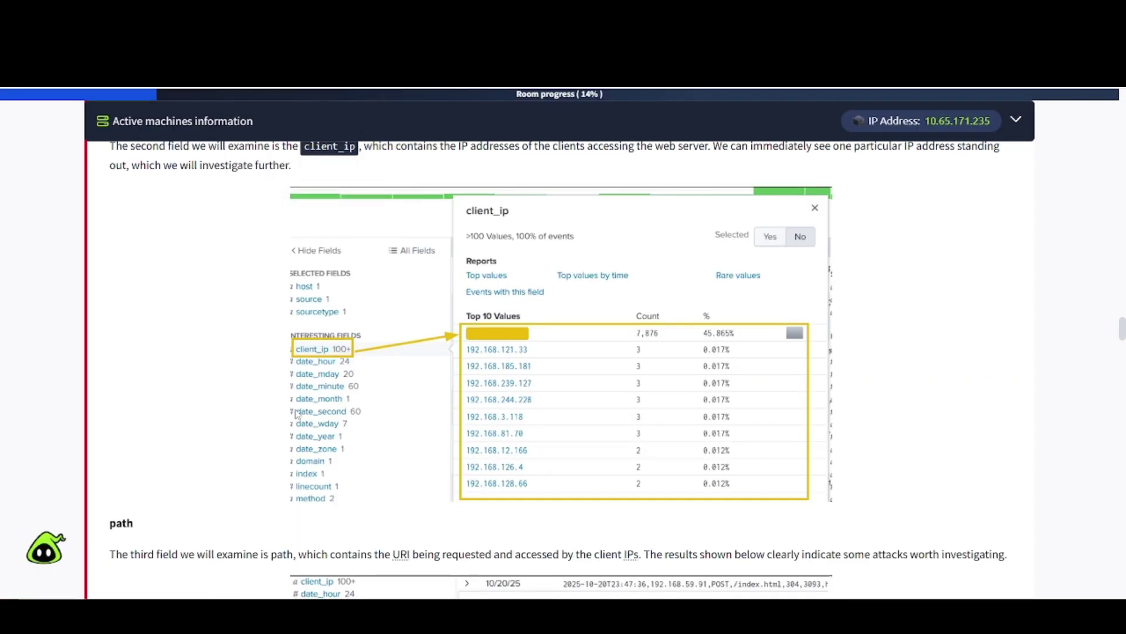
{"action": "scroll", "coordinate": [297, 413], "scroll_direction": "down", "scroll_amount": 1}
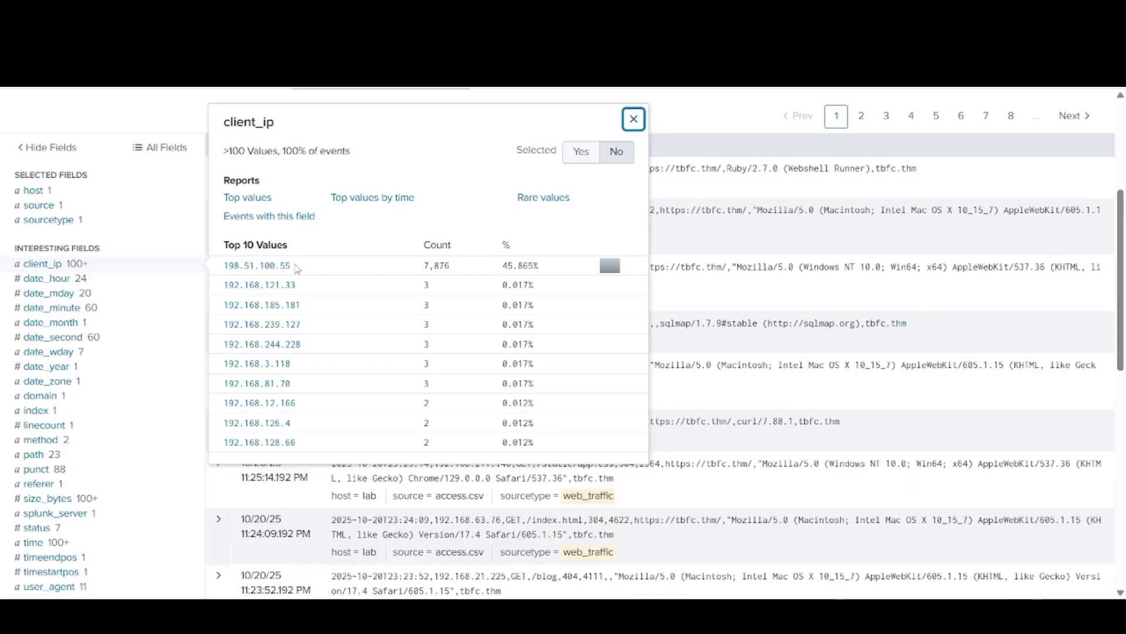
{"action": "left_click_drag", "start_coordinate": [293, 266], "coordinate": [223, 264]}
{"action": "key", "text": "ctrl+c"}
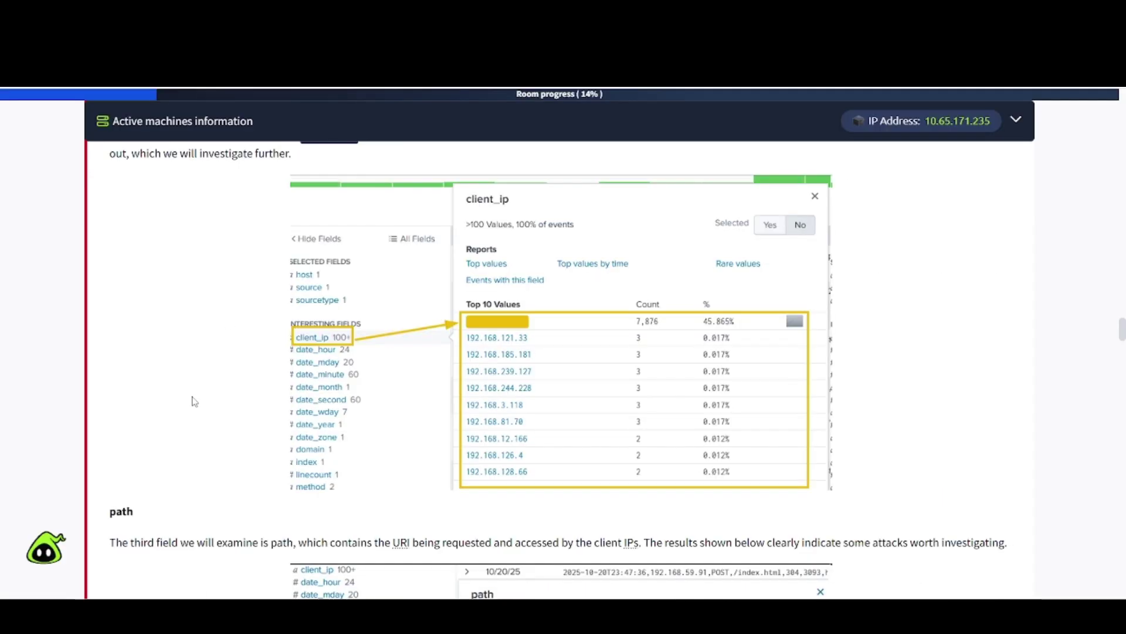
Step: Read the room's section on the path field and examine its example list of requested paths at full size
{"action": "scroll", "coordinate": [195, 401], "scroll_direction": "down", "scroll_amount": 3}
{"action": "scroll", "coordinate": [176, 401], "scroll_direction": "down", "scroll_amount": 3}
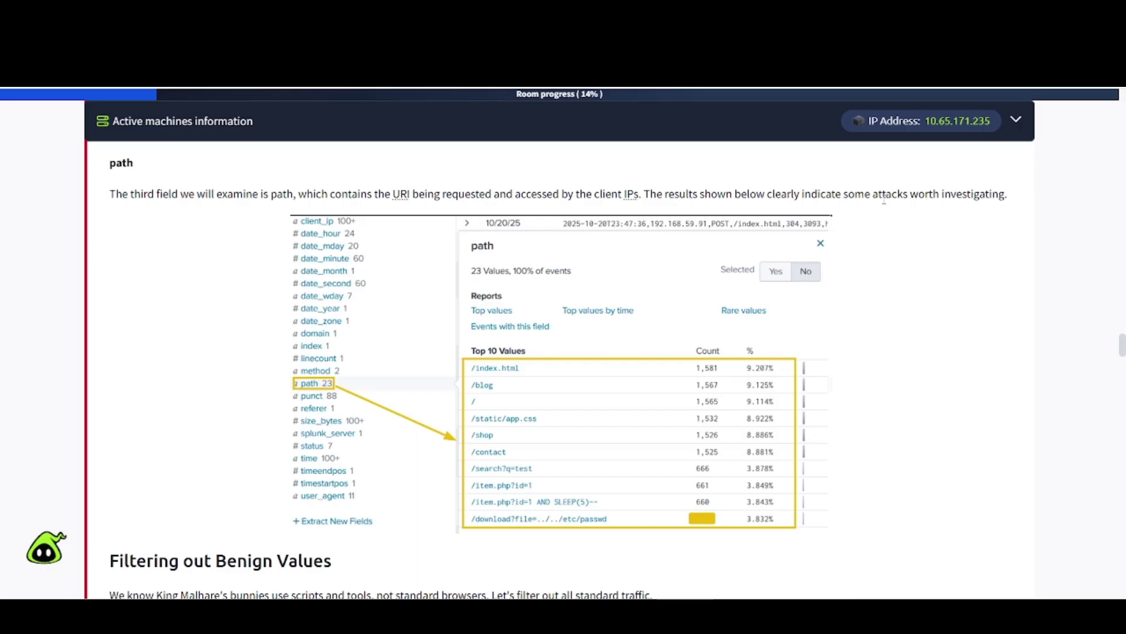
{"action": "left_click", "coordinate": [597, 389]}
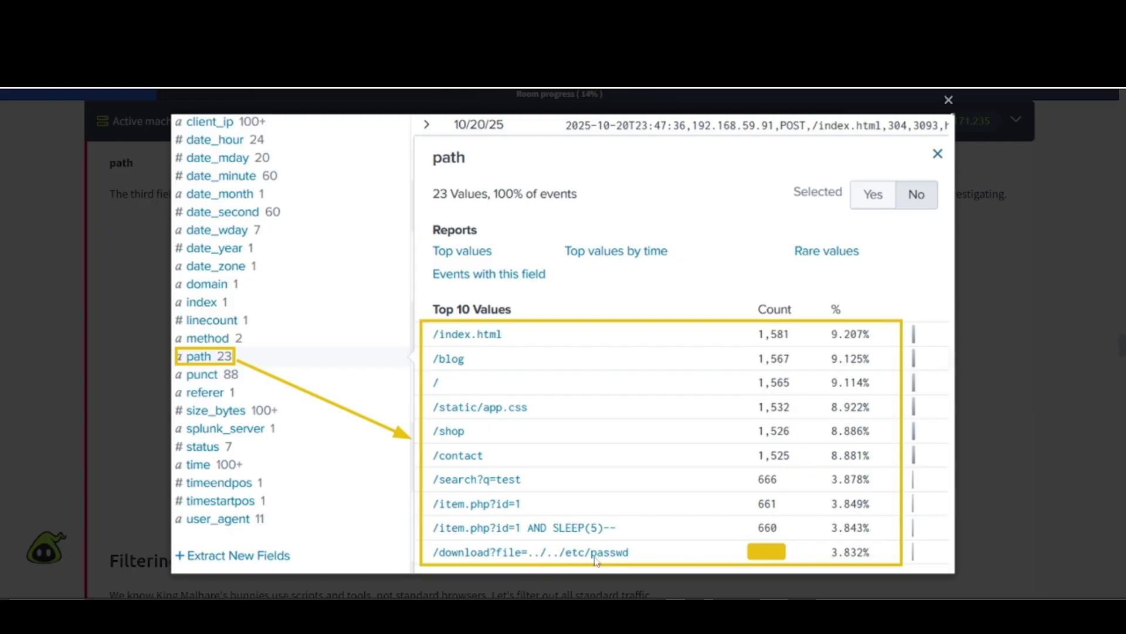
{"action": "left_click", "coordinate": [1027, 402]}
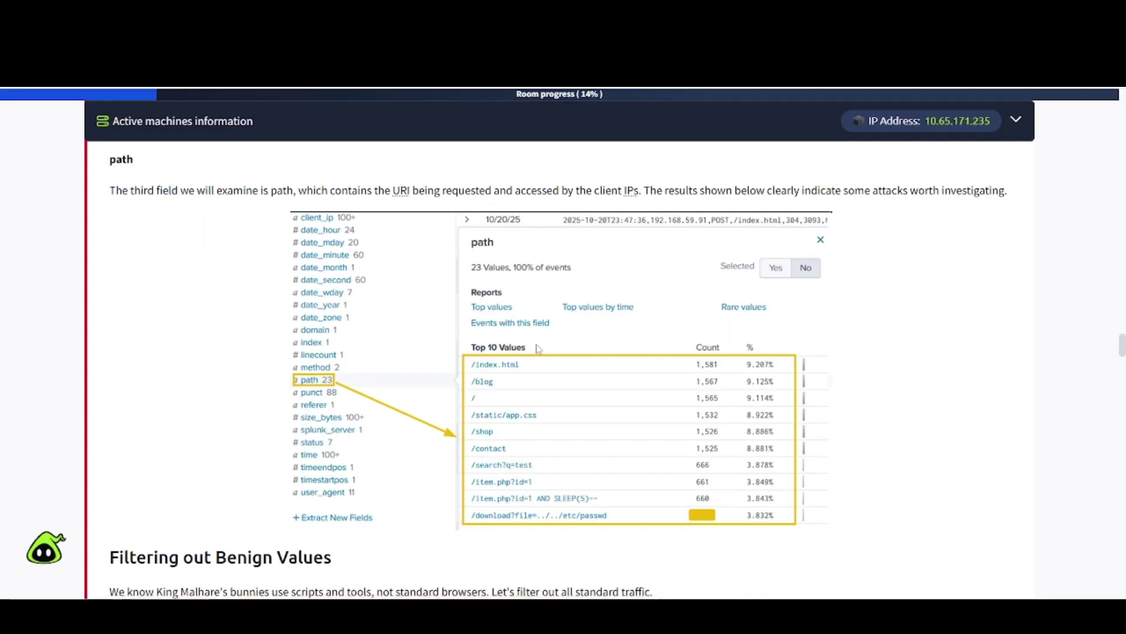
{"action": "scroll", "coordinate": [297, 139], "scroll_direction": "down", "scroll_amount": 5}
{"action": "scroll", "coordinate": [249, 265], "scroll_direction": "up", "scroll_amount": 7}
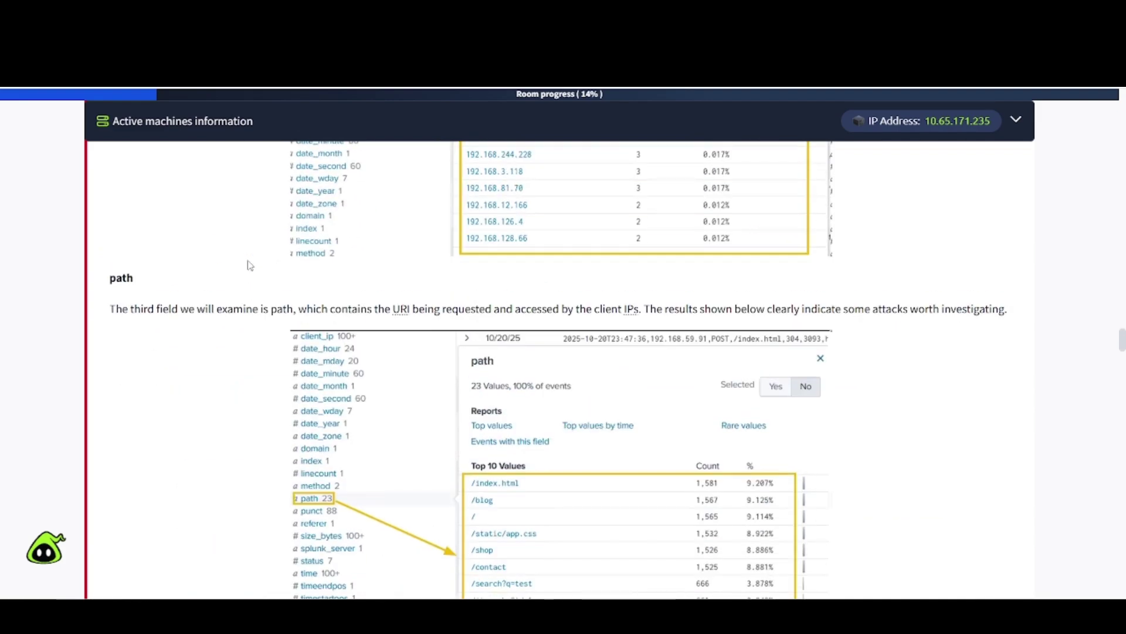
Step: Switch to Splunk and examine the top values of the path field
{"action": "left_click", "coordinate": [268, 15]}
{"action": "scroll", "coordinate": [51, 394], "scroll_direction": "down", "scroll_amount": 4}
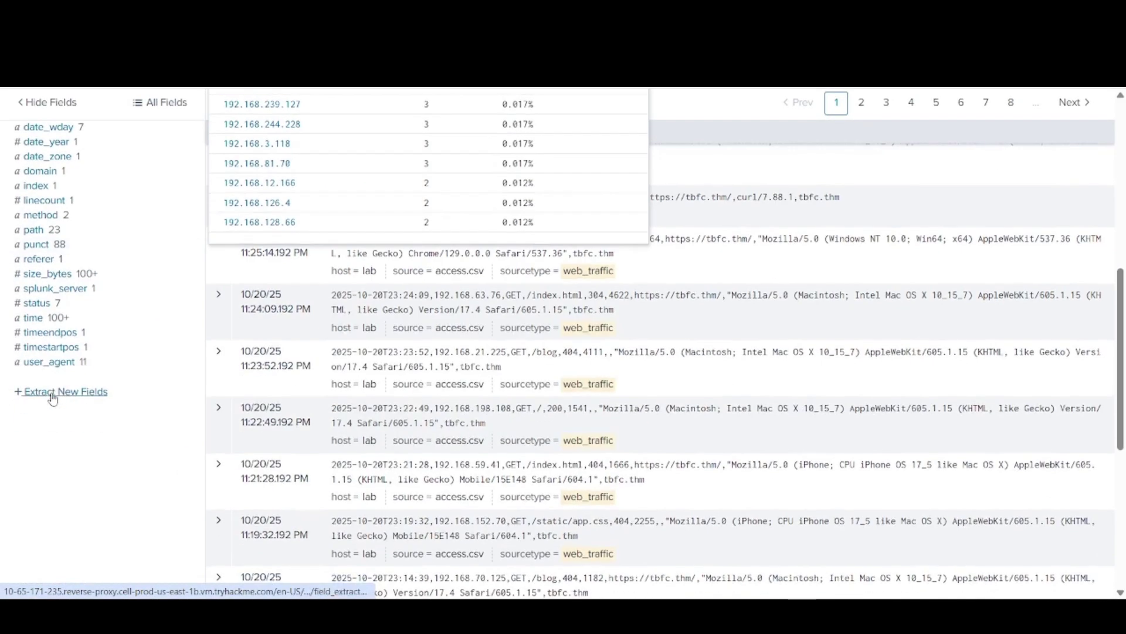
{"action": "left_click", "coordinate": [42, 233]}
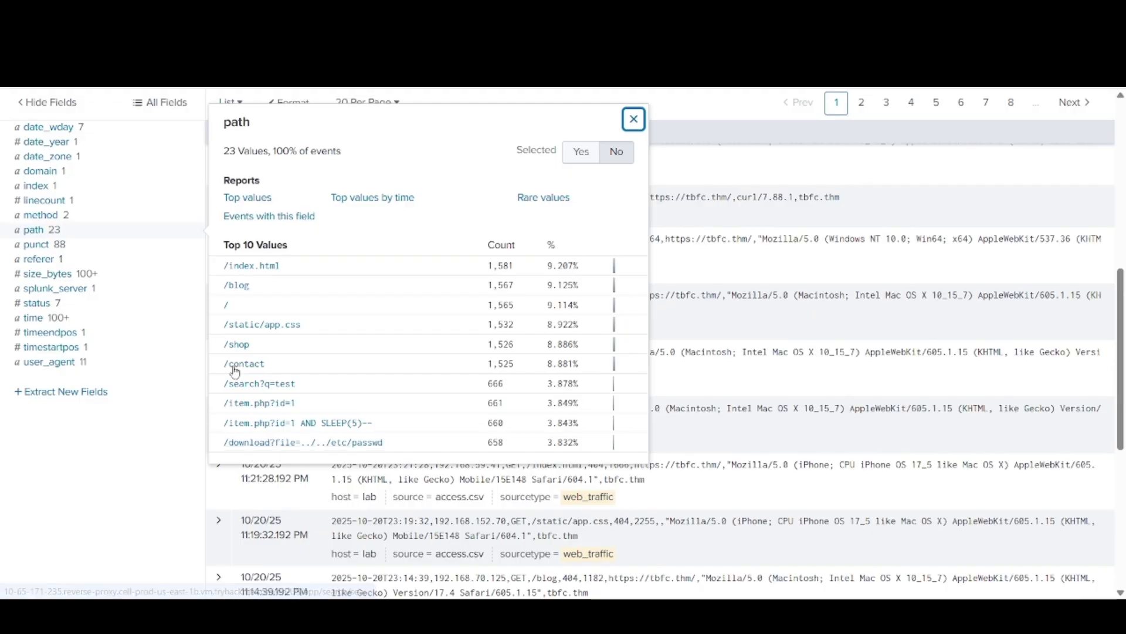
Step: Return to the room's questions and submit 198.51.100.55 as the attacker IP that compromised the web server
{"action": "left_click", "coordinate": [129, 15]}
{"action": "scroll", "coordinate": [188, 352], "scroll_direction": "down", "scroll_amount": 20}
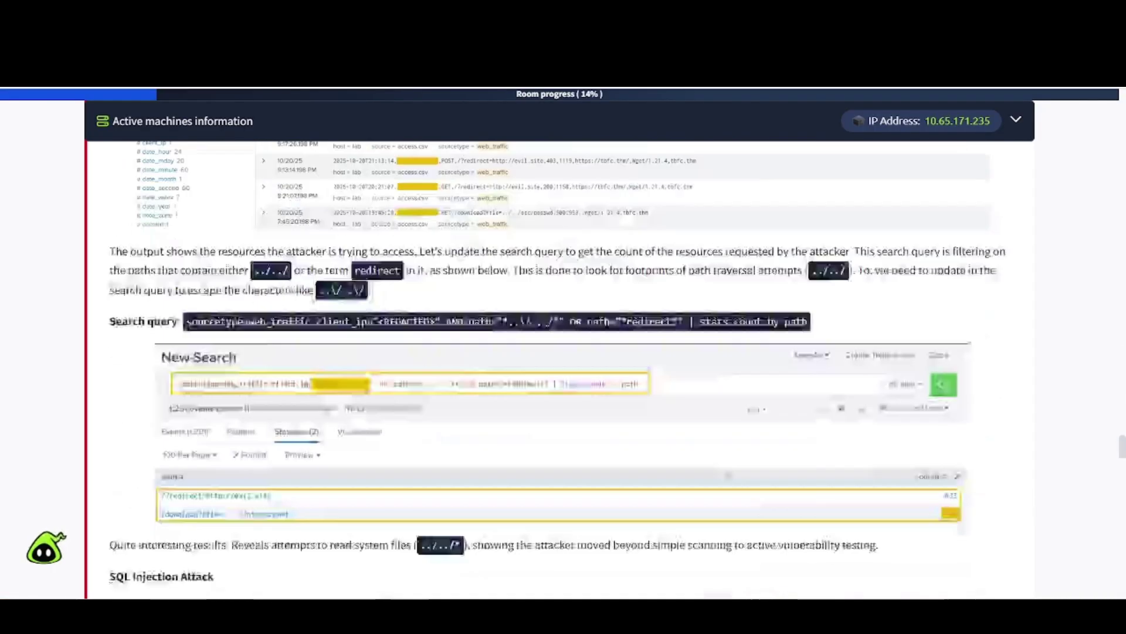
{"action": "scroll", "coordinate": [192, 354], "scroll_direction": "down", "scroll_amount": 2}
{"action": "scroll", "coordinate": [169, 457], "scroll_direction": "up", "scroll_amount": 6}
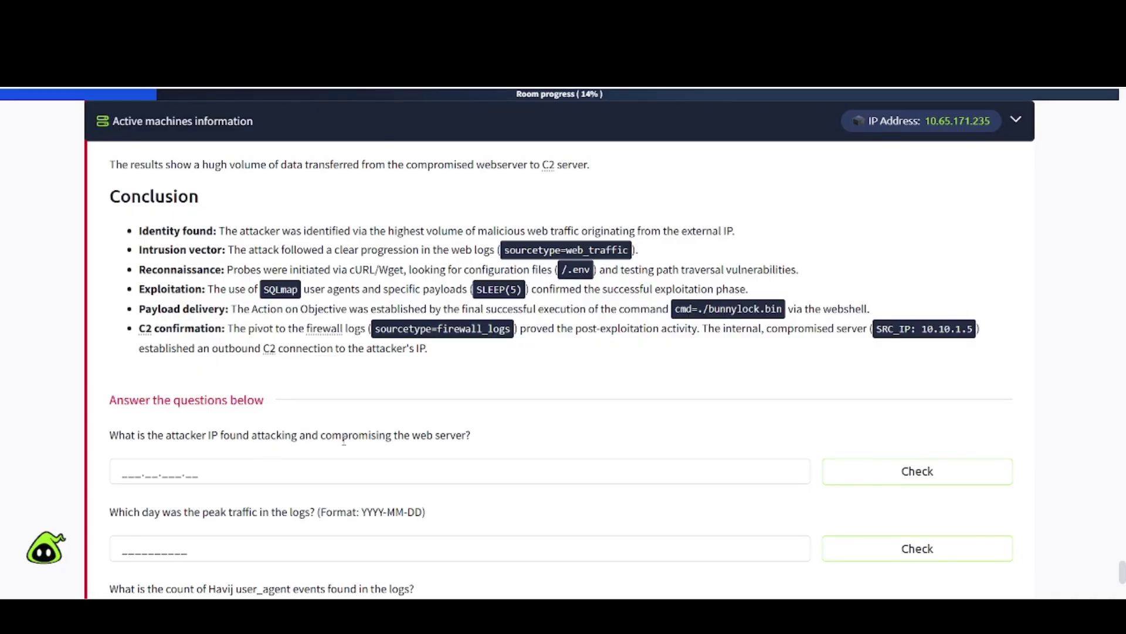
{"action": "left_click", "coordinate": [135, 474]}
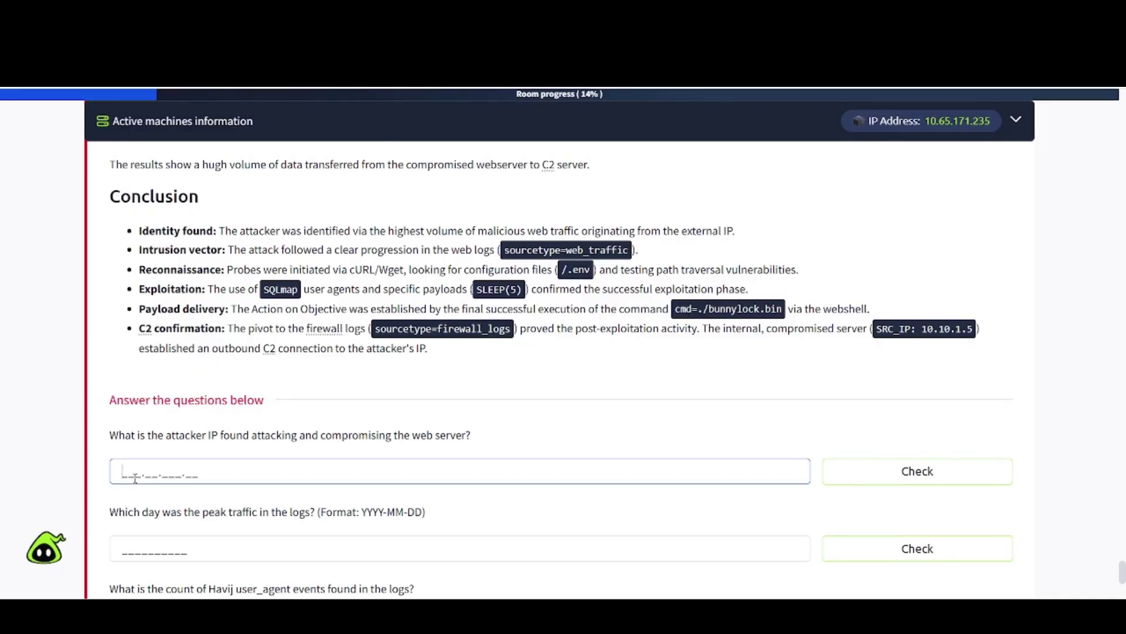
{"action": "key", "text": "ctrl+v"}
{"action": "key", "text": "Return"}
Step: Switch to Splunk's chart of daily event counts and examine its table for the day with peak traffic
{"action": "scroll", "coordinate": [136, 477], "scroll_direction": "down", "scroll_amount": 2}
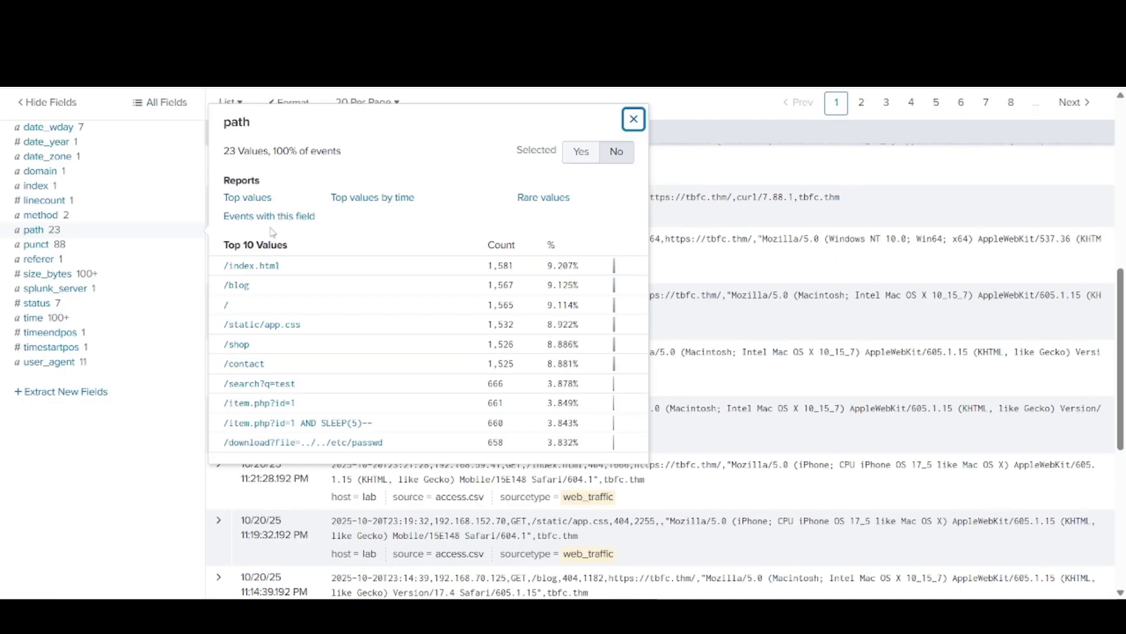
{"action": "left_click", "coordinate": [125, 456]}
{"action": "scroll", "coordinate": [125, 455], "scroll_direction": "up", "scroll_amount": 10}
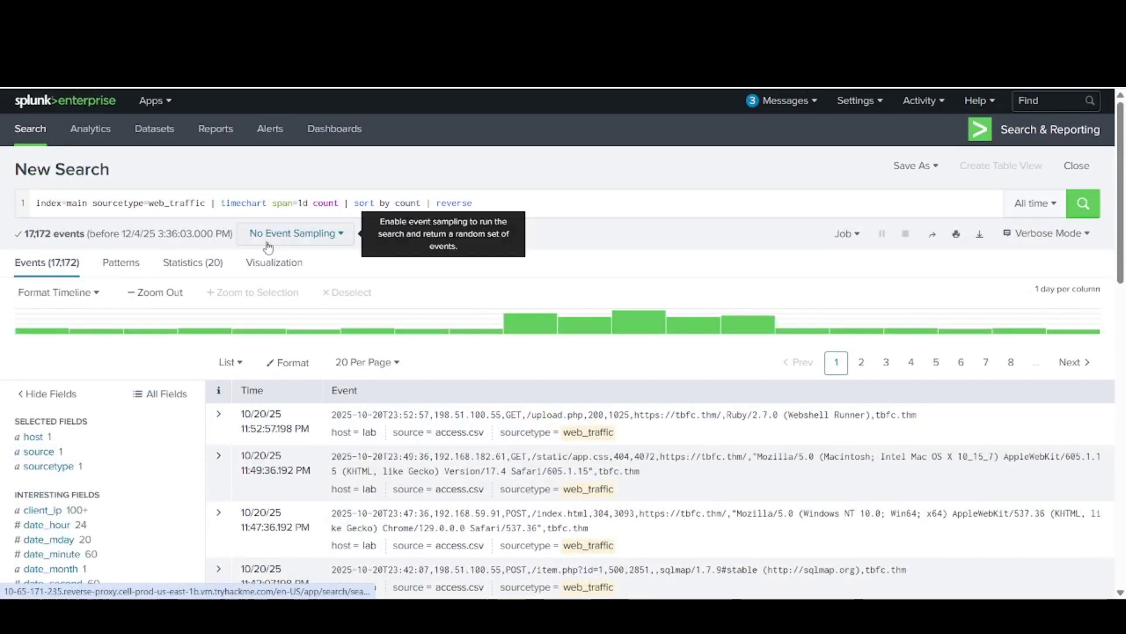
{"action": "left_click", "coordinate": [254, 269]}
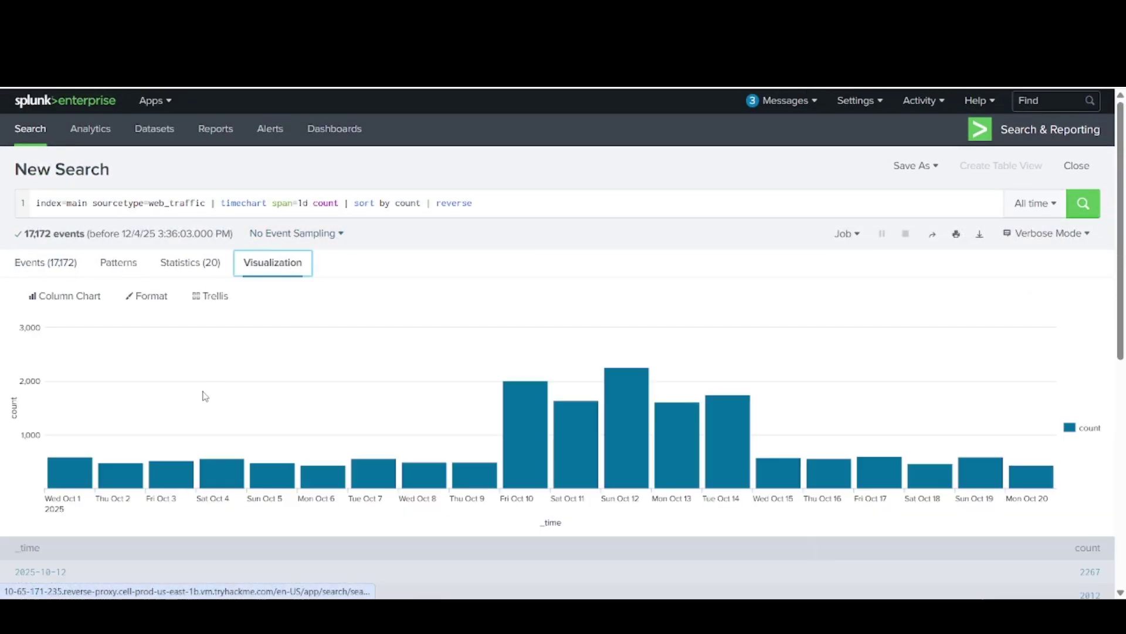
{"action": "scroll", "coordinate": [203, 395], "scroll_direction": "down", "scroll_amount": 4}
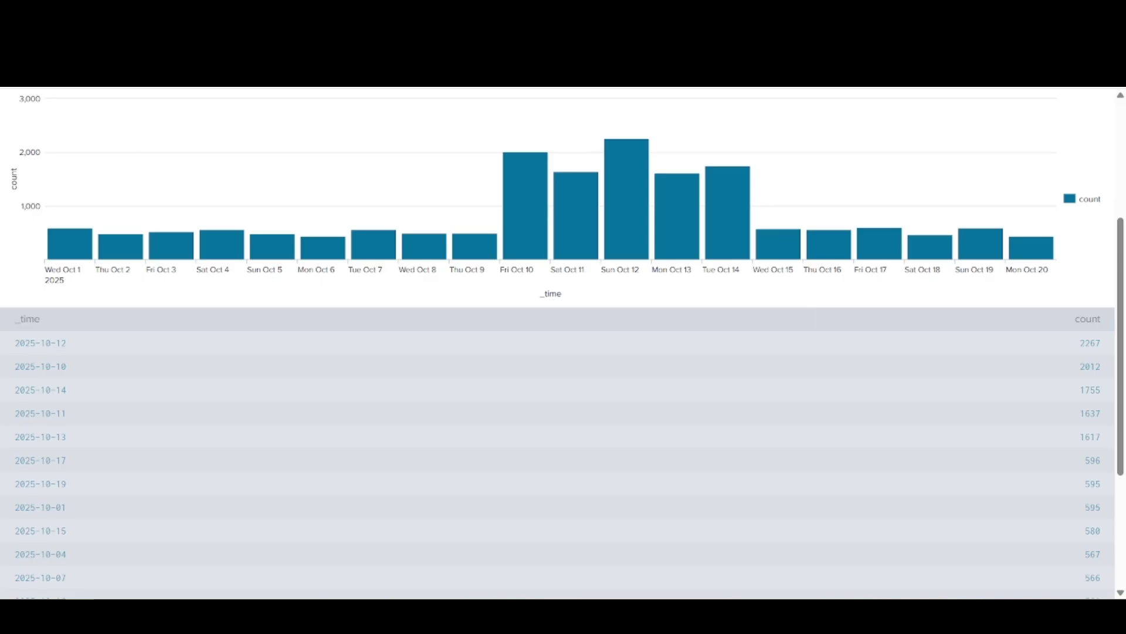
Step: Return to the room and submit 2025-10-12 as the day of peak traffic in the logs
{"action": "key", "text": "alt+Tab"}
{"action": "left_click", "coordinate": [123, 464]}
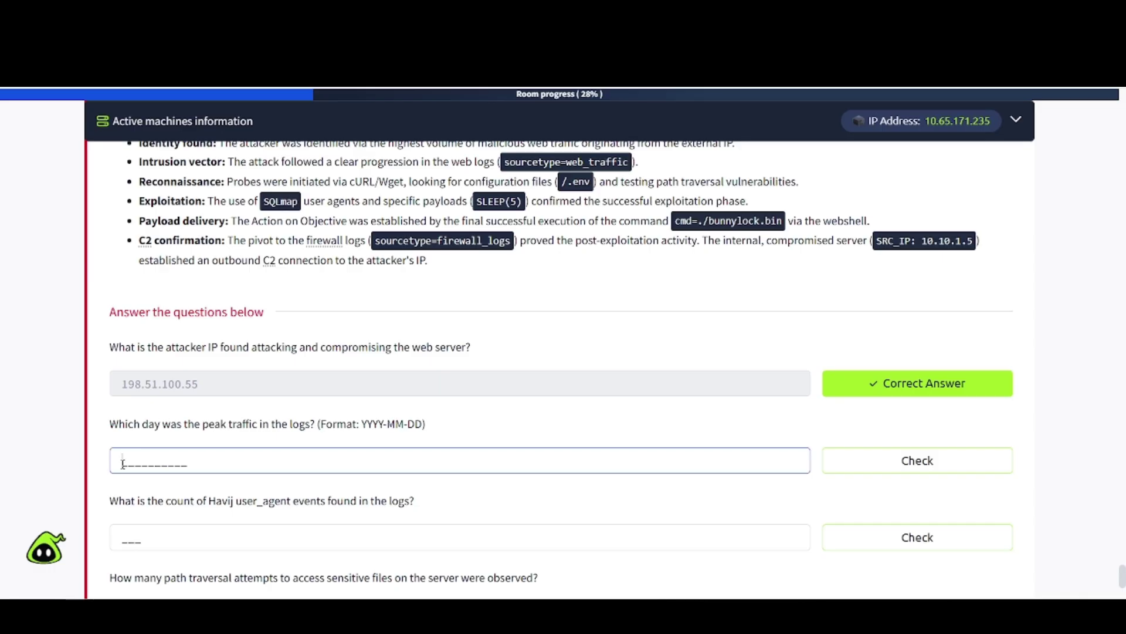
{"action": "type", "text": "2025"}
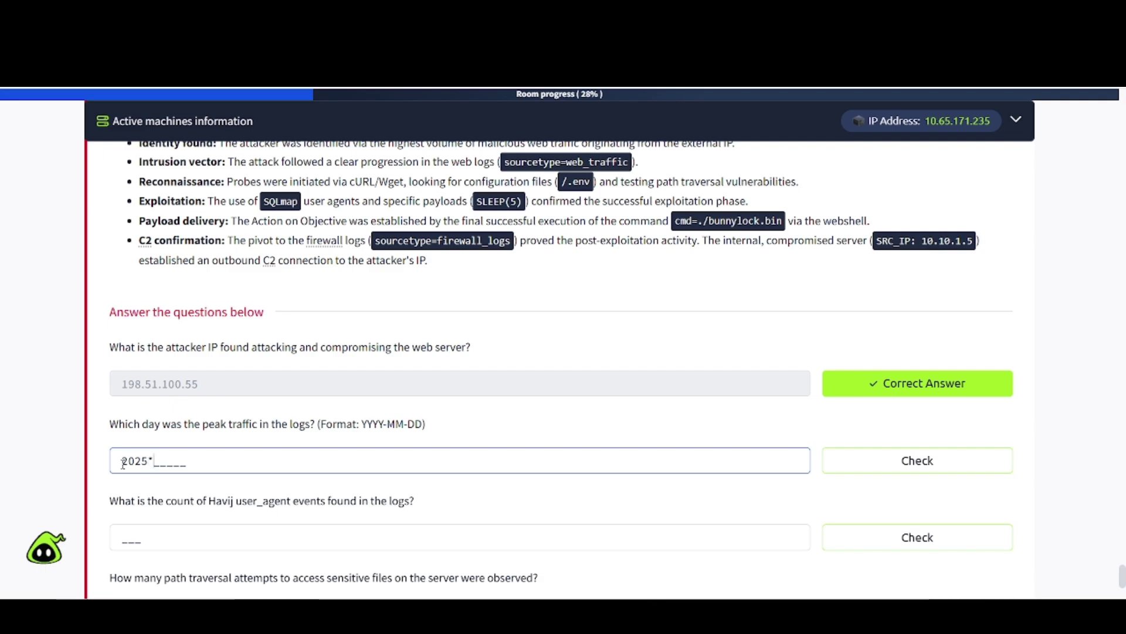
{"action": "key", "text": "BackSpace"}
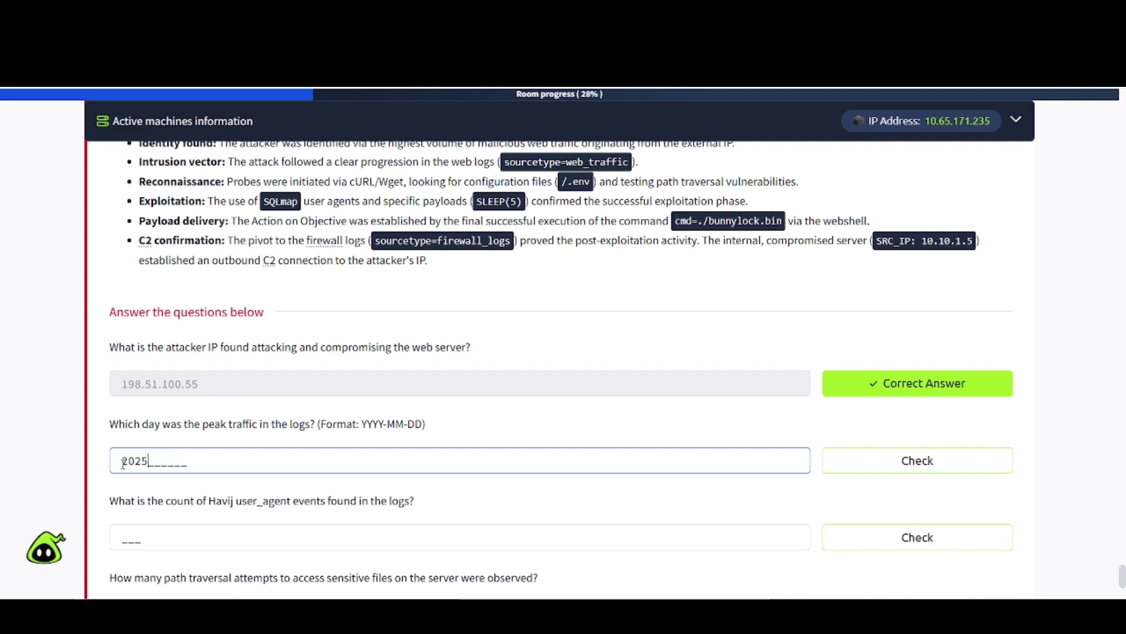
{"action": "type", "text": "-10-12"}
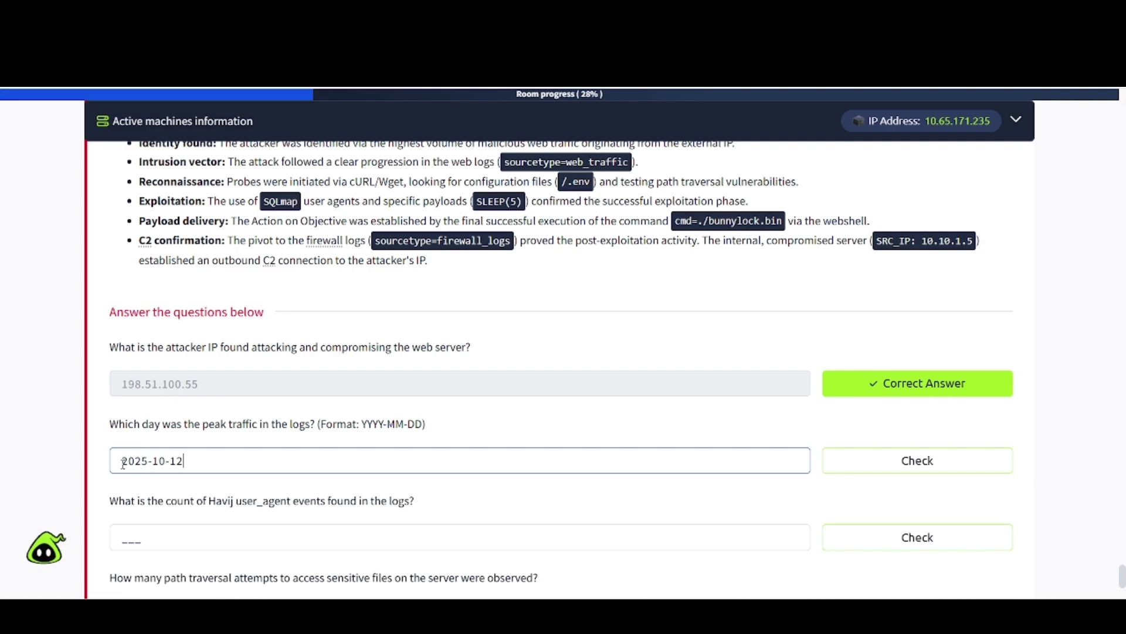
{"action": "key", "text": "Return"}
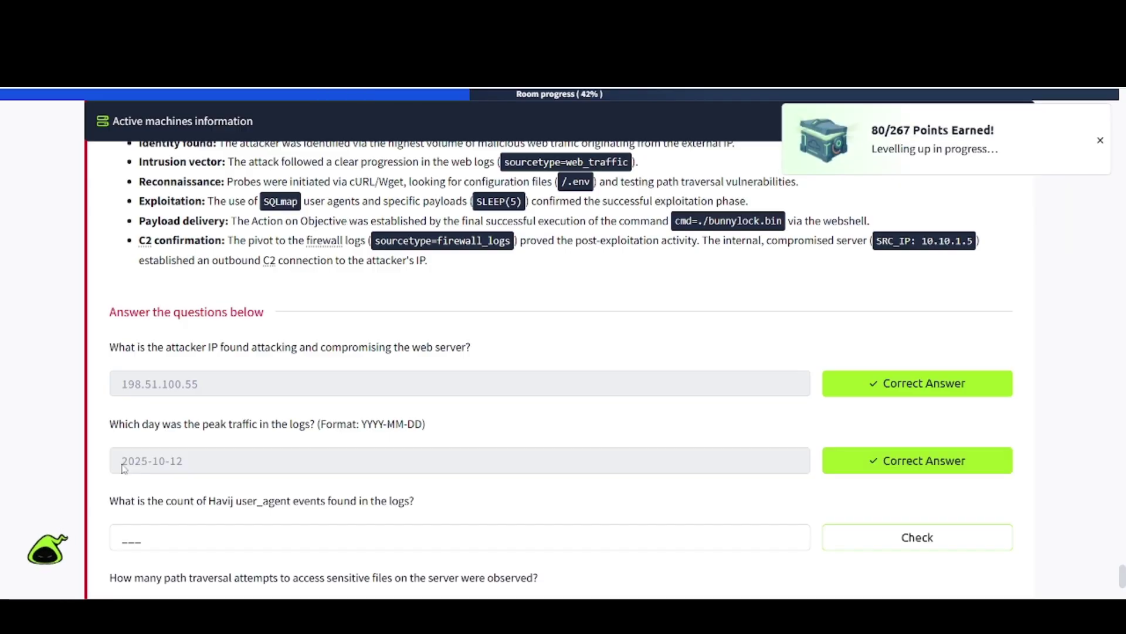
Step: Read the room's question on the Havij user_agent count, and switch Splunk's results back to the event list
{"action": "scroll", "coordinate": [125, 468], "scroll_direction": "down", "scroll_amount": 2}
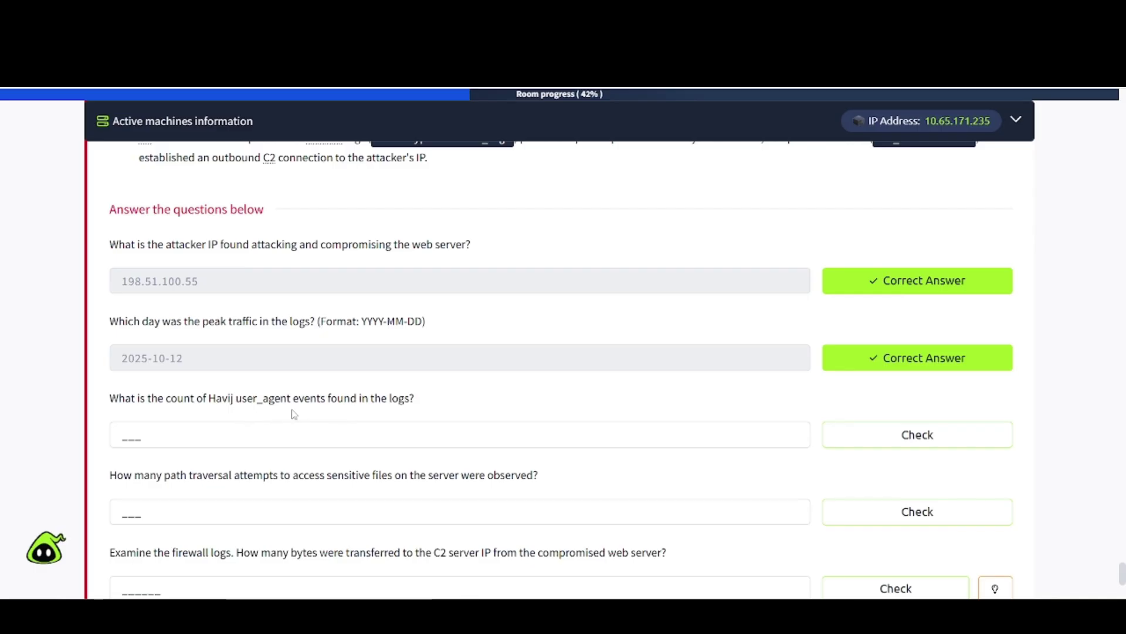
{"action": "left_click", "coordinate": [236, 12]}
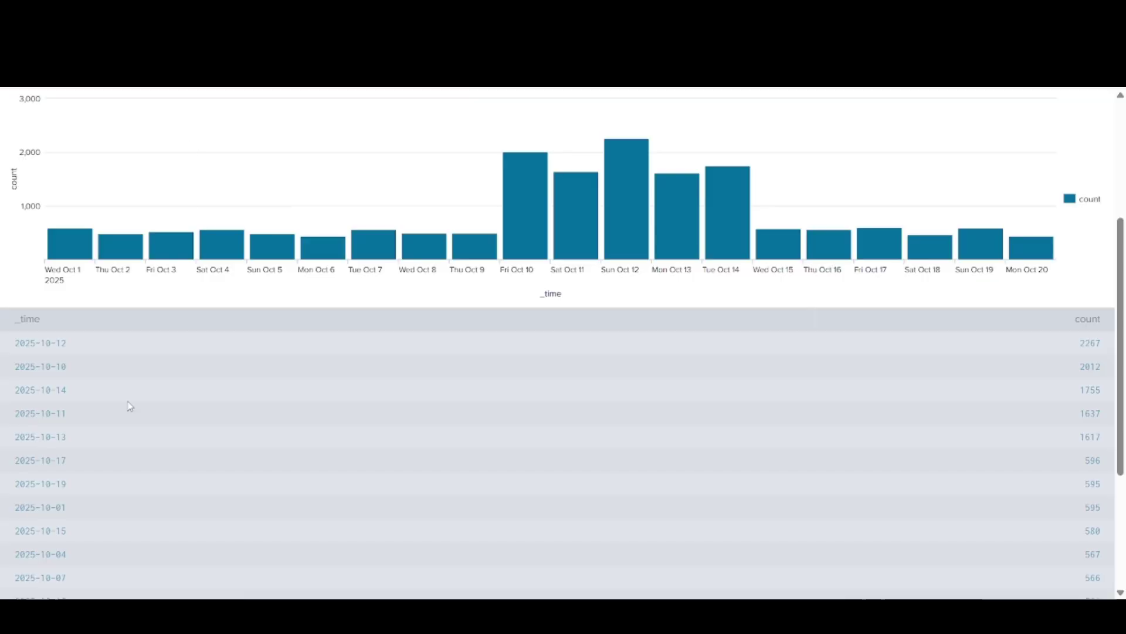
{"action": "scroll", "coordinate": [130, 406], "scroll_direction": "up", "scroll_amount": 4}
{"action": "left_click", "coordinate": [55, 262]}
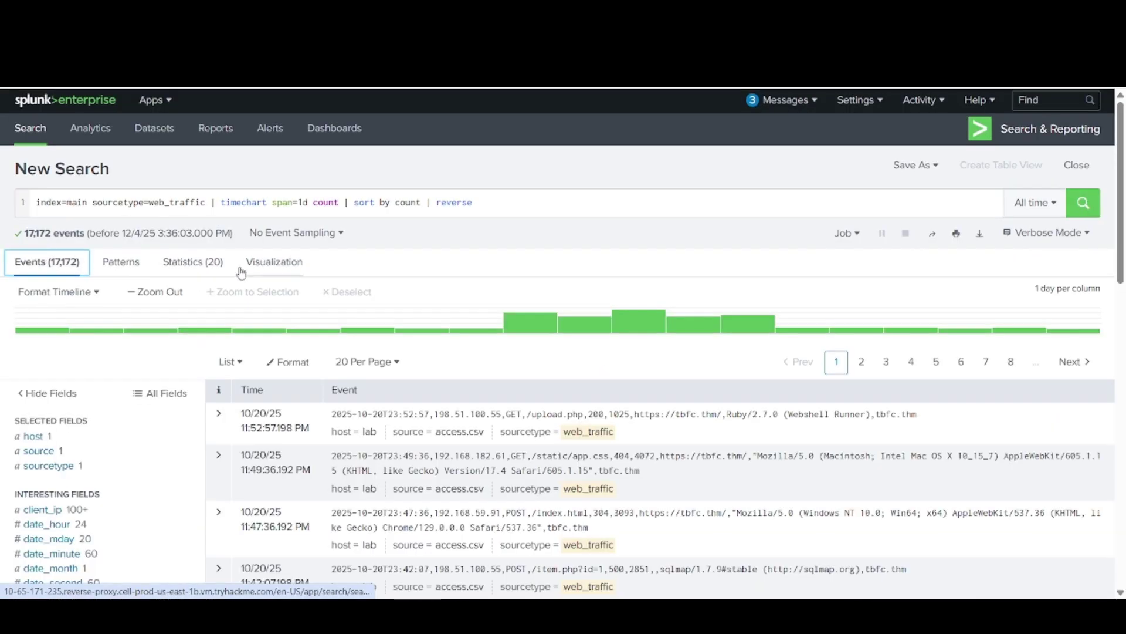
Step: Skim the room's remaining attack queries, and read the unanswered questions on Havij events, path traversal attempts and transferred bytes
{"action": "key", "text": "ctrl+Tab"}
{"action": "scroll", "coordinate": [136, 365], "scroll_direction": "up", "scroll_amount": 10}
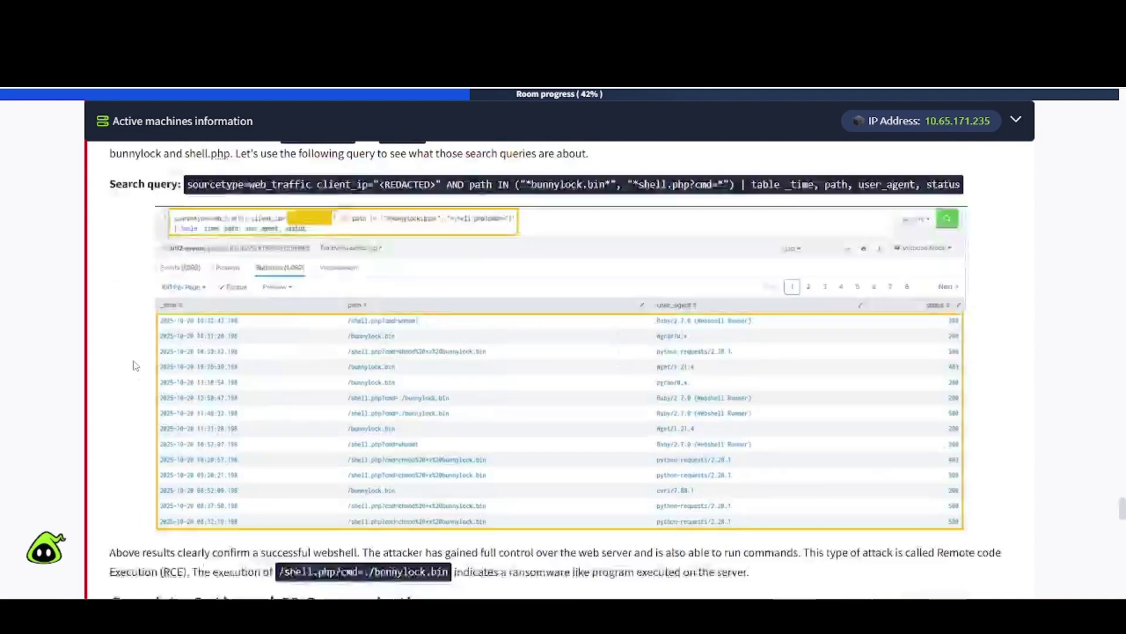
{"action": "scroll", "coordinate": [136, 365], "scroll_direction": "up", "scroll_amount": 15}
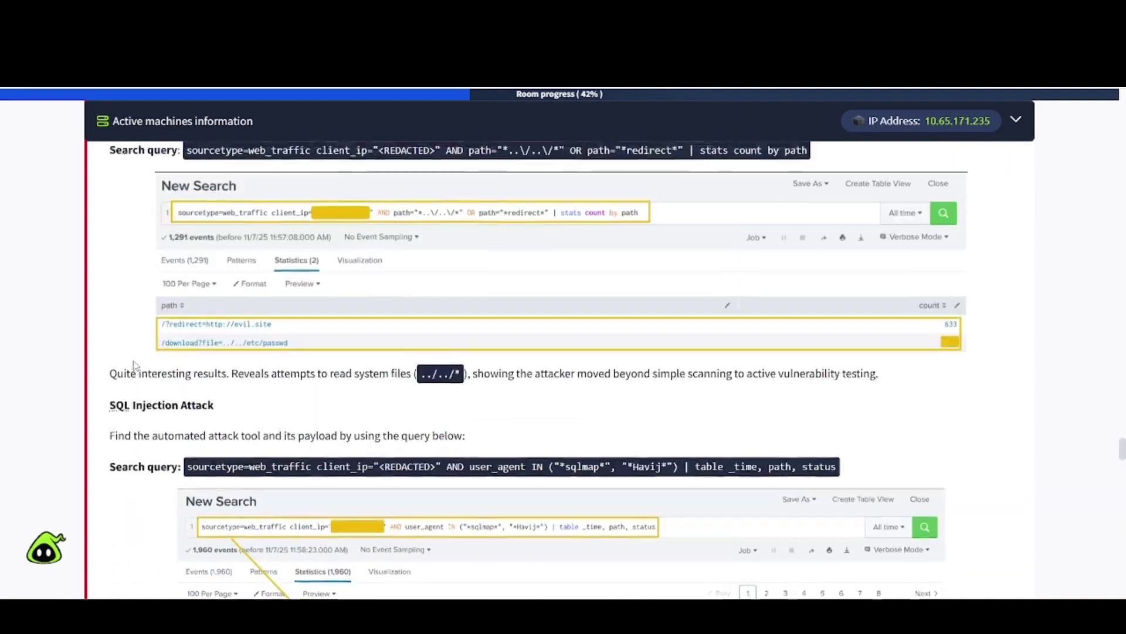
{"action": "scroll", "coordinate": [134, 365], "scroll_direction": "up", "scroll_amount": 3}
{"action": "scroll", "coordinate": [134, 365], "scroll_direction": "down", "scroll_amount": 20}
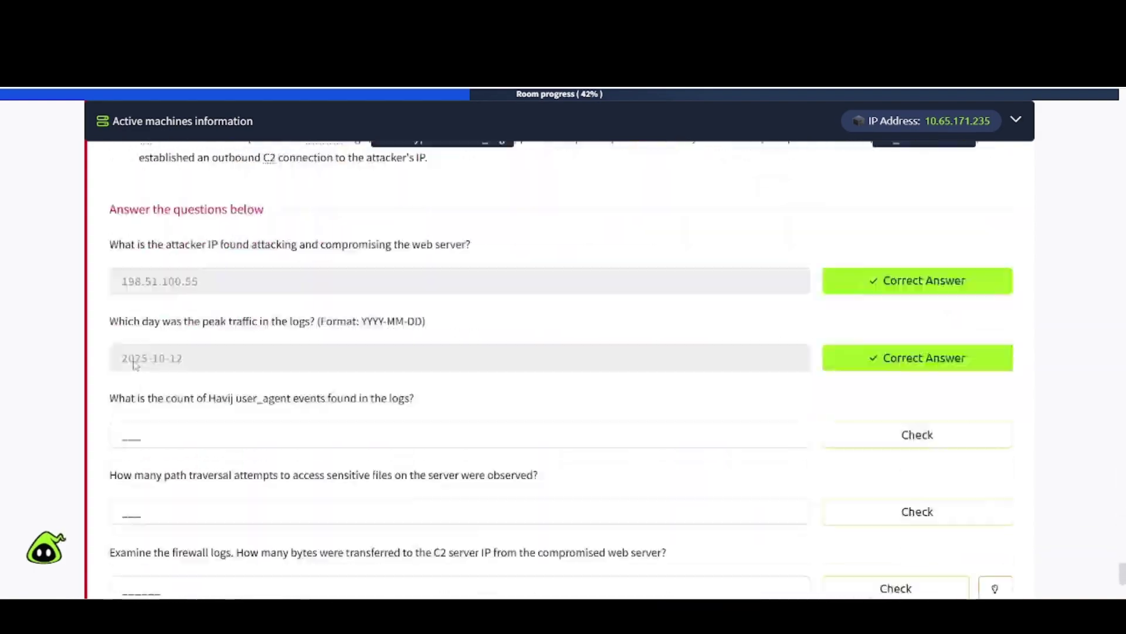
{"action": "scroll", "coordinate": [134, 365], "scroll_direction": "down", "scroll_amount": 4}
{"action": "scroll", "coordinate": [134, 364], "scroll_direction": "up", "scroll_amount": 1}
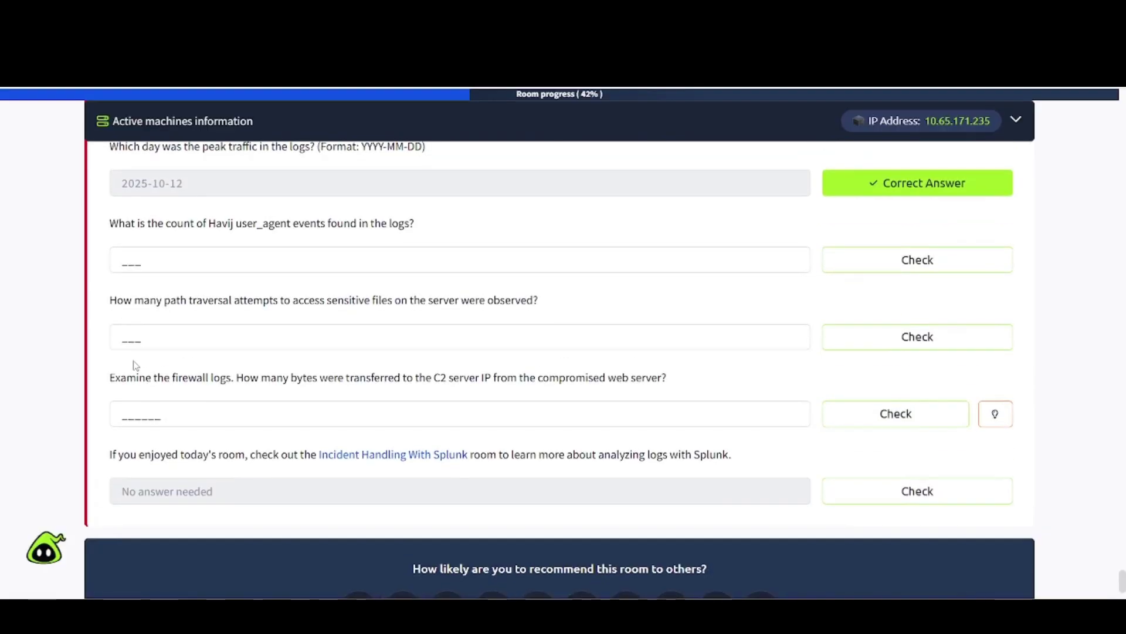
{"action": "scroll", "coordinate": [136, 281], "scroll_direction": "up", "scroll_amount": 1}
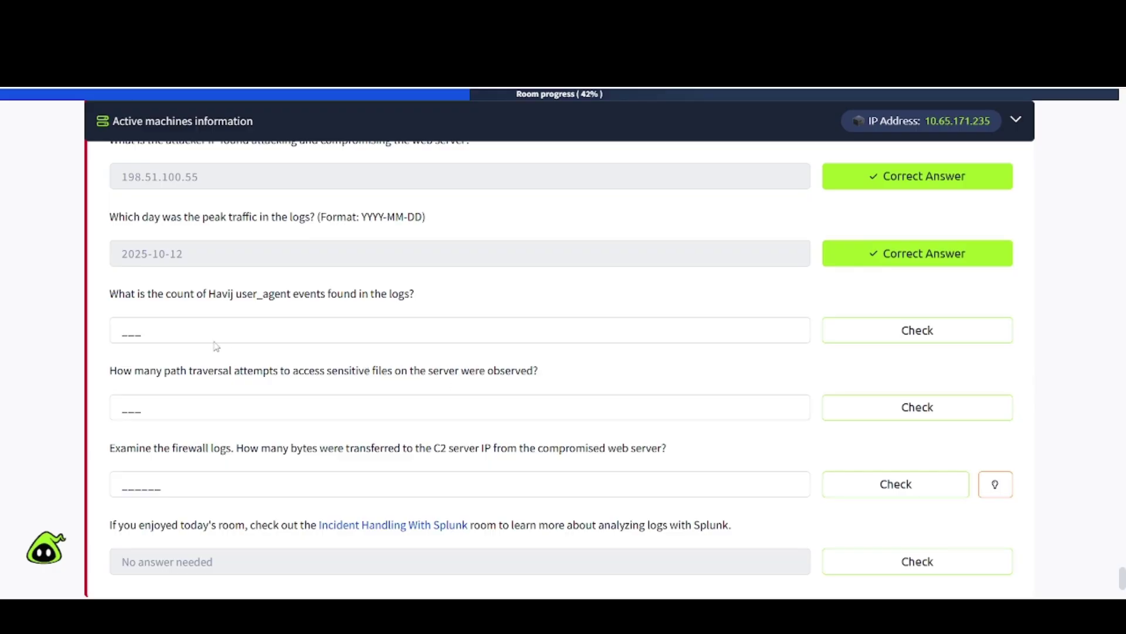
Step: Switch to Splunk and examine the path field's top values for the number of path traversal requests to /download?file=../../etc/passwd
{"action": "left_click", "coordinate": [244, 88]}
{"action": "scroll", "coordinate": [147, 256], "scroll_direction": "down", "scroll_amount": 5}
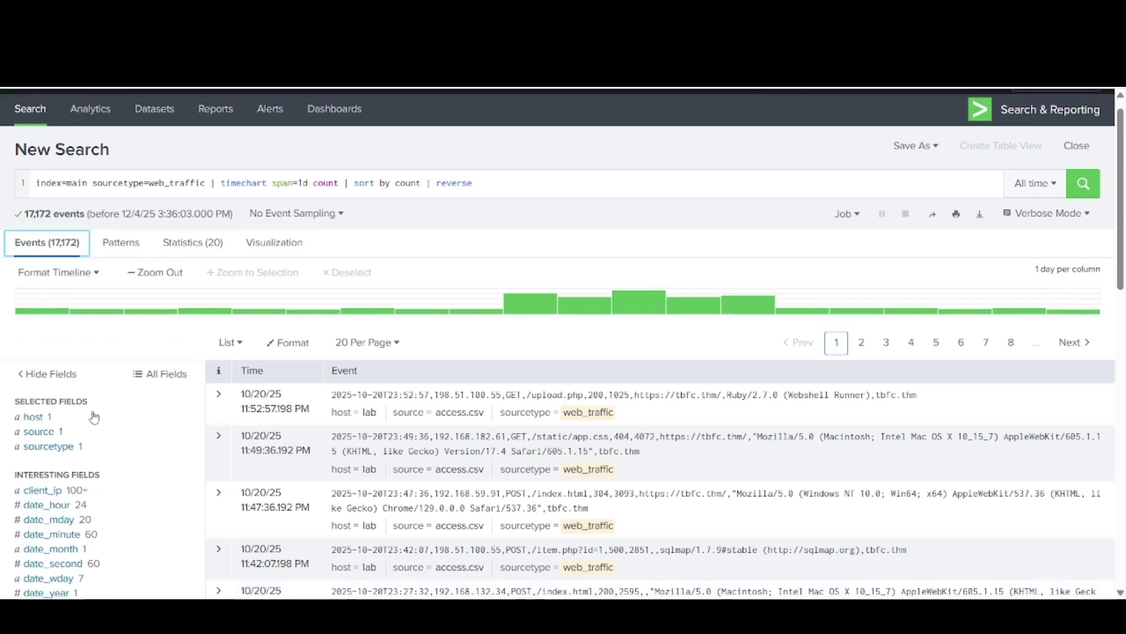
{"action": "left_click", "coordinate": [51, 444]}
{"action": "scroll", "coordinate": [323, 430], "scroll_direction": "down", "scroll_amount": 2}
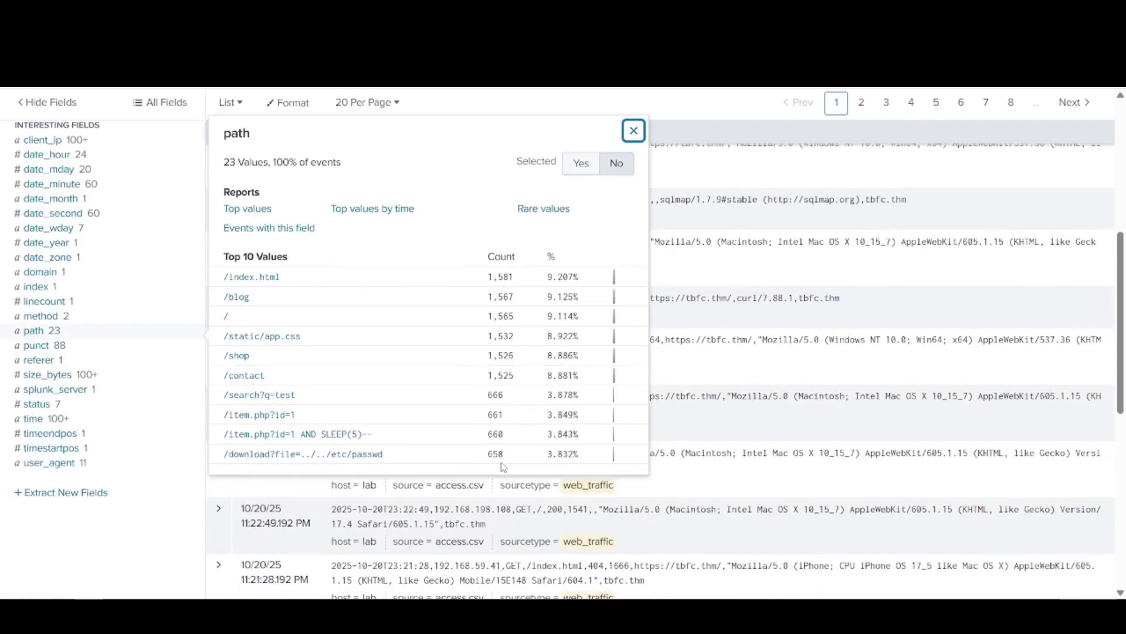
Step: Return to the room and submit 658 as the number of path traversal attempts to access sensitive files
{"action": "left_click", "coordinate": [235, 13]}
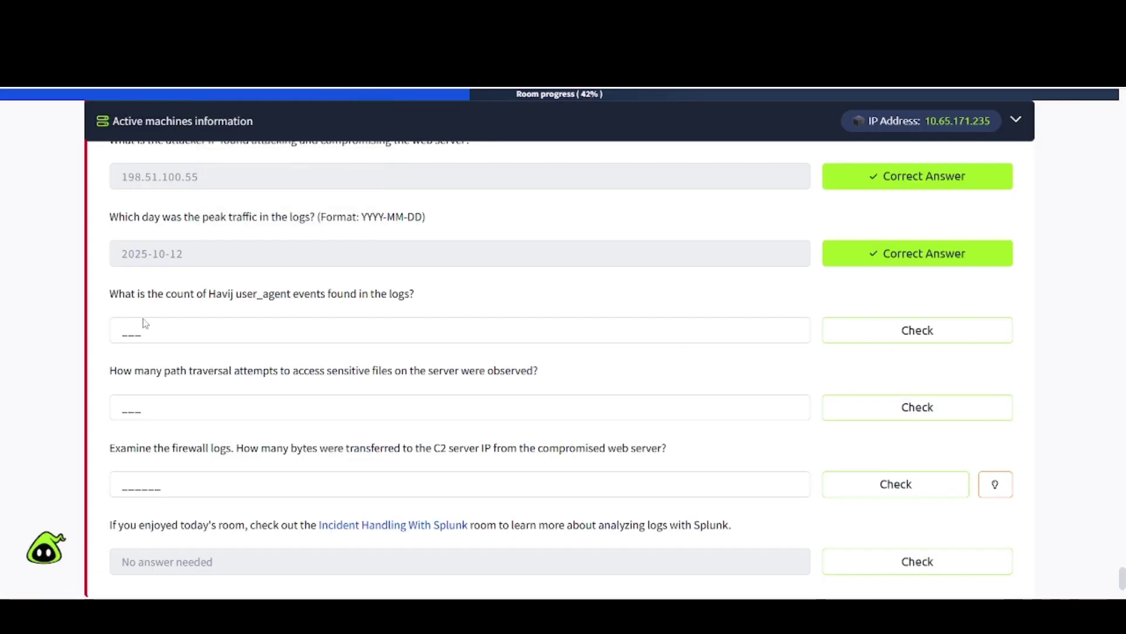
{"action": "left_click", "coordinate": [128, 409]}
{"action": "type", "text": "658"}
{"action": "key", "text": "Return"}
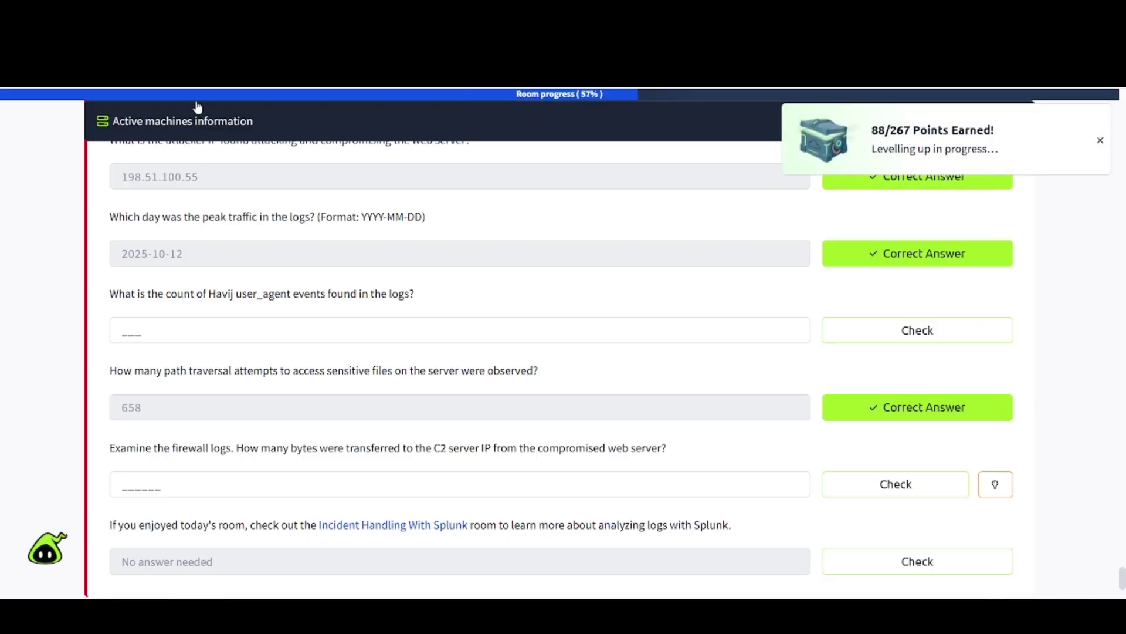
Step: Switch to Splunk and examine the user_agent field's top values for the count of Havij/1.17 events
{"action": "left_click", "coordinate": [249, 13]}
{"action": "scroll", "coordinate": [116, 241], "scroll_direction": "up", "scroll_amount": 1}
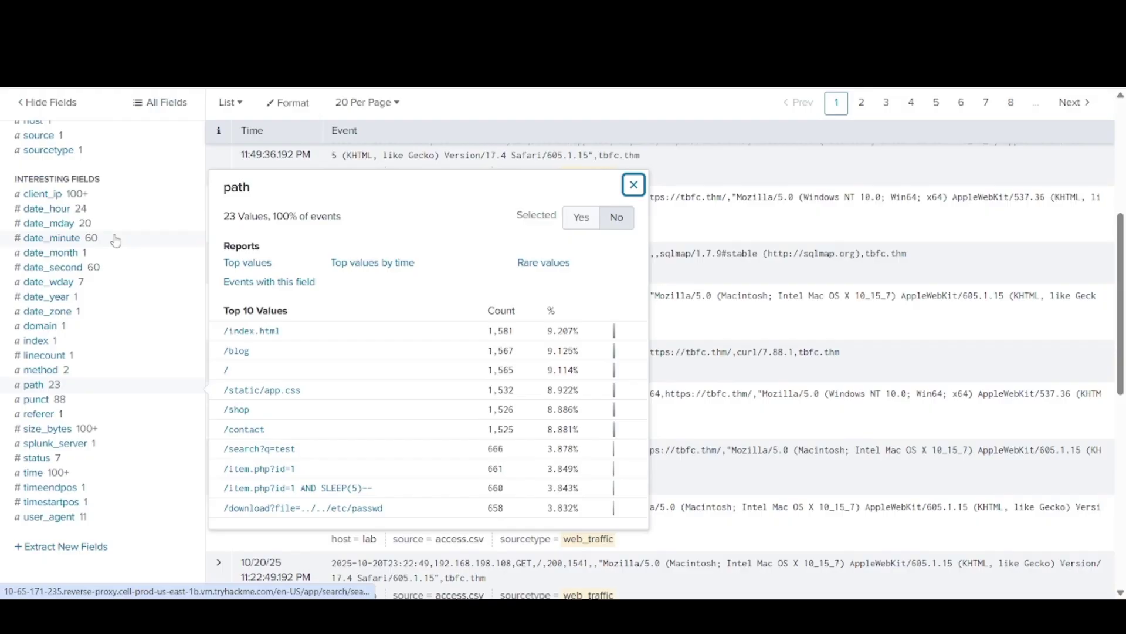
{"action": "left_click", "coordinate": [59, 517]}
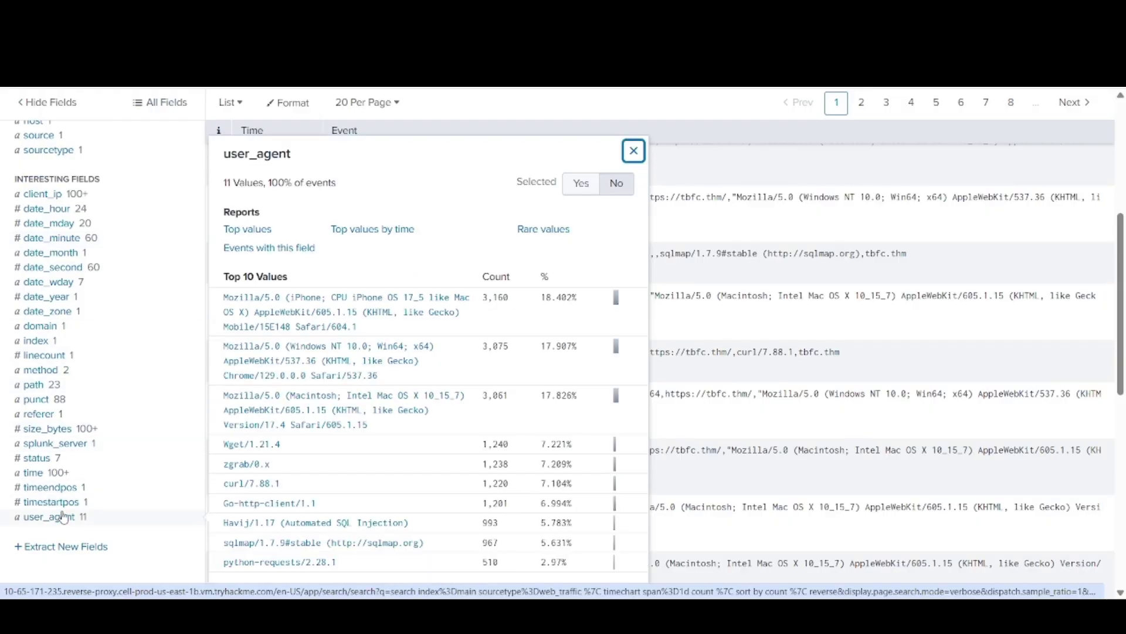
{"action": "scroll", "coordinate": [287, 396], "scroll_direction": "down", "scroll_amount": 1}
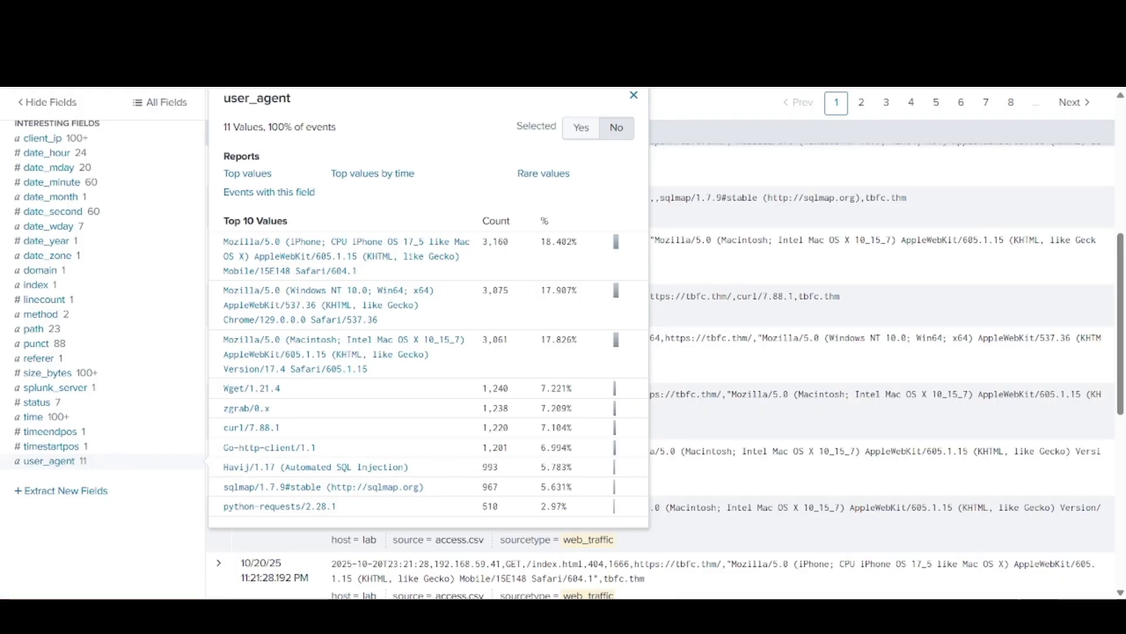
Step: Try to submit 993 as the room's Havij user_agent event count, and clear the answer
{"action": "key", "text": "alt+Tab"}
{"action": "left_click", "coordinate": [131, 330]}
{"action": "type", "text": "99"}
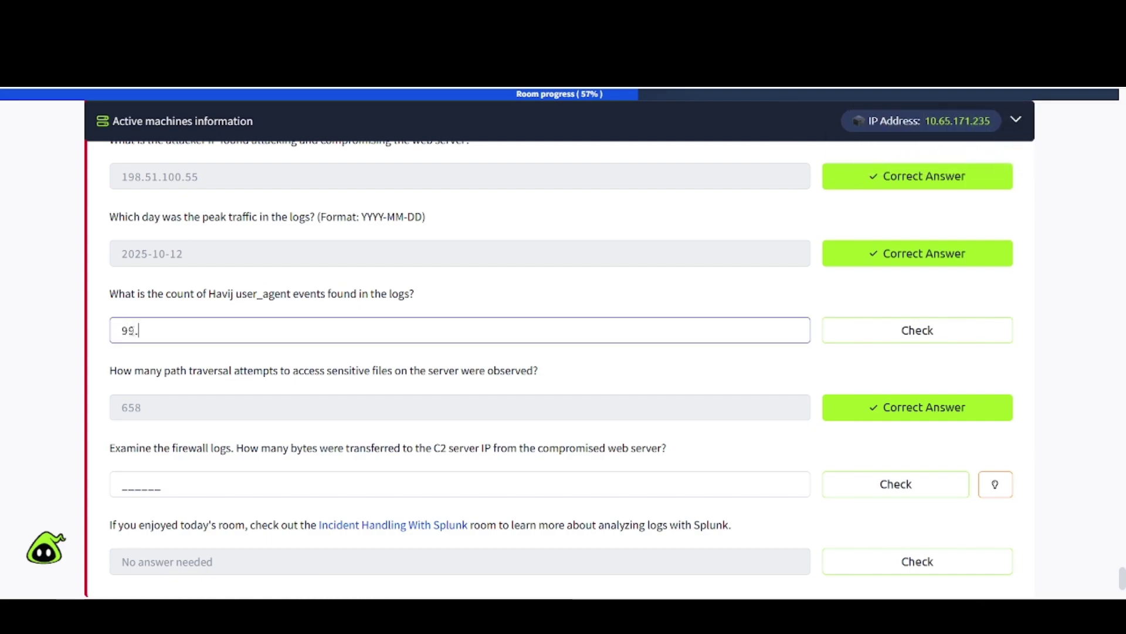
{"action": "key", "text": "Return"}
{"action": "type", "text": "3"}
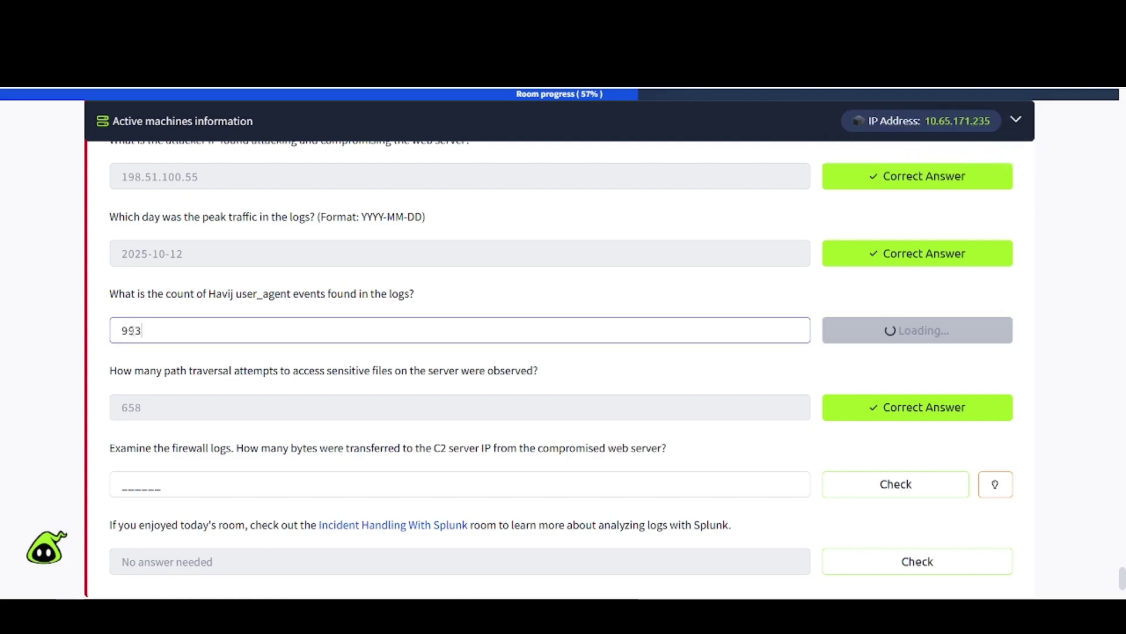
{"action": "left_click", "coordinate": [882, 330]}
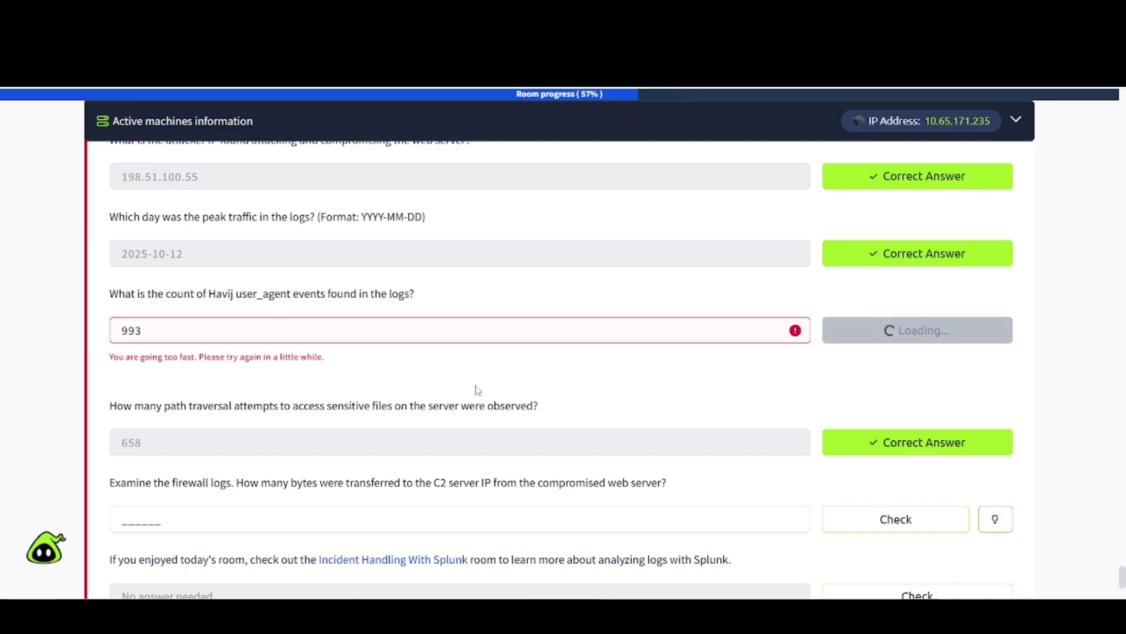
{"action": "scroll", "coordinate": [360, 390], "scroll_direction": "down", "scroll_amount": 2}
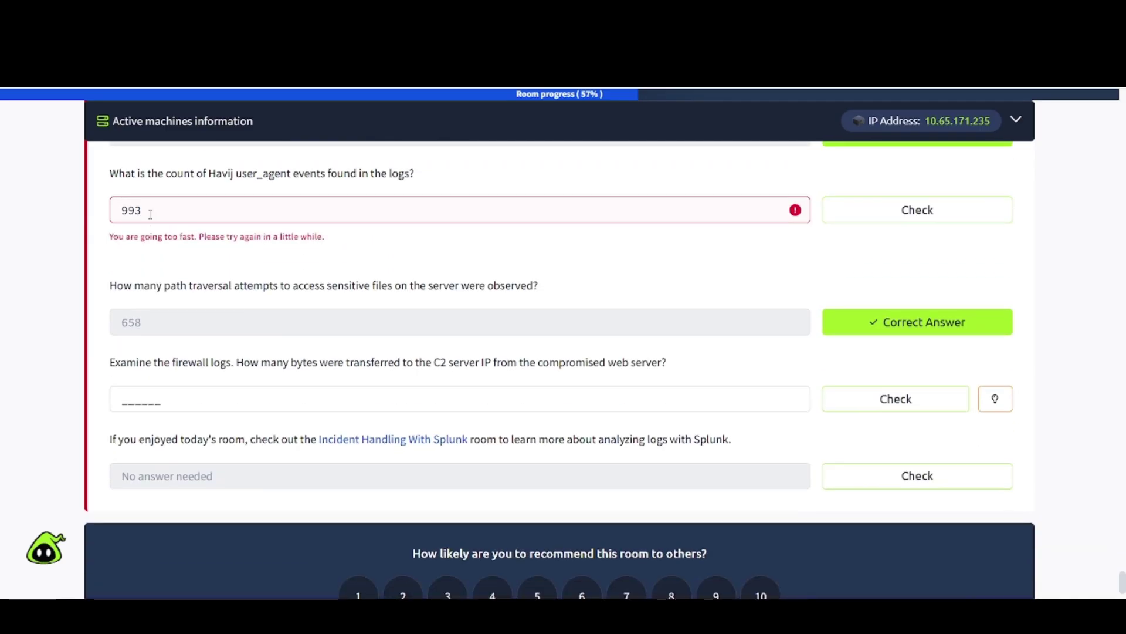
{"action": "double_click", "coordinate": [150, 214]}
{"action": "key", "text": "BackSpace"}
Step: Copy the Havij event count from Splunk's user_agent values and submit 993 as the answer to the room's Havij question
{"action": "key", "text": "ctrl+Tab"}
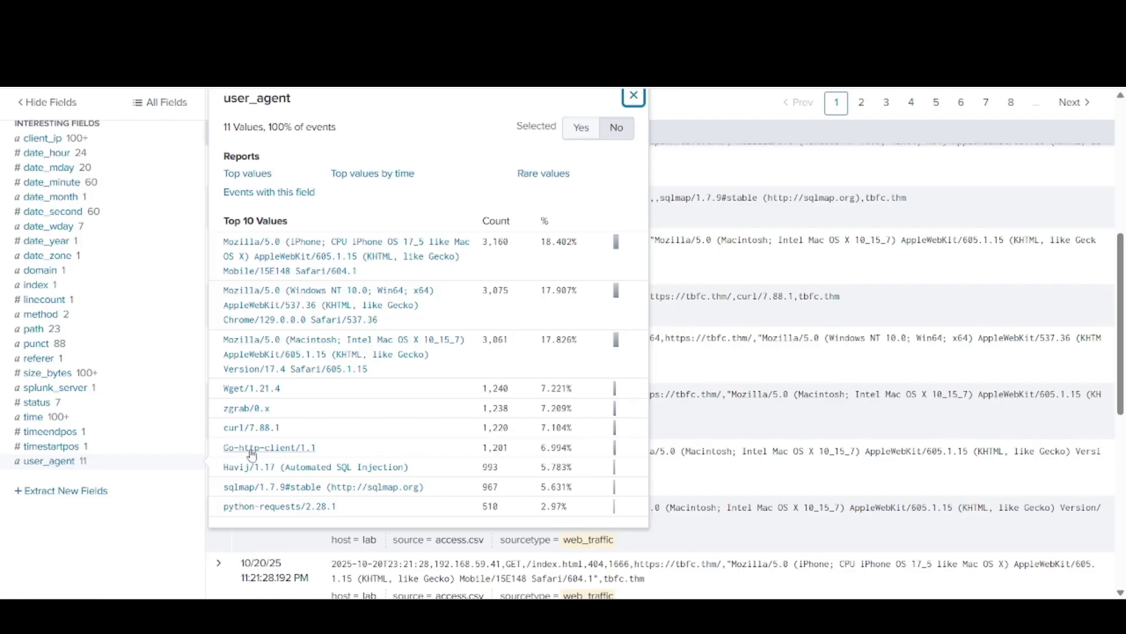
{"action": "left_click_drag", "start_coordinate": [482, 471], "coordinate": [502, 473]}
{"action": "key", "text": "ctrl+c"}
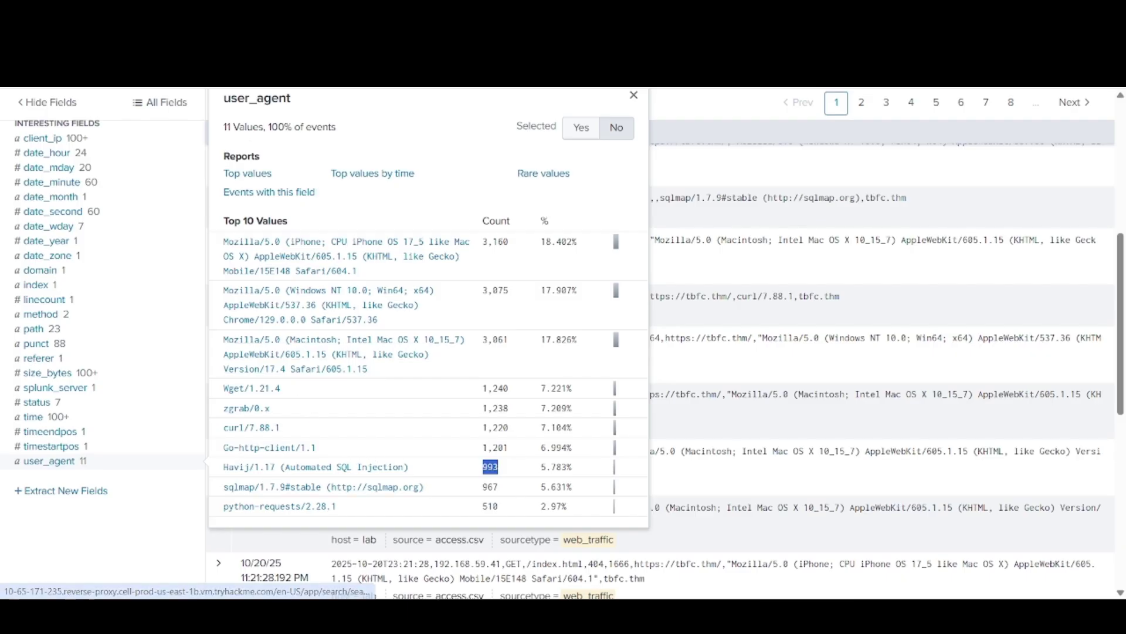
{"action": "key", "text": "ctrl+Tab"}
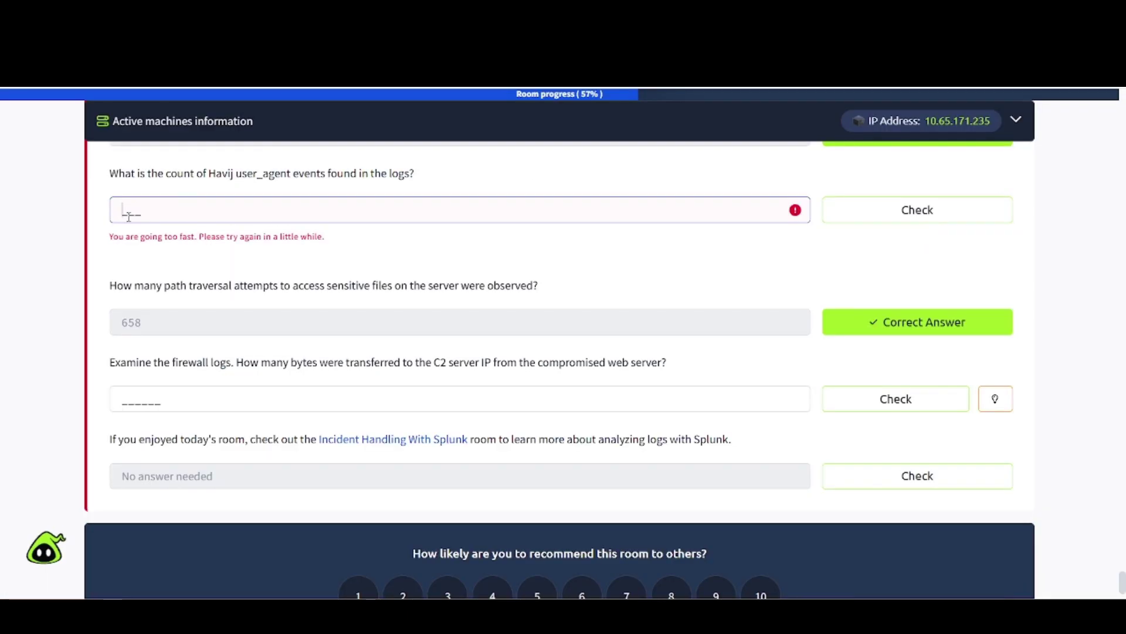
{"action": "key", "text": "ctrl+v"}
{"action": "key", "text": "Return"}
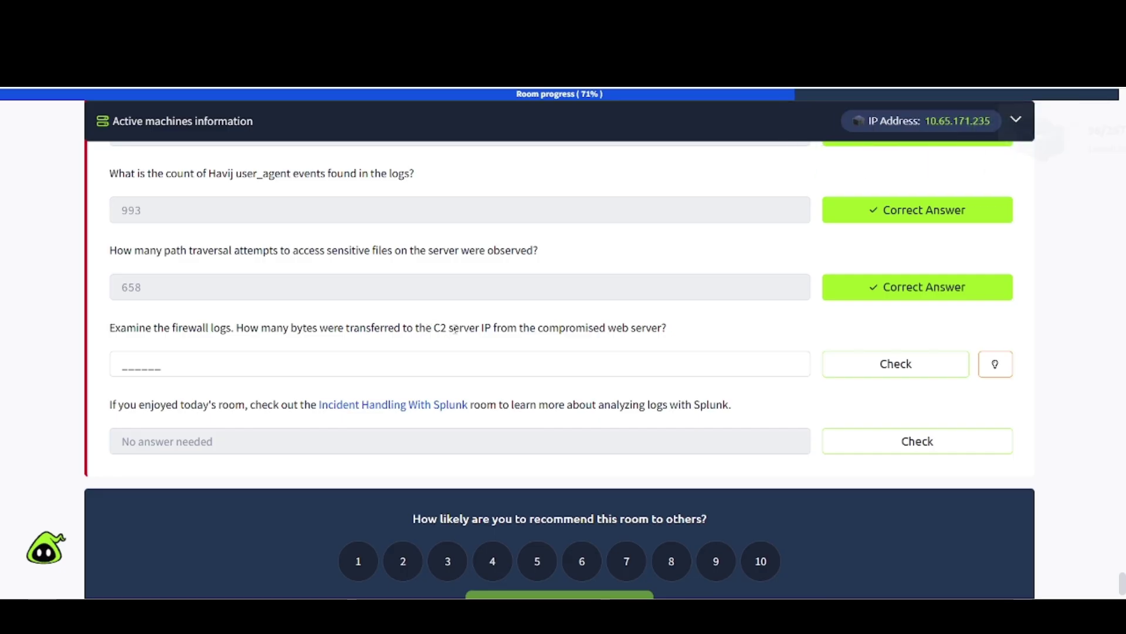
Step: Look back through the room's Splunk walkthrough and read the Filtering out Benign Values section with its search query
{"action": "scroll", "coordinate": [229, 357], "scroll_direction": "up", "scroll_amount": 20}
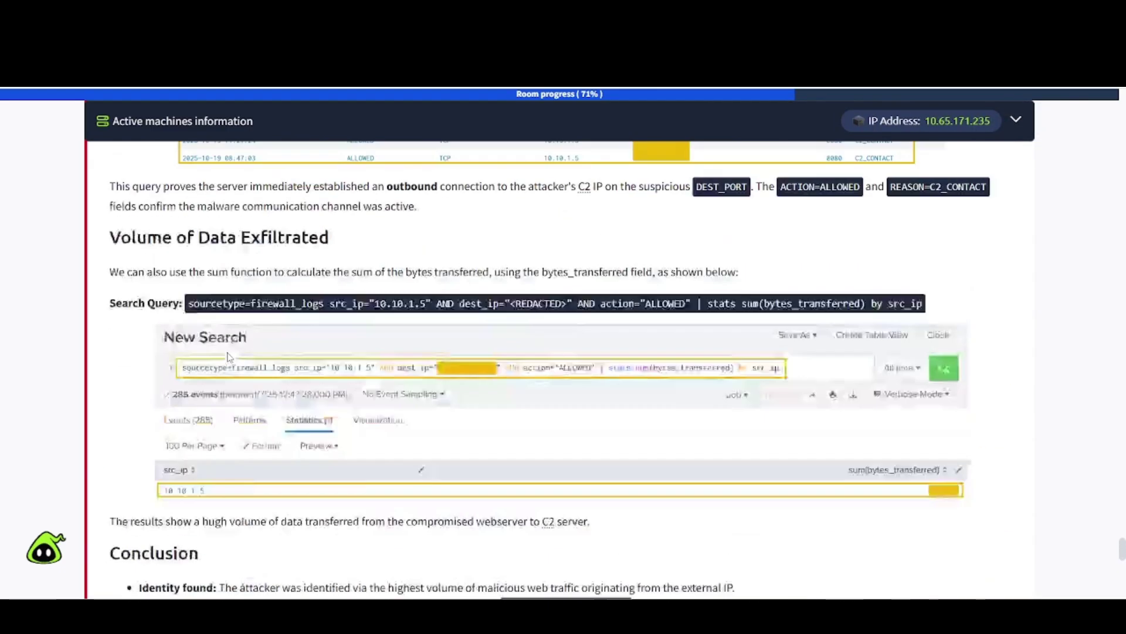
{"action": "scroll", "coordinate": [229, 357], "scroll_direction": "up", "scroll_amount": 15}
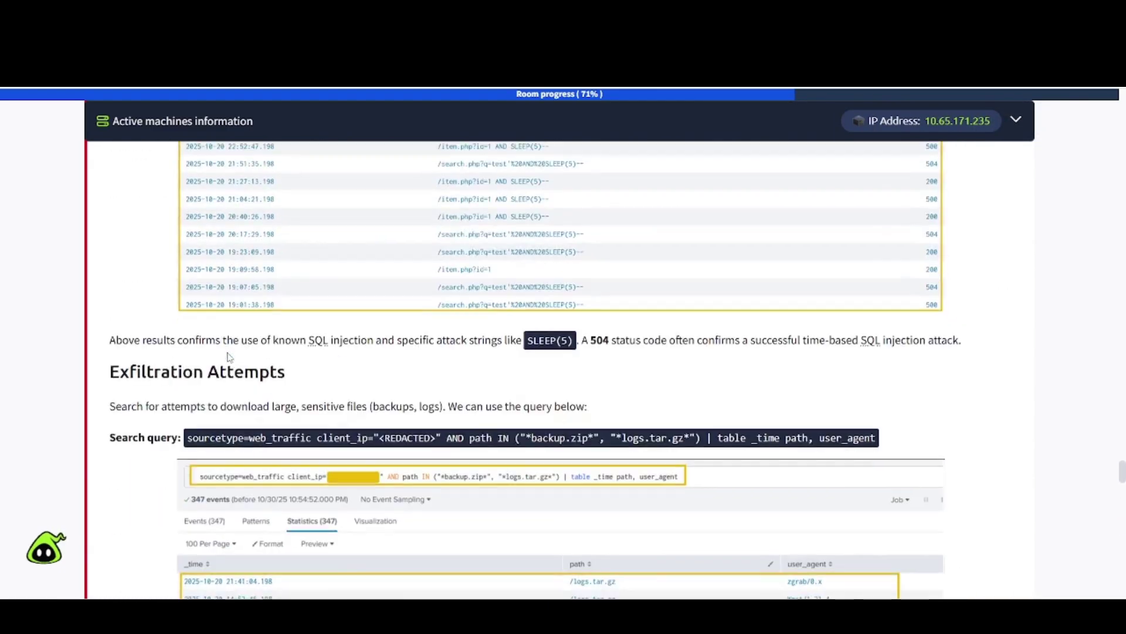
{"action": "scroll", "coordinate": [229, 357], "scroll_direction": "up", "scroll_amount": 15}
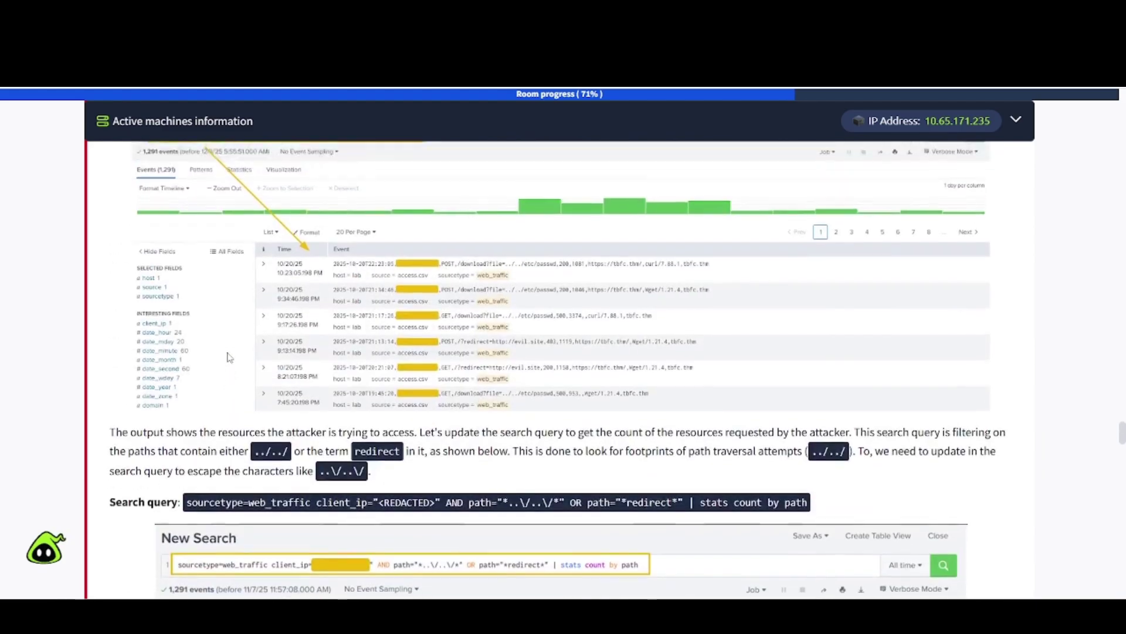
{"action": "scroll", "coordinate": [230, 357], "scroll_direction": "up", "scroll_amount": 15}
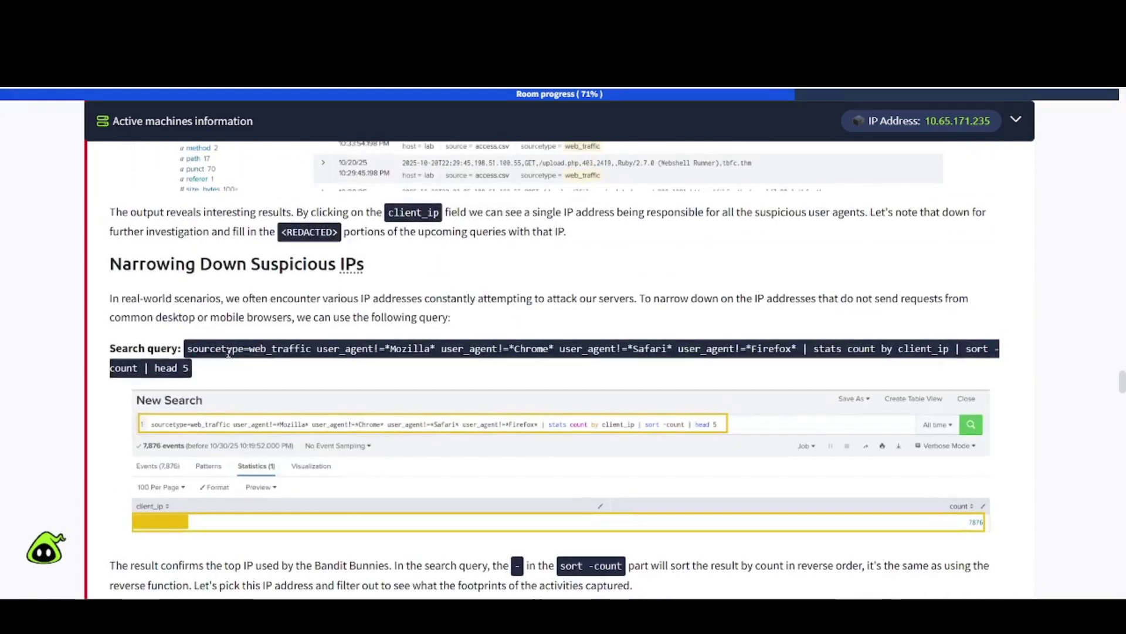
{"action": "scroll", "coordinate": [230, 357], "scroll_direction": "up", "scroll_amount": 7}
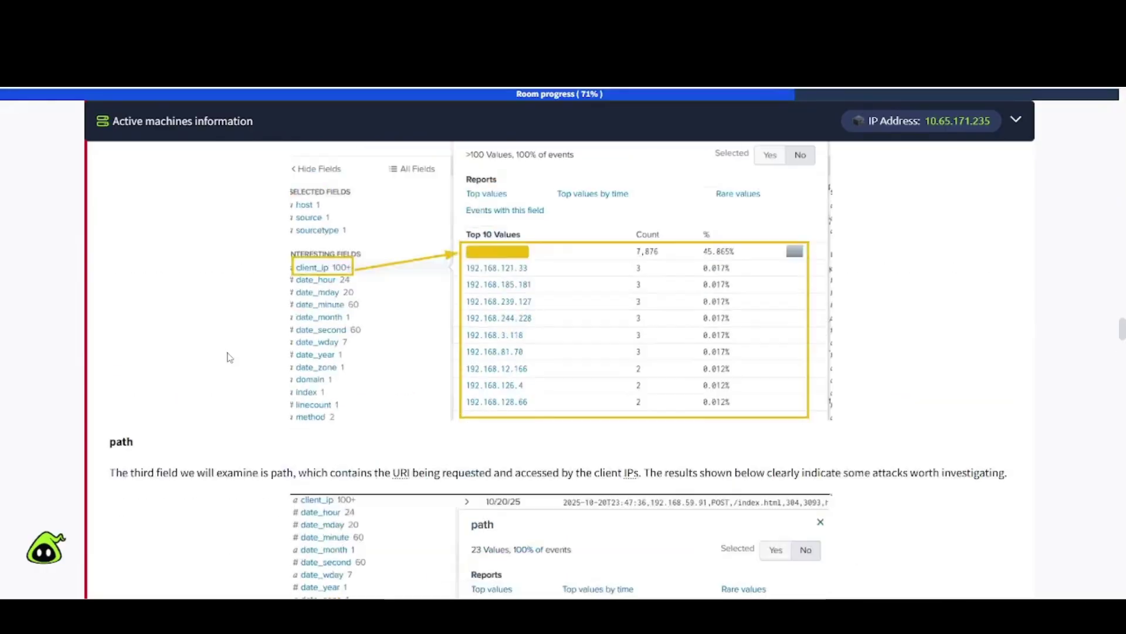
{"action": "scroll", "coordinate": [212, 348], "scroll_direction": "down", "scroll_amount": 5}
{"action": "scroll", "coordinate": [211, 347], "scroll_direction": "down", "scroll_amount": 5}
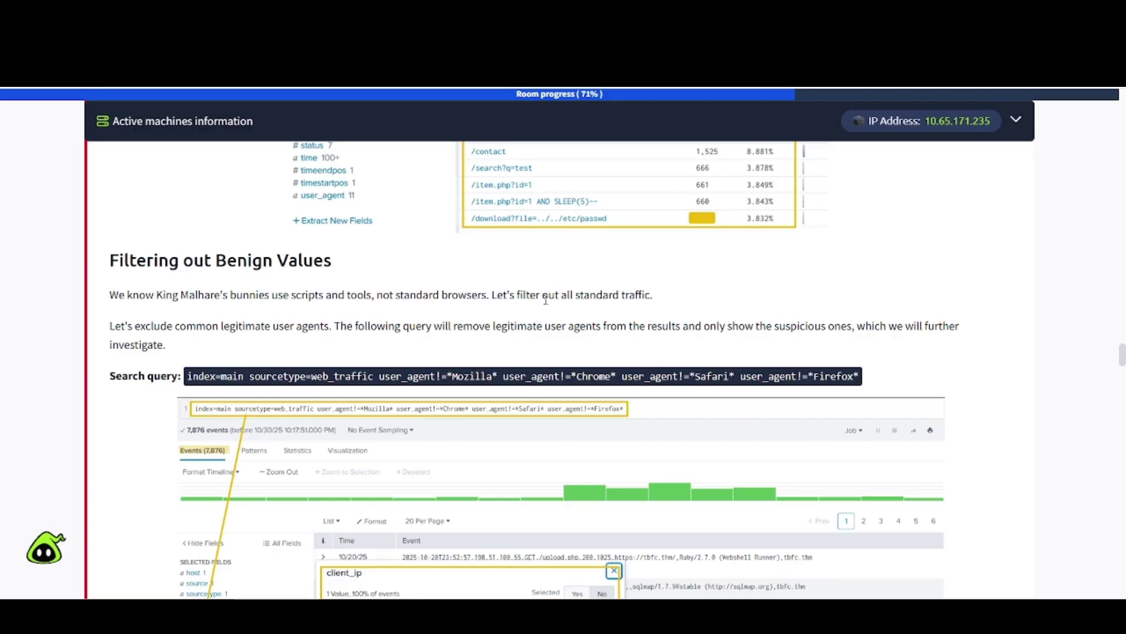
{"action": "scroll", "coordinate": [120, 215], "scroll_direction": "down", "scroll_amount": 2}
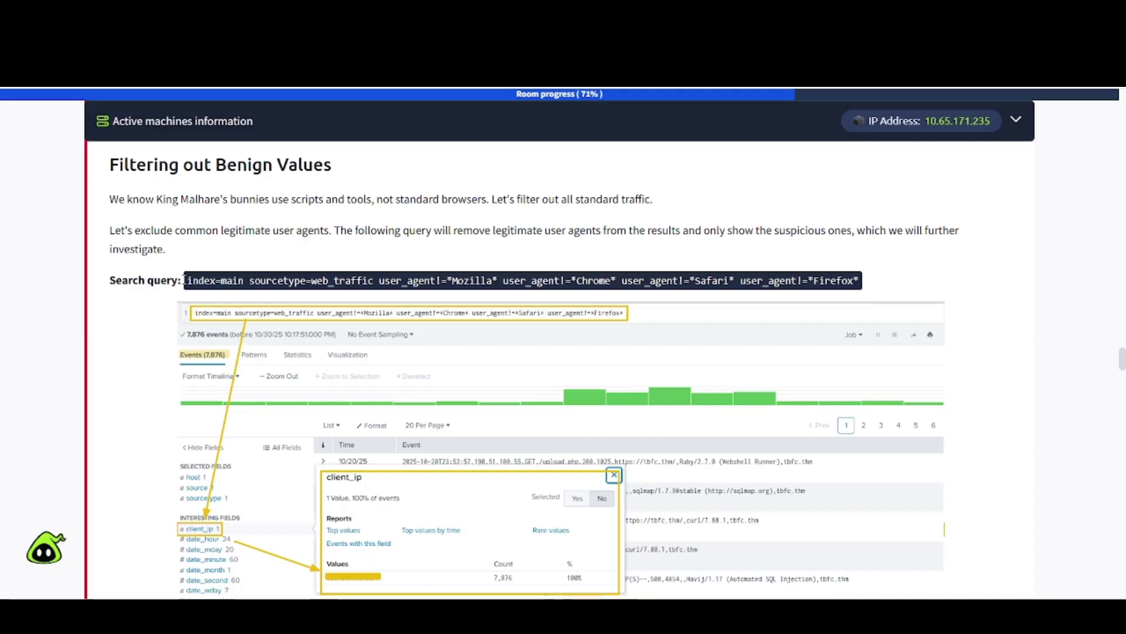
Step: Copy the room's web_traffic query excluding Mozilla, Chrome, Safari and Firefox user agents, run it in Splunk and skim the resulting events
{"action": "left_click_drag", "start_coordinate": [186, 279], "coordinate": [876, 286]}
{"action": "key", "text": "ctrl+c"}
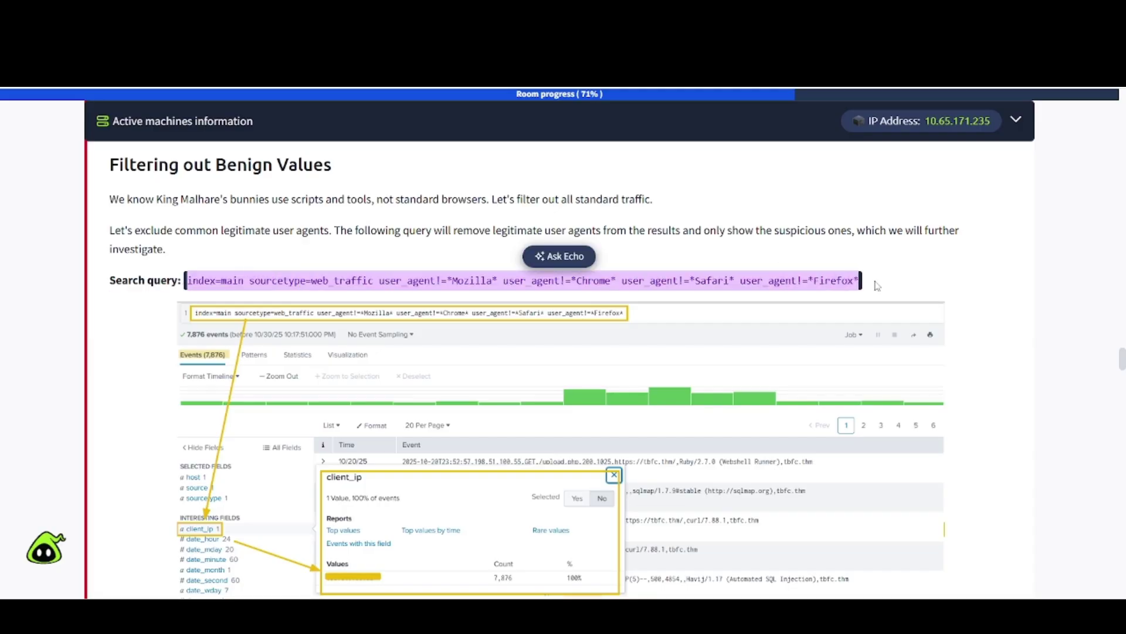
{"action": "key", "text": "ctrl+Tab"}
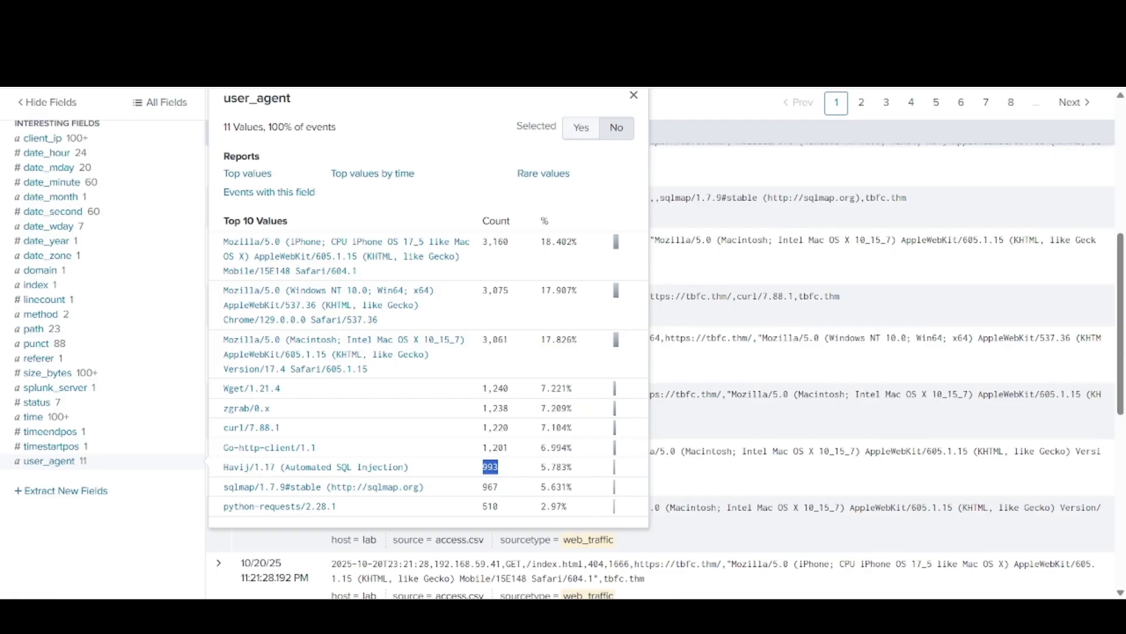
{"action": "scroll", "coordinate": [164, 308], "scroll_direction": "up", "scroll_amount": 6}
{"action": "left_click", "coordinate": [175, 200]}
{"action": "key", "text": "ctrl+a"}
{"action": "key", "text": "ctrl+v"}
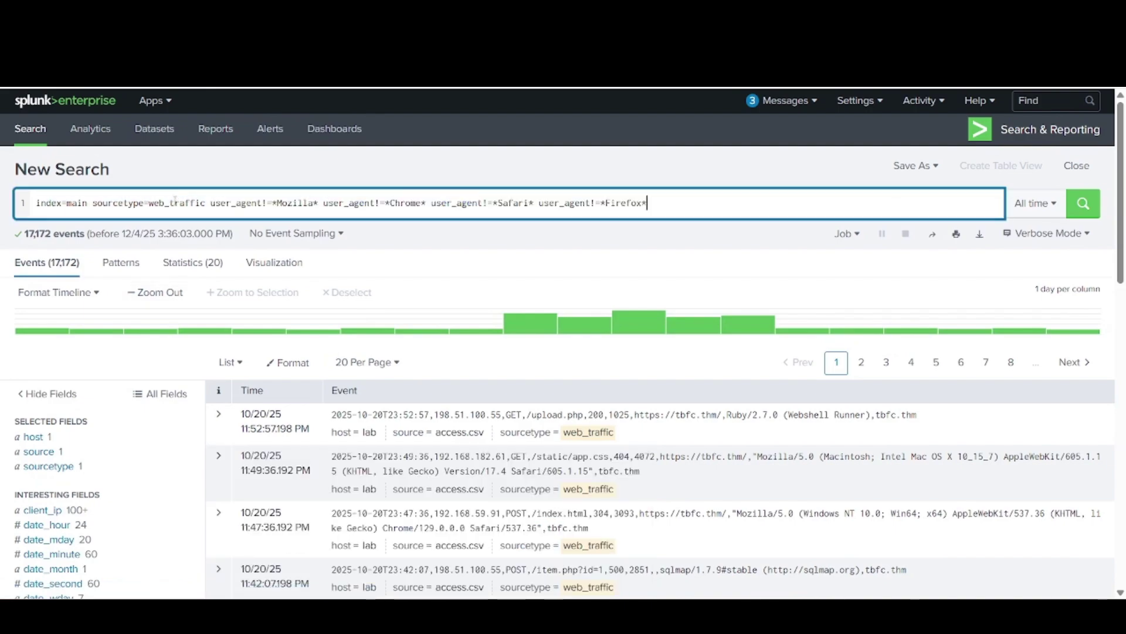
{"action": "key", "text": "Return"}
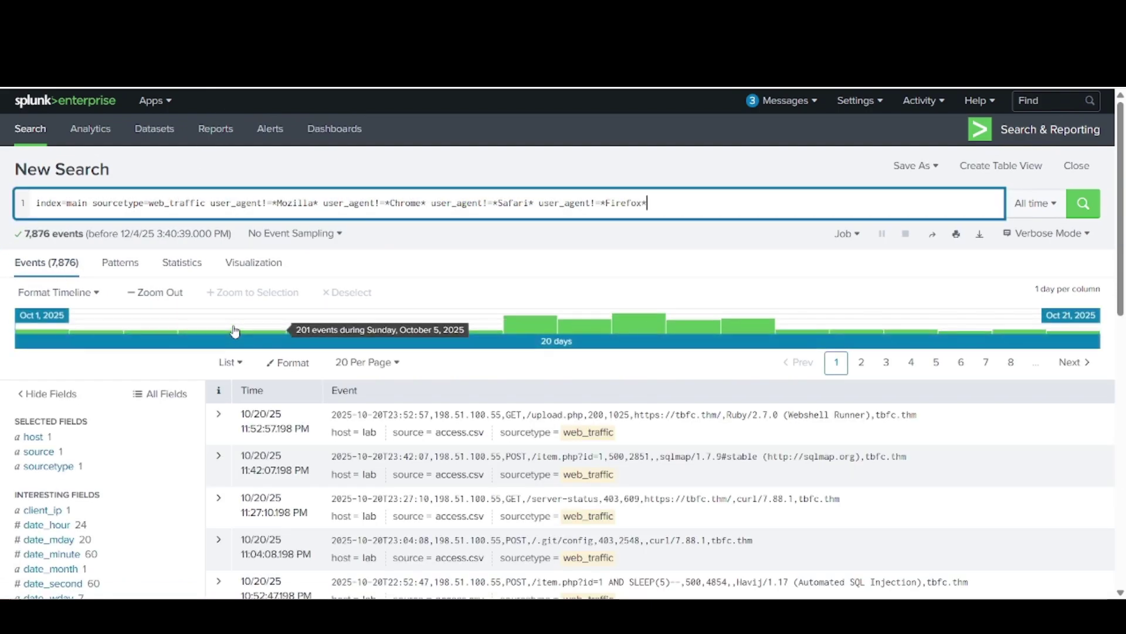
{"action": "scroll", "coordinate": [216, 451], "scroll_direction": "down", "scroll_amount": 6}
{"action": "scroll", "coordinate": [215, 452], "scroll_direction": "up", "scroll_amount": 6}
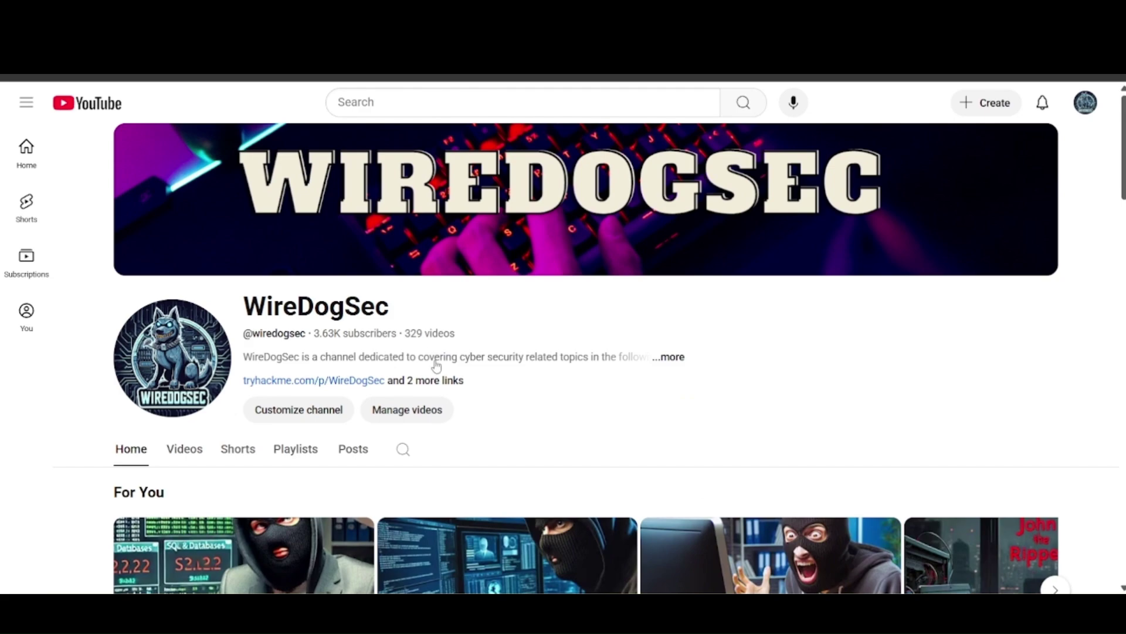
{"action": "scroll", "coordinate": [445, 363], "scroll_direction": "down", "scroll_amount": 2}
{"action": "left_click", "coordinate": [351, 344]}
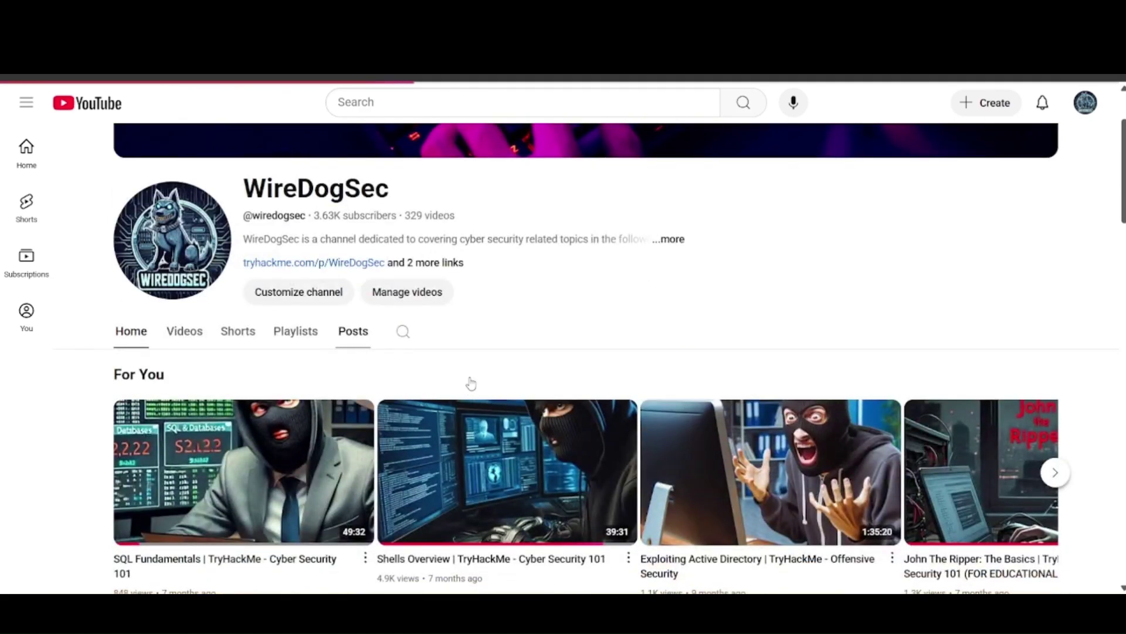
{"action": "scroll", "coordinate": [435, 471], "scroll_direction": "down", "scroll_amount": 3}
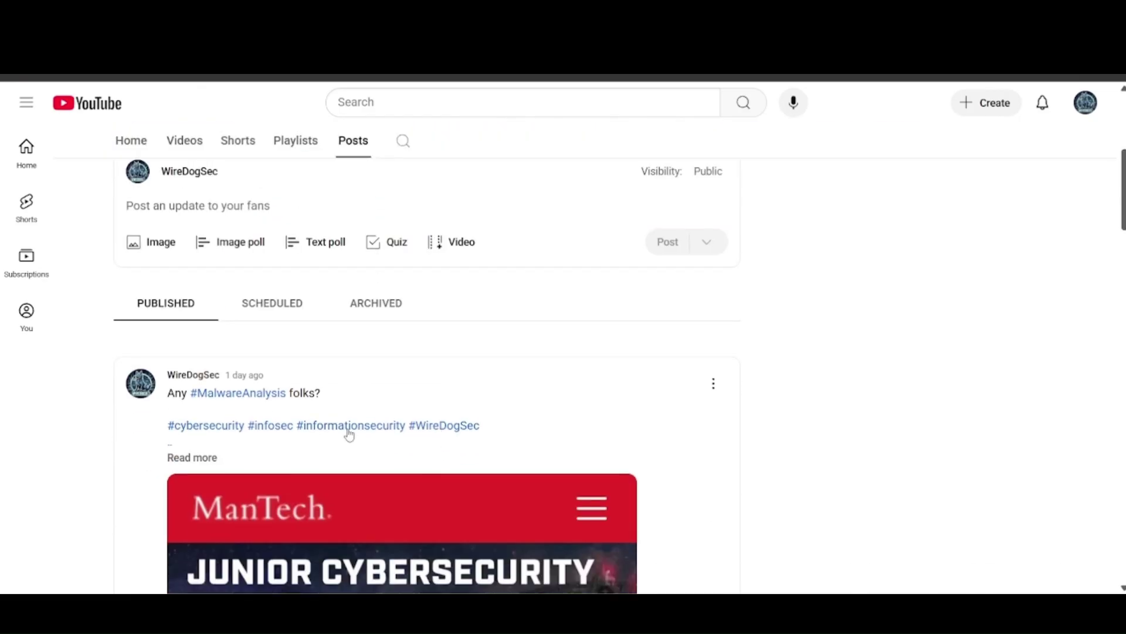
{"action": "scroll", "coordinate": [349, 434], "scroll_direction": "down", "scroll_amount": 6}
{"action": "scroll", "coordinate": [349, 434], "scroll_direction": "up", "scroll_amount": 11}
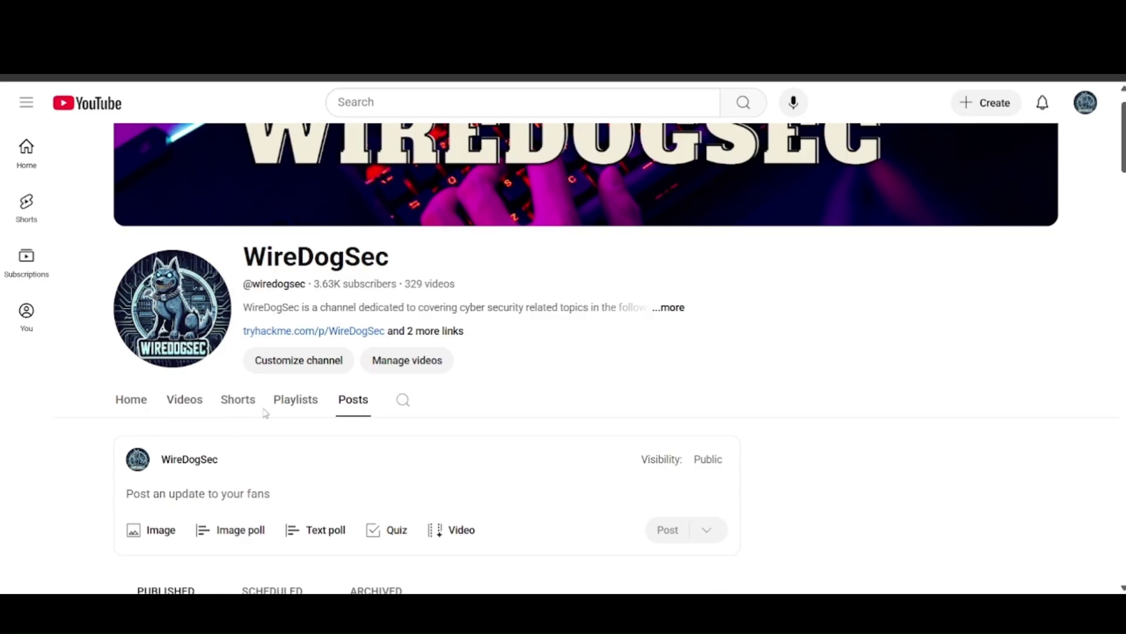
{"action": "left_click", "coordinate": [283, 409]}
{"action": "scroll", "coordinate": [387, 430], "scroll_direction": "down", "scroll_amount": 7}
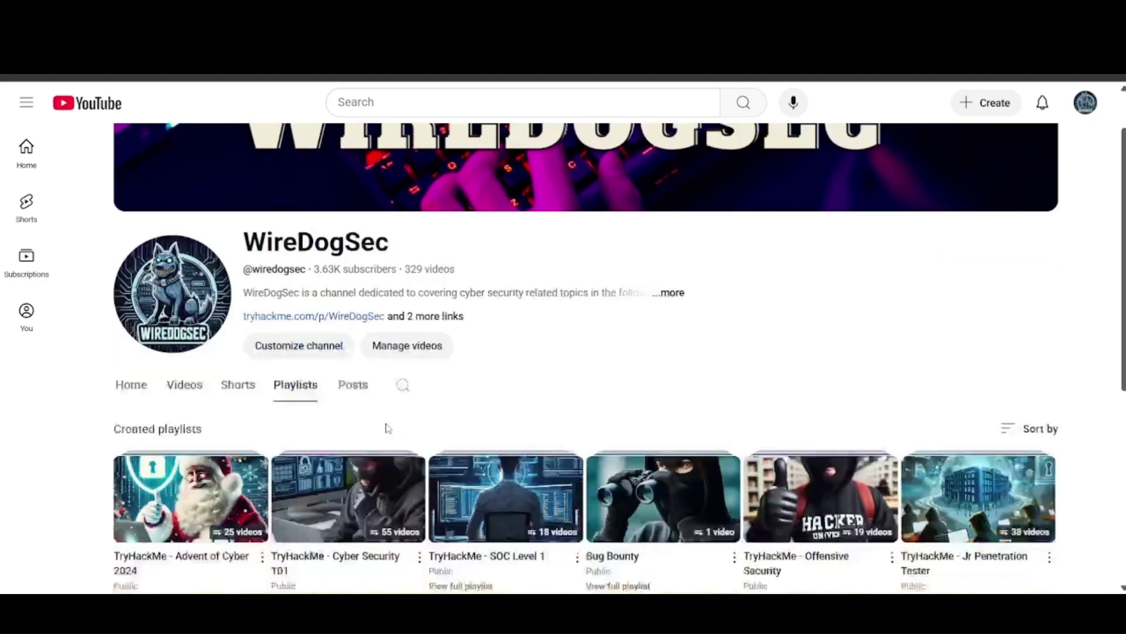
{"action": "scroll", "coordinate": [387, 429], "scroll_direction": "up", "scroll_amount": 5}
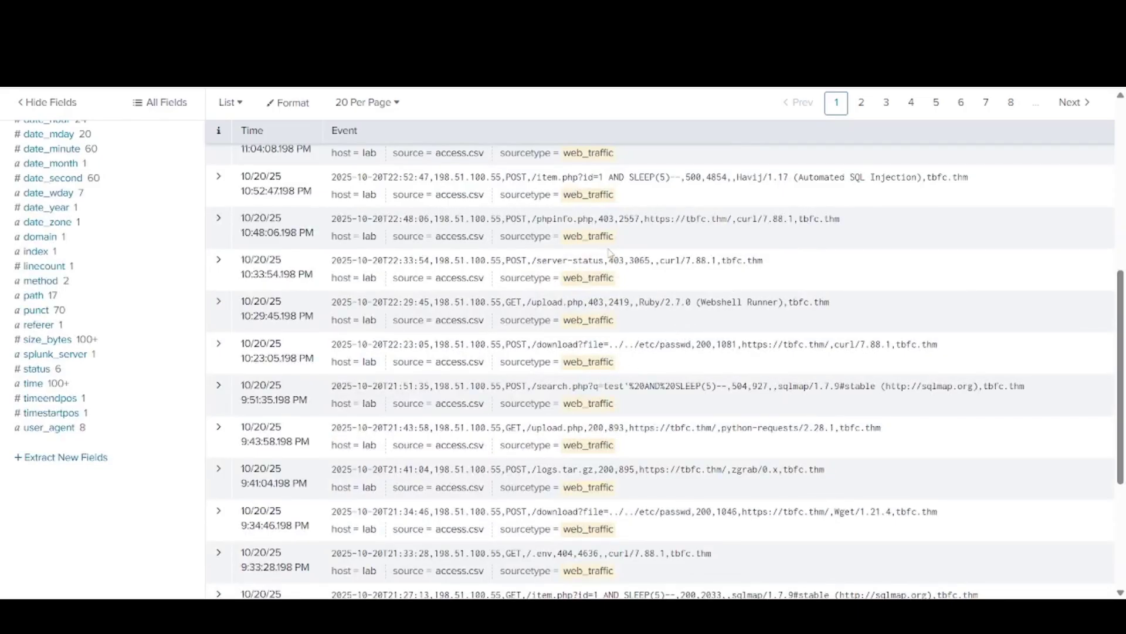
Step: Check the room's client_ip example for the benign-agent filter and inspect the client_ip field's values in the Splunk results
{"action": "scroll", "coordinate": [495, 339], "scroll_direction": "up", "scroll_amount": 1}
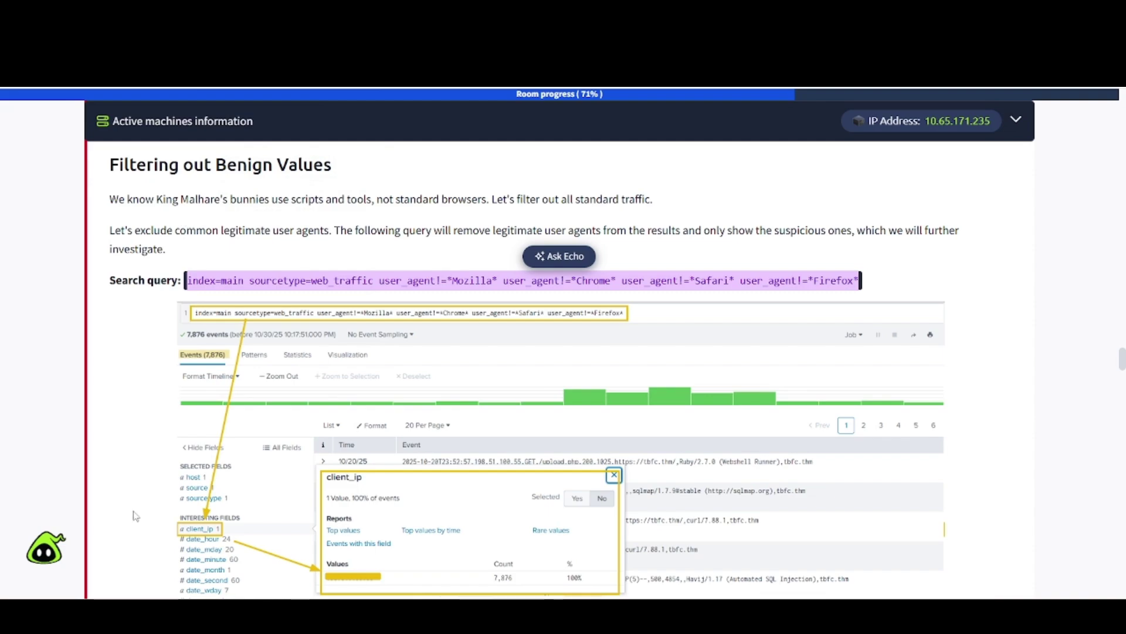
{"action": "scroll", "coordinate": [136, 517], "scroll_direction": "down", "scroll_amount": 2}
{"action": "left_click", "coordinate": [246, 408]}
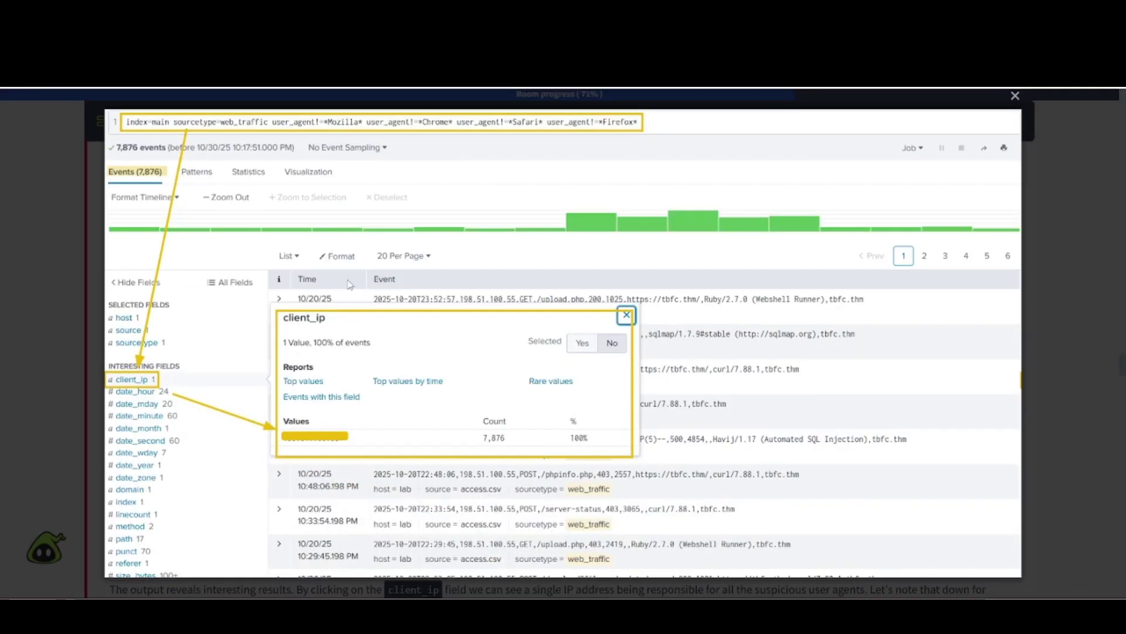
{"action": "left_click", "coordinate": [51, 264]}
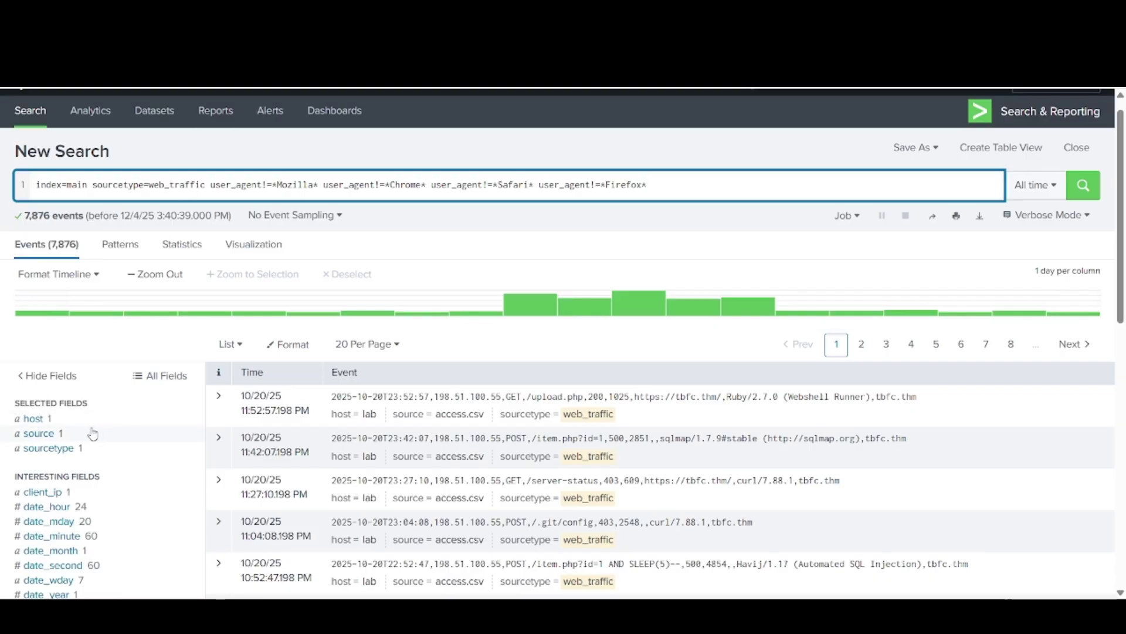
{"action": "left_click", "coordinate": [66, 496]}
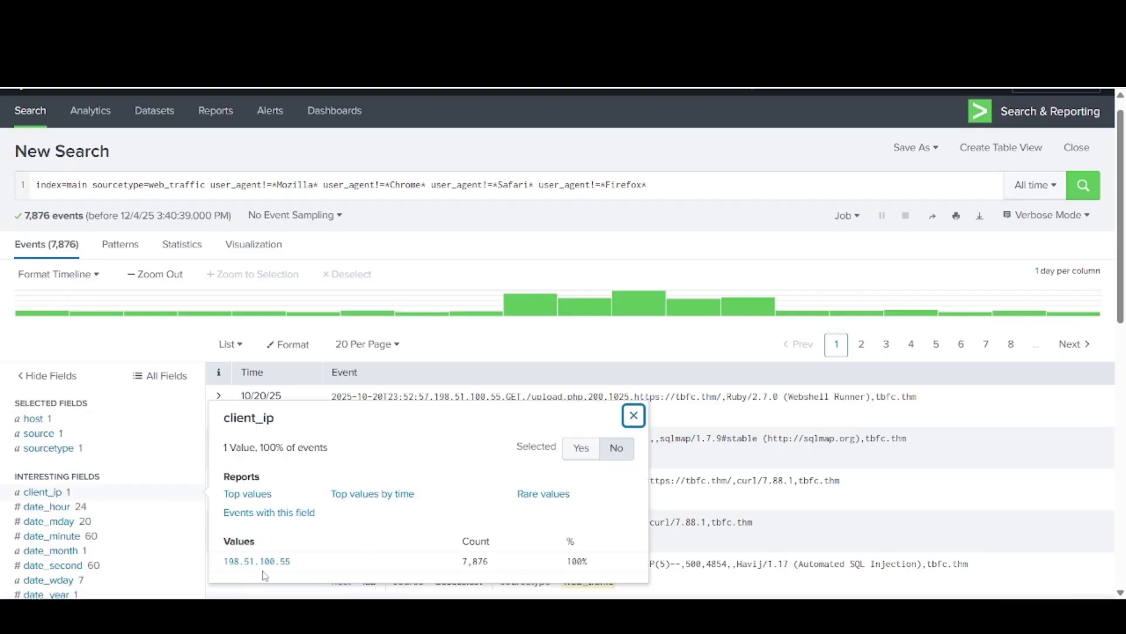
{"action": "left_click", "coordinate": [177, 433]}
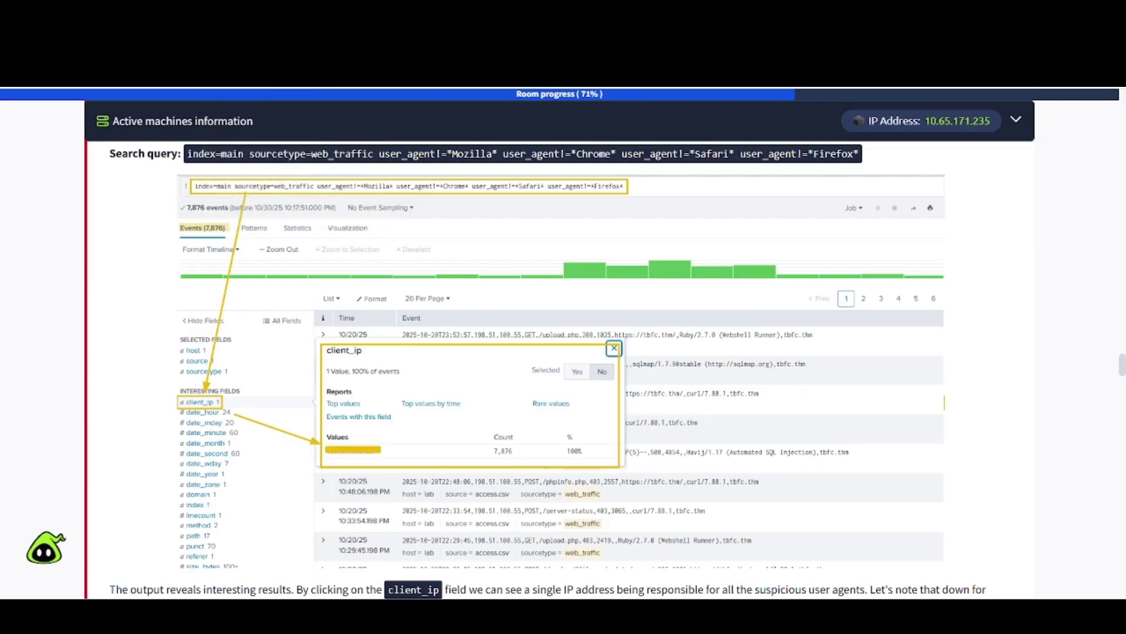
Step: Copy the room's Narrowing Down Suspicious IPs query and view its enlarged example result
{"action": "scroll", "coordinate": [162, 349], "scroll_direction": "down", "scroll_amount": 6}
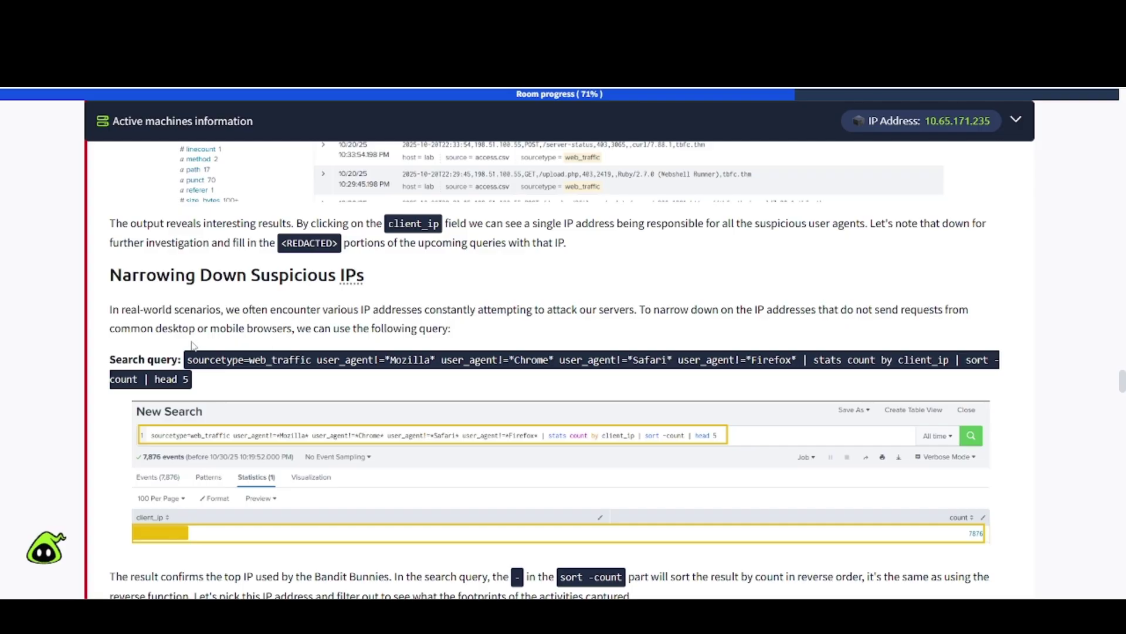
{"action": "scroll", "coordinate": [194, 346], "scroll_direction": "down", "scroll_amount": 1}
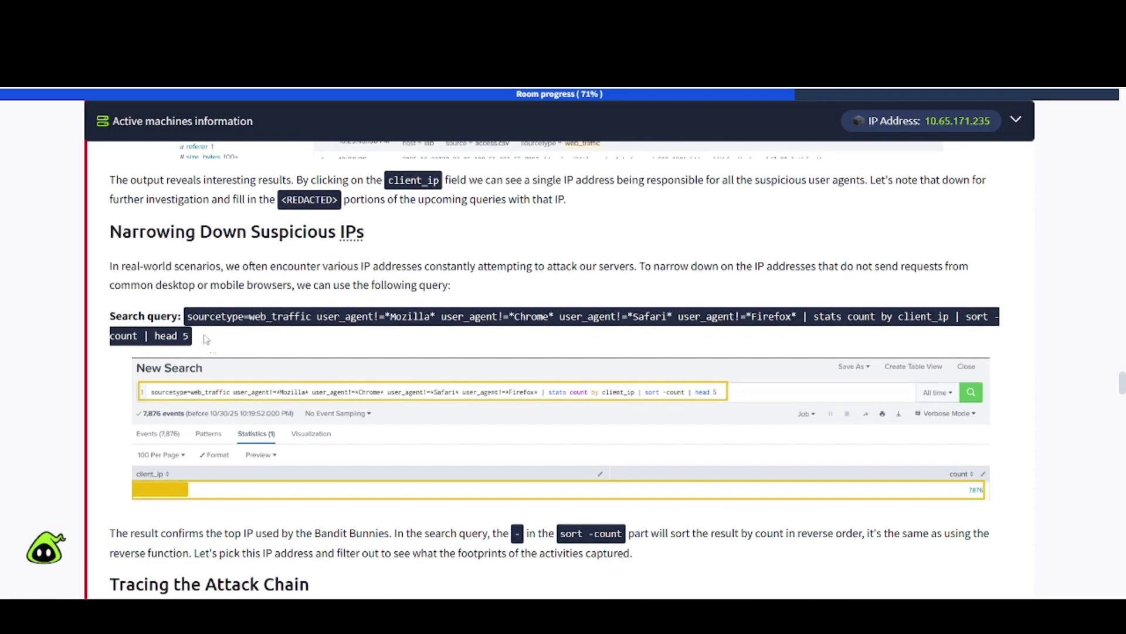
{"action": "left_click_drag", "start_coordinate": [188, 318], "coordinate": [195, 337]}
{"action": "key", "text": "ctrl+c"}
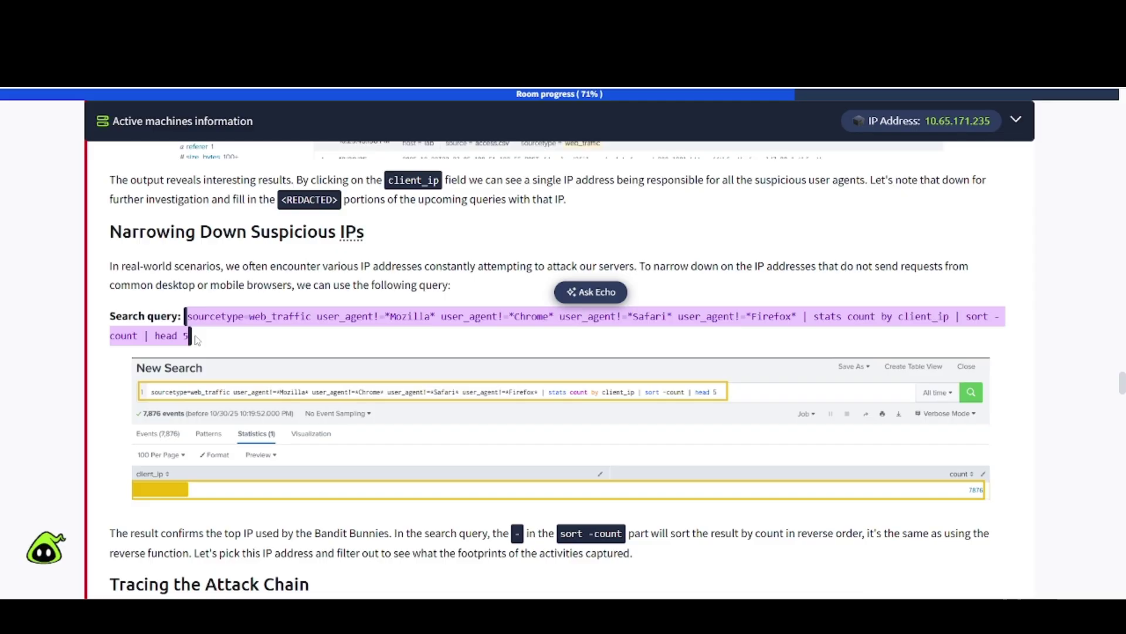
{"action": "left_click", "coordinate": [291, 337]}
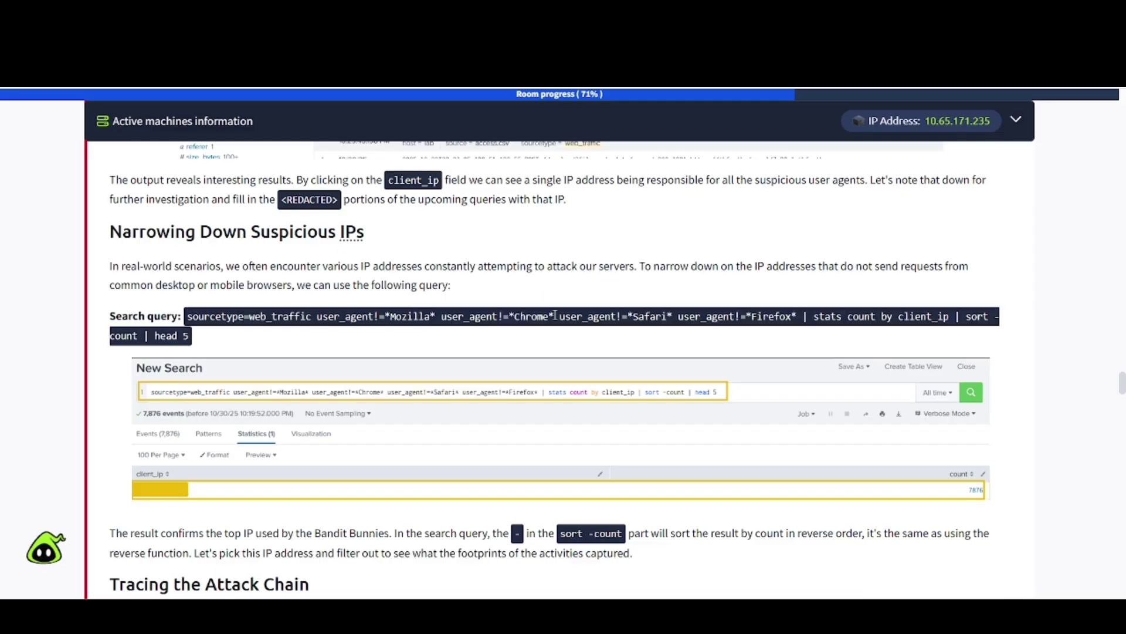
{"action": "scroll", "coordinate": [229, 359], "scroll_direction": "down", "scroll_amount": 2}
{"action": "left_click", "coordinate": [204, 339]}
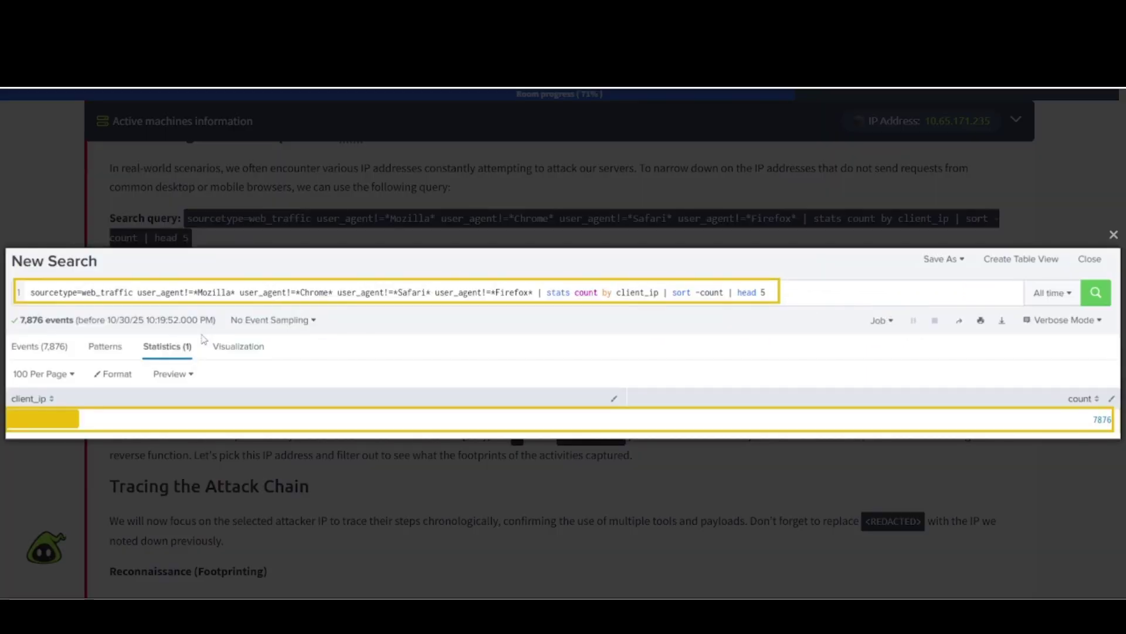
{"action": "left_click", "coordinate": [204, 167]}
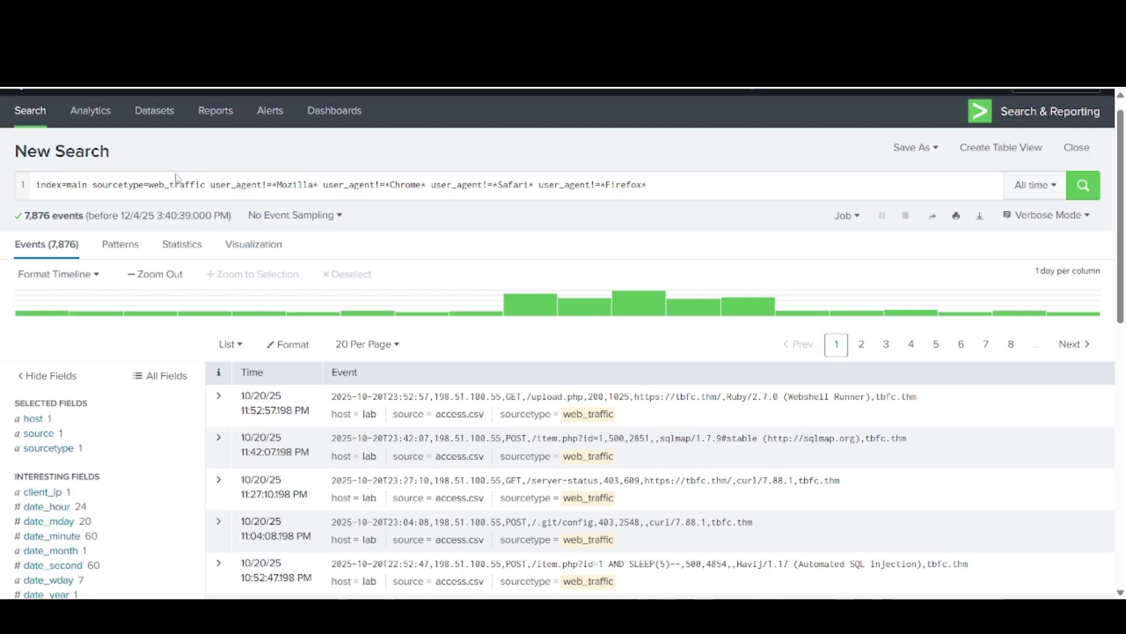
Step: Replace the Splunk search with the copied web_traffic query using stats count by client_ip, sort -count and head 5, and run it
{"action": "double_click", "coordinate": [177, 183]}
{"action": "key", "text": "ctrl+a"}
{"action": "key", "text": "ctrl+v"}
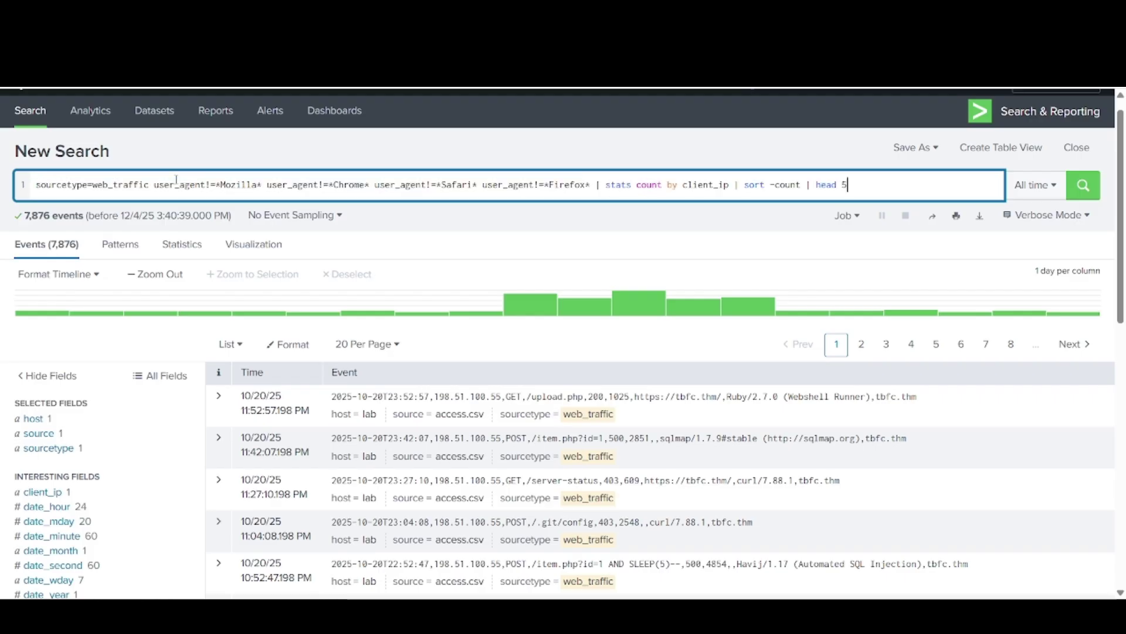
{"action": "key", "text": "Return"}
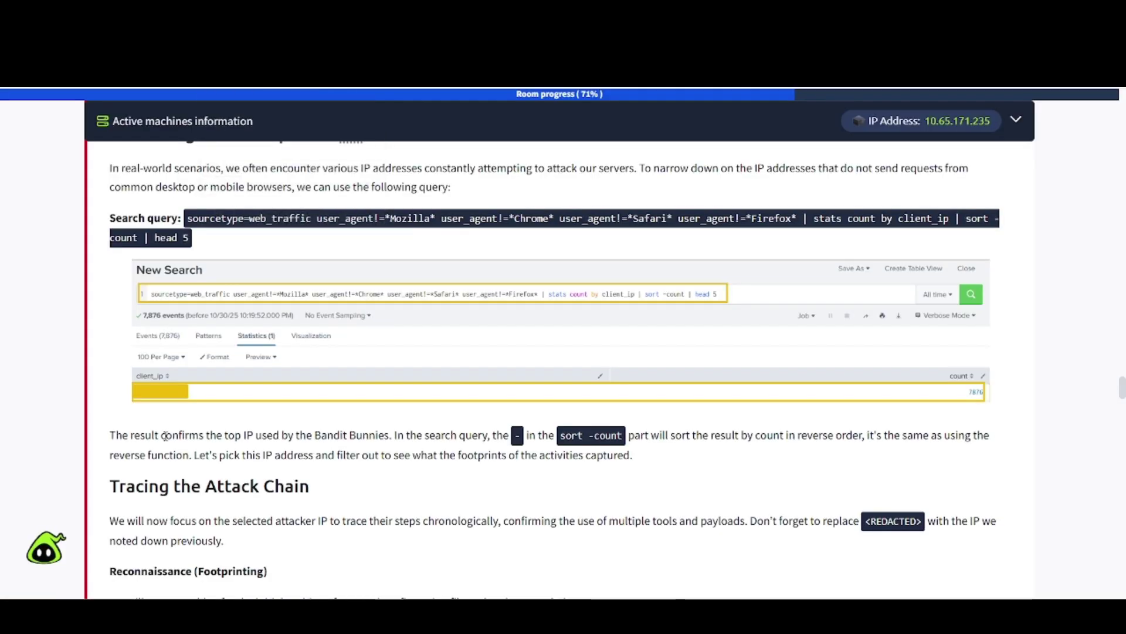
Step: Copy the room's Reconnaissance query for /.env, /*phpinfo* and /.git* paths and replace the Splunk search with it
{"action": "scroll", "coordinate": [206, 344], "scroll_direction": "down", "scroll_amount": 4}
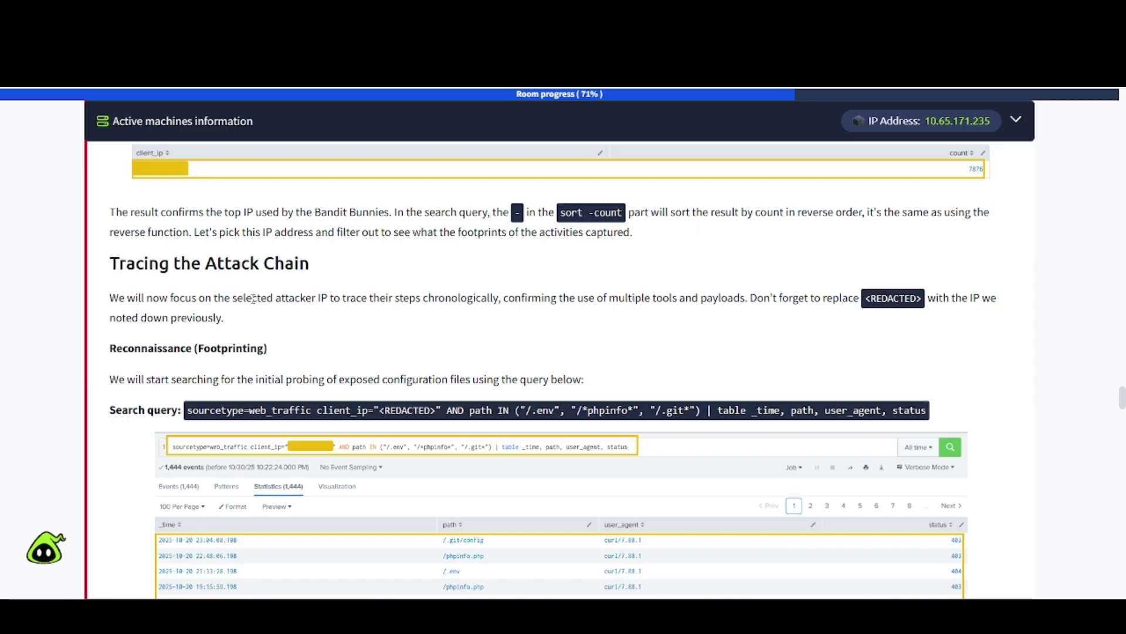
{"action": "scroll", "coordinate": [253, 298], "scroll_direction": "down", "scroll_amount": 1}
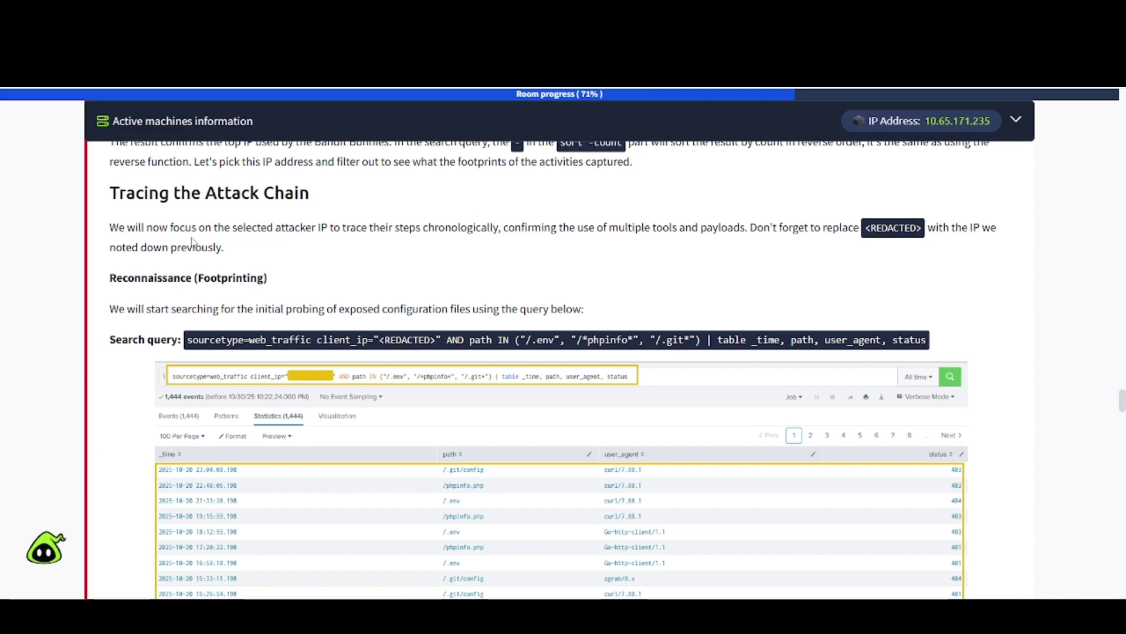
{"action": "scroll", "coordinate": [217, 267], "scroll_direction": "down", "scroll_amount": 1}
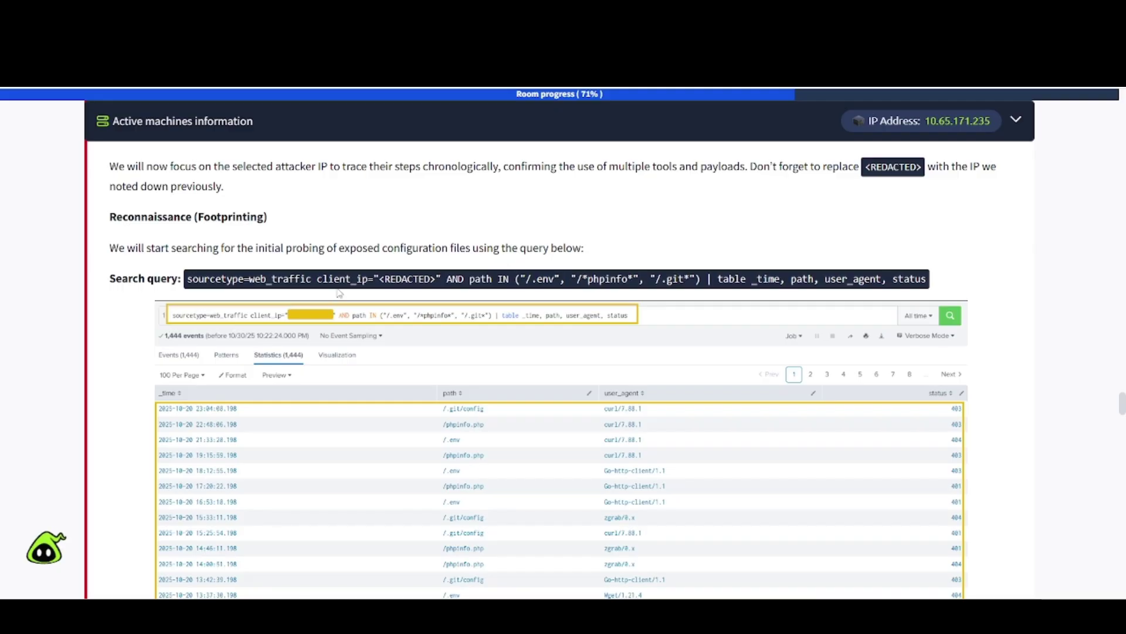
{"action": "left_click_drag", "start_coordinate": [188, 280], "coordinate": [930, 294]}
{"action": "key", "text": "ctrl+c"}
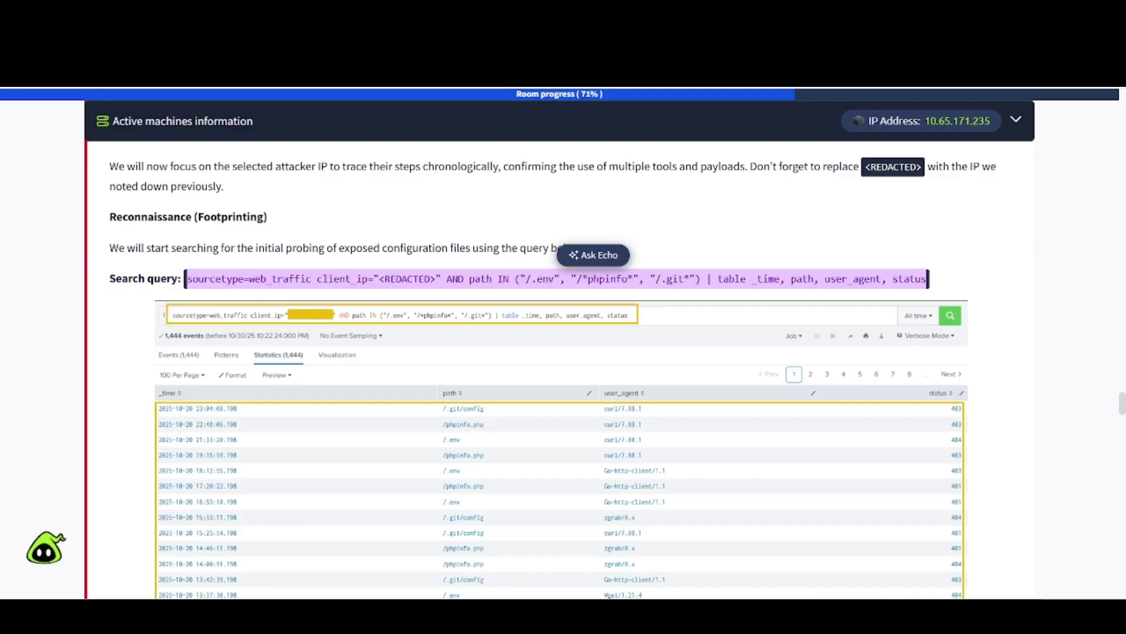
{"action": "key", "text": "ctrl+Tab"}
{"action": "triple_click", "coordinate": [165, 209]}
{"action": "key", "text": "ctrl+v"}
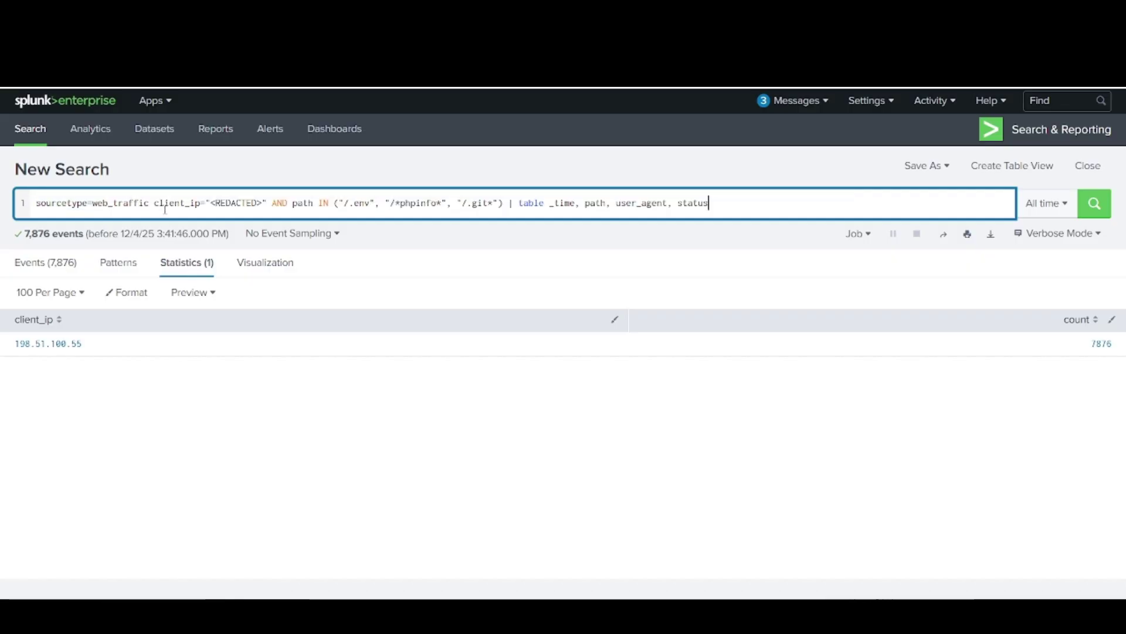
Step: Replace the <REDACTED> client_ip placeholder in the query with 198.51.100.55 from the results table and run the search
{"action": "left_click_drag", "start_coordinate": [92, 356], "coordinate": [12, 354]}
{"action": "key", "text": "ctrl+c"}
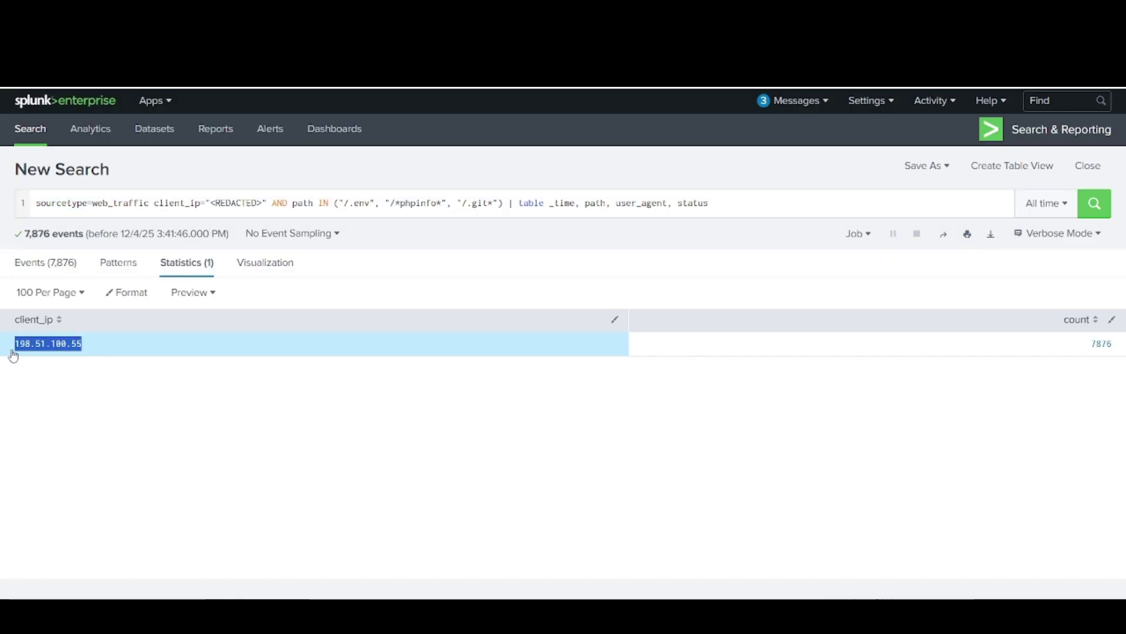
{"action": "left_click", "coordinate": [266, 202]}
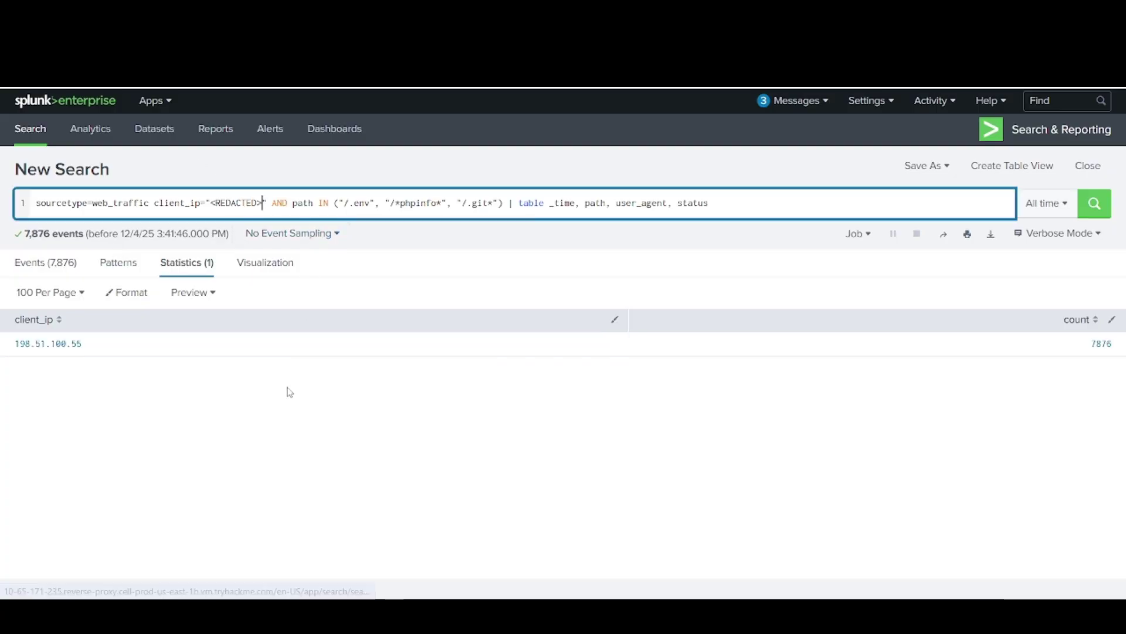
{"action": "key", "text": "BackSpace"}
{"action": "key", "text": "BackSpace"}
{"action": "key", "text": "BackSpace"}
{"action": "key", "text": "BackSpace"}
{"action": "key", "text": "BackSpace"}
{"action": "key", "text": "BackSpace"}
{"action": "key", "text": "BackSpace"}
{"action": "key", "text": "BackSpace"}
{"action": "key", "text": "BackSpace"}
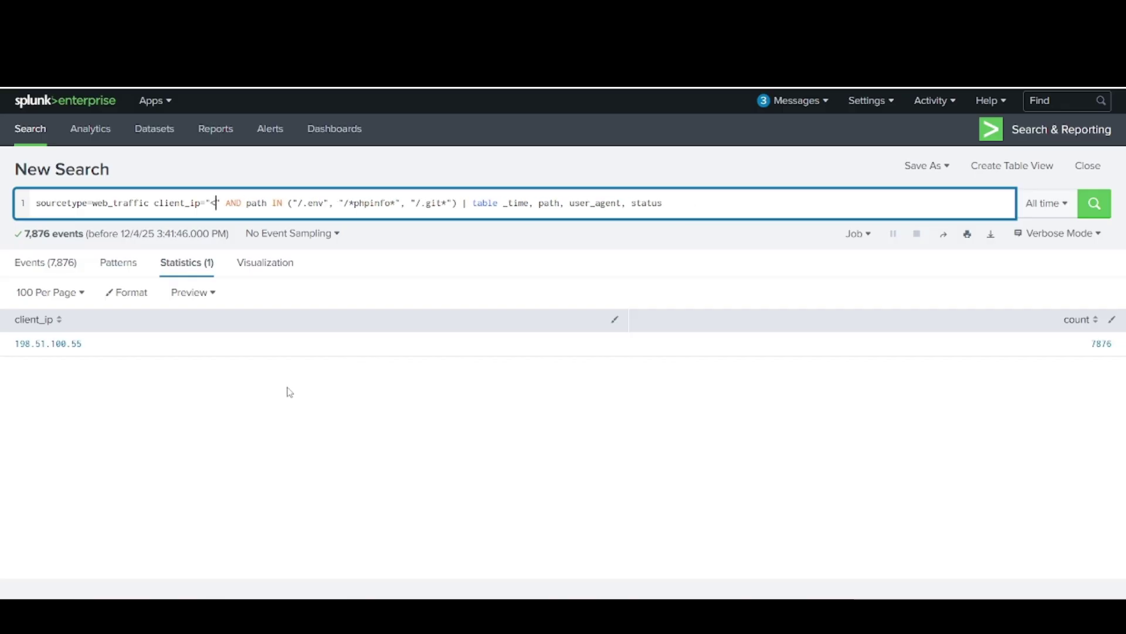
{"action": "key", "text": "BackSpace"}
{"action": "key", "text": "ctrl+v"}
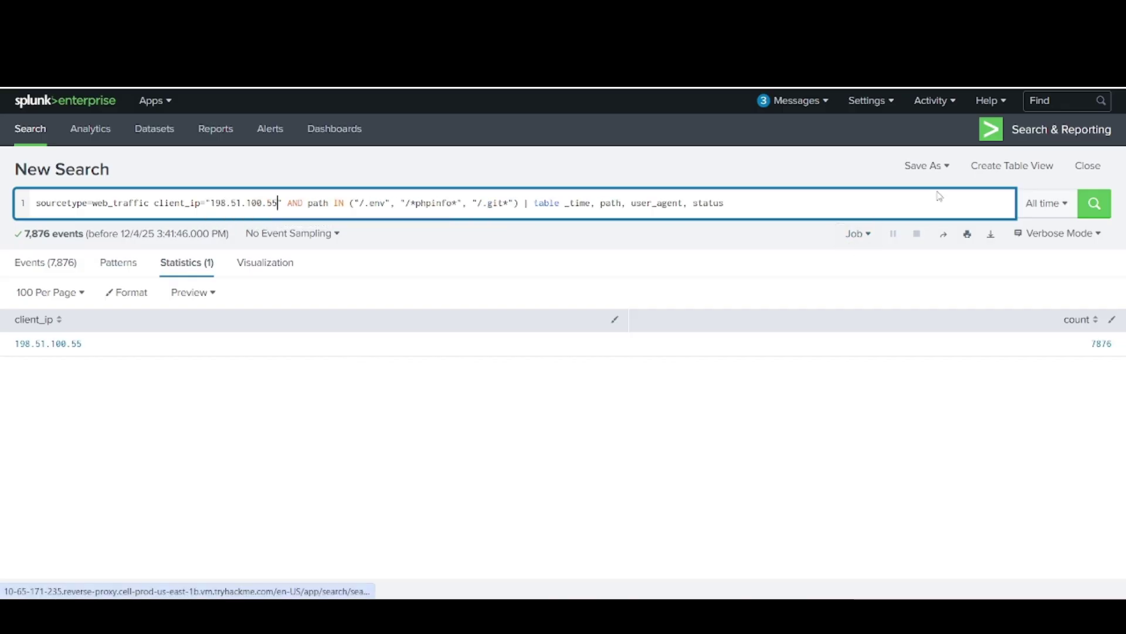
{"action": "left_click", "coordinate": [1094, 203]}
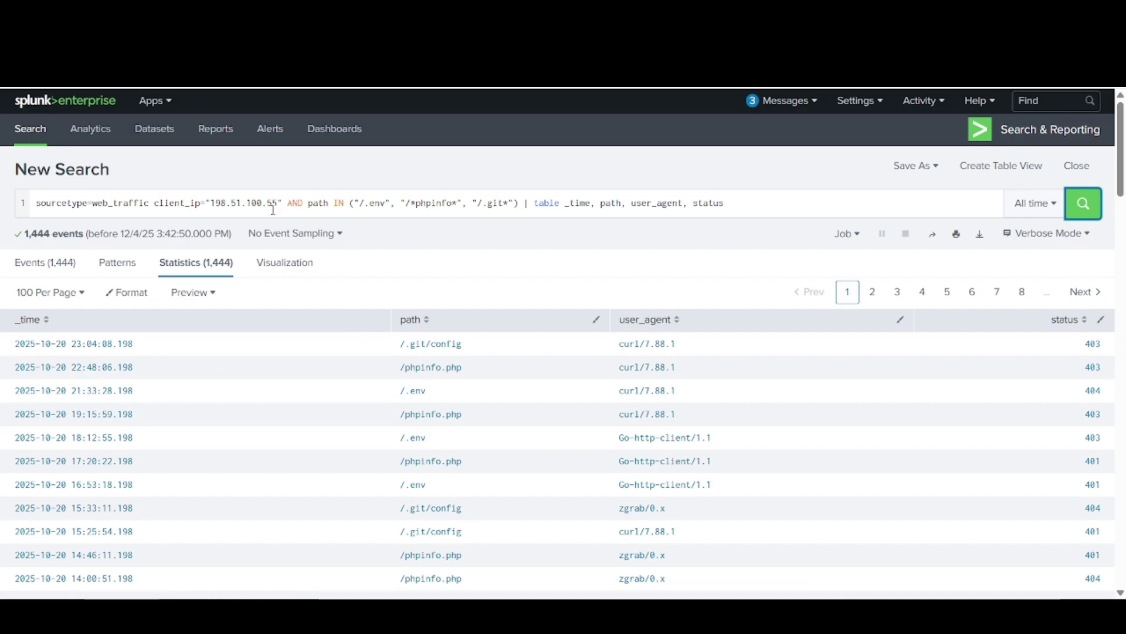
Step: Compare the reconnaissance results with the room's example and examine the paths, user agents and status codes in the Splunk table
{"action": "key", "text": "ctrl+Tab"}
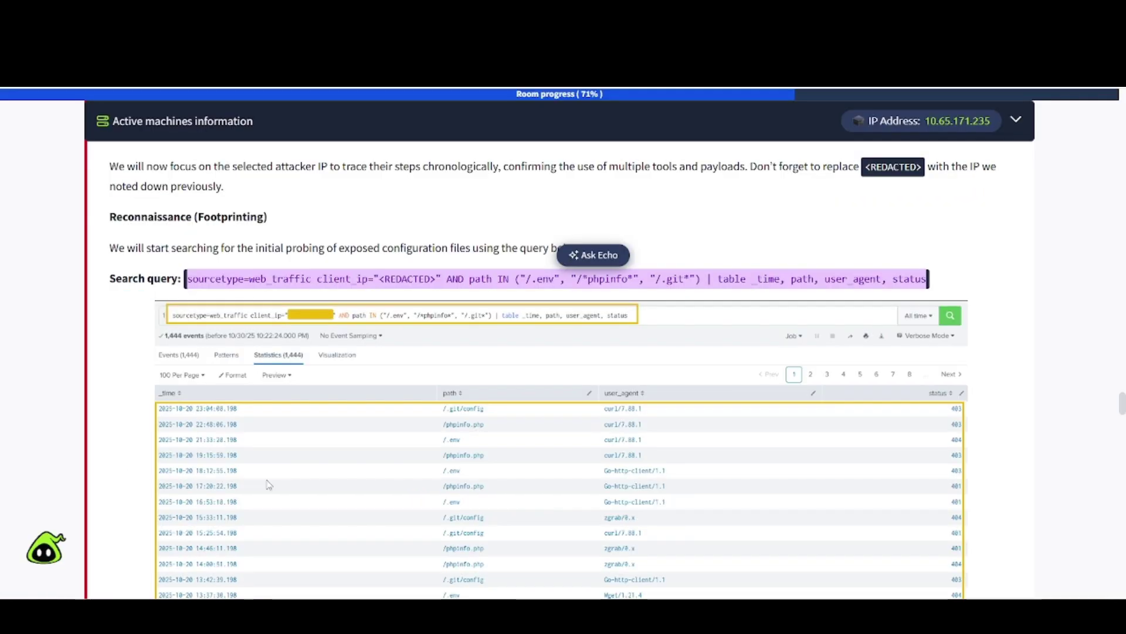
{"action": "left_click", "coordinate": [198, 474]}
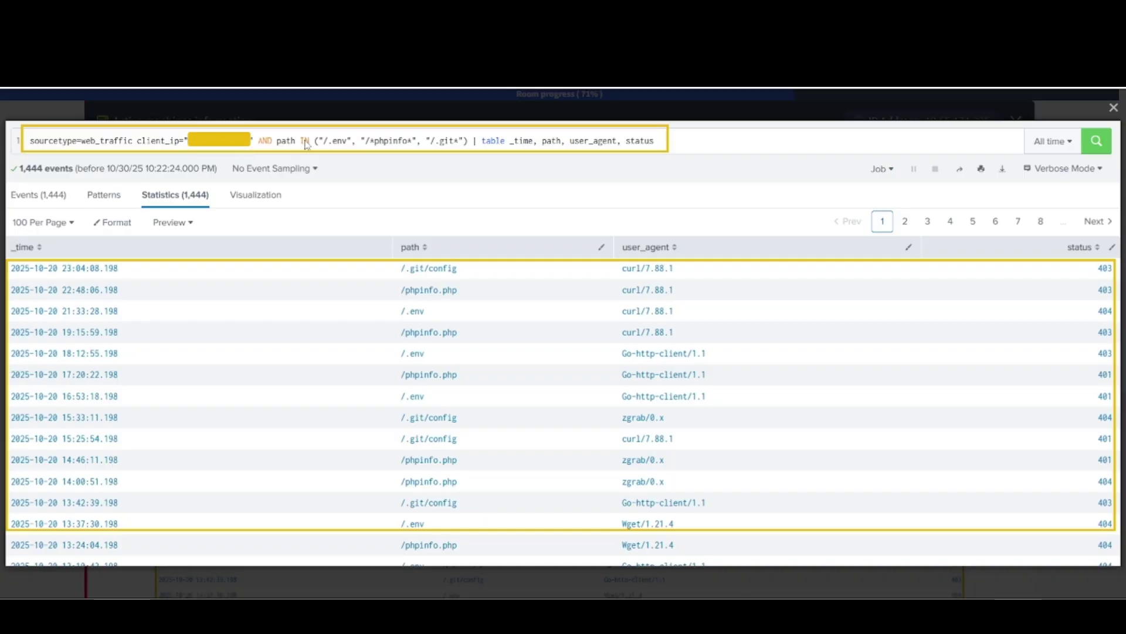
{"action": "left_click", "coordinate": [231, 581]}
{"action": "key", "text": "ctrl+Tab"}
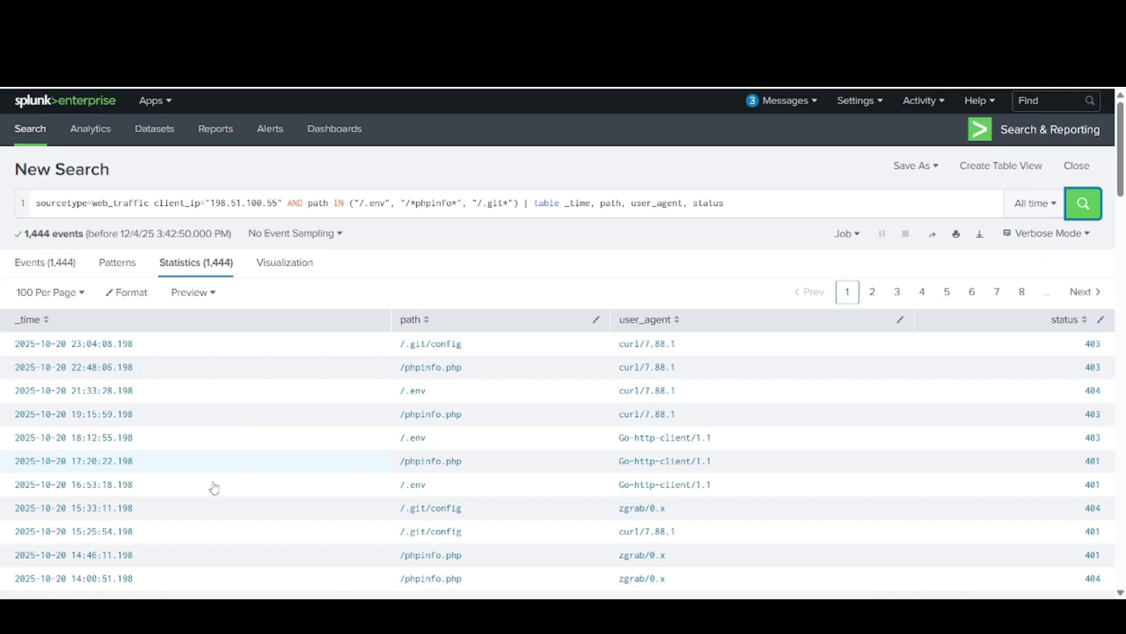
{"action": "scroll", "coordinate": [240, 420], "scroll_direction": "down", "scroll_amount": 5}
{"action": "scroll", "coordinate": [238, 419], "scroll_direction": "down", "scroll_amount": 20}
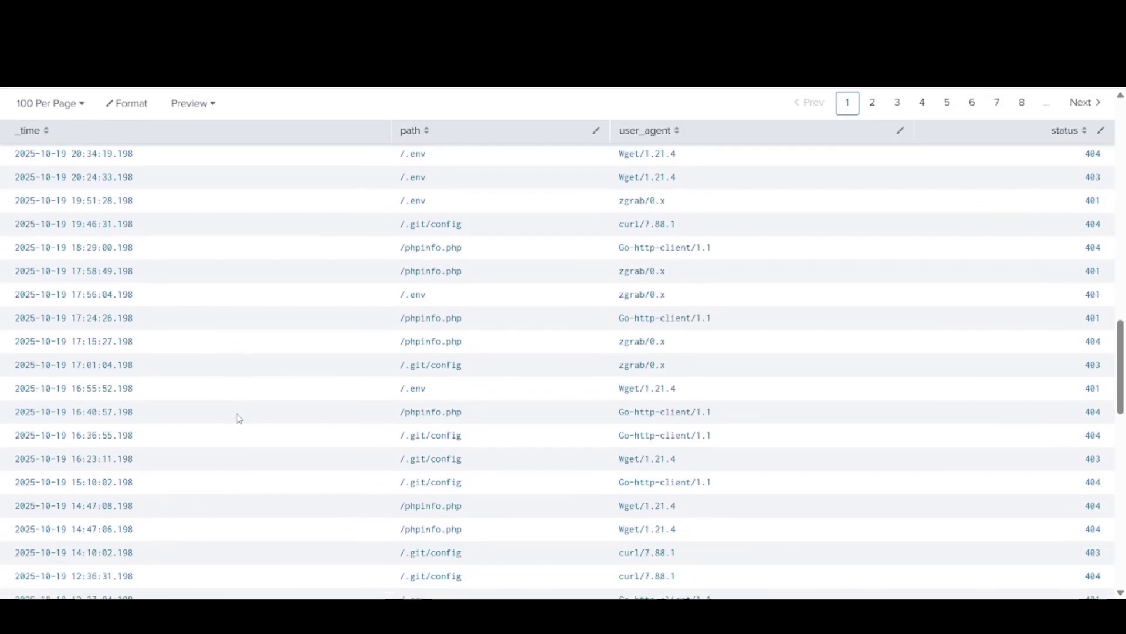
{"action": "scroll", "coordinate": [239, 419], "scroll_direction": "up", "scroll_amount": 20}
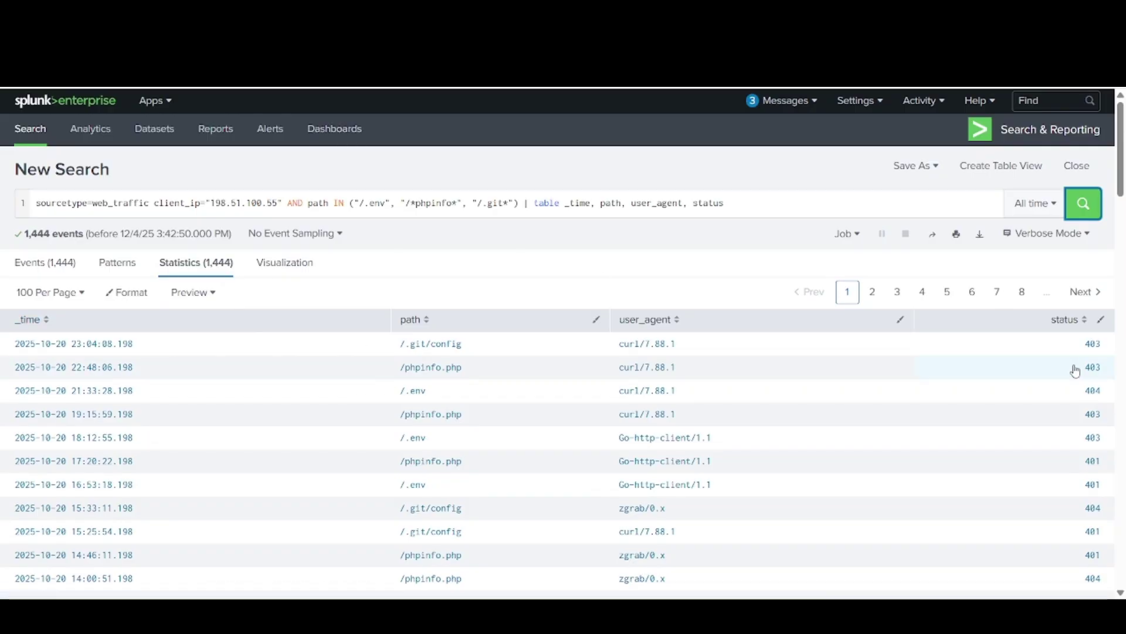
{"action": "scroll", "coordinate": [1081, 403], "scroll_direction": "down", "scroll_amount": 10}
{"action": "scroll", "coordinate": [1081, 403], "scroll_direction": "down", "scroll_amount": 8}
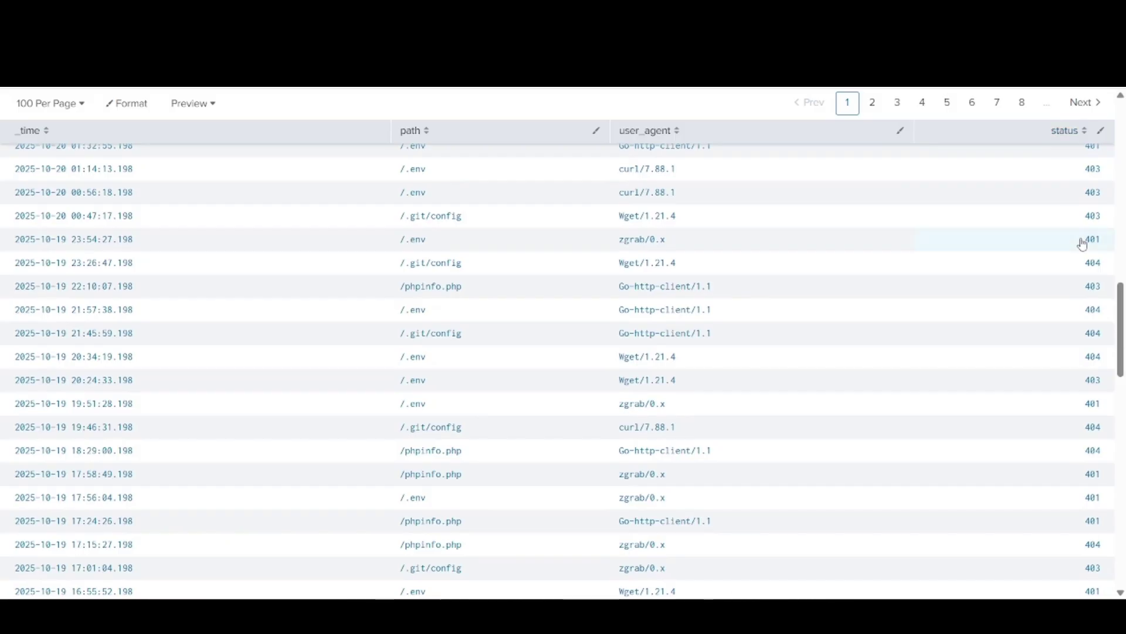
{"action": "scroll", "coordinate": [1101, 425], "scroll_direction": "up", "scroll_amount": 18}
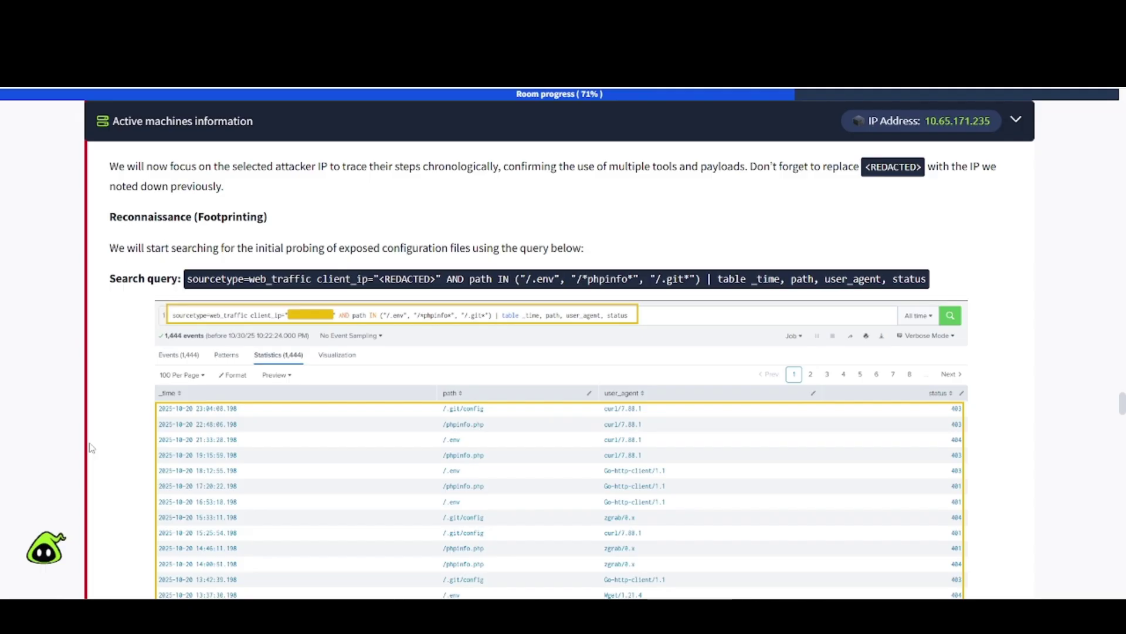
Step: Copy the room's Enumeration query for *..* and *redirect* paths and insert it before the existing query in the Splunk search
{"action": "scroll", "coordinate": [124, 495], "scroll_direction": "down", "scroll_amount": 6}
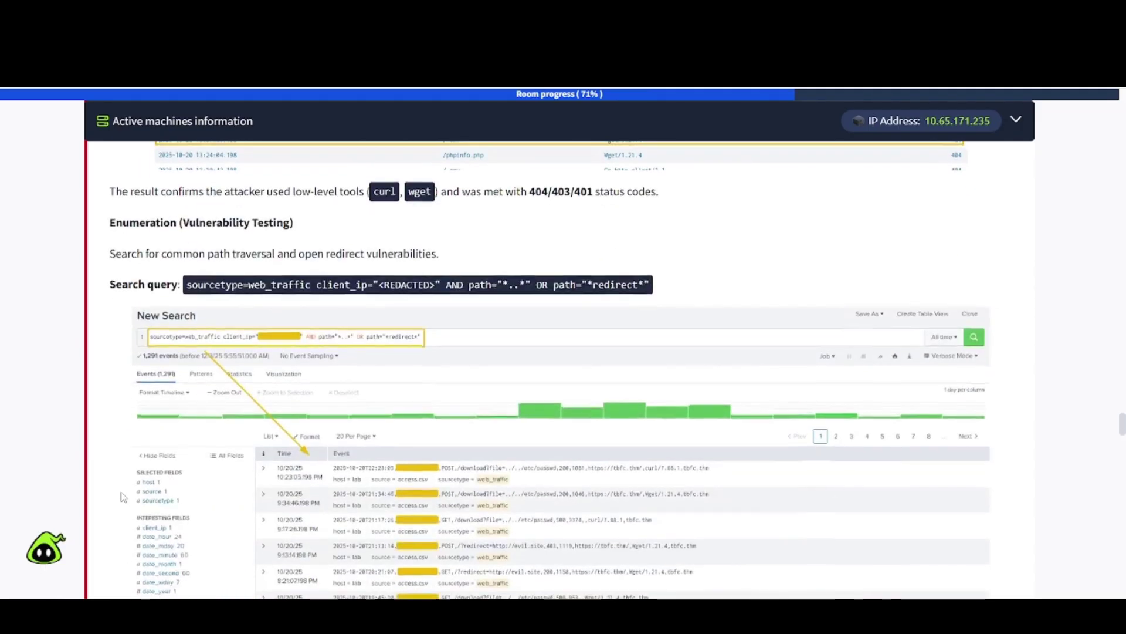
{"action": "scroll", "coordinate": [158, 296], "scroll_direction": "up", "scroll_amount": 1}
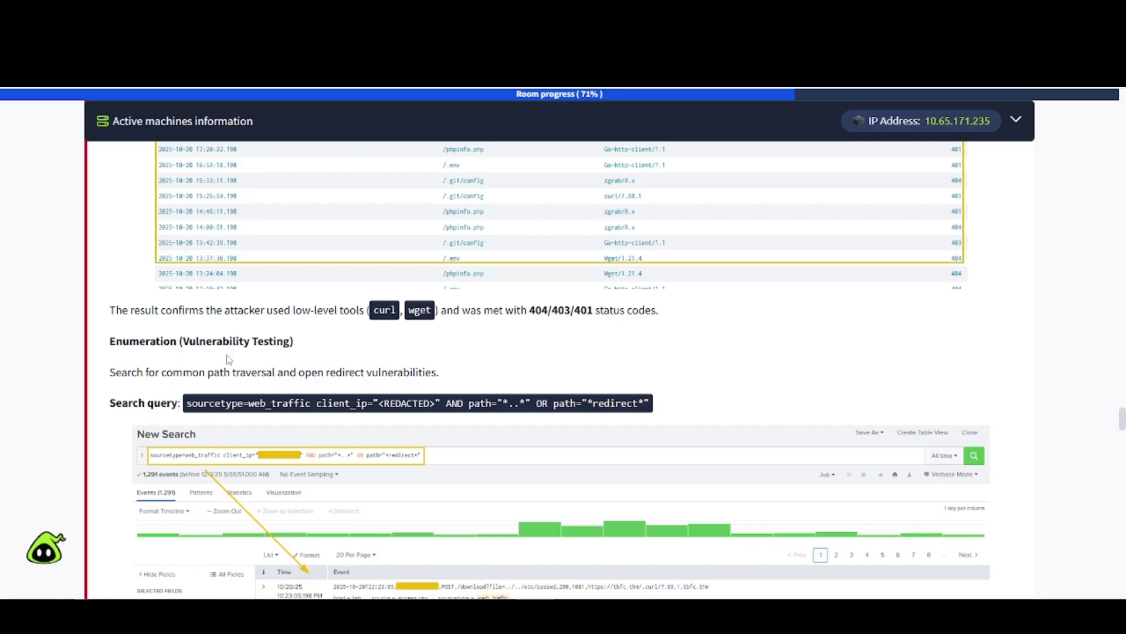
{"action": "scroll", "coordinate": [277, 367], "scroll_direction": "down", "scroll_amount": 2}
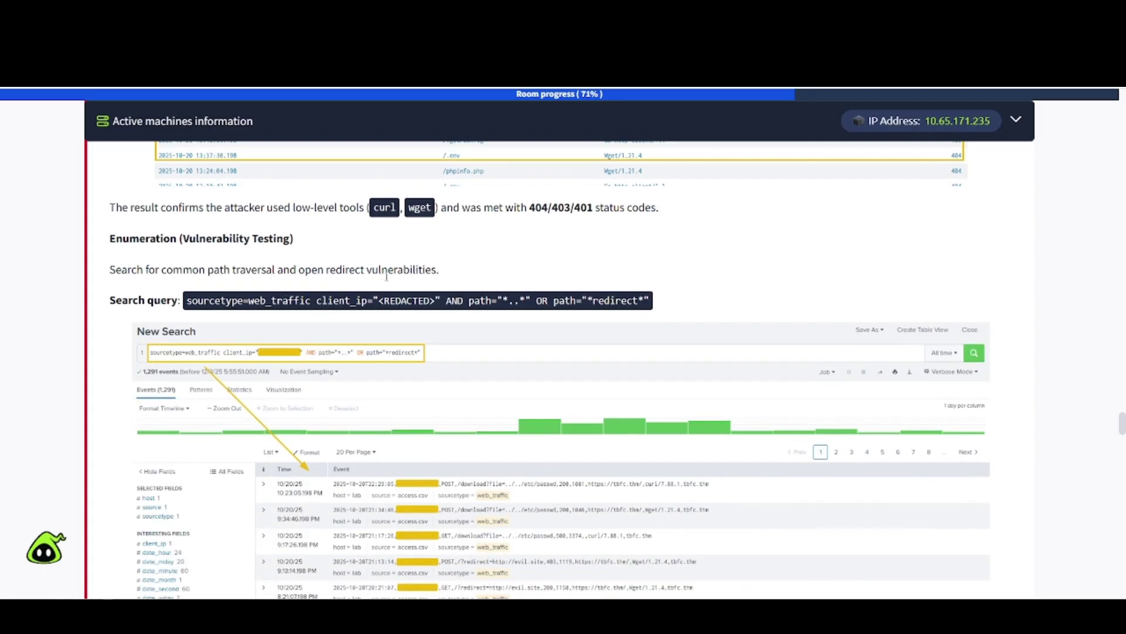
{"action": "left_click_drag", "start_coordinate": [188, 301], "coordinate": [681, 287]}
{"action": "key", "text": "ctrl+c"}
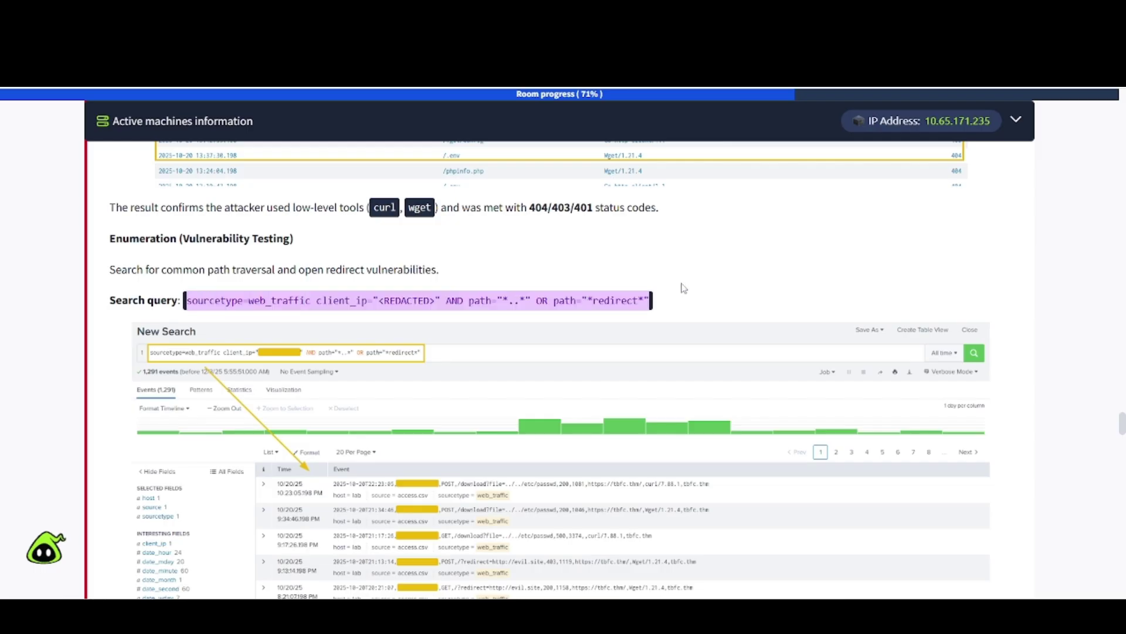
{"action": "key", "text": "ctrl+Tab"}
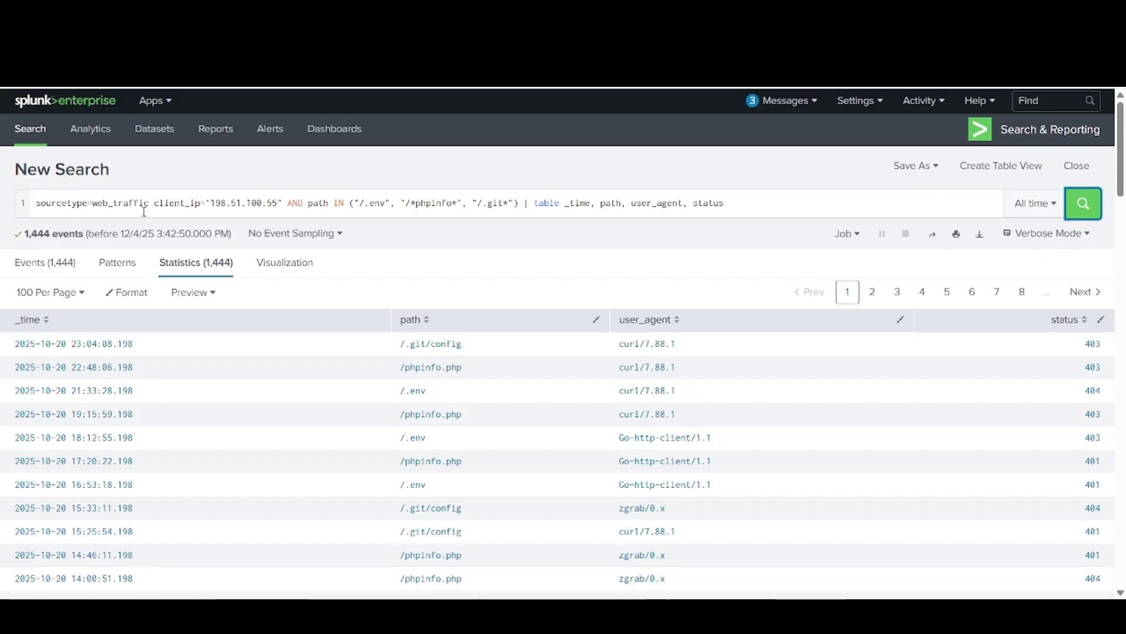
{"action": "left_click", "coordinate": [36, 204]}
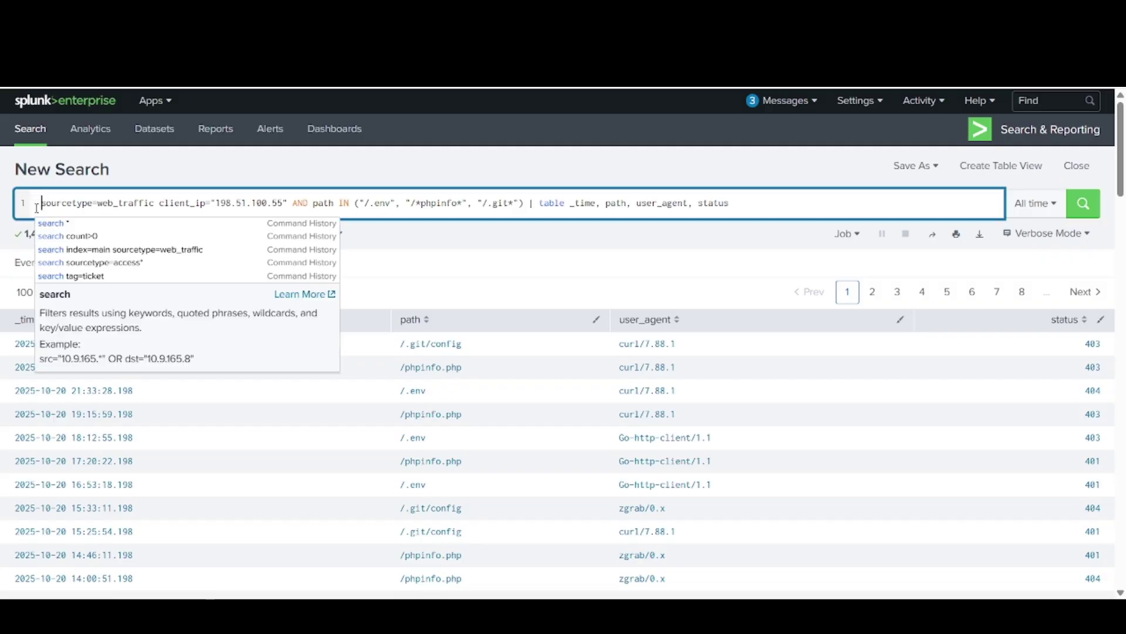
{"action": "key", "text": "Left"}
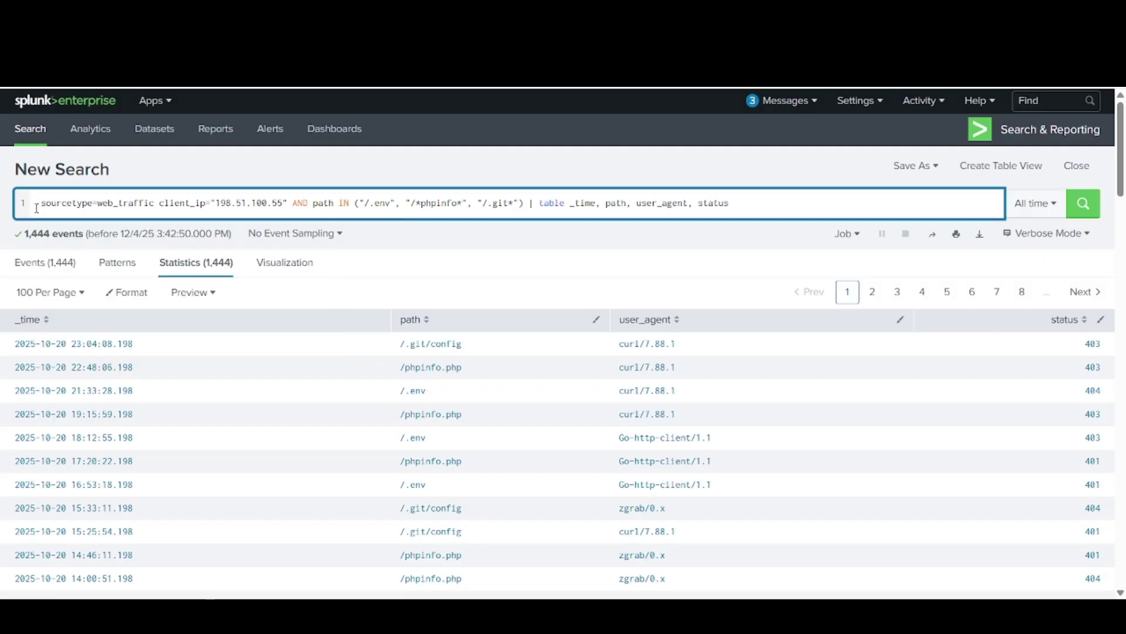
{"action": "key", "text": "ctrl+v"}
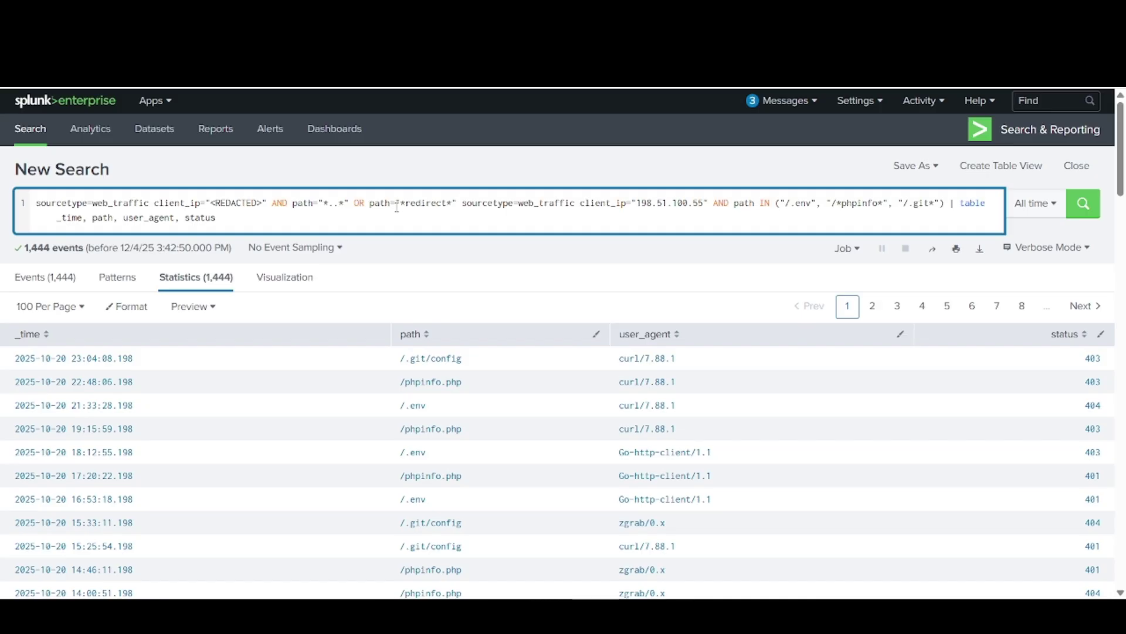
Step: Replace the <REDACTED> client_ip placeholder in the inserted query with 198.51.100.55 copied from the old query
{"action": "left_click", "coordinate": [637, 203]}
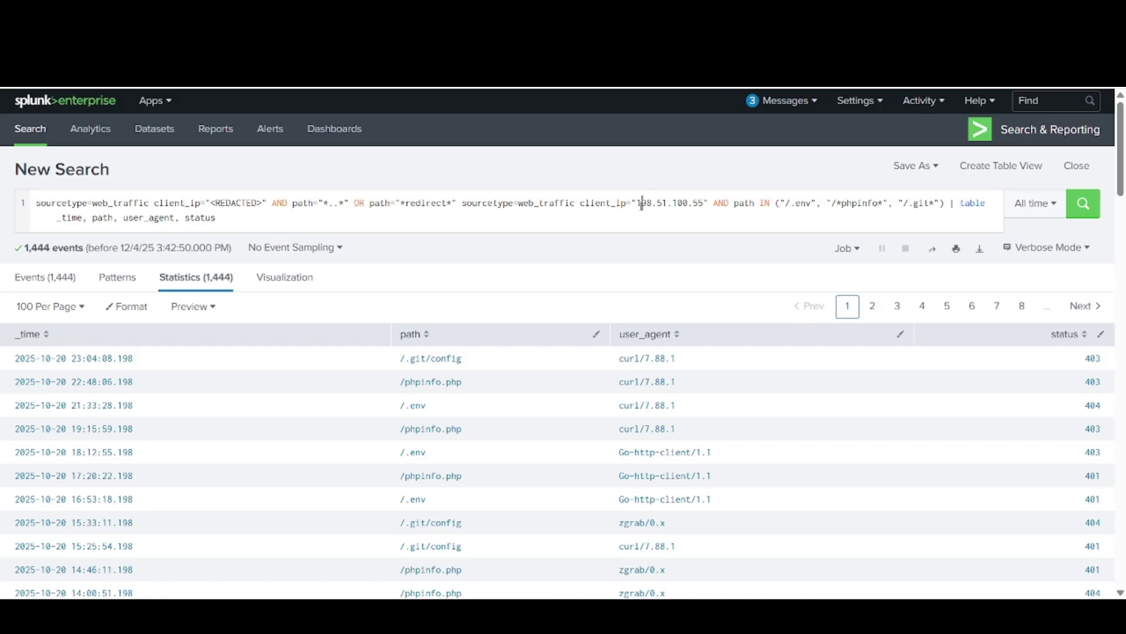
{"action": "left_click_drag", "start_coordinate": [637, 204], "coordinate": [706, 208]}
{"action": "key", "text": "ctrl+c"}
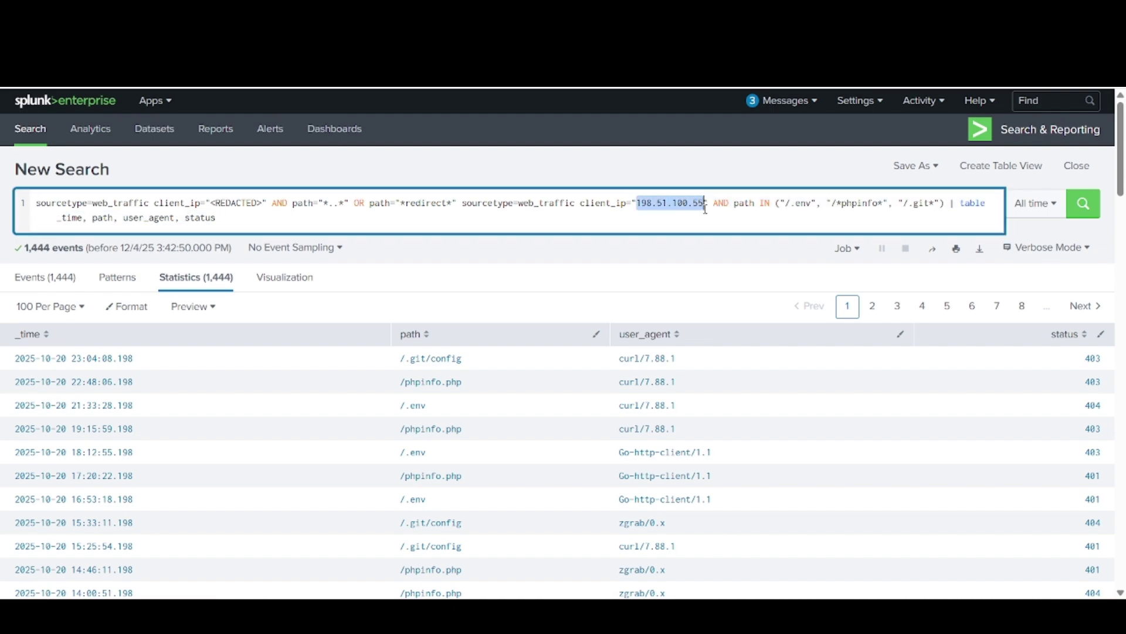
{"action": "left_click", "coordinate": [262, 203]}
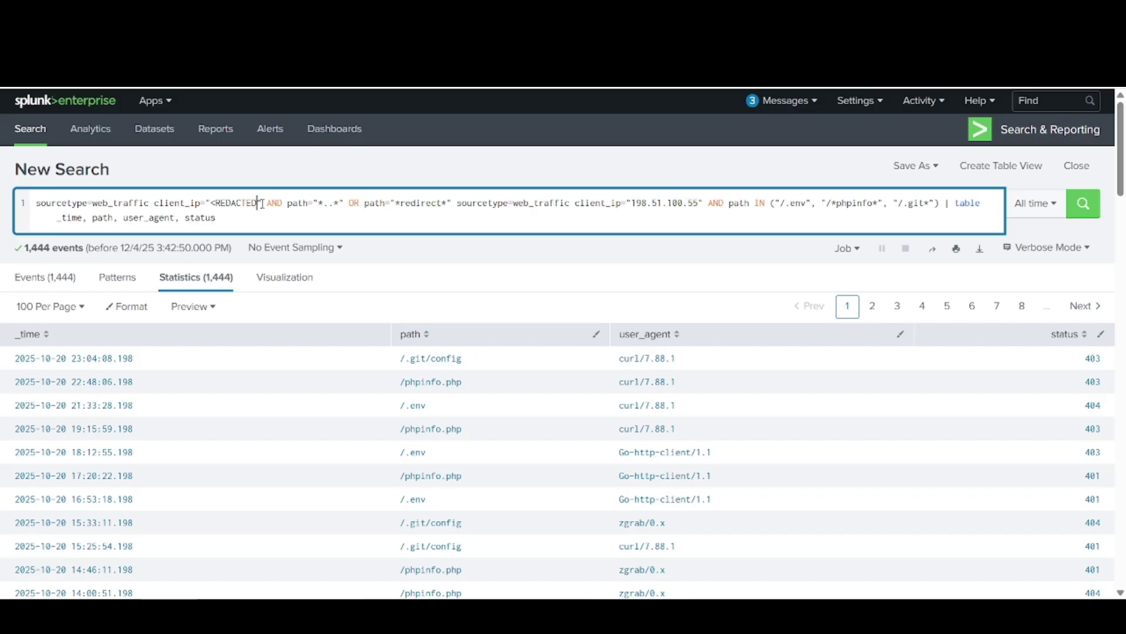
{"action": "key", "text": "BackSpace"}
{"action": "key", "text": "BackSpace"}
{"action": "key", "text": "BackSpace"}
{"action": "key", "text": "BackSpace"}
{"action": "key", "text": "BackSpace"}
{"action": "key", "text": "BackSpace"}
{"action": "key", "text": "BackSpace"}
{"action": "key", "text": "BackSpace"}
{"action": "key", "text": "BackSpace"}
{"action": "key", "text": "BackSpace"}
{"action": "key", "text": "ctrl+v"}
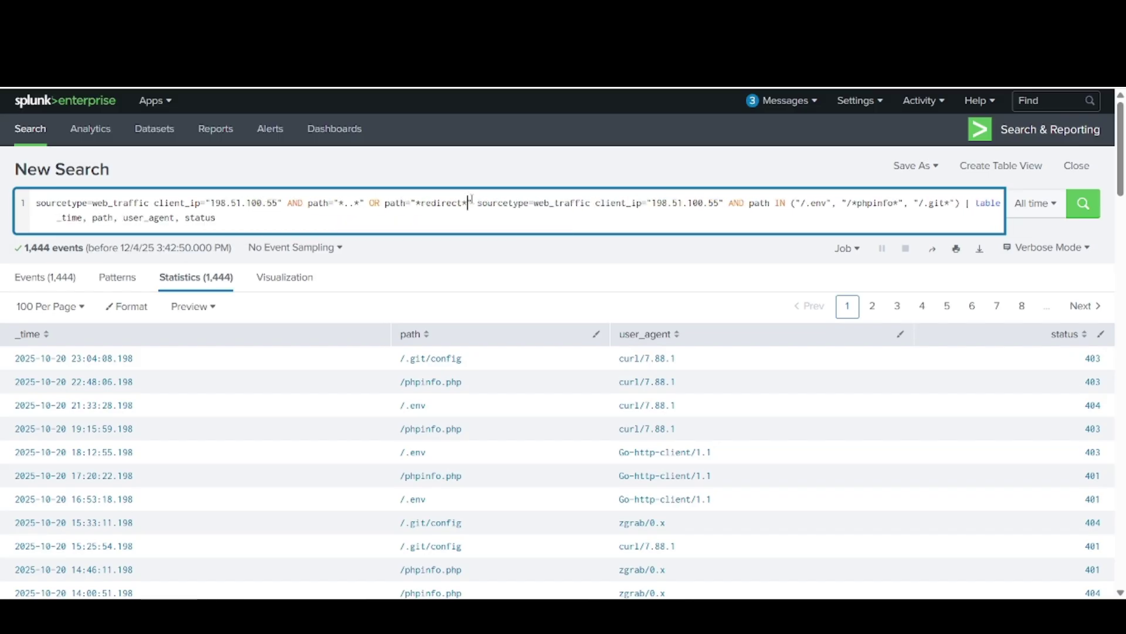
Step: Delete the leftover reconnaissance query after path="*redirect*" and run the search
{"action": "left_click_drag", "start_coordinate": [473, 203], "coordinate": [478, 241]}
{"action": "key", "text": "BackSpace"}
{"action": "key", "text": "Return"}
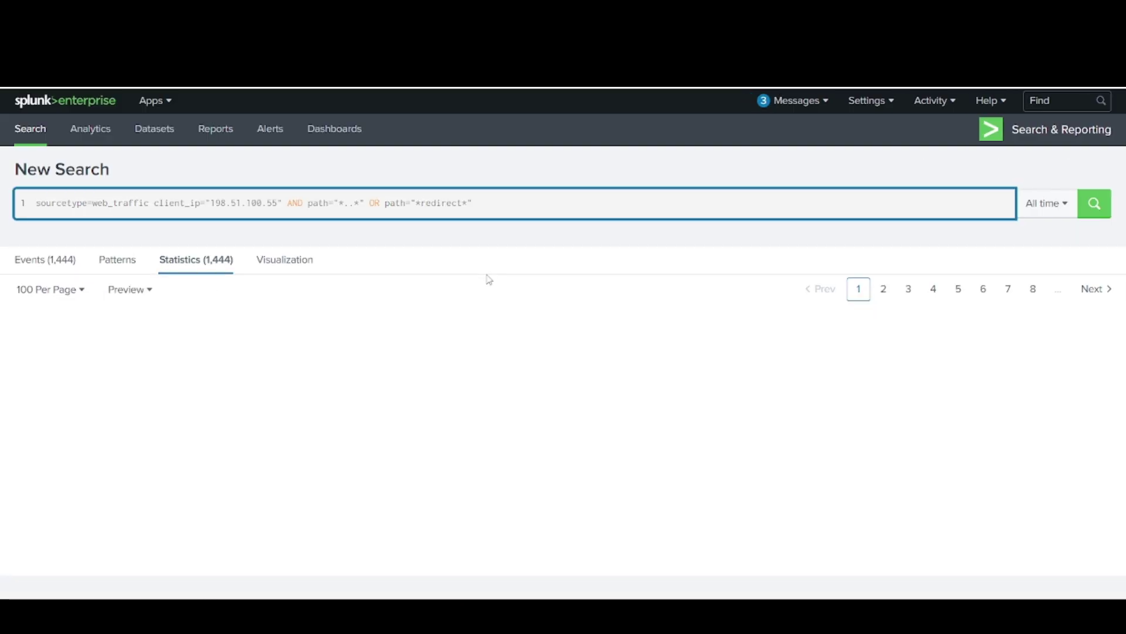
Step: Examine the path traversal and redirect requests in the event list and compare them with the room's example screenshot
{"action": "scroll", "coordinate": [224, 401], "scroll_direction": "down", "scroll_amount": 2}
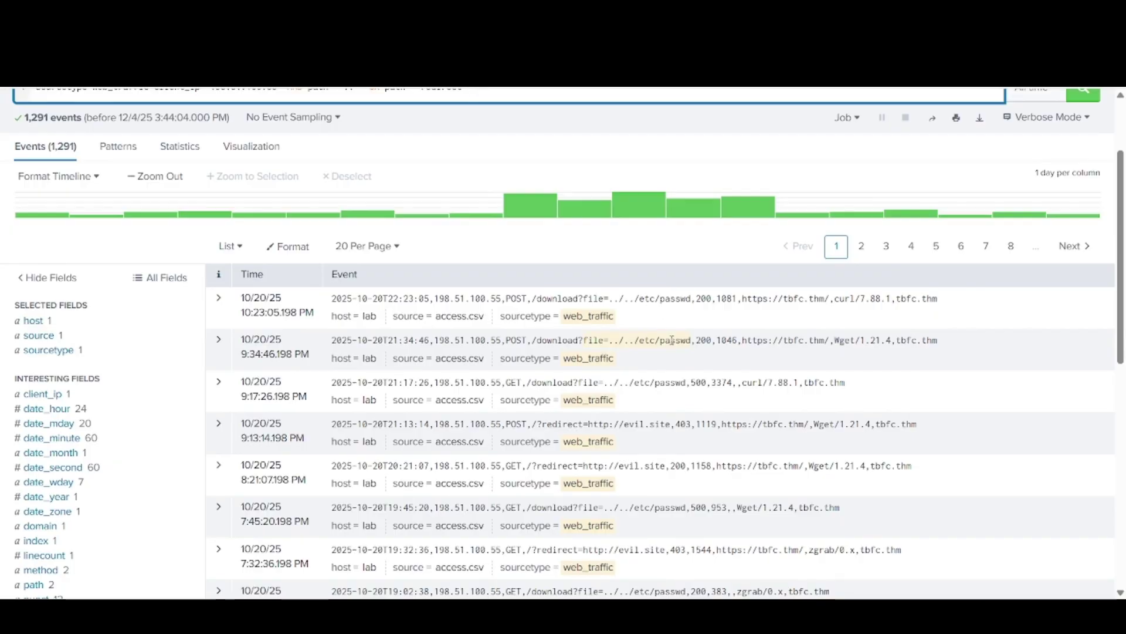
{"action": "scroll", "coordinate": [664, 430], "scroll_direction": "down", "scroll_amount": 2}
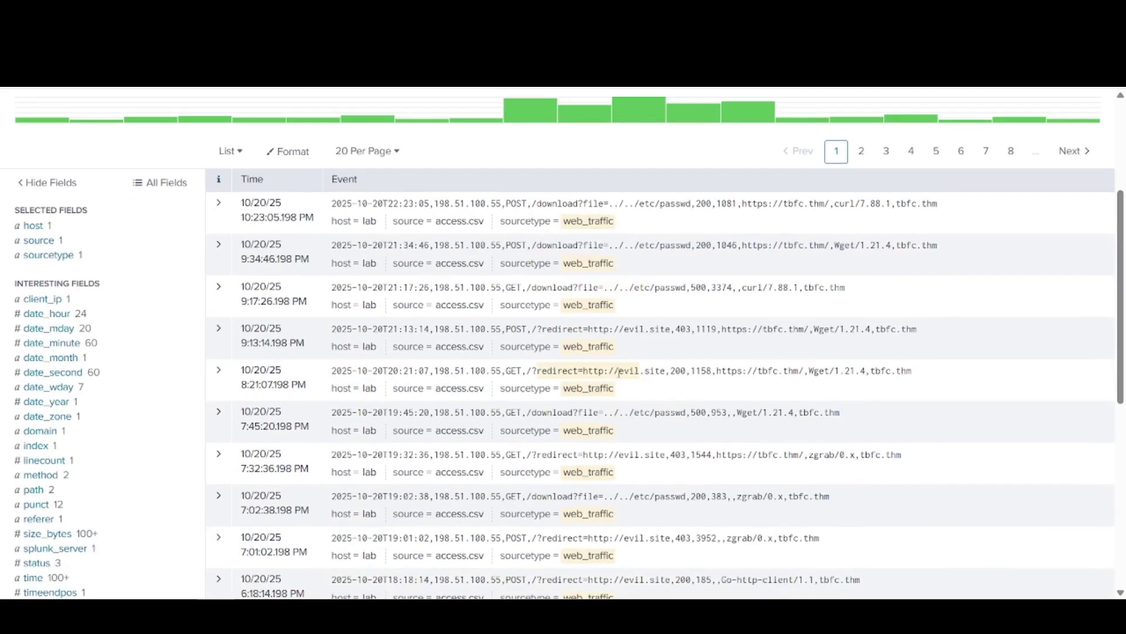
{"action": "scroll", "coordinate": [647, 408], "scroll_direction": "down", "scroll_amount": 1}
{"action": "scroll", "coordinate": [664, 502], "scroll_direction": "down", "scroll_amount": 5}
{"action": "scroll", "coordinate": [664, 502], "scroll_direction": "up", "scroll_amount": 10}
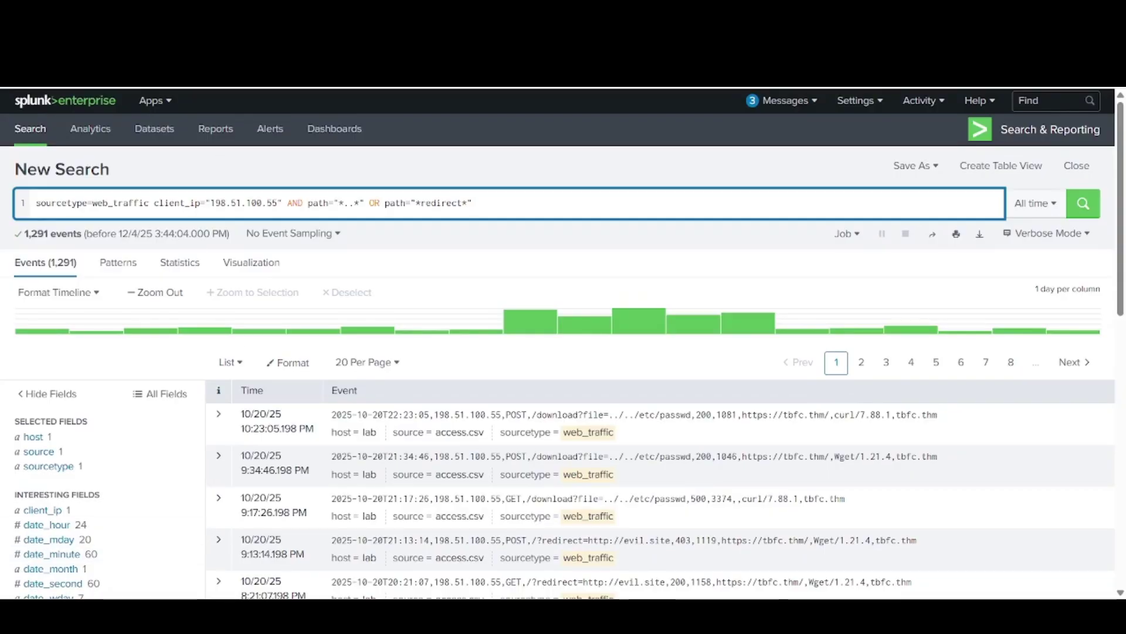
{"action": "key", "text": "ctrl+Tab"}
{"action": "scroll", "coordinate": [298, 361], "scroll_direction": "down", "scroll_amount": 2}
{"action": "left_click", "coordinate": [298, 361]}
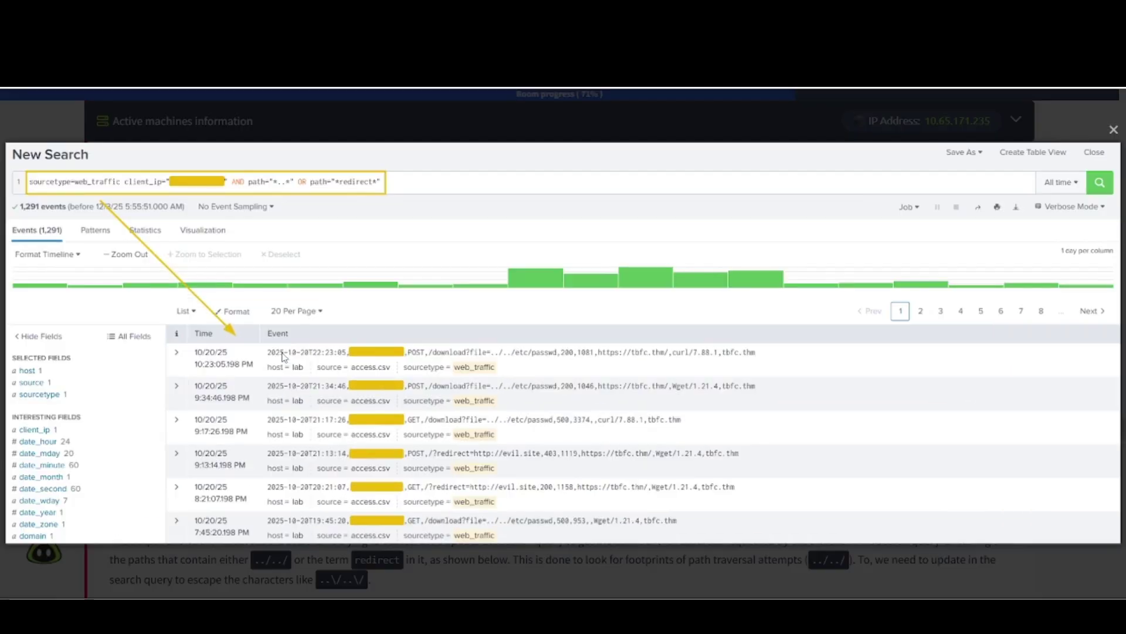
{"action": "left_click", "coordinate": [160, 544]}
Step: Copy the room's query with the escaped *..\/..\/* path and stats count by path, and replace the Splunk search with it
{"action": "scroll", "coordinate": [279, 362], "scroll_direction": "down", "scroll_amount": 4}
{"action": "scroll", "coordinate": [279, 362], "scroll_direction": "down", "scroll_amount": 2}
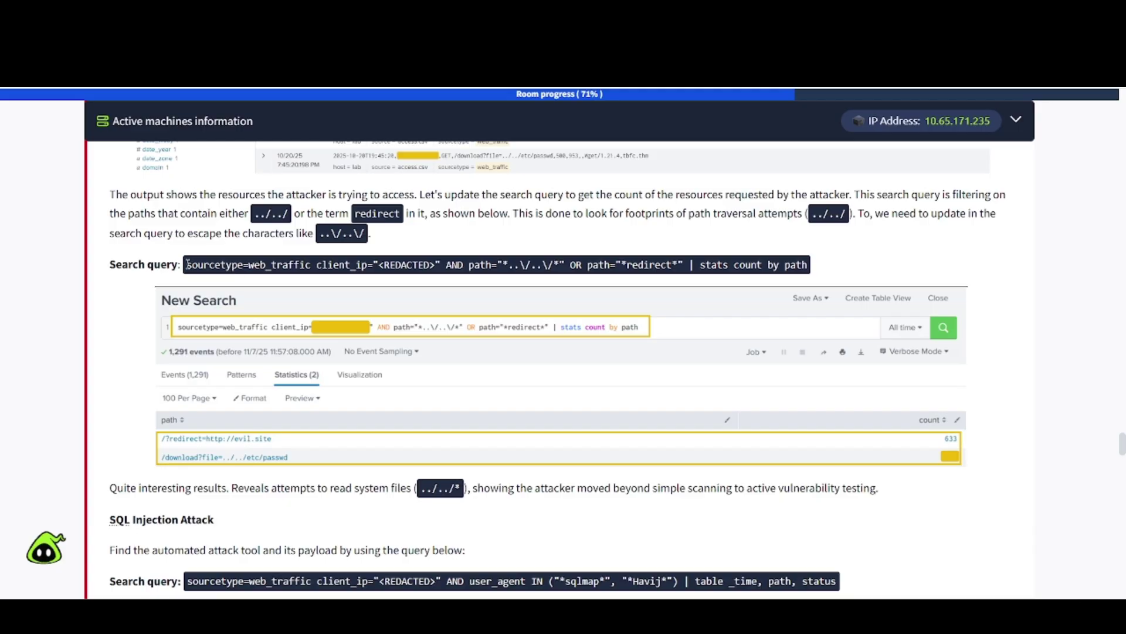
{"action": "left_click_drag", "start_coordinate": [188, 265], "coordinate": [809, 265]}
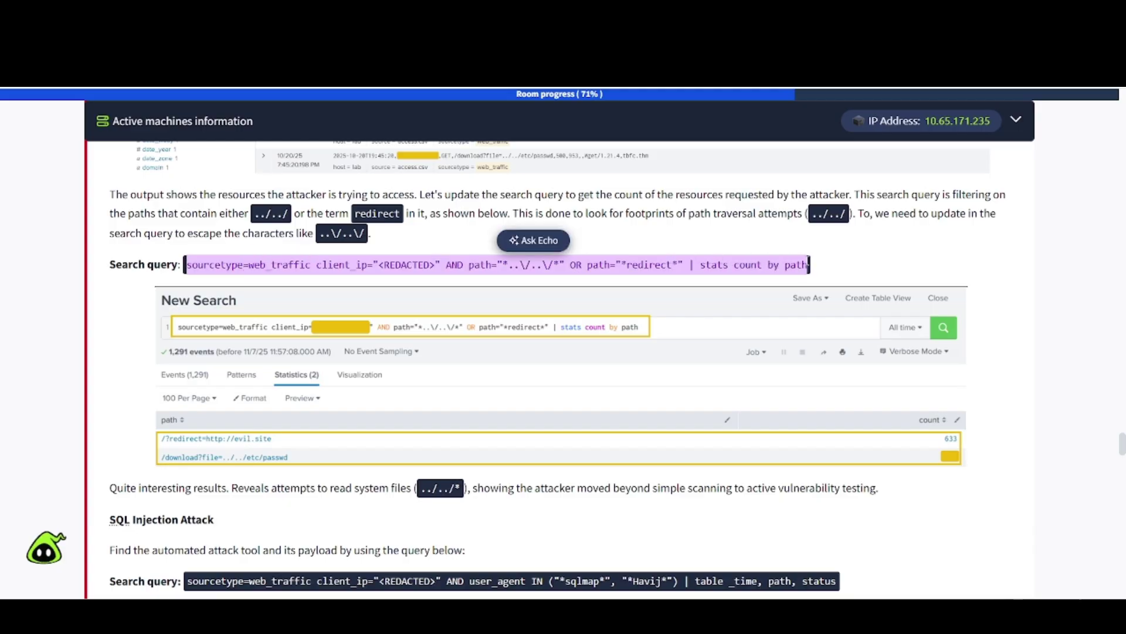
{"action": "scroll", "coordinate": [584, 332], "scroll_direction": "down", "scroll_amount": 2}
{"action": "left_click", "coordinate": [272, 286]}
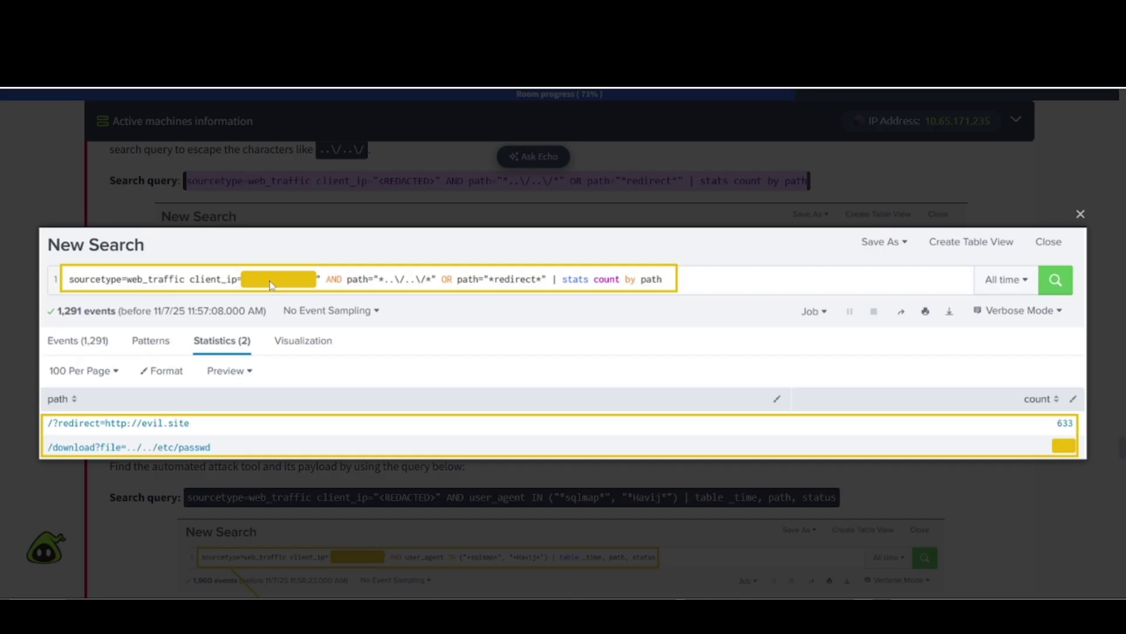
{"action": "left_click", "coordinate": [240, 532]}
{"action": "scroll", "coordinate": [240, 531], "scroll_direction": "down", "scroll_amount": 2}
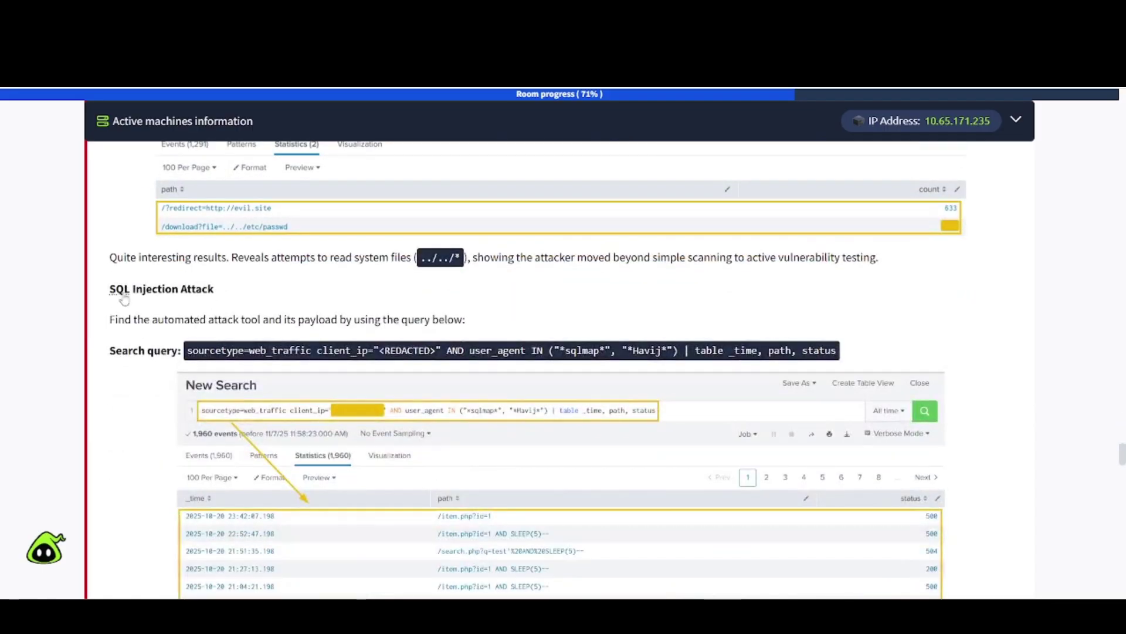
{"action": "key", "text": "alt+Tab"}
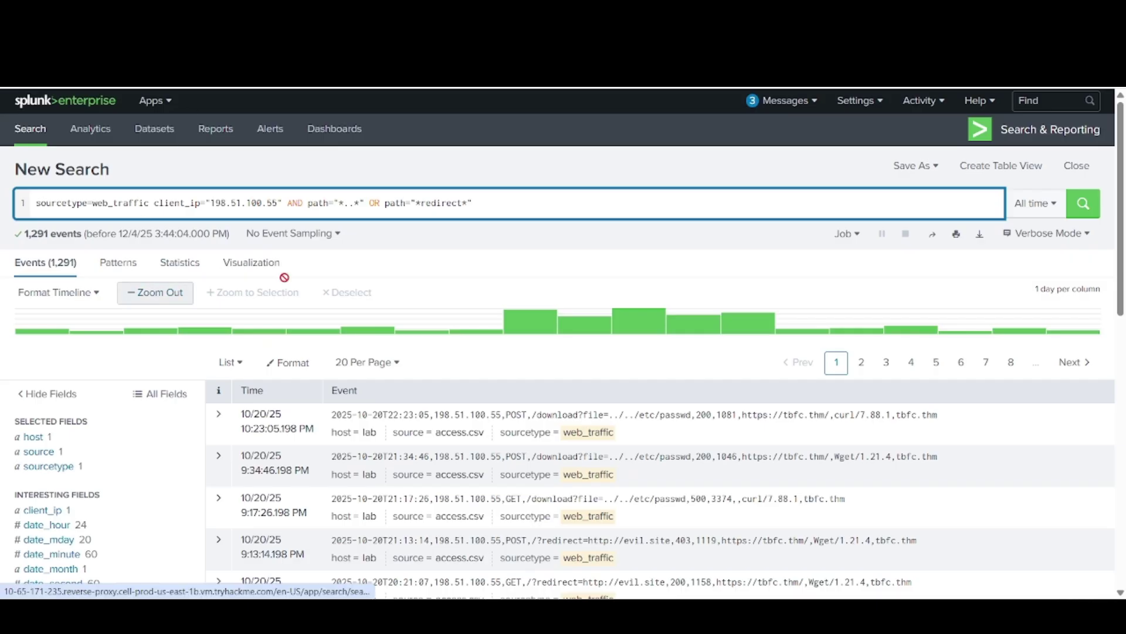
{"action": "key", "text": "ctrl+v"}
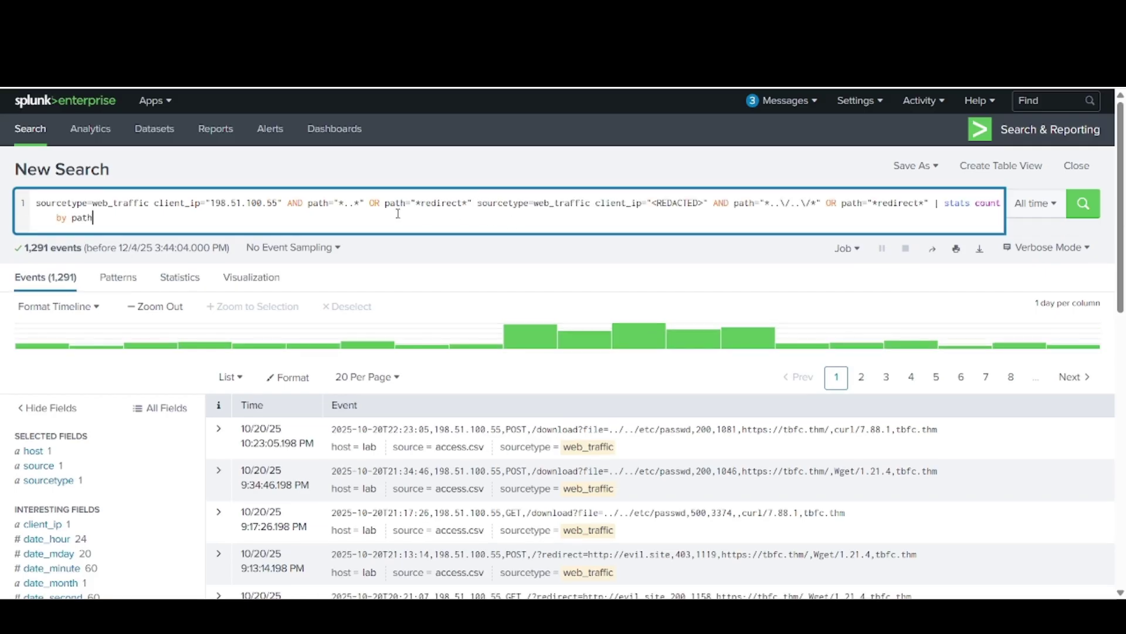
{"action": "left_click_drag", "start_coordinate": [276, 203], "coordinate": [211, 212]}
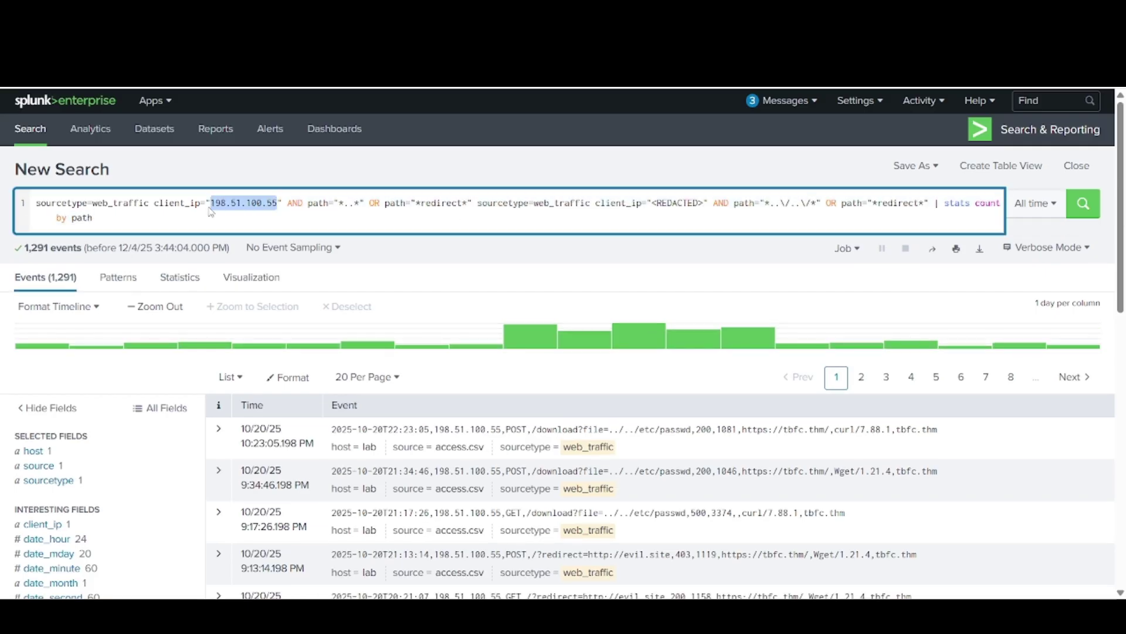
{"action": "left_click_drag", "start_coordinate": [478, 207], "coordinate": [34, 203]}
{"action": "key", "text": "BackSpace"}
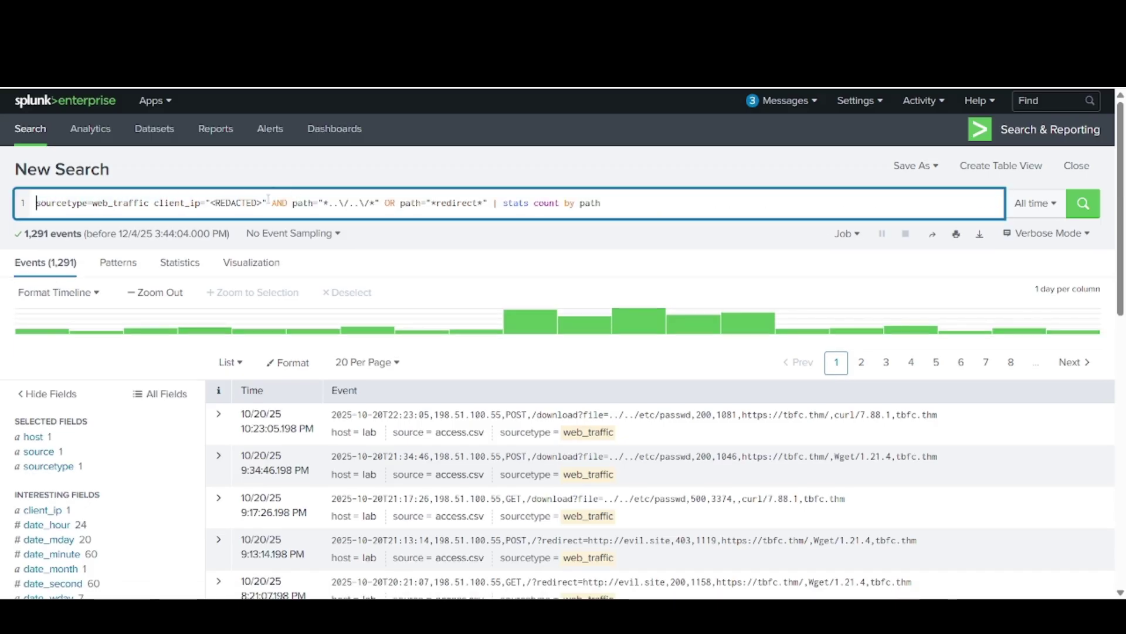
Step: Set the client_ip in the path count query to 198.51.100.55 in place of <REDACTED> and run the search
{"action": "left_click", "coordinate": [268, 202]}
{"action": "key", "text": "BackSpace"}
{"action": "key", "text": "BackSpace"}
{"action": "key", "text": "BackSpace"}
{"action": "key", "text": "BackSpace"}
{"action": "key", "text": "BackSpace"}
{"action": "key", "text": "BackSpace"}
{"action": "key", "text": "BackSpace"}
{"action": "key", "text": "BackSpace"}
{"action": "key", "text": "BackSpace"}
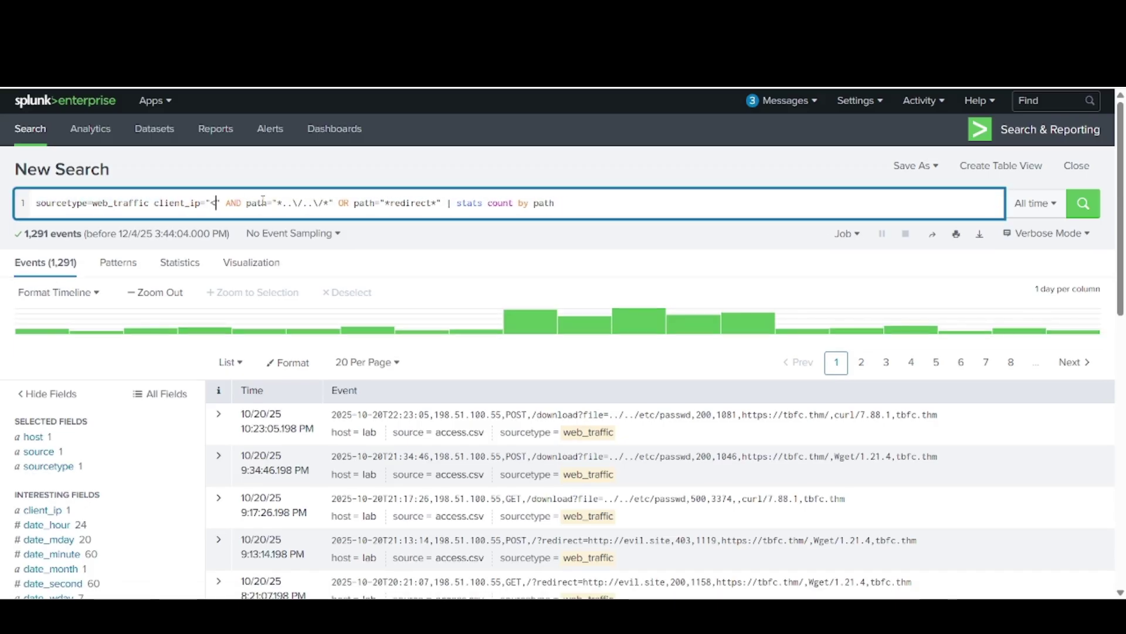
{"action": "key", "text": "BackSpace"}
{"action": "type", "text": "198.51.100.55"}
{"action": "key", "text": "Return"}
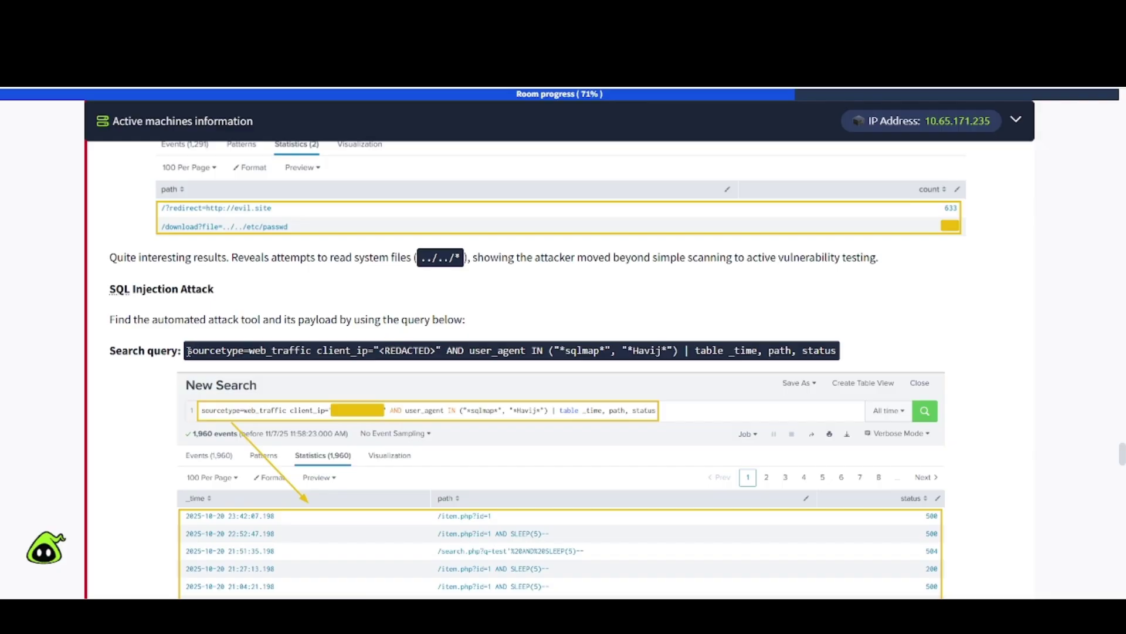
Step: Copy the room's SQL Injection query for the *sqlmap* and *Havij* user agents and replace the Splunk search with it
{"action": "left_click_drag", "start_coordinate": [188, 351], "coordinate": [878, 352]}
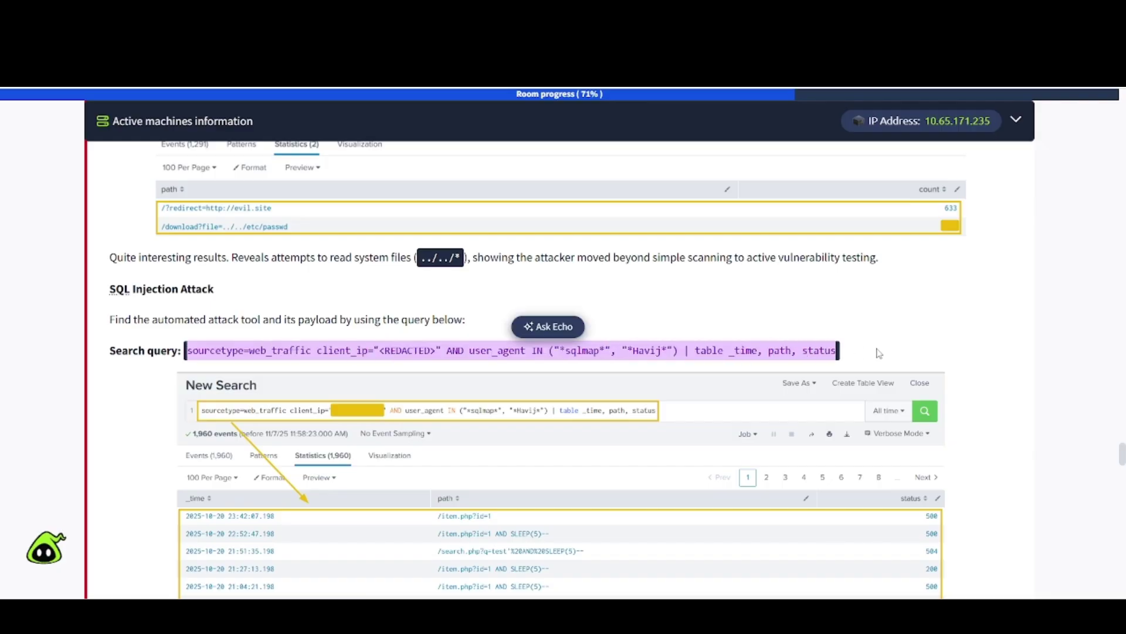
{"action": "left_click", "coordinate": [376, 496]}
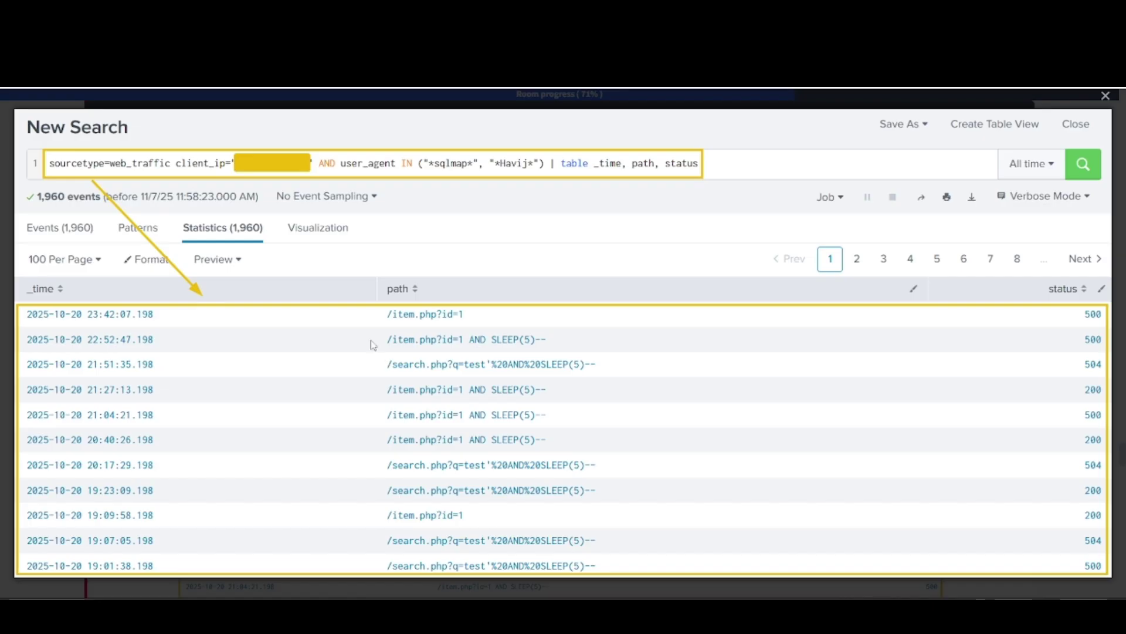
{"action": "left_click", "coordinate": [236, 596]}
{"action": "left_click", "coordinate": [246, 44]}
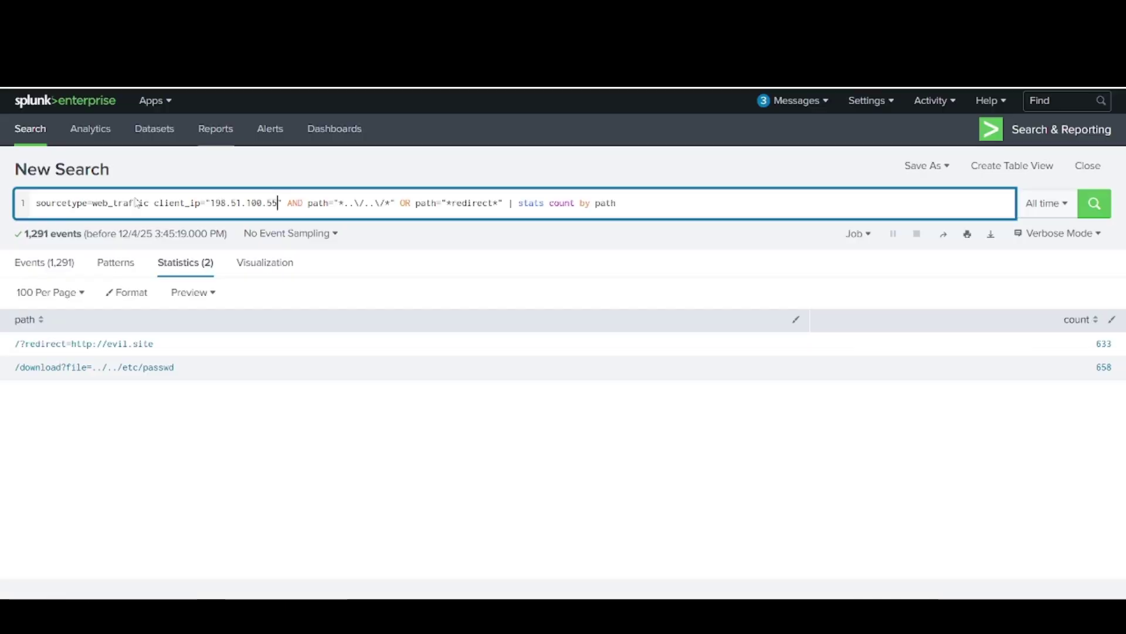
{"action": "left_click", "coordinate": [41, 206]}
{"action": "key", "text": "ctrl+v"}
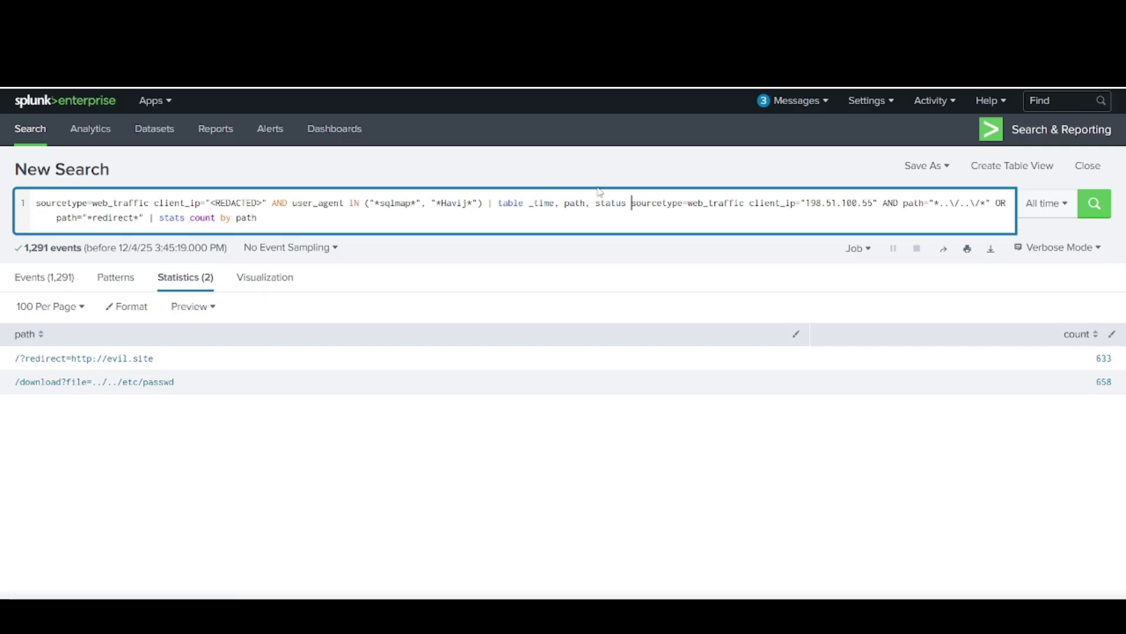
{"action": "left_click_drag", "start_coordinate": [807, 200], "coordinate": [874, 201]}
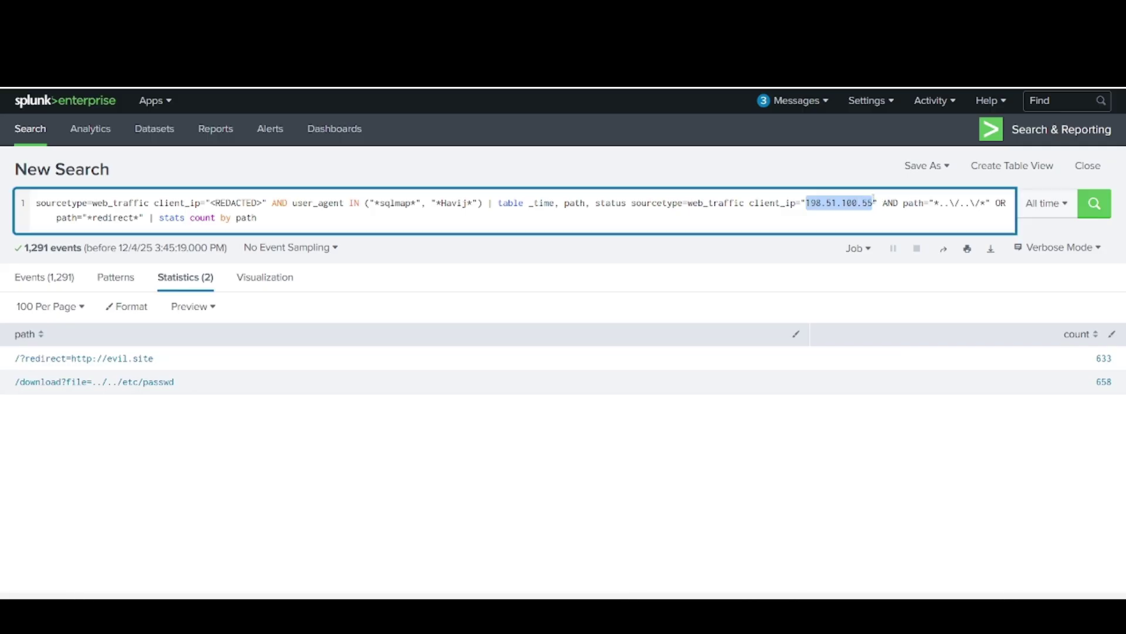
{"action": "left_click_drag", "start_coordinate": [298, 224], "coordinate": [629, 203]}
{"action": "key", "text": "BackSpace"}
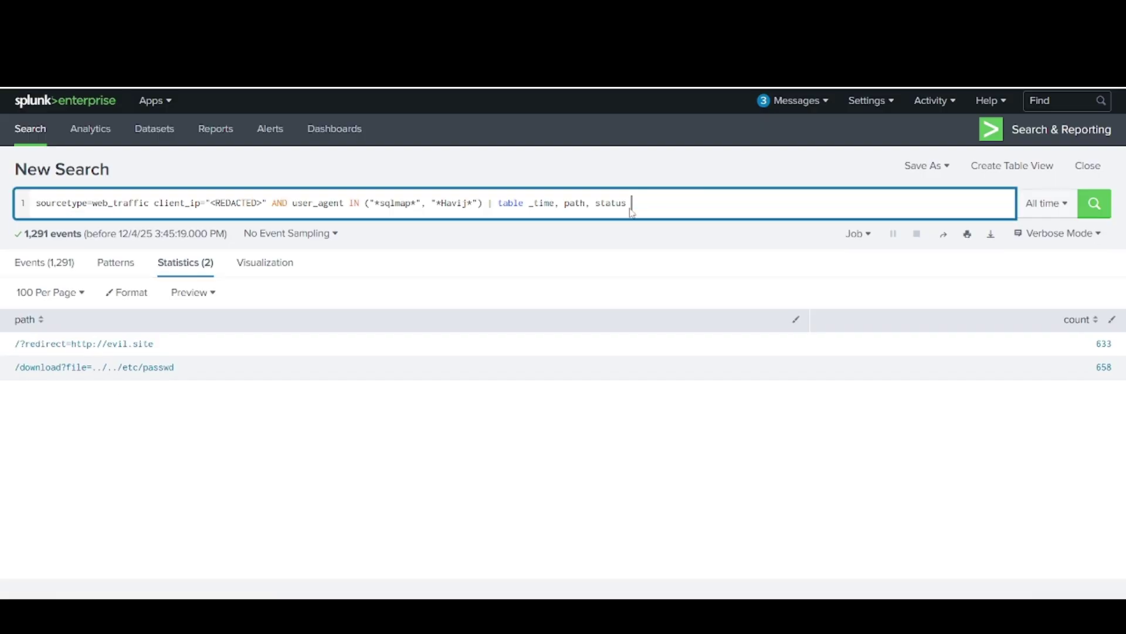
Step: Replace the <REDACTED> placeholder in the SQL injection query with 198.51.100.55 and run the search
{"action": "left_click", "coordinate": [263, 203]}
{"action": "key", "text": "BackSpace"}
{"action": "key", "text": "BackSpace"}
{"action": "key", "text": "BackSpace"}
{"action": "key", "text": "BackSpace"}
{"action": "key", "text": "BackSpace"}
{"action": "key", "text": "BackSpace"}
{"action": "key", "text": "BackSpace"}
{"action": "key", "text": "BackSpace"}
{"action": "key", "text": "BackSpace"}
{"action": "key", "text": "BackSpace"}
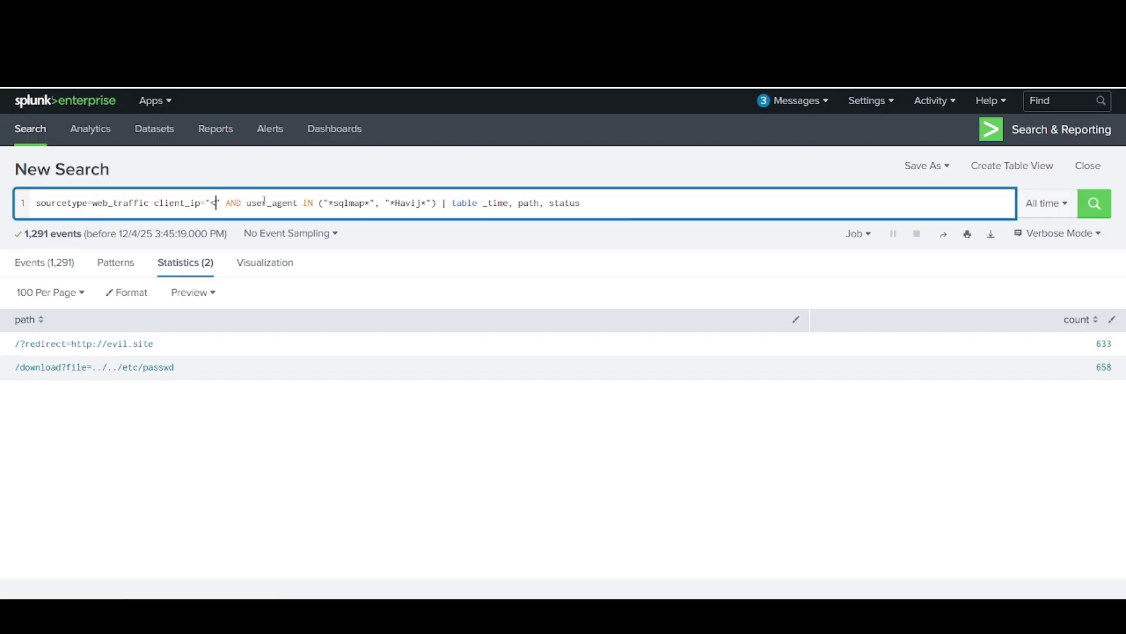
{"action": "type", "text": "198.51.100.55"}
{"action": "key", "text": "Return"}
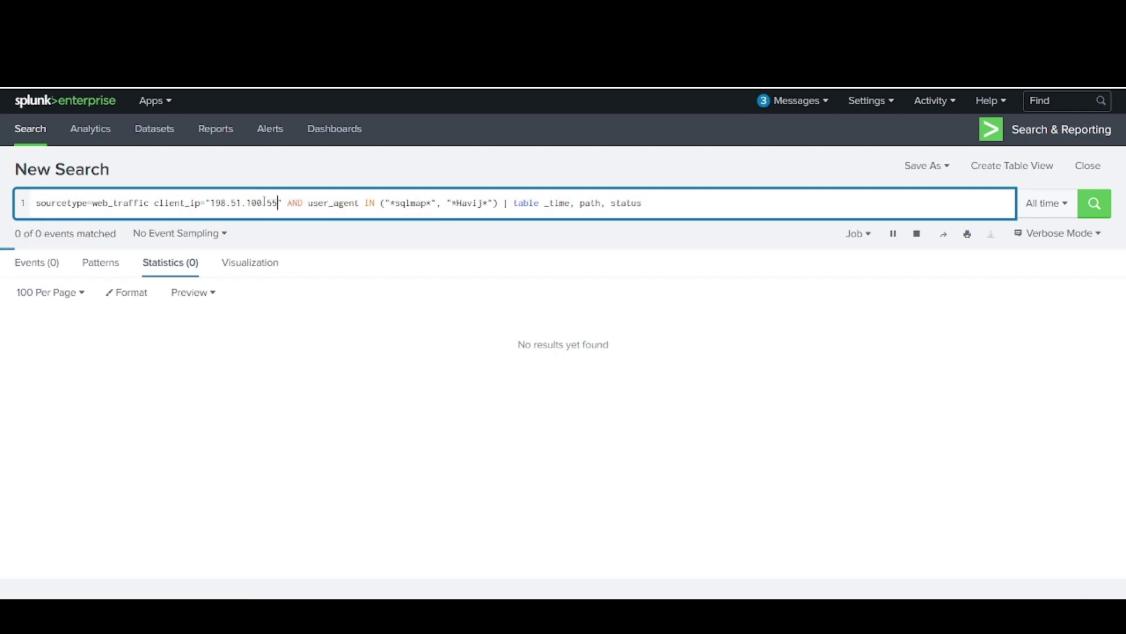
Step: Examine the paths, timestamps and status codes in the sqlmap and Havij results, paging ahead to page 7
{"action": "scroll", "coordinate": [297, 457], "scroll_direction": "down", "scroll_amount": 10}
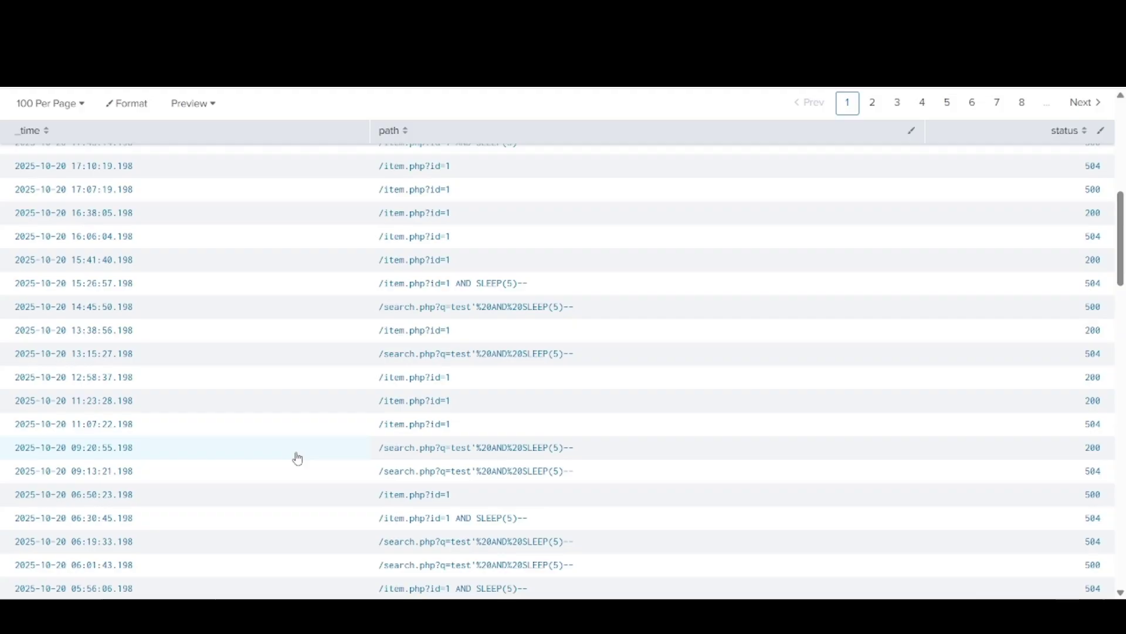
{"action": "scroll", "coordinate": [505, 392], "scroll_direction": "down", "scroll_amount": 15}
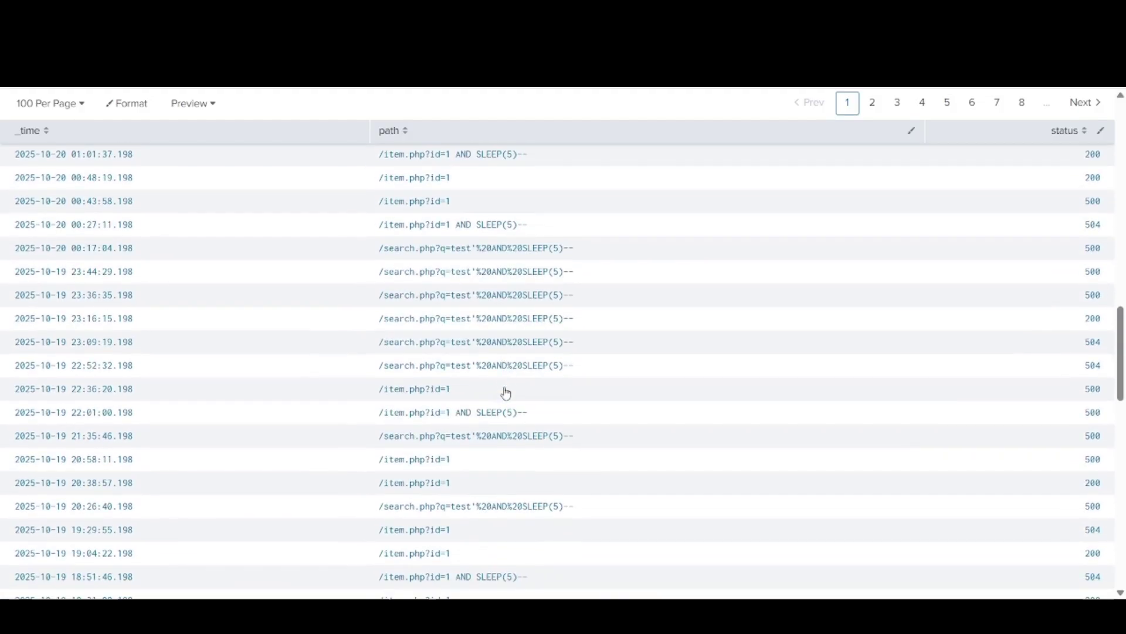
{"action": "scroll", "coordinate": [505, 388], "scroll_direction": "down", "scroll_amount": 10}
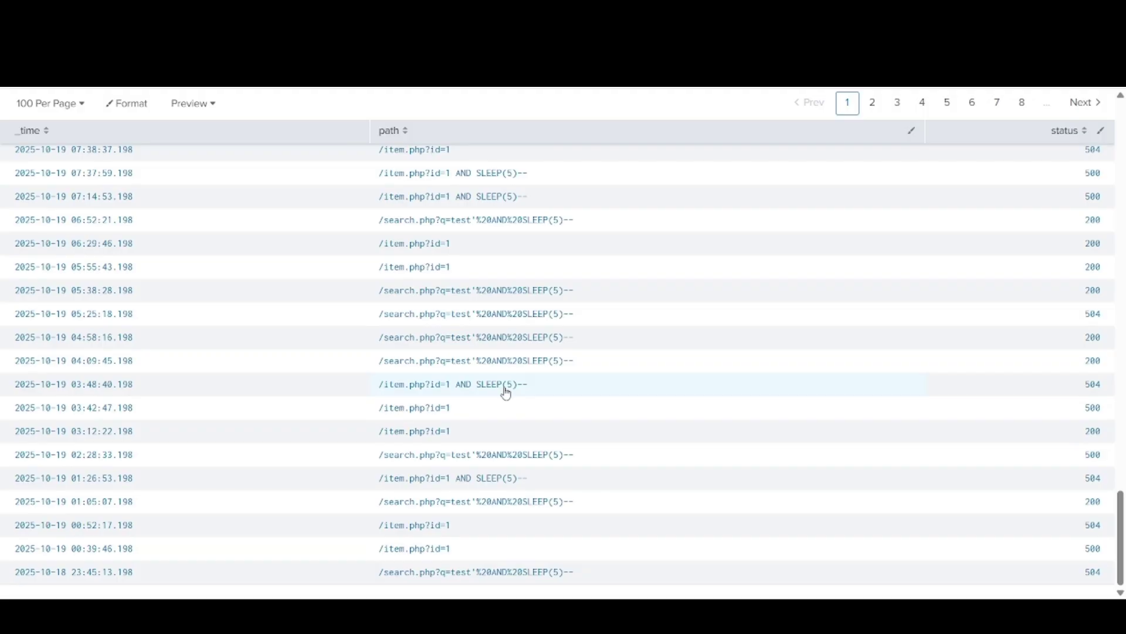
{"action": "scroll", "coordinate": [505, 392], "scroll_direction": "up", "scroll_amount": 20}
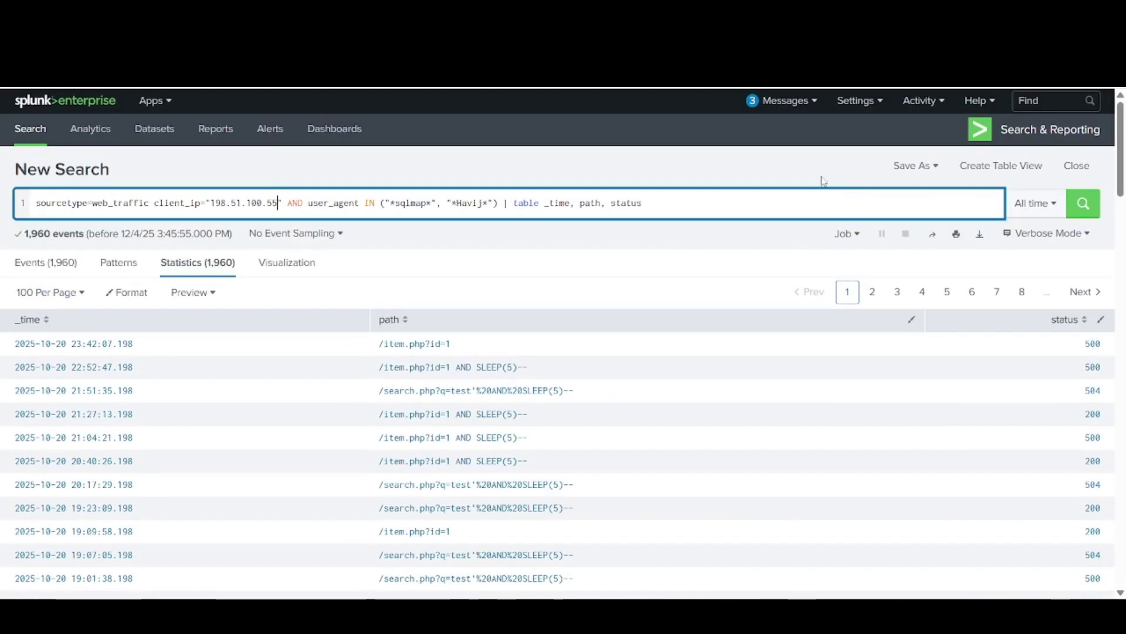
{"action": "left_click", "coordinate": [1077, 293]}
{"action": "left_click", "coordinate": [1078, 297]}
{"action": "left_click", "coordinate": [1078, 296]}
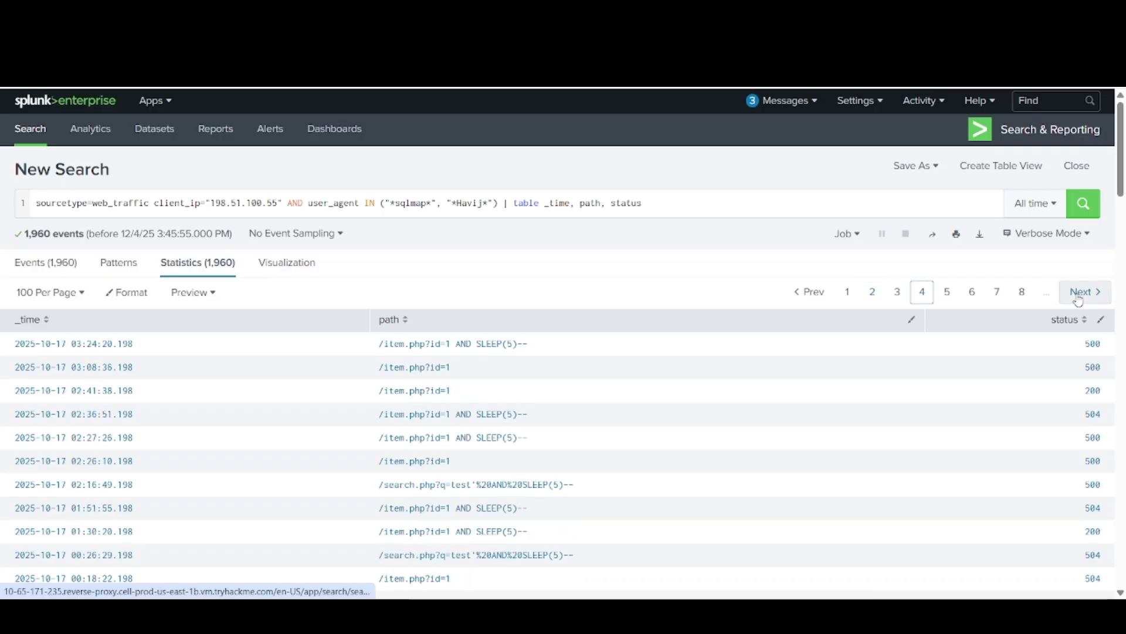
{"action": "left_click", "coordinate": [1078, 296]}
{"action": "left_click", "coordinate": [1078, 297]}
{"action": "left_click", "coordinate": [1079, 296]}
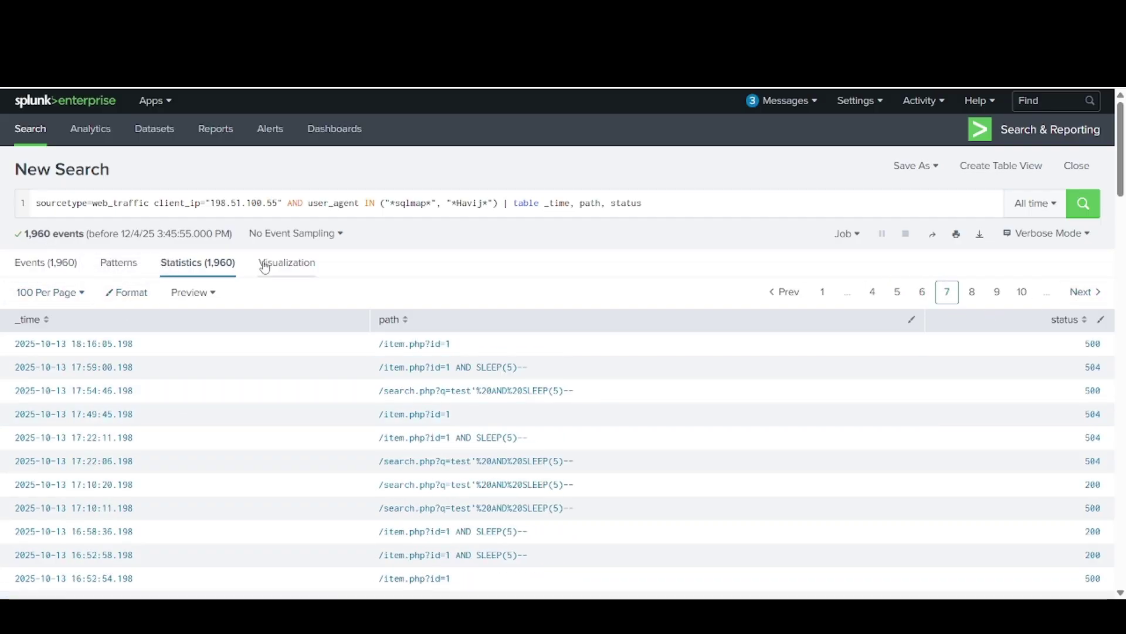
Step: Switch to the TryHackMe room and review the SQL Injection Attack section, including its enlarged results screenshot
{"action": "left_click", "coordinate": [282, 12]}
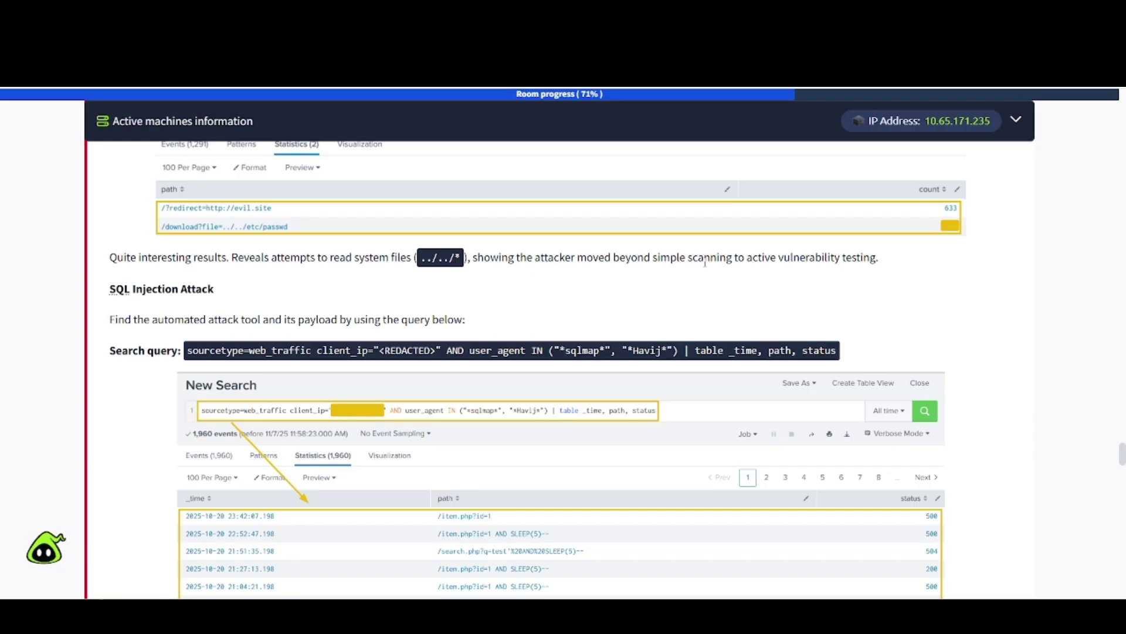
{"action": "scroll", "coordinate": [319, 239], "scroll_direction": "down", "scroll_amount": 2}
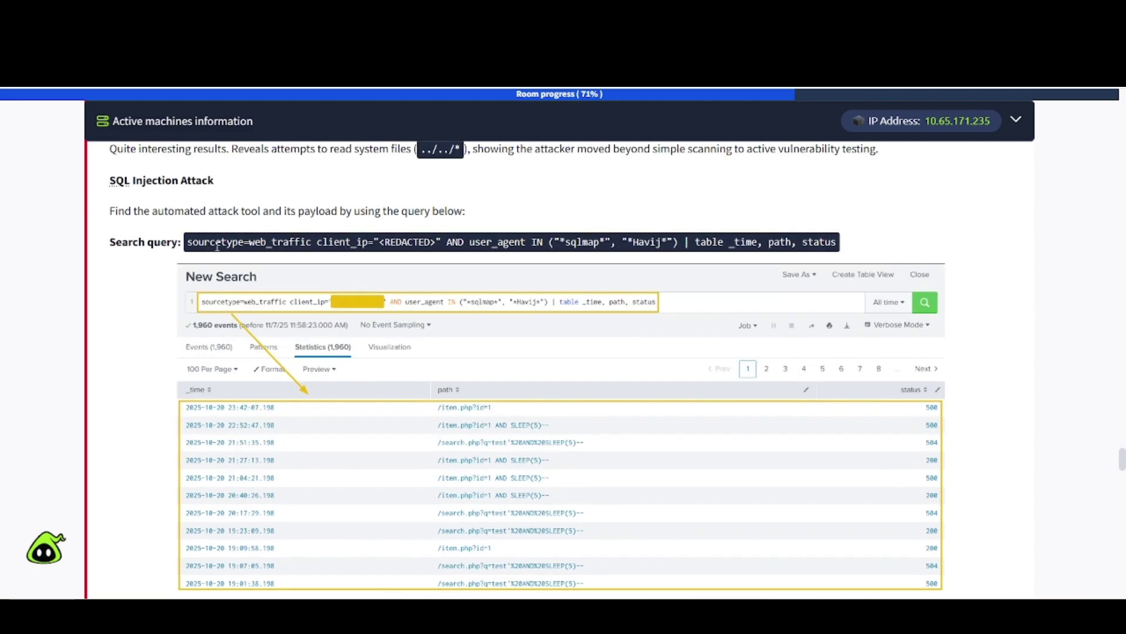
{"action": "scroll", "coordinate": [319, 240], "scroll_direction": "up", "scroll_amount": 1}
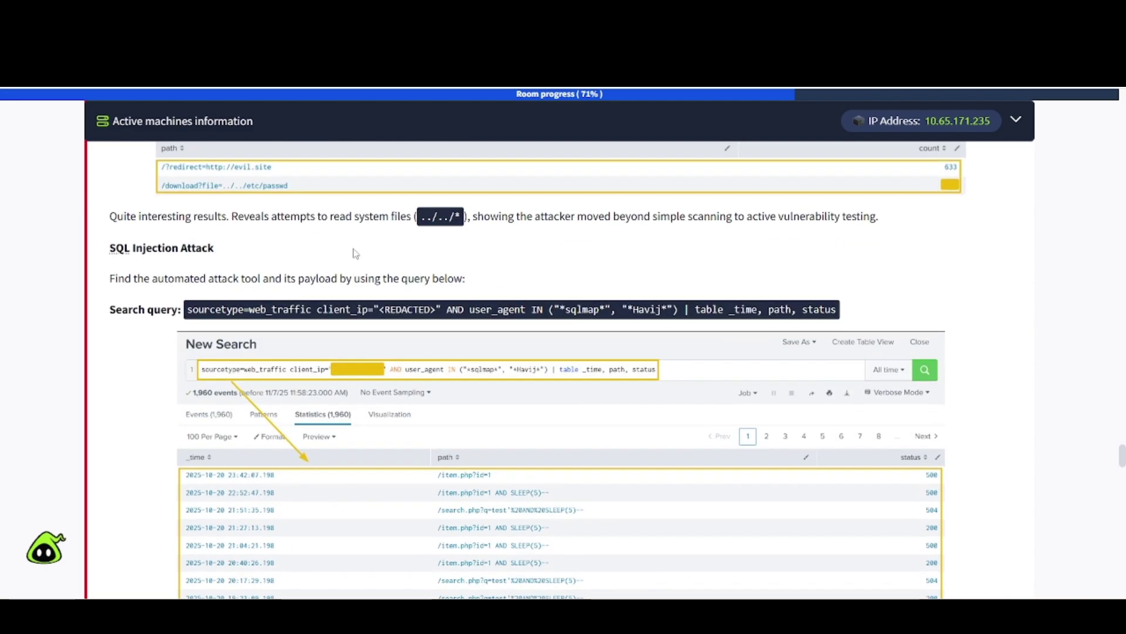
{"action": "scroll", "coordinate": [174, 304], "scroll_direction": "down", "scroll_amount": 6}
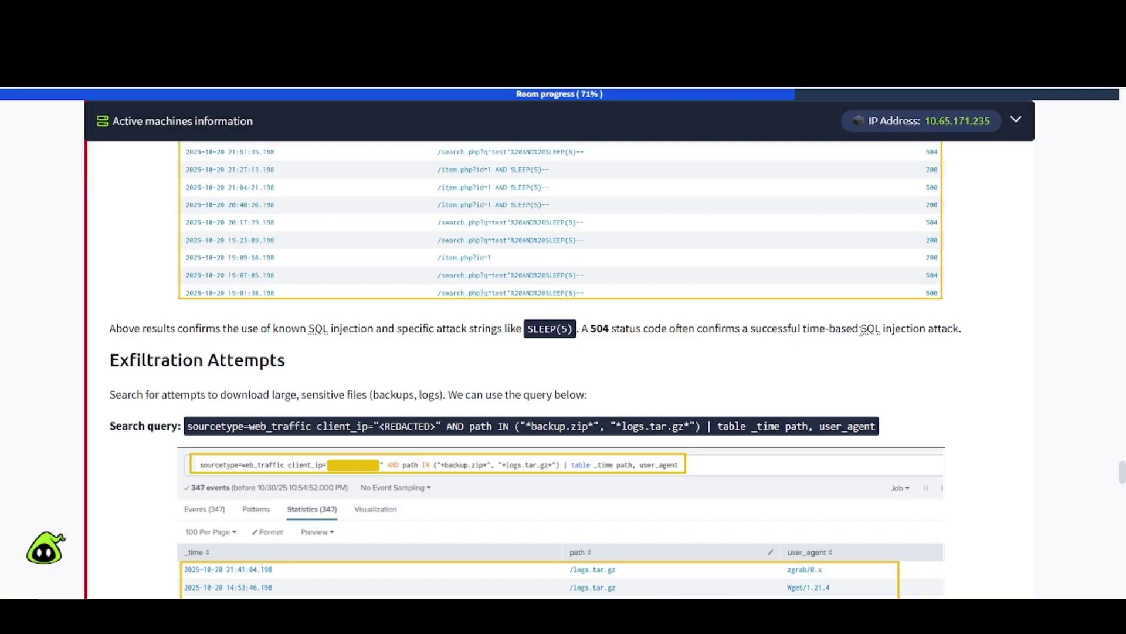
{"action": "left_click", "coordinate": [774, 176]}
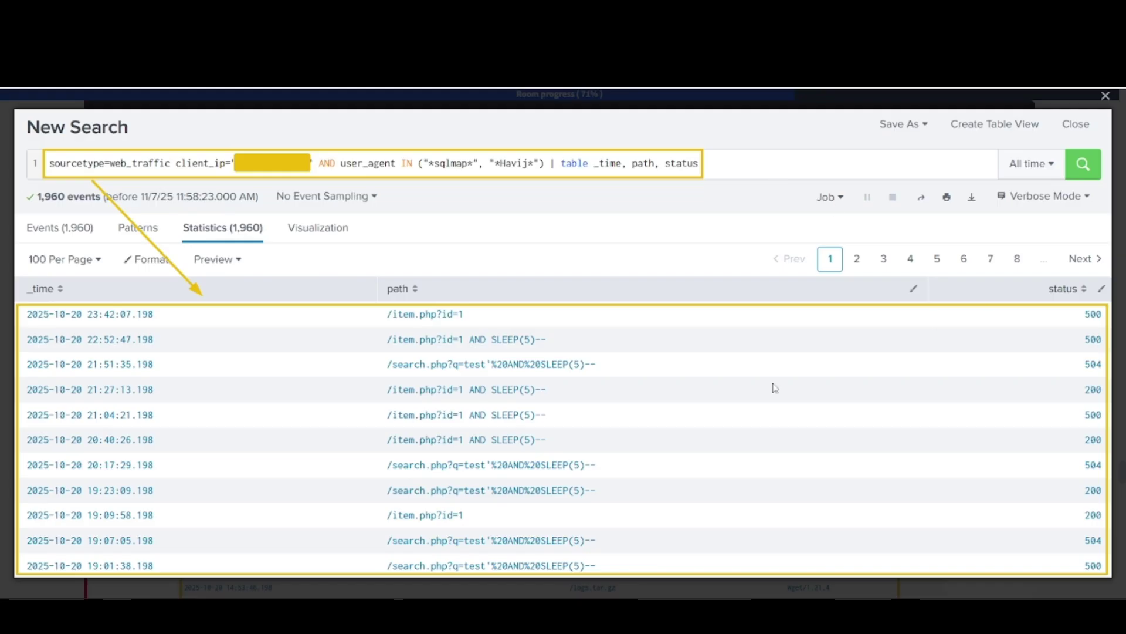
{"action": "left_click", "coordinate": [13, 287]}
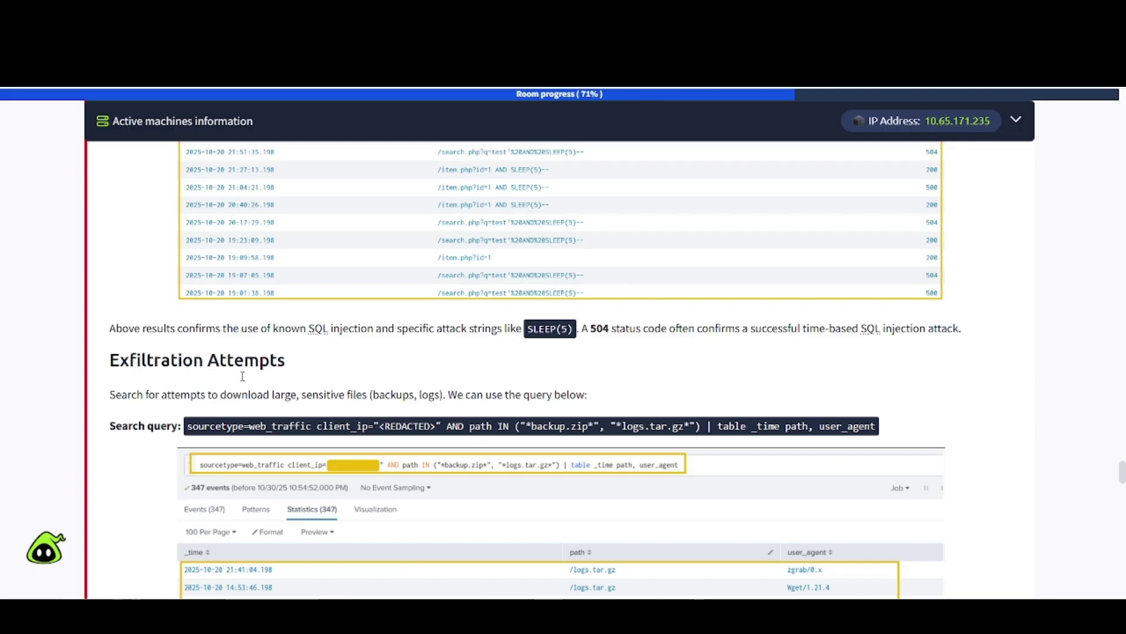
Step: Copy the room's Exfiltration Attempts query for *backup.zip* and *logs.tar.gz* and replace the Splunk search with it
{"action": "scroll", "coordinate": [243, 375], "scroll_direction": "down", "scroll_amount": 3}
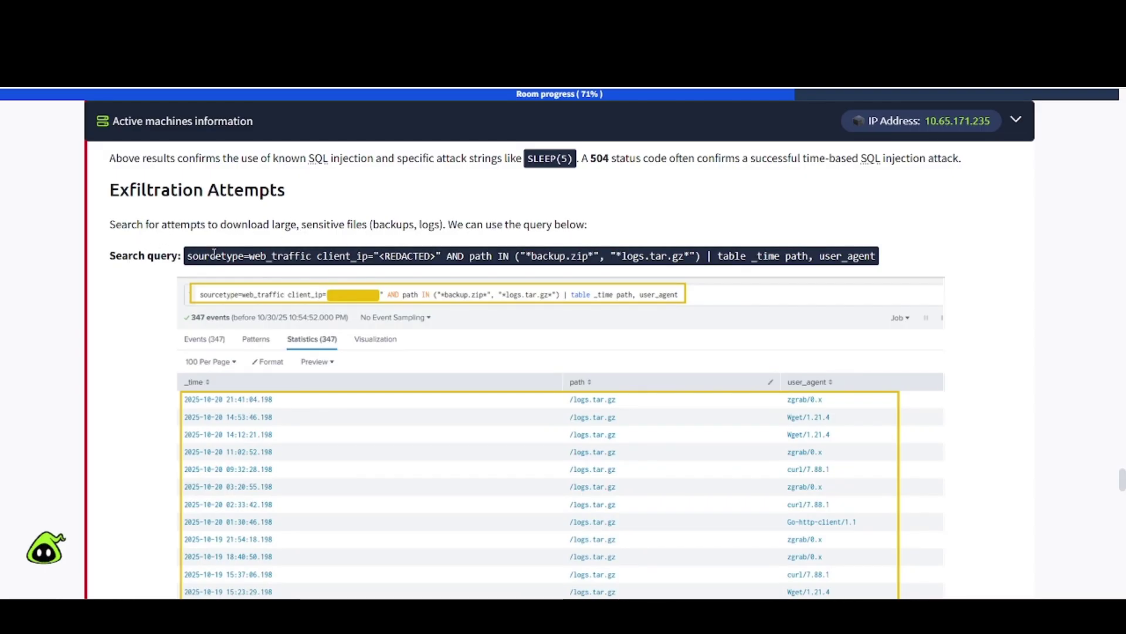
{"action": "left_click_drag", "start_coordinate": [187, 260], "coordinate": [881, 254]}
{"action": "left_click", "coordinate": [376, 213]}
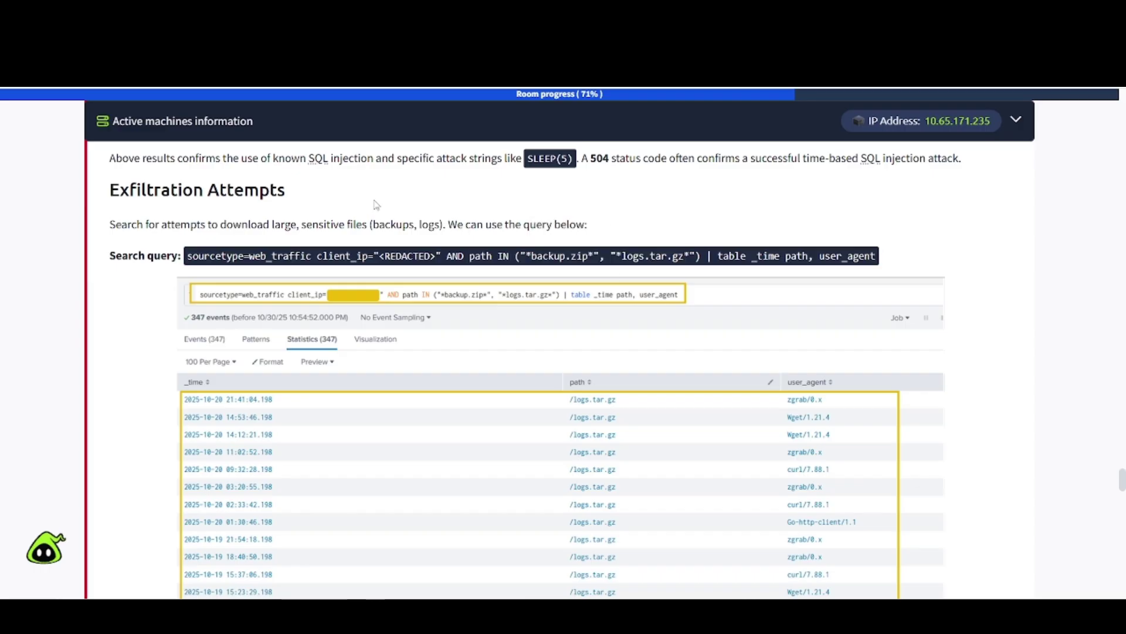
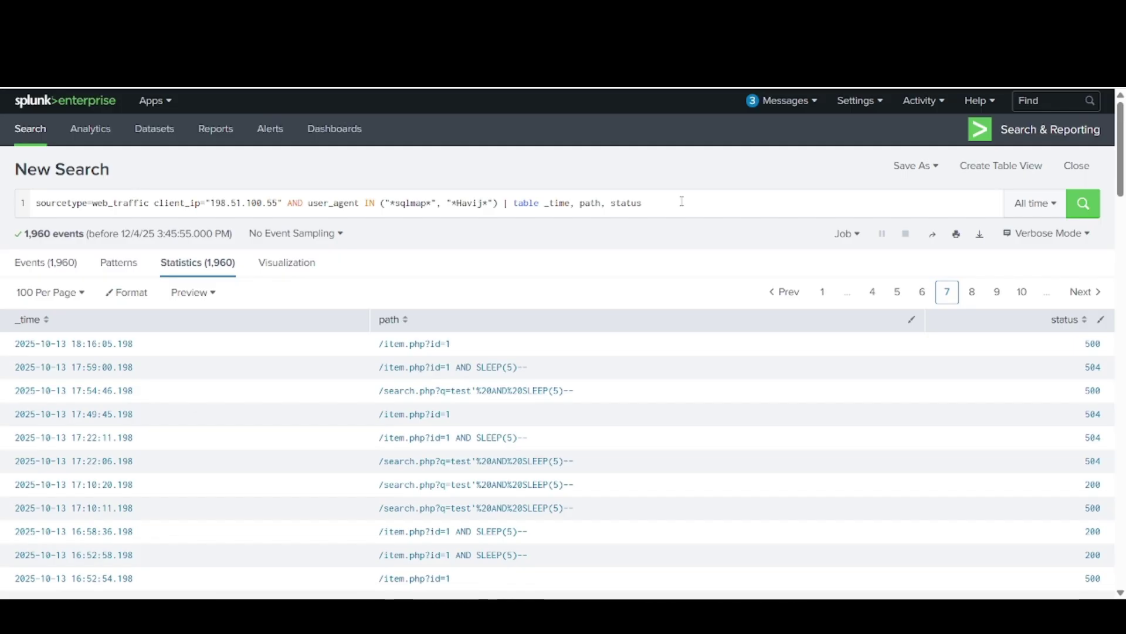
{"action": "left_click", "coordinate": [683, 202]}
{"action": "type", "text": "sourcetype=web_traffic client_ip=\"<REDACTED>\" AND path IN (\"*backup.zip*\", \"*logs.tar.gz*\") | table _time path, user_agent"}
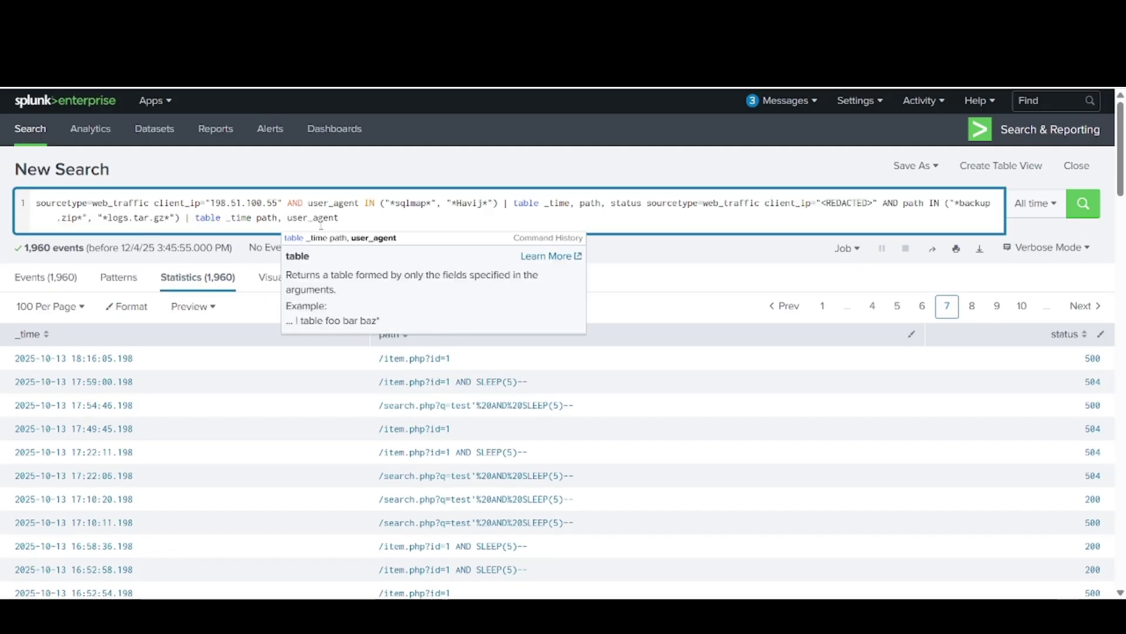
{"action": "left_click_drag", "start_coordinate": [278, 203], "coordinate": [213, 206]}
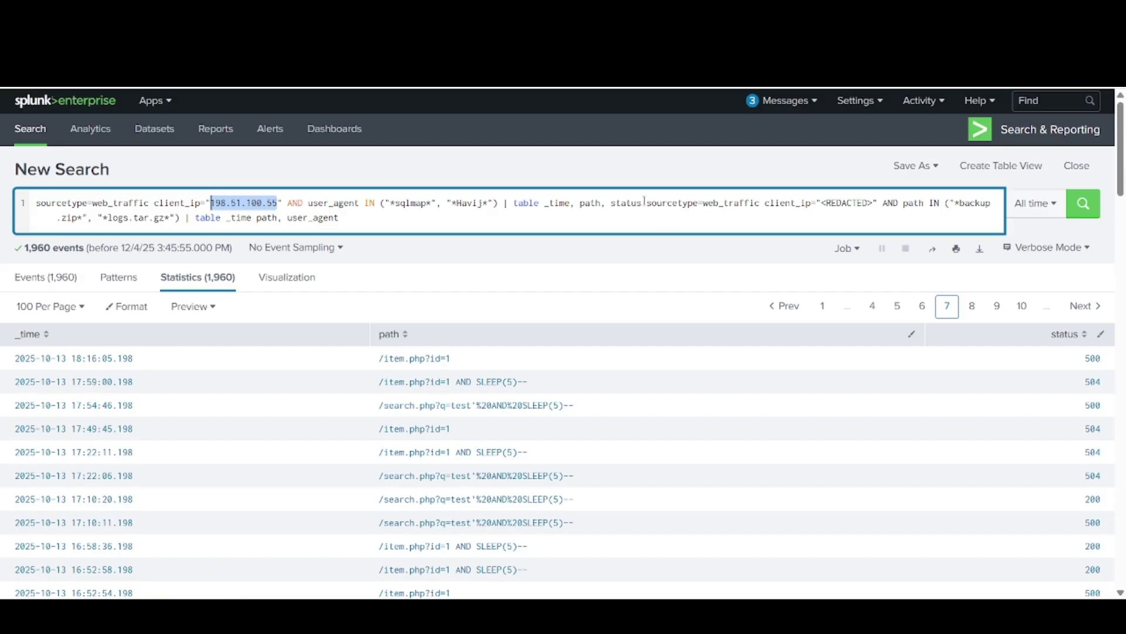
{"action": "left_click_drag", "start_coordinate": [645, 203], "coordinate": [9, 212]}
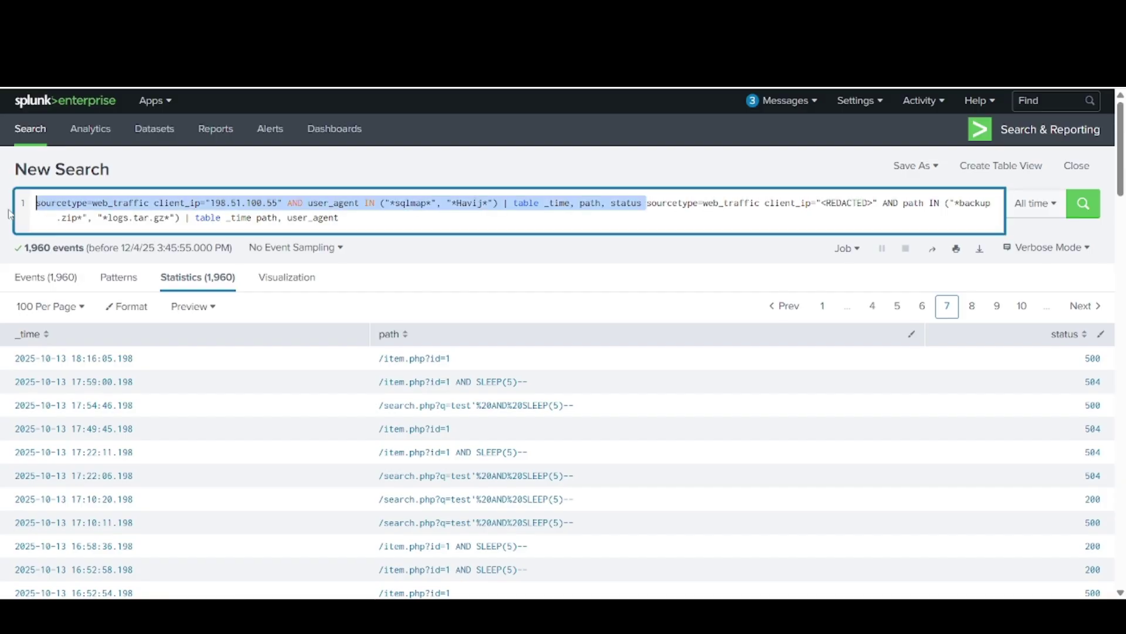
{"action": "key", "text": "BackSpace"}
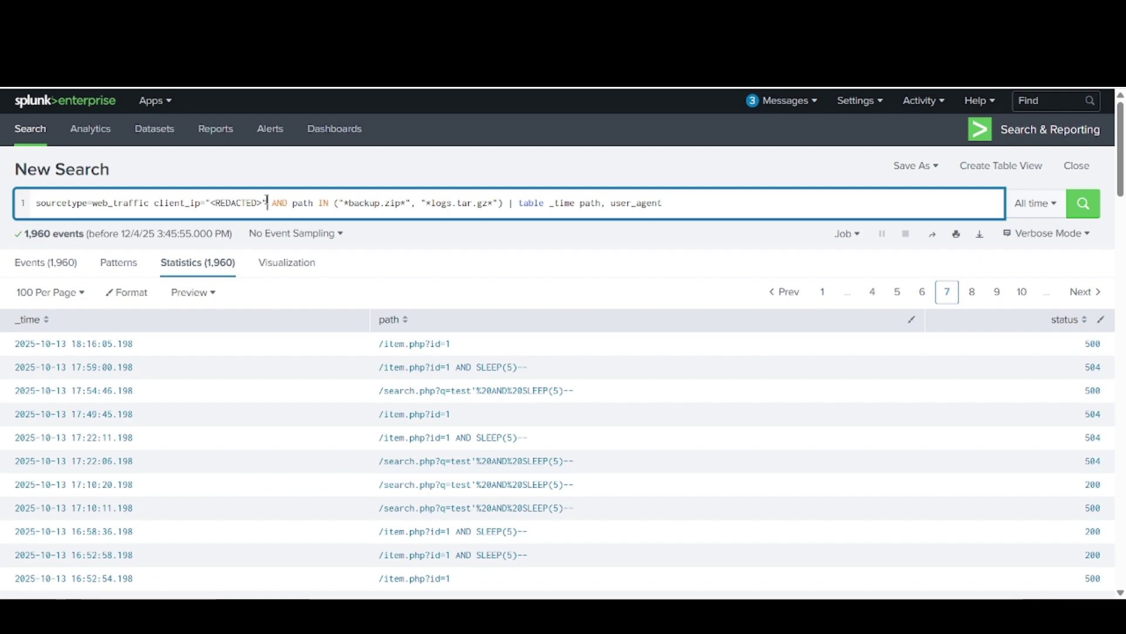
Step: Replace the <REDACTED> placeholder in the exfiltration query with 198.51.100.55 and run the search
{"action": "key", "text": "BackSpace"}
{"action": "key", "text": "BackSpace"}
{"action": "key", "text": "BackSpace"}
{"action": "key", "text": "BackSpace"}
{"action": "key", "text": "BackSpace"}
{"action": "key", "text": "BackSpace"}
{"action": "key", "text": "BackSpace"}
{"action": "key", "text": "BackSpace"}
{"action": "key", "text": "BackSpace"}
{"action": "key", "text": "BackSpace"}
{"action": "type", "text": "198.51.100.55"}
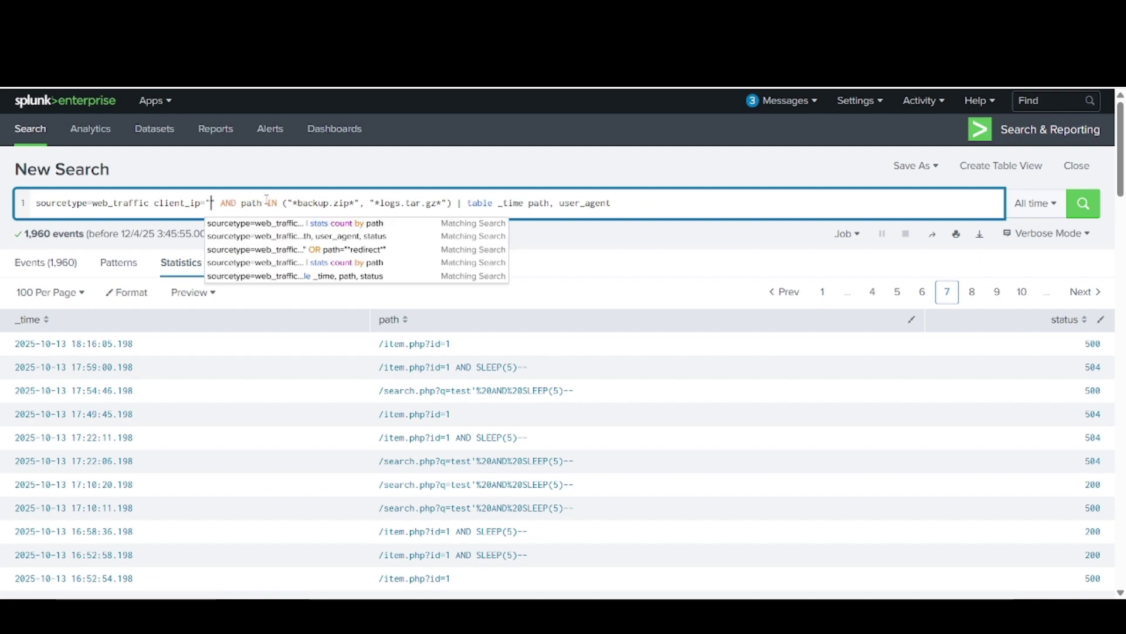
{"action": "key", "text": "Return"}
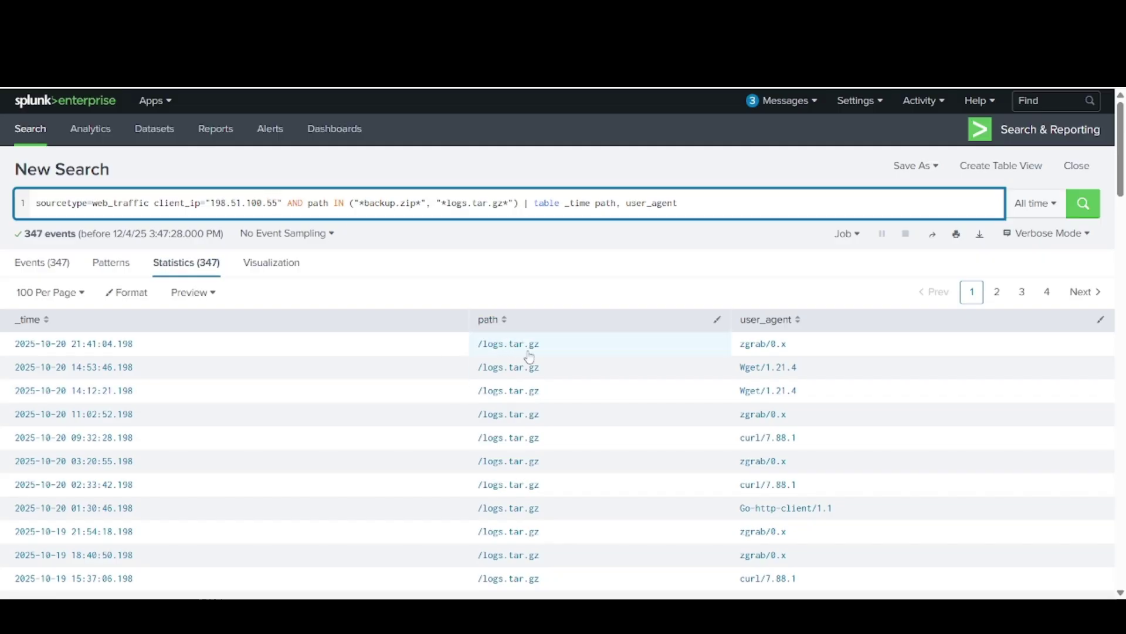
Step: Examine the exfiltration results' paths and user agents, and read the room's explanation through the Ransomware Staging & RCE section
{"action": "scroll", "coordinate": [768, 470], "scroll_direction": "down", "scroll_amount": 20}
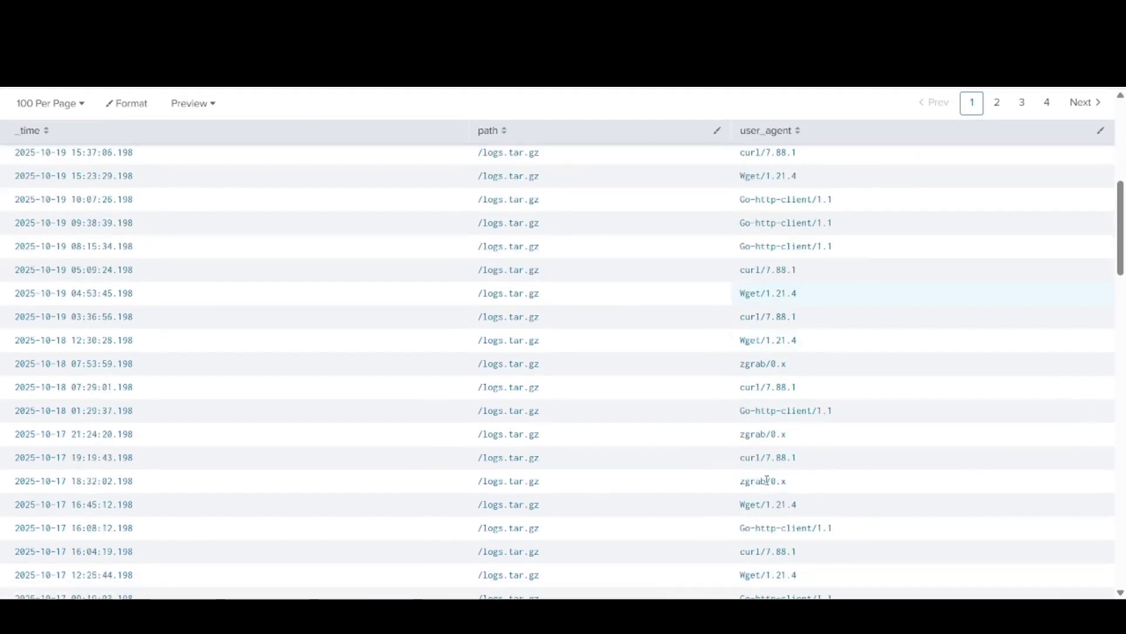
{"action": "scroll", "coordinate": [766, 475], "scroll_direction": "up", "scroll_amount": 20}
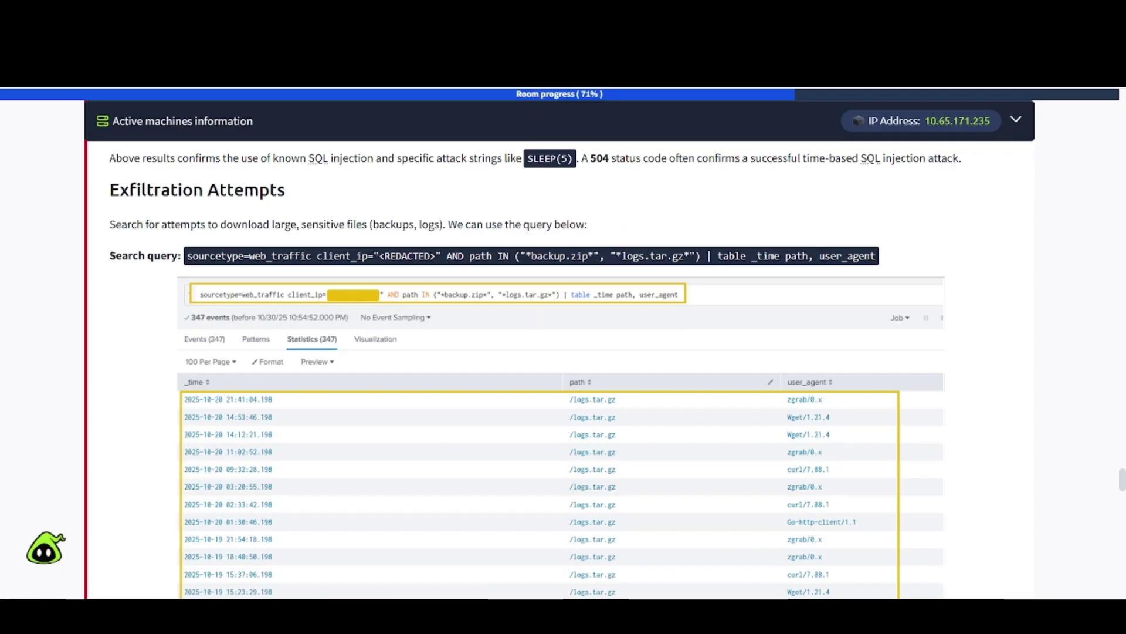
{"action": "scroll", "coordinate": [212, 383], "scroll_direction": "down", "scroll_amount": 5}
{"action": "left_click", "coordinate": [258, 269]}
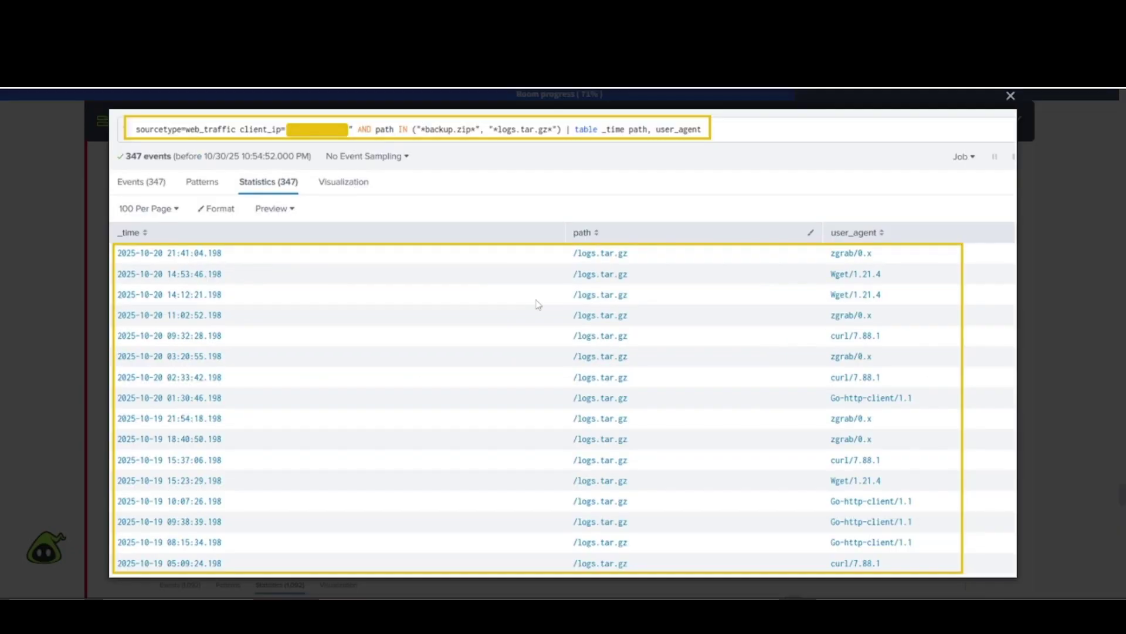
{"action": "left_click", "coordinate": [32, 343]}
{"action": "scroll", "coordinate": [255, 228], "scroll_direction": "down", "scroll_amount": 3}
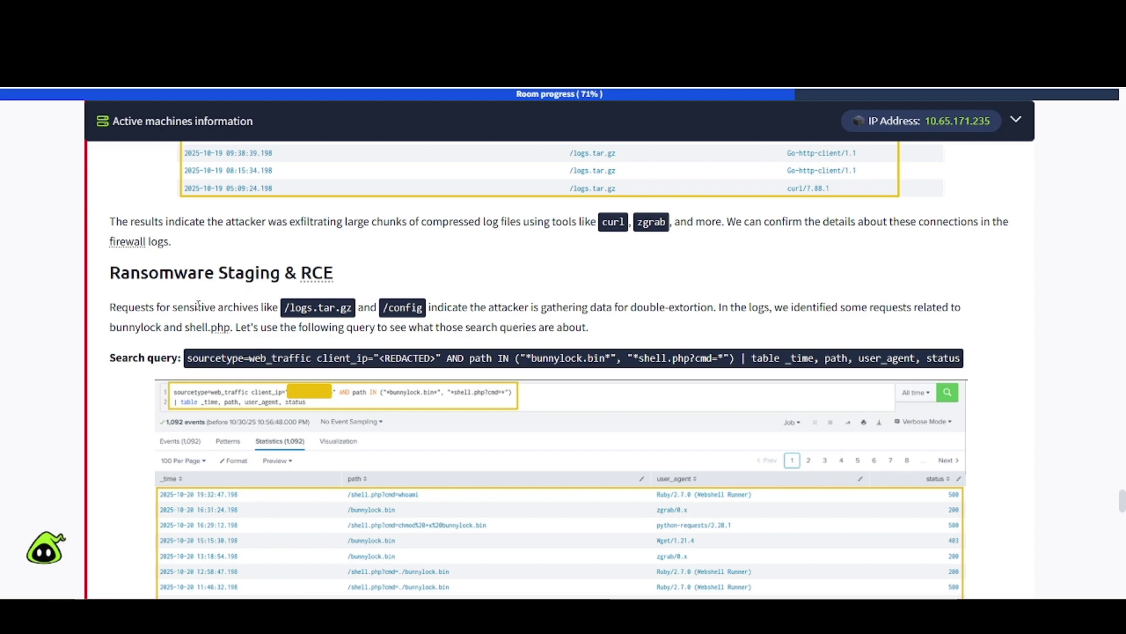
{"action": "scroll", "coordinate": [216, 309], "scroll_direction": "down", "scroll_amount": 1}
{"action": "scroll", "coordinate": [216, 309], "scroll_direction": "down", "scroll_amount": 2}
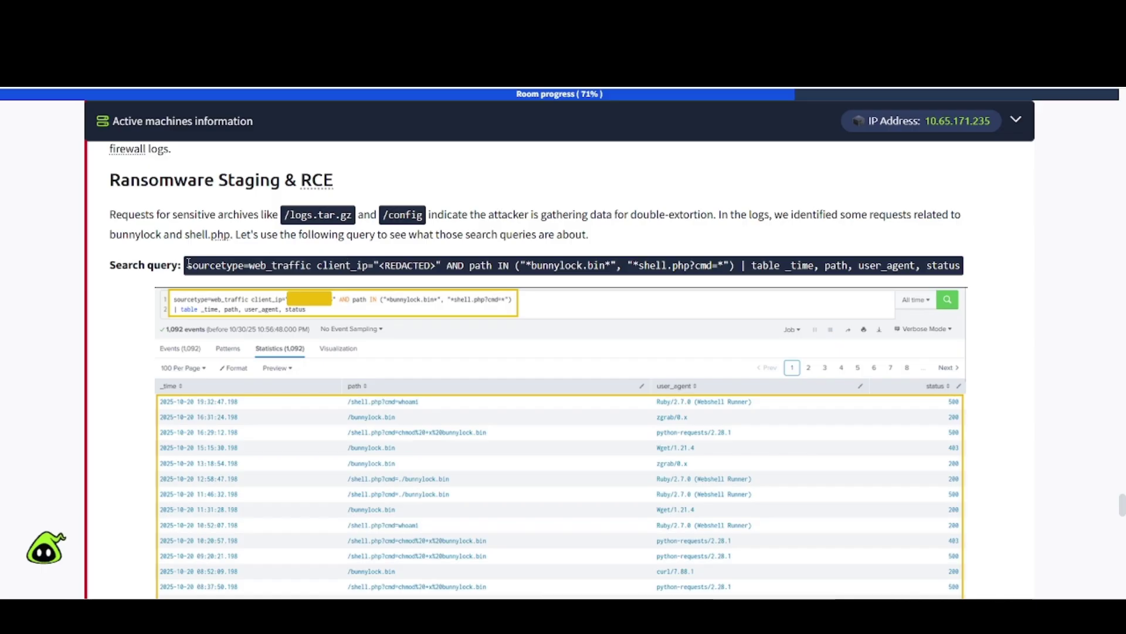
Step: Copy the room's Ransomware Staging & RCE query for *bunnylock.bin* and *shell.php?cmd=* and replace the Splunk search with it
{"action": "left_click_drag", "start_coordinate": [187, 265], "coordinate": [967, 287]}
{"action": "key", "text": "ctrl+c"}
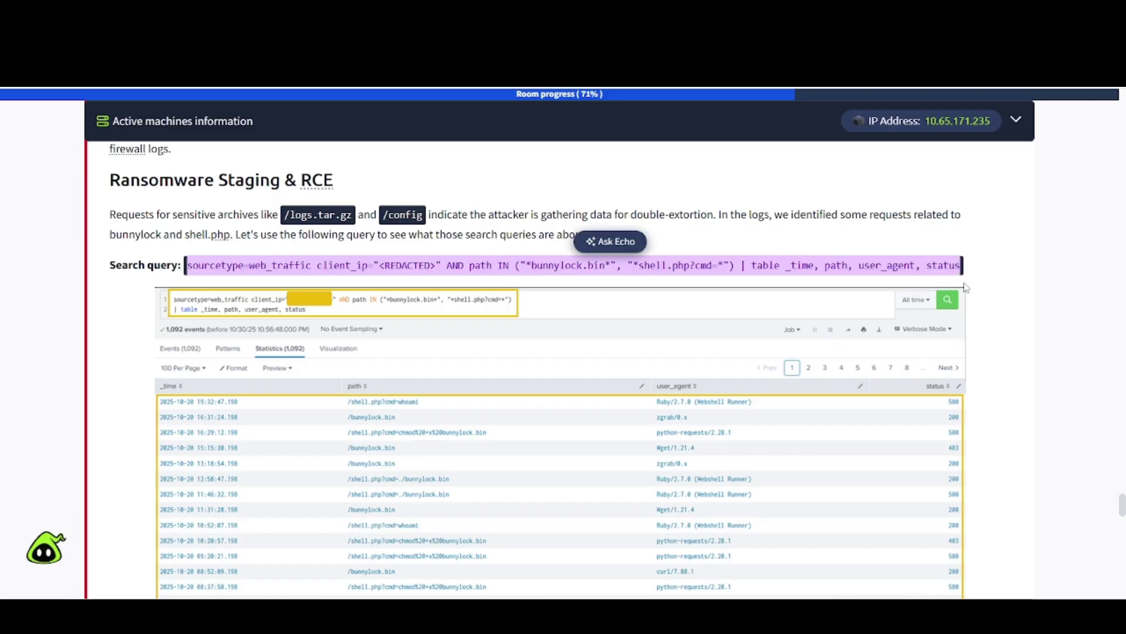
{"action": "scroll", "coordinate": [275, 405], "scroll_direction": "down", "scroll_amount": 5}
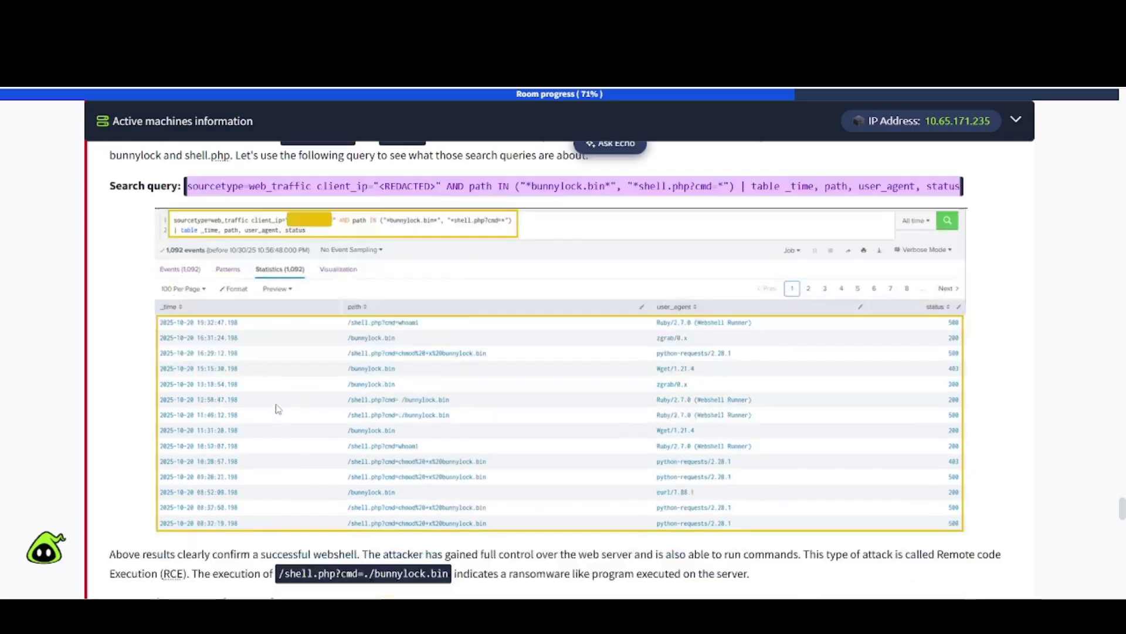
{"action": "scroll", "coordinate": [274, 235], "scroll_direction": "up", "scroll_amount": 5}
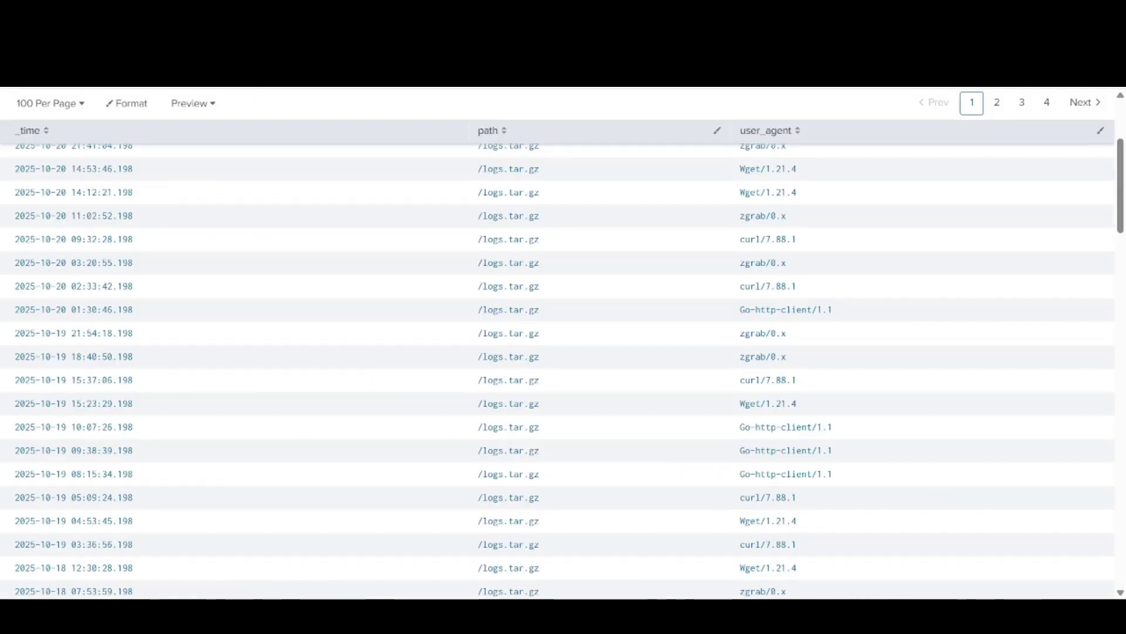
{"action": "scroll", "coordinate": [166, 246], "scroll_direction": "up", "scroll_amount": 4}
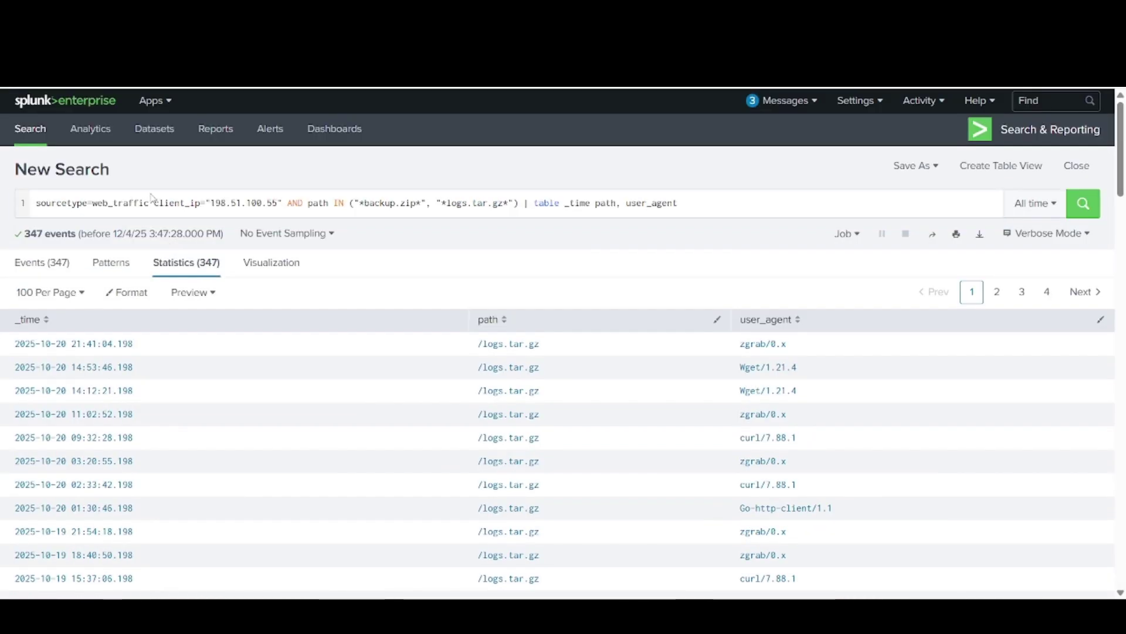
{"action": "left_click", "coordinate": [698, 203]}
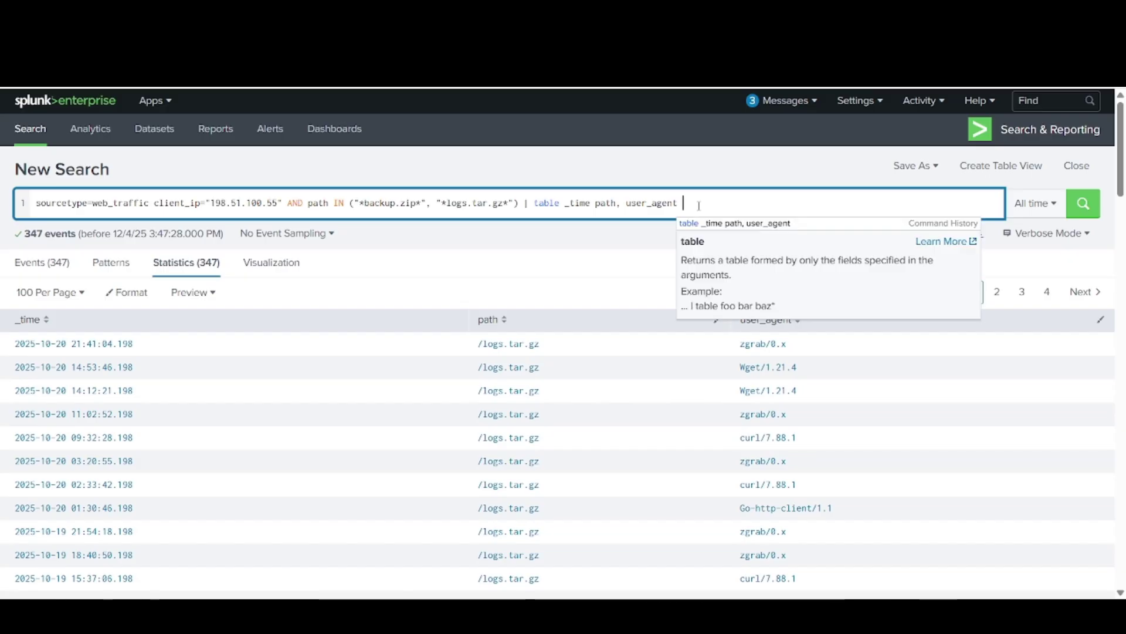
{"action": "key", "text": "ctrl+v"}
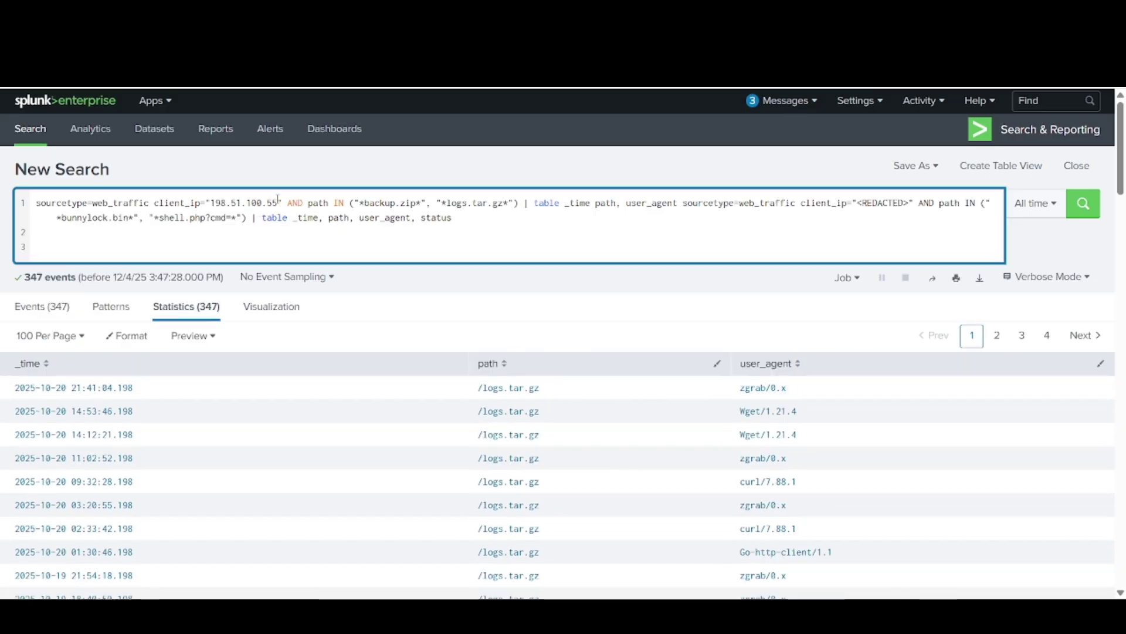
{"action": "left_click_drag", "start_coordinate": [277, 203], "coordinate": [214, 203]}
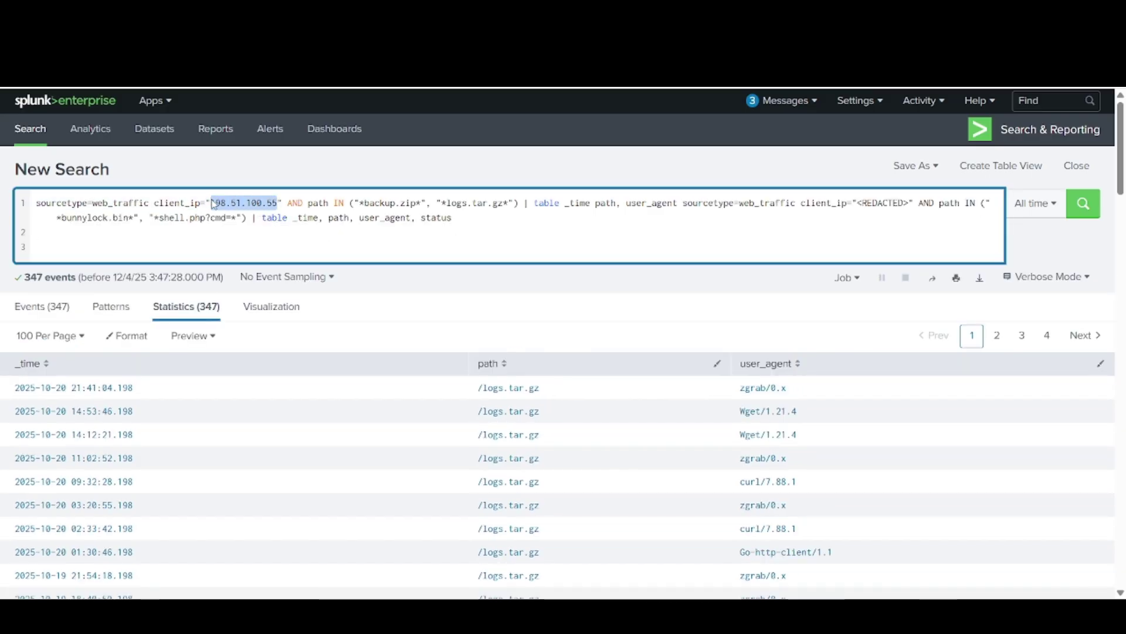
{"action": "left_click_drag", "start_coordinate": [681, 200], "coordinate": [163, 189]}
{"action": "key", "text": "Delete"}
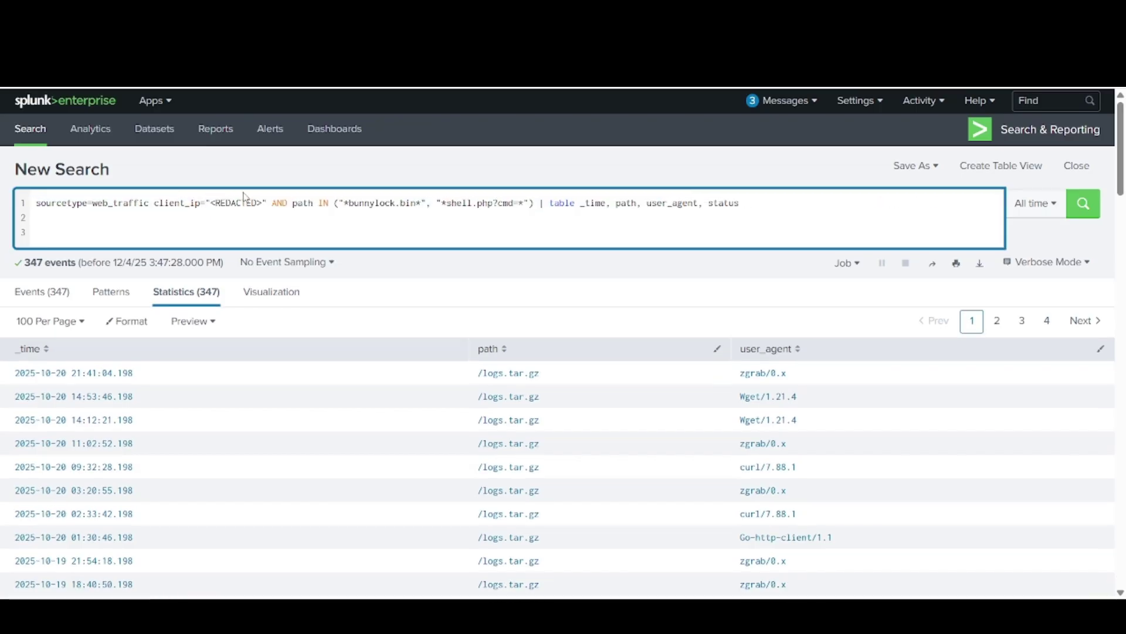
Step: Replace the <REDACTED> client_ip placeholder in the ransomware staging query with 198.51.100.55 and run the search
{"action": "key", "text": "BackSpace"}
{"action": "key", "text": "BackSpace"}
{"action": "key", "text": "BackSpace"}
{"action": "key", "text": "BackSpace"}
{"action": "key", "text": "BackSpace"}
{"action": "key", "text": "BackSpace"}
{"action": "key", "text": "BackSpace"}
{"action": "key", "text": "BackSpace"}
{"action": "key", "text": "BackSpace"}
{"action": "key", "text": "BackSpace"}
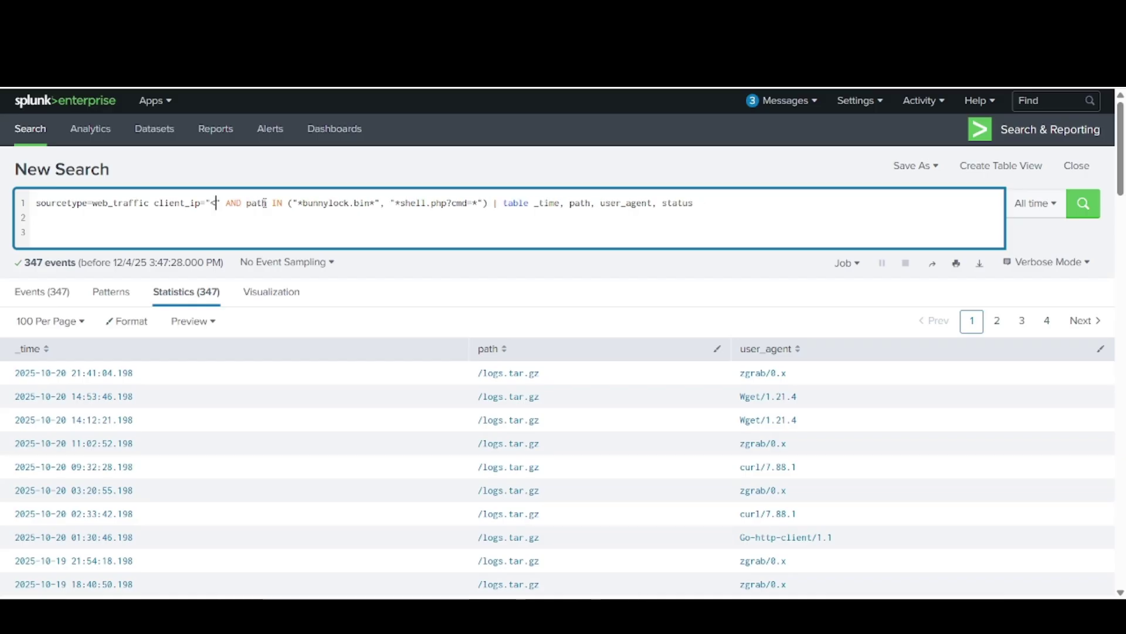
{"action": "type", "text": "198.51.100.55"}
{"action": "key", "text": "End"}
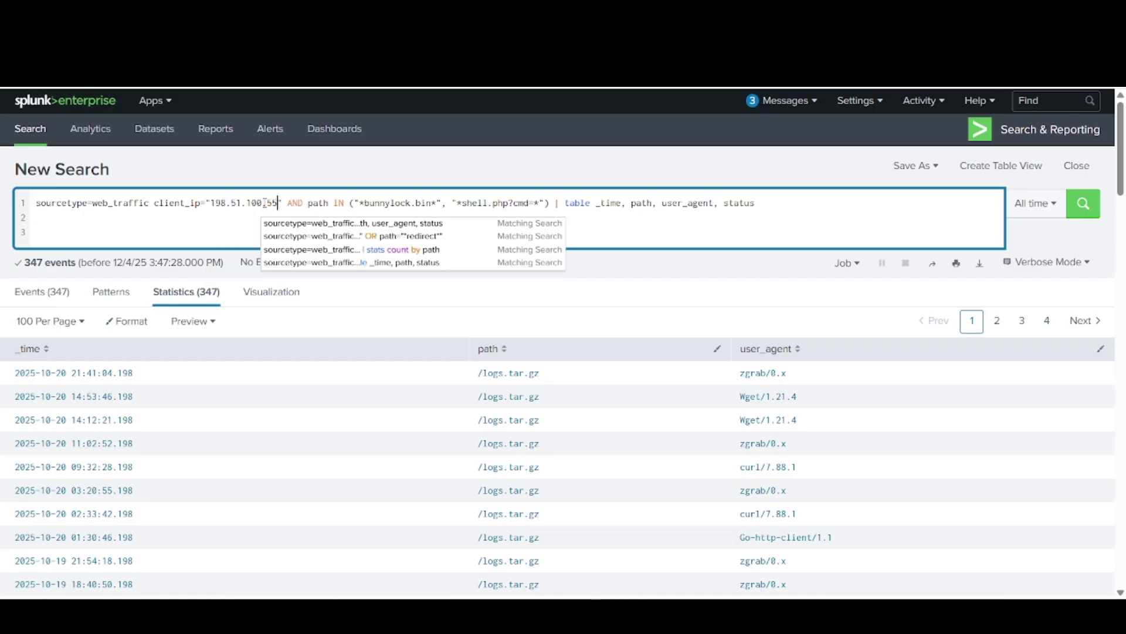
{"action": "key", "text": "Return"}
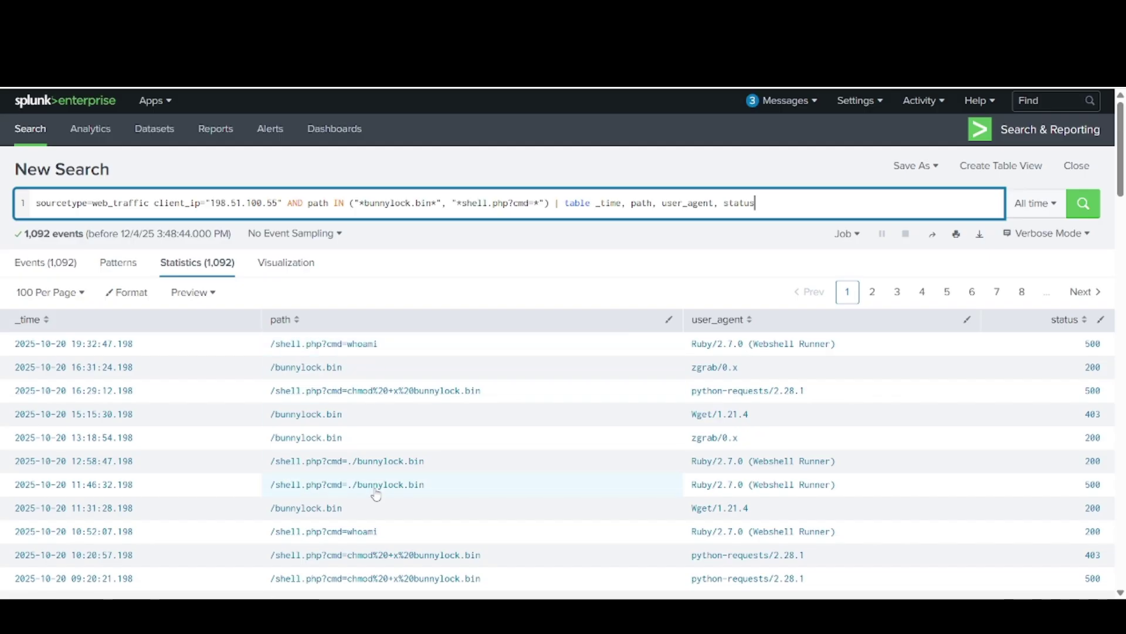
Step: Examine the bunnylock.bin and shell.php results, and read the room's explanation through the Correlate Outbound C2 Communication section
{"action": "scroll", "coordinate": [360, 428], "scroll_direction": "down", "scroll_amount": 3}
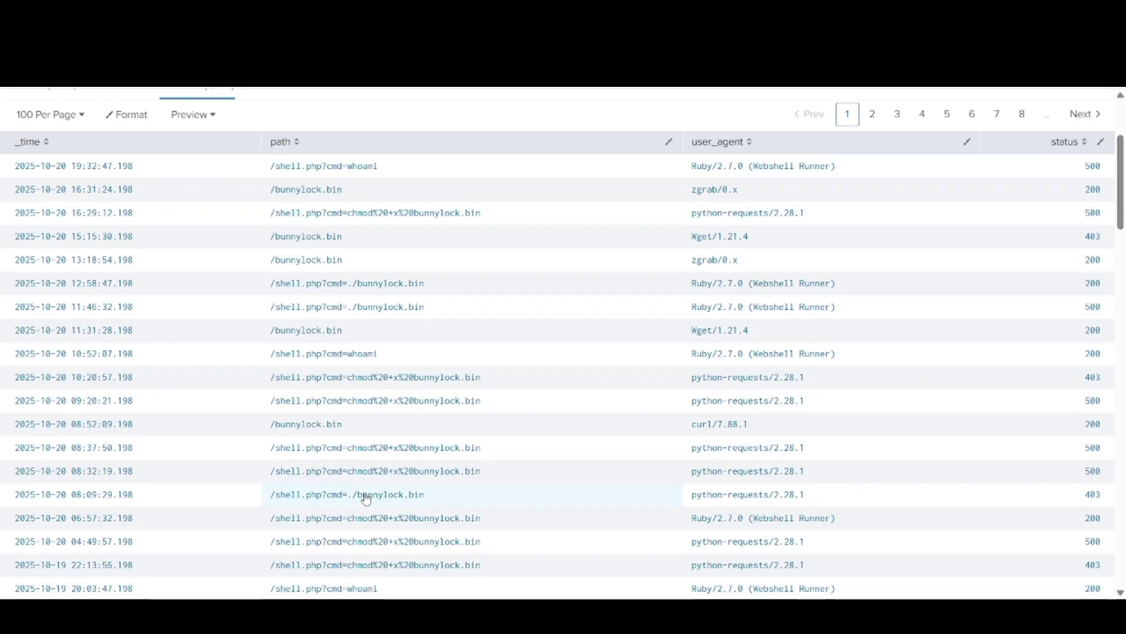
{"action": "scroll", "coordinate": [365, 498], "scroll_direction": "up", "scroll_amount": 3}
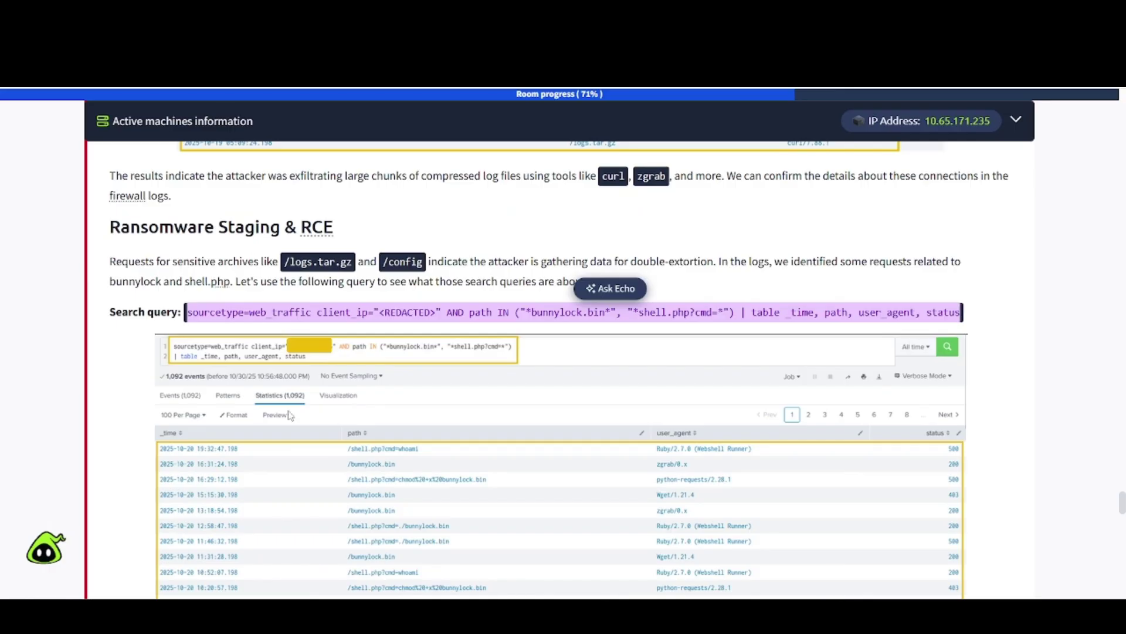
{"action": "scroll", "coordinate": [289, 415], "scroll_direction": "down", "scroll_amount": 2}
{"action": "left_click", "coordinate": [290, 415]}
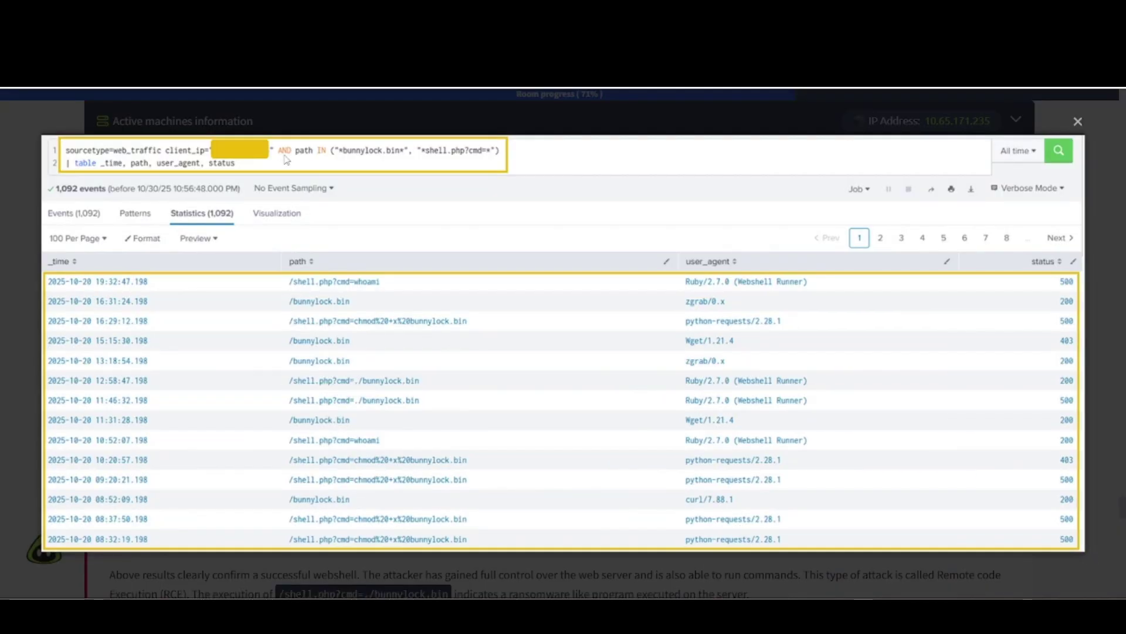
{"action": "left_click", "coordinate": [3, 300]}
{"action": "scroll", "coordinate": [192, 395], "scroll_direction": "down", "scroll_amount": 4}
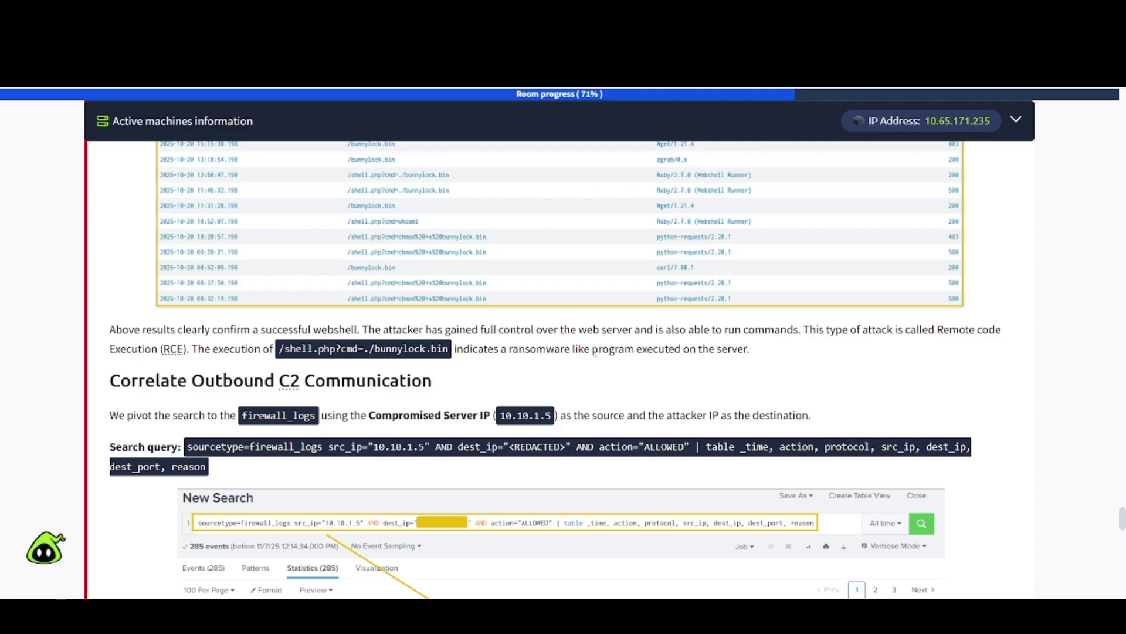
{"action": "scroll", "coordinate": [686, 352], "scroll_direction": "down", "scroll_amount": 2}
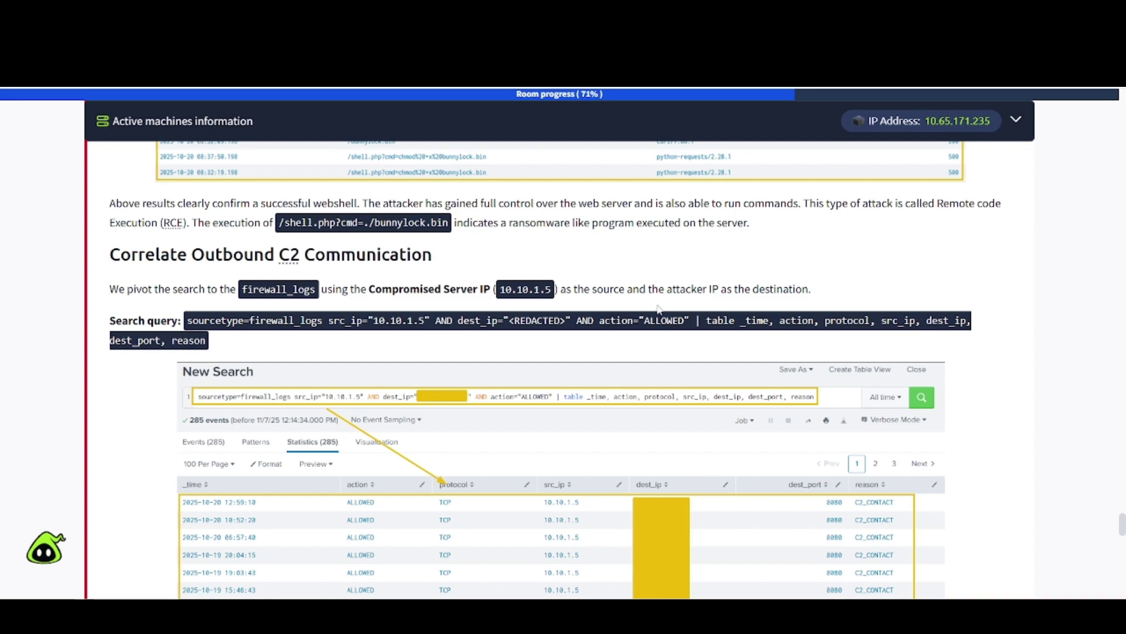
Step: Copy the room's outbound C2 query on firewall_logs with src_ip 10.10.1.5 and replace the Splunk search with it
{"action": "left_click_drag", "start_coordinate": [209, 344], "coordinate": [186, 328]}
{"action": "key", "text": "ctrl+c"}
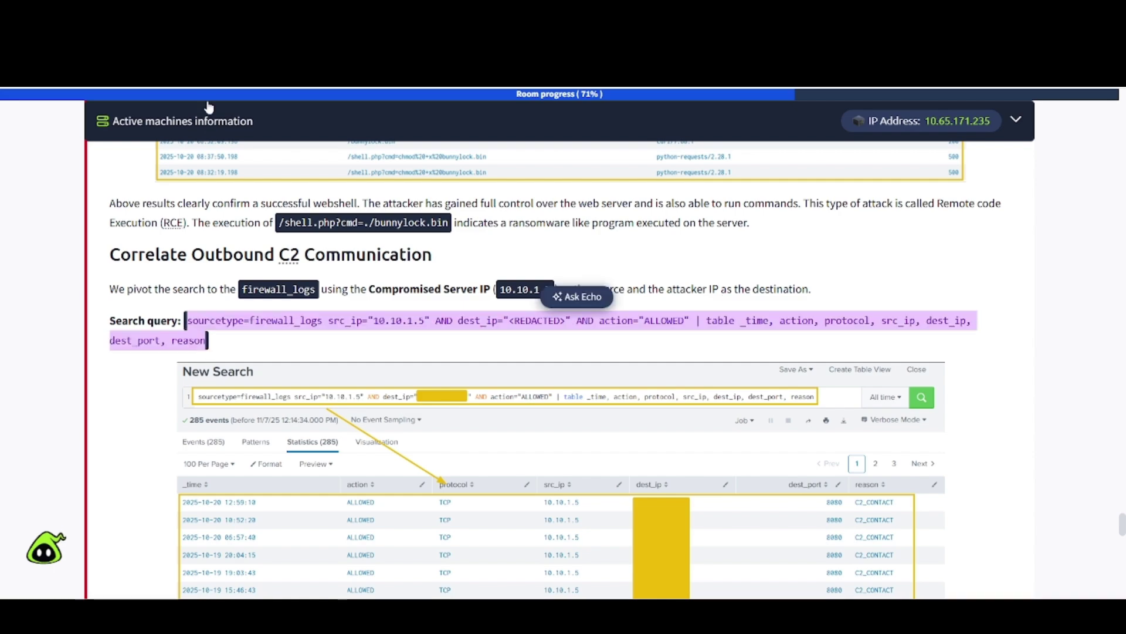
{"action": "left_click", "coordinate": [314, 79]}
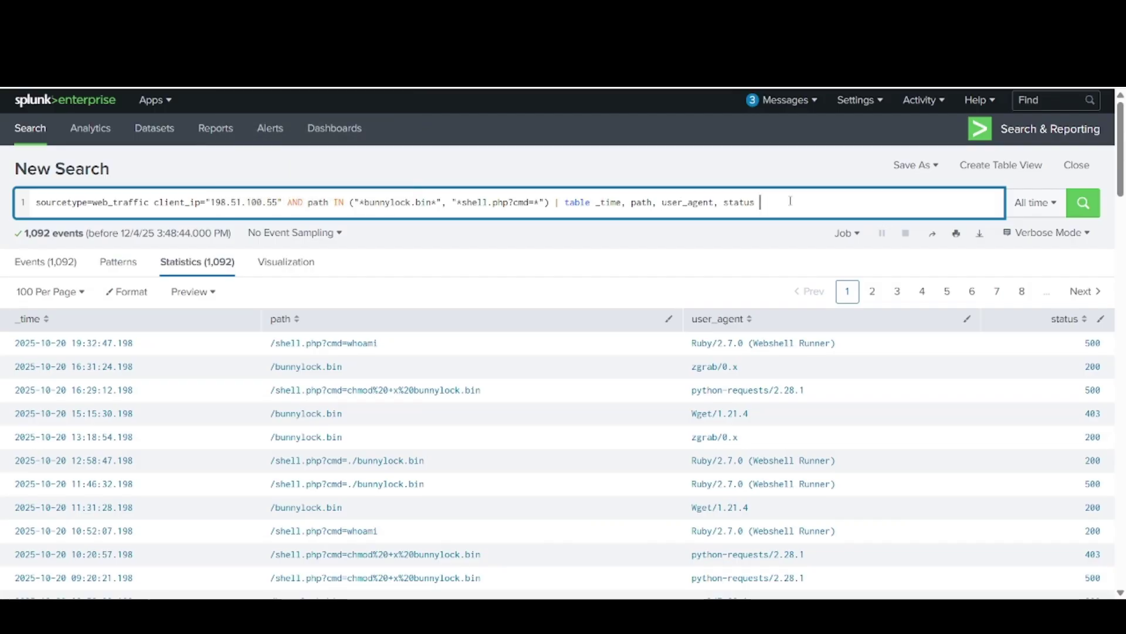
{"action": "key", "text": "ctrl+v"}
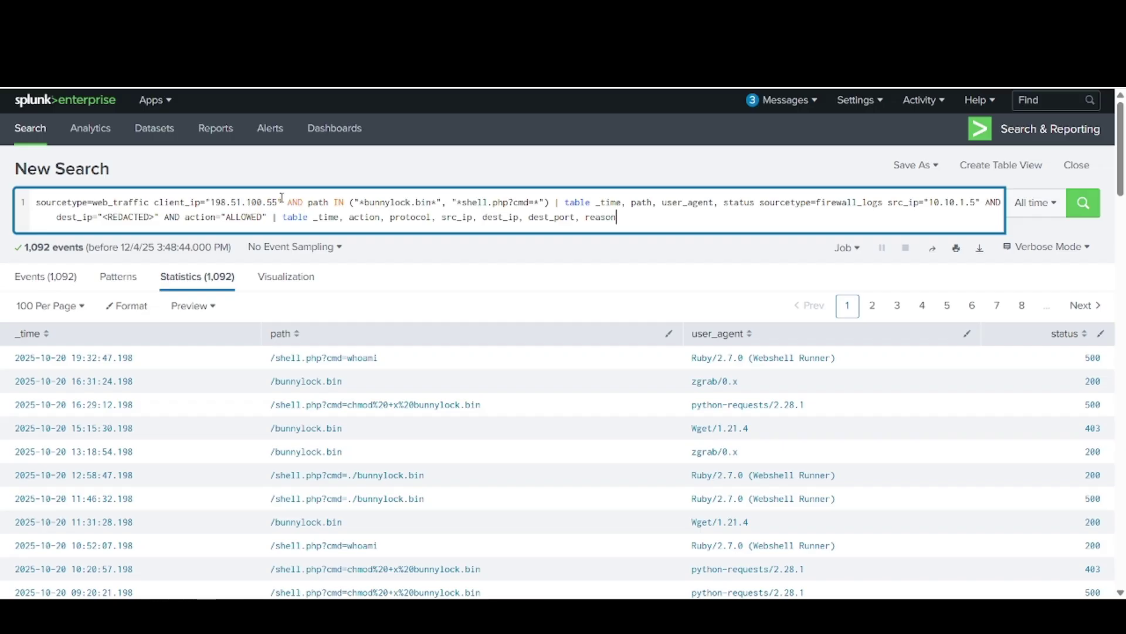
{"action": "left_click_drag", "start_coordinate": [278, 199], "coordinate": [213, 202]}
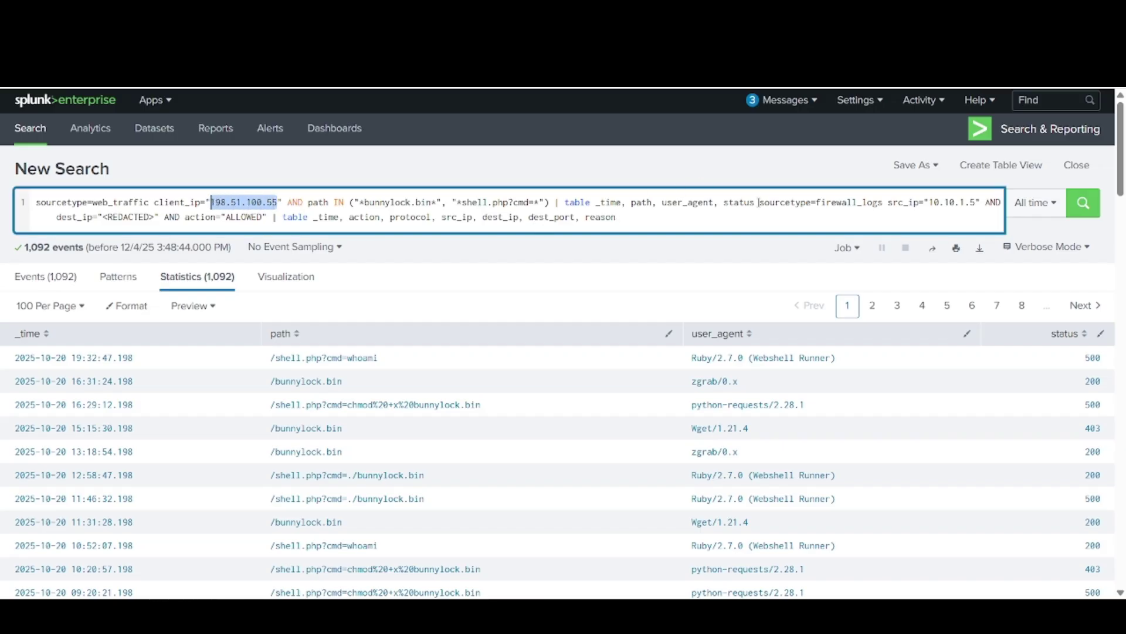
{"action": "left_click_drag", "start_coordinate": [758, 202], "coordinate": [36, 210]}
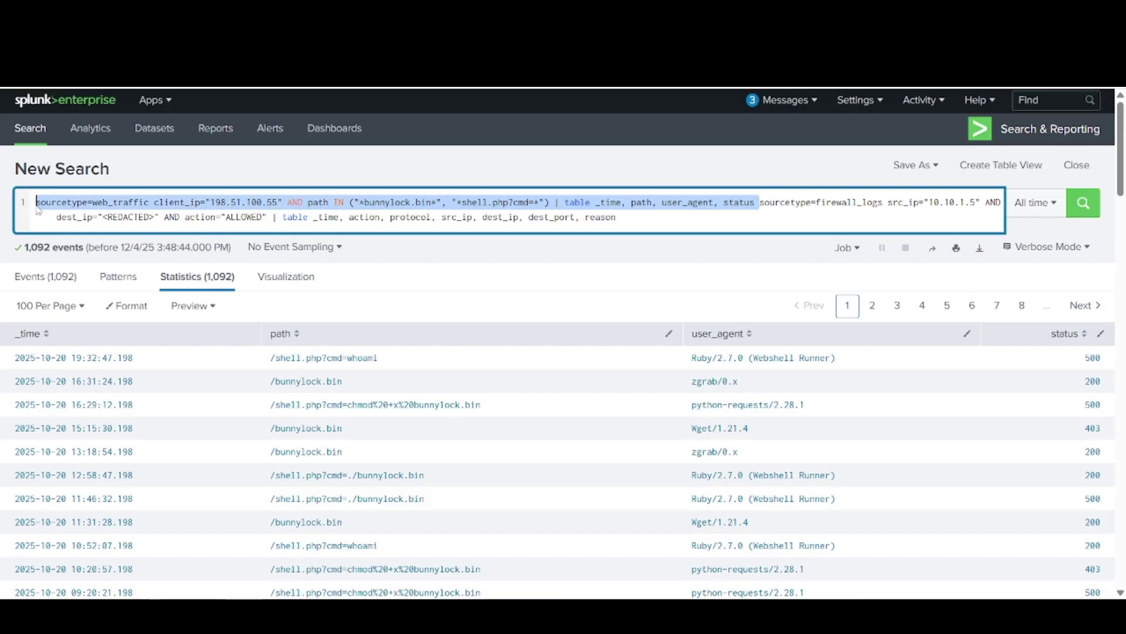
{"action": "key", "text": "BackSpace"}
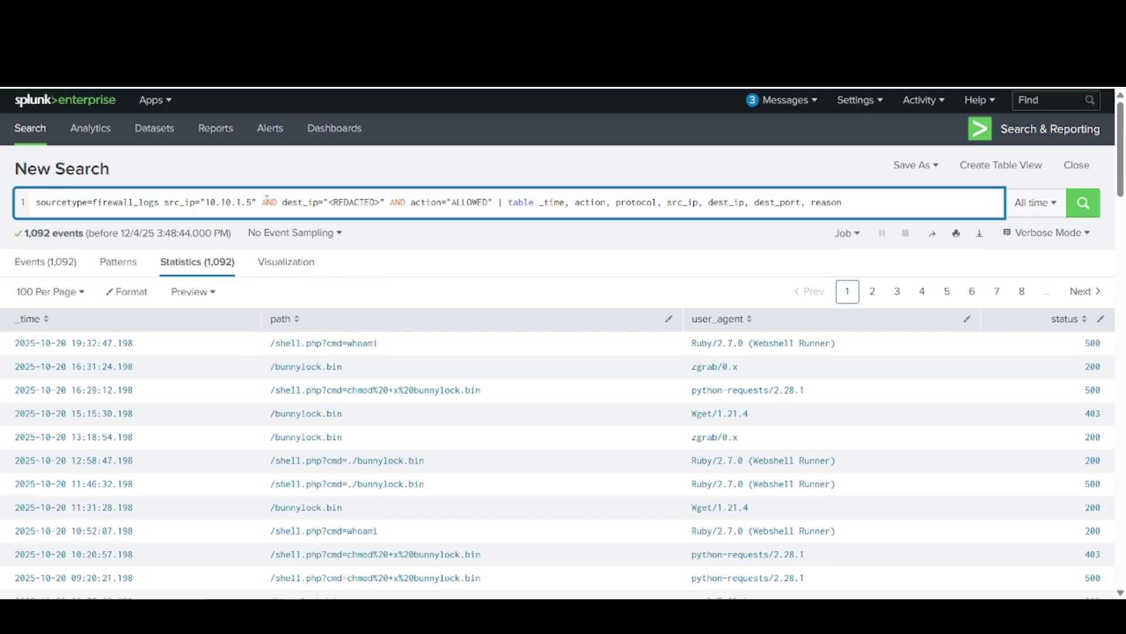
Step: Replace the <REDACTED> dest_ip placeholder in the C2 query with 198.51.100.55 and run the search
{"action": "key", "text": "BackSpace"}
{"action": "key", "text": "BackSpace"}
{"action": "key", "text": "BackSpace"}
{"action": "key", "text": "BackSpace"}
{"action": "key", "text": "BackSpace"}
{"action": "key", "text": "BackSpace"}
{"action": "key", "text": "BackSpace"}
{"action": "key", "text": "BackSpace"}
{"action": "key", "text": "BackSpace"}
{"action": "key", "text": "BackSpace"}
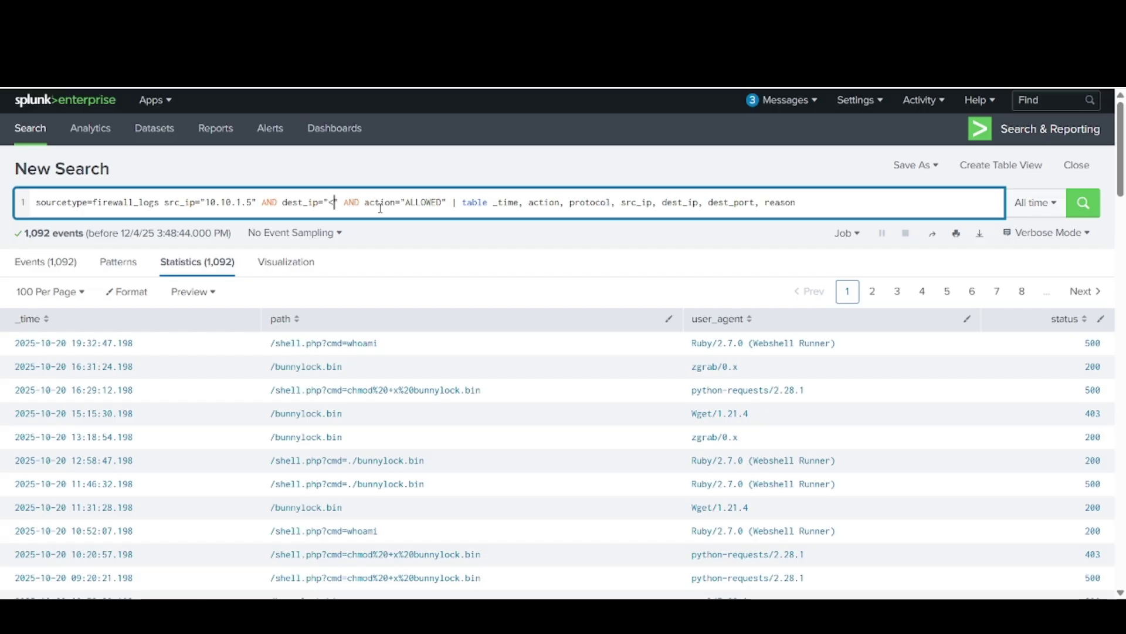
{"action": "type", "text": "198.51.100.55"}
{"action": "key", "text": "Return"}
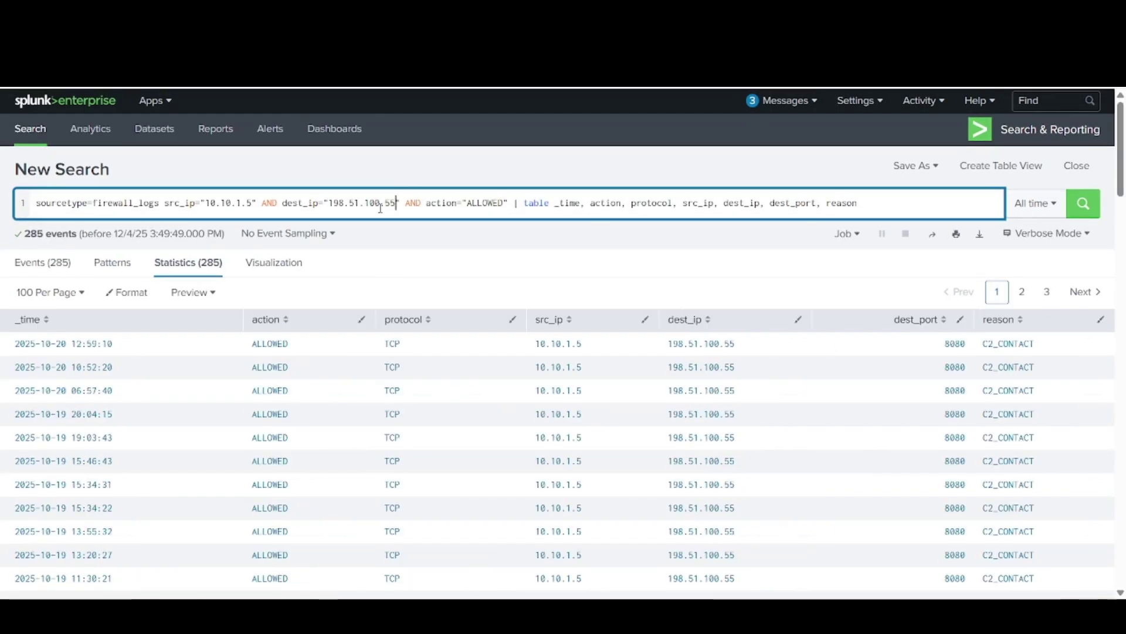
Step: Examine the allowed outbound firewall connections, and read the room's explanation through the Volume of Data Exfiltrated section
{"action": "scroll", "coordinate": [427, 409], "scroll_direction": "down", "scroll_amount": 10}
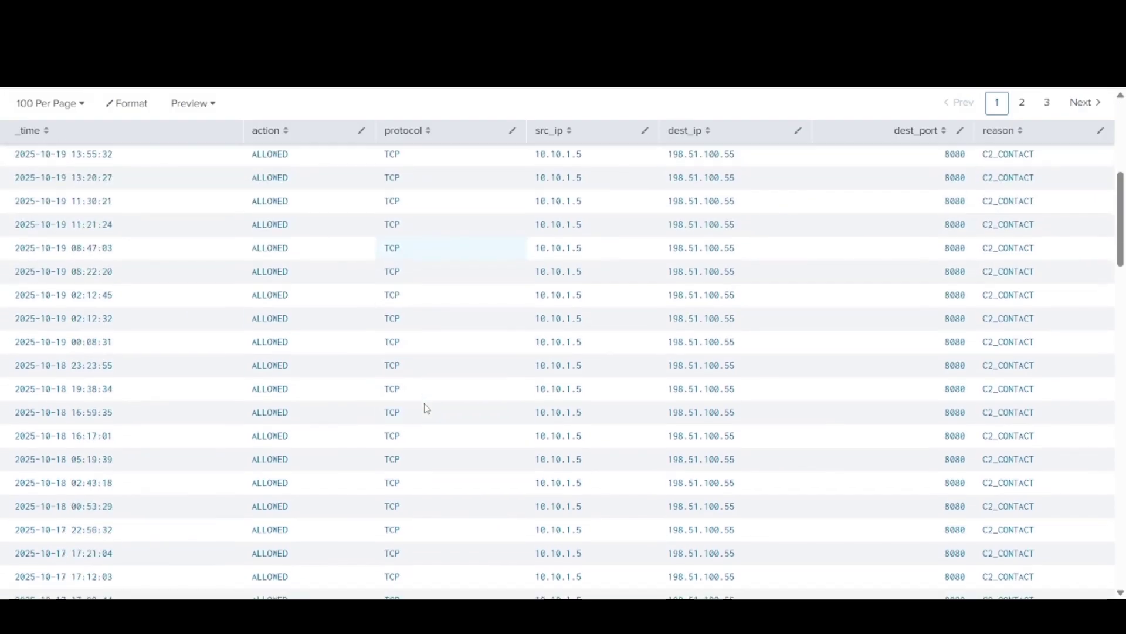
{"action": "scroll", "coordinate": [426, 409], "scroll_direction": "up", "scroll_amount": 10}
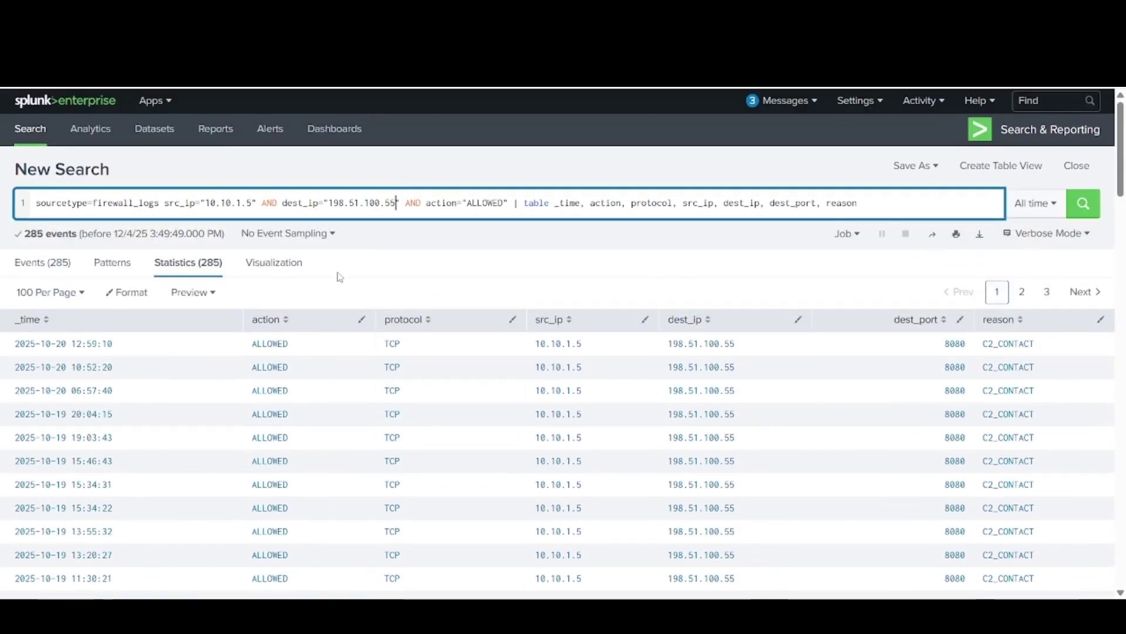
{"action": "key", "text": "ctrl+Tab"}
{"action": "scroll", "coordinate": [288, 346], "scroll_direction": "down", "scroll_amount": 4}
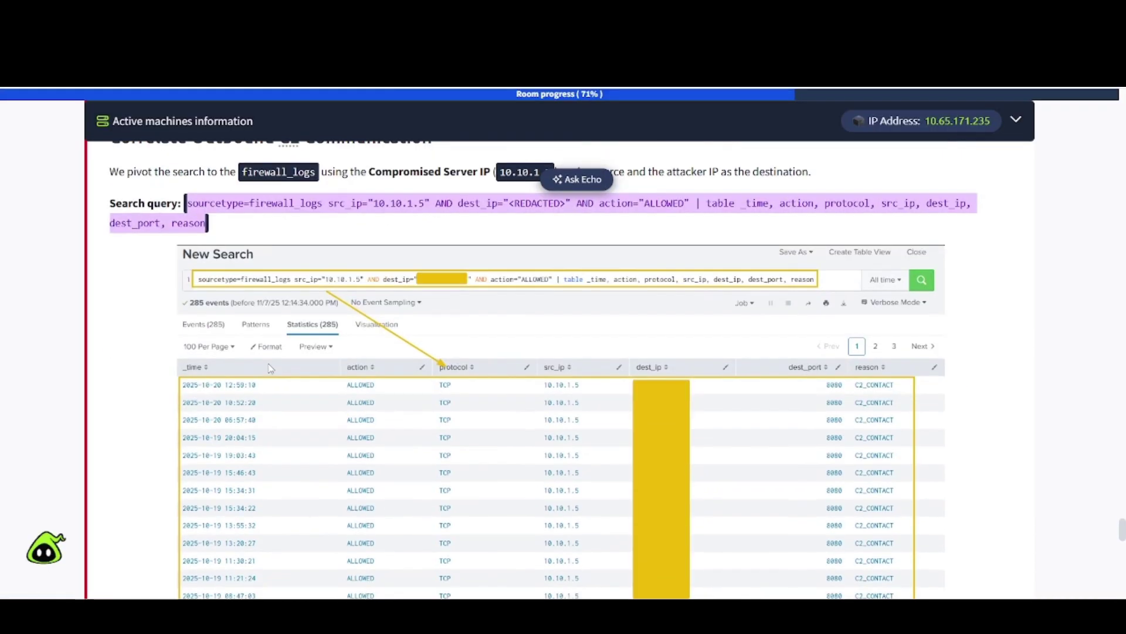
{"action": "left_click", "coordinate": [316, 361]}
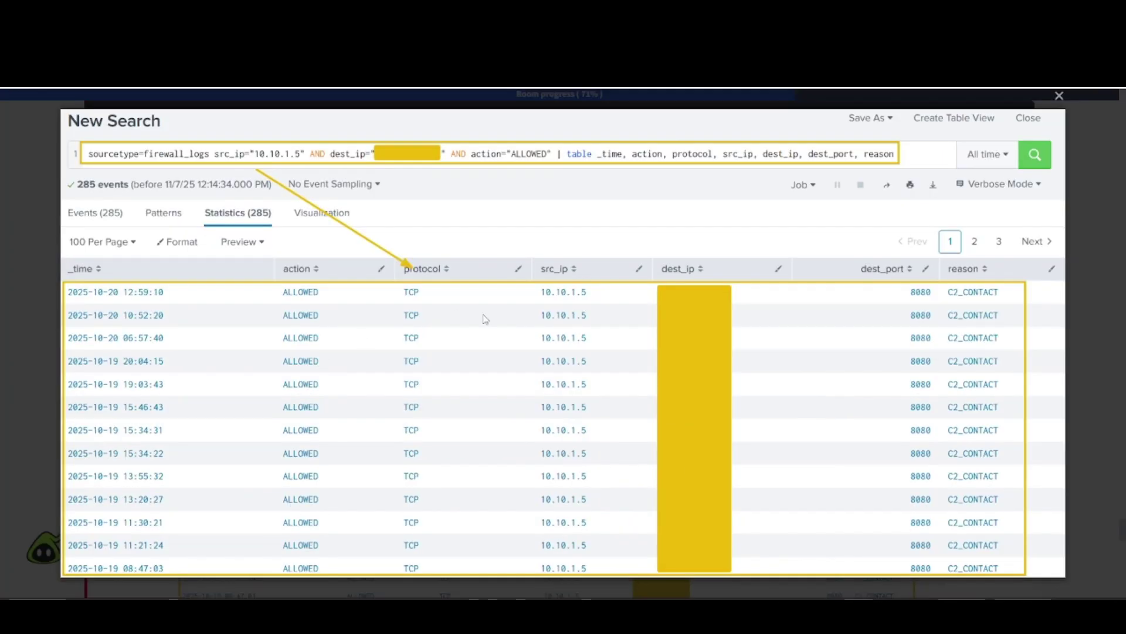
{"action": "left_click", "coordinate": [31, 305]}
{"action": "scroll", "coordinate": [32, 306], "scroll_direction": "down", "scroll_amount": 5}
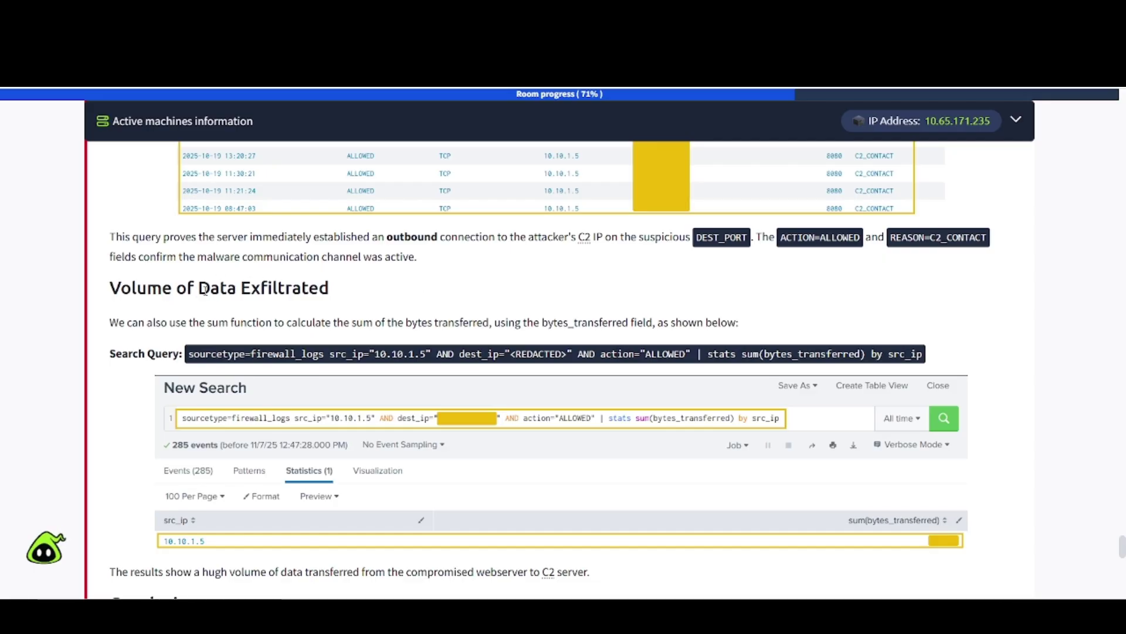
{"action": "scroll", "coordinate": [232, 370], "scroll_direction": "down", "scroll_amount": 1}
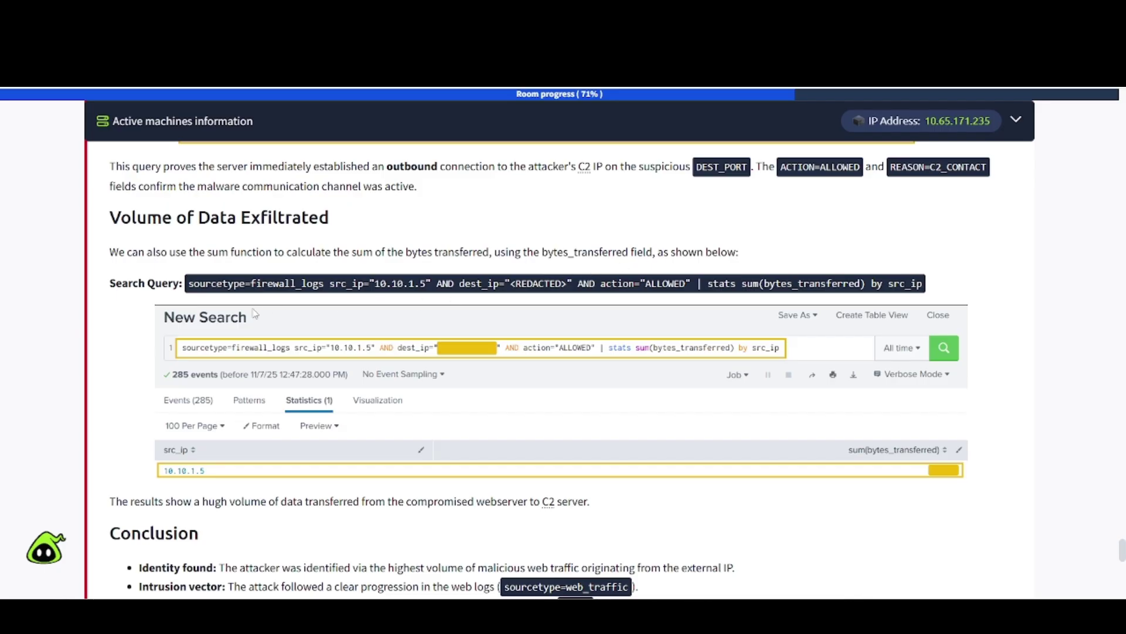
Step: Replace the Splunk search with the room's stats sum(bytes_transferred) by src_ip query, and copy 198.51.100.55 from the old search
{"action": "left_click_drag", "start_coordinate": [187, 283], "coordinate": [928, 298]}
{"action": "key", "text": "ctrl+c"}
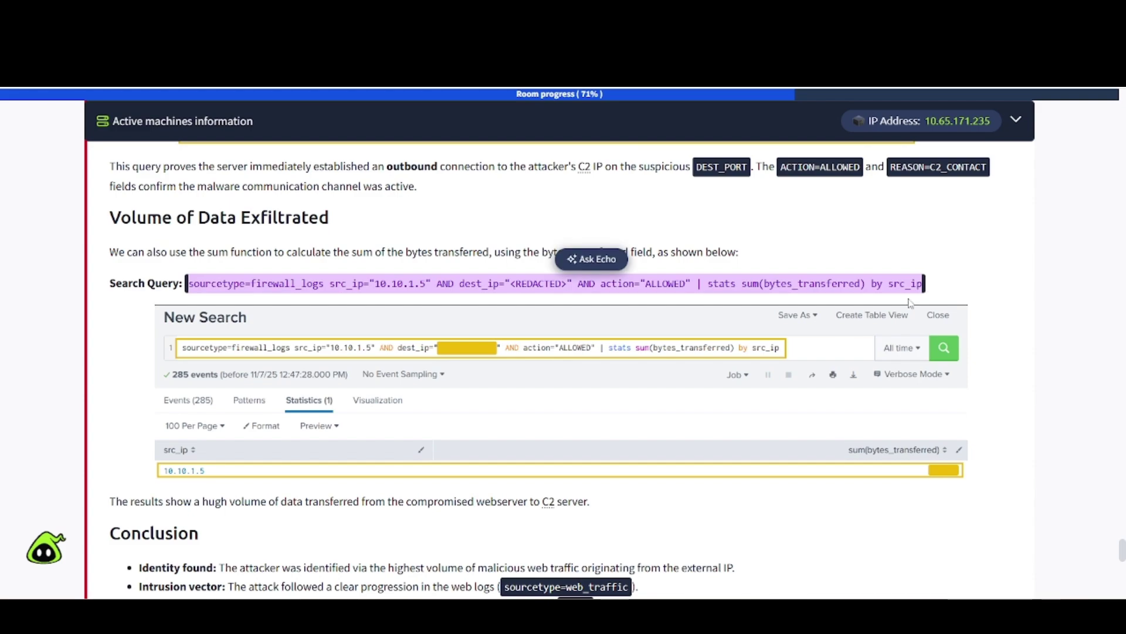
{"action": "scroll", "coordinate": [910, 303], "scroll_direction": "down", "scroll_amount": 1}
{"action": "left_click", "coordinate": [271, 387]}
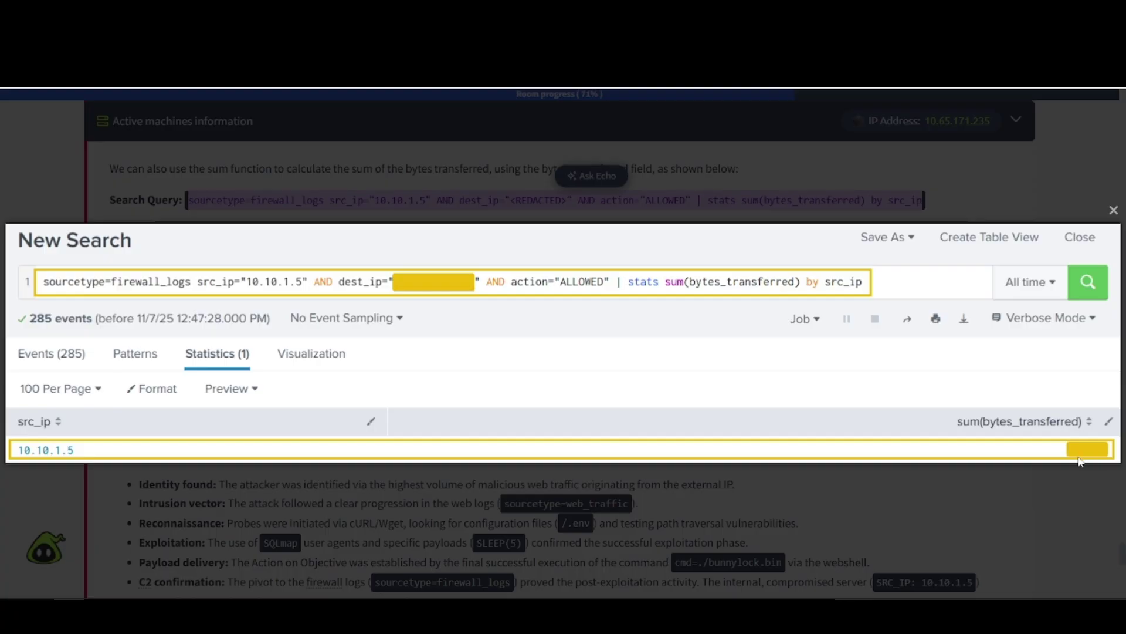
{"action": "left_click", "coordinate": [979, 500]}
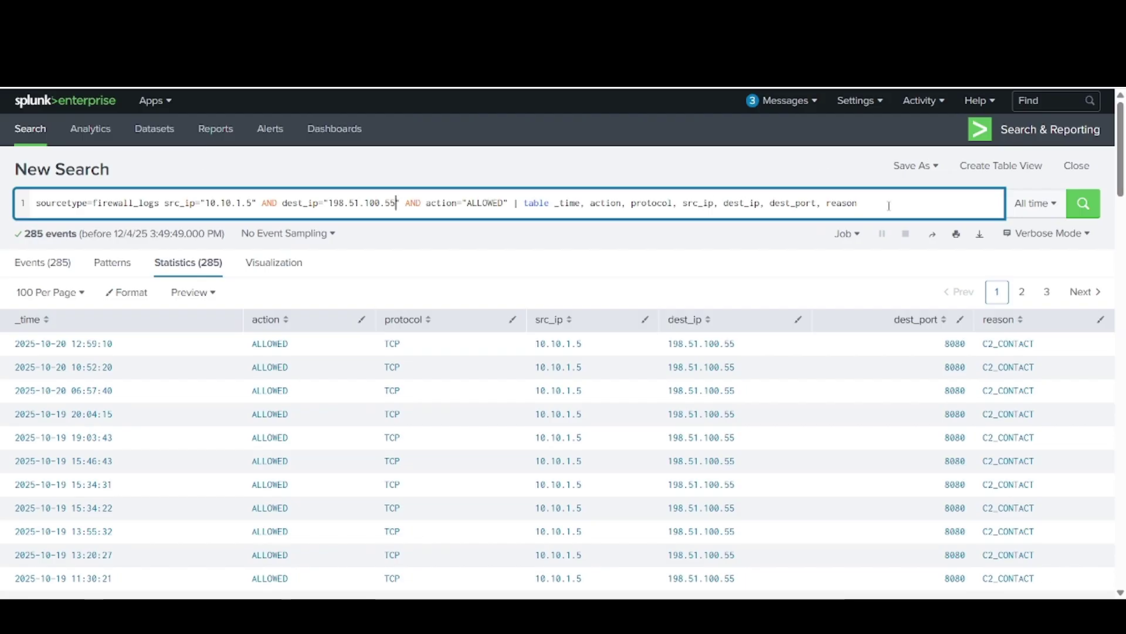
{"action": "left_click", "coordinate": [889, 206]}
{"action": "key", "text": "ctrl+v"}
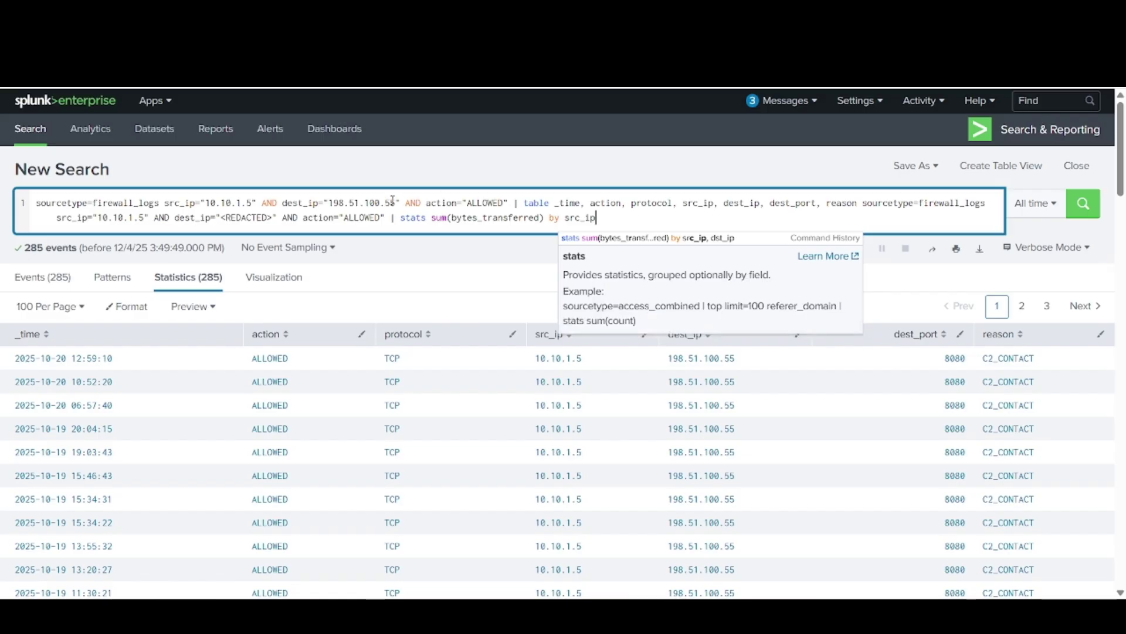
{"action": "left_click_drag", "start_coordinate": [397, 203], "coordinate": [330, 203]}
{"action": "key", "text": "ctrl+c"}
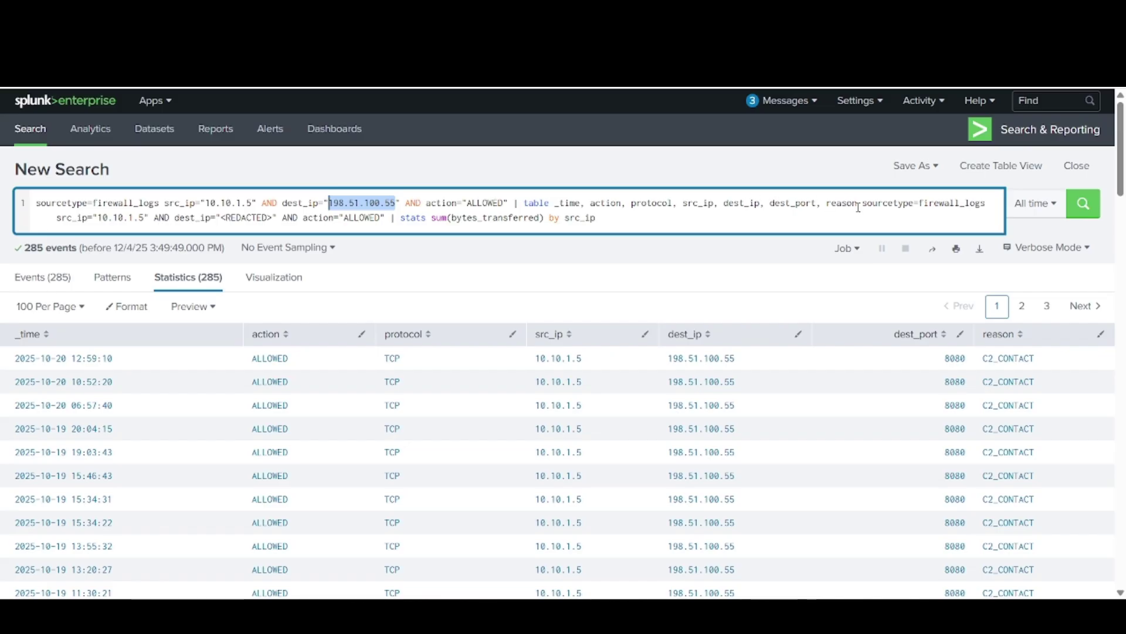
{"action": "left_click_drag", "start_coordinate": [861, 205], "coordinate": [39, 210]}
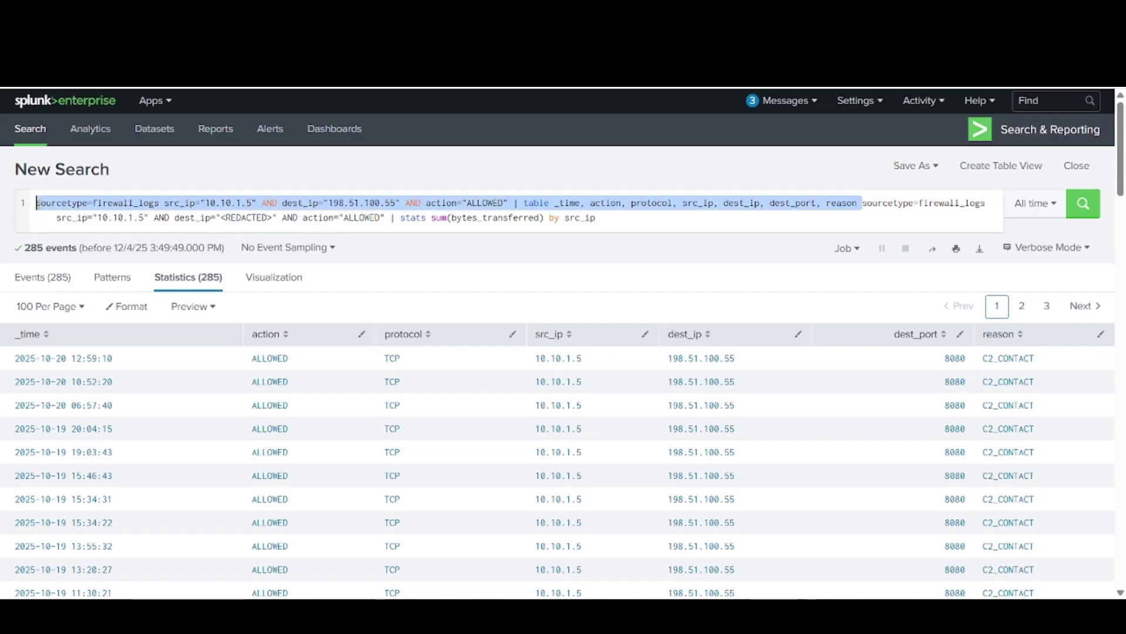
{"action": "key", "text": "BackSpace"}
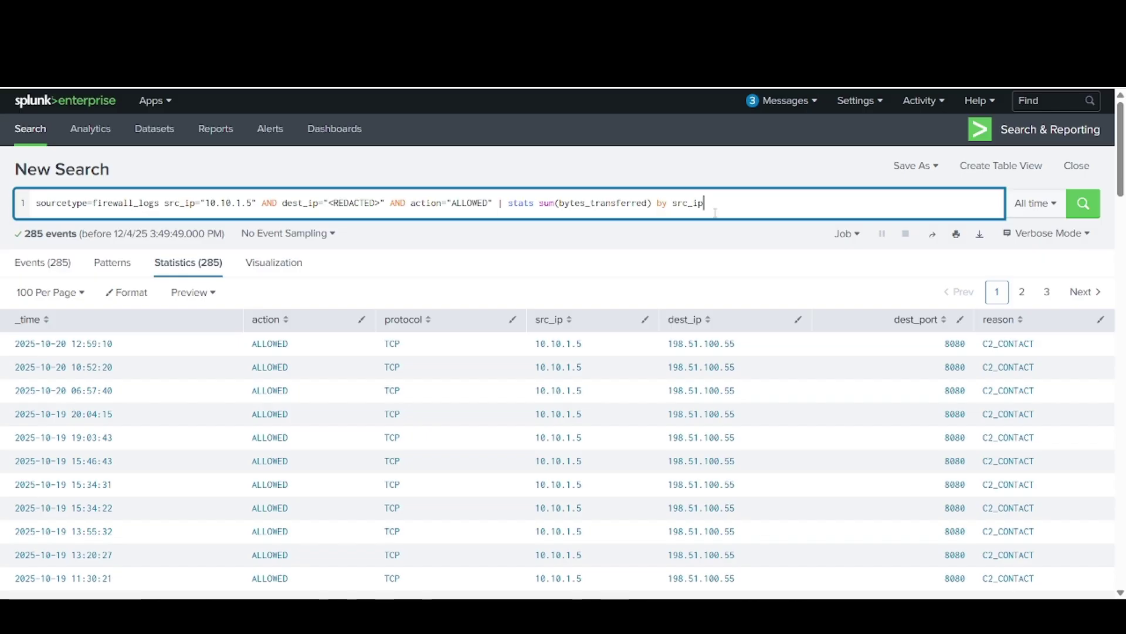
Step: Try running the bytes_transferred query with 198.51.100.55 as the action value
{"action": "left_click", "coordinate": [490, 204]}
{"action": "key", "text": "BackSpace"}
{"action": "key", "text": "BackSpace"}
{"action": "key", "text": "BackSpace"}
{"action": "key", "text": "BackSpace"}
{"action": "key", "text": "BackSpace"}
{"action": "key", "text": "BackSpace"}
{"action": "key", "text": "BackSpace"}
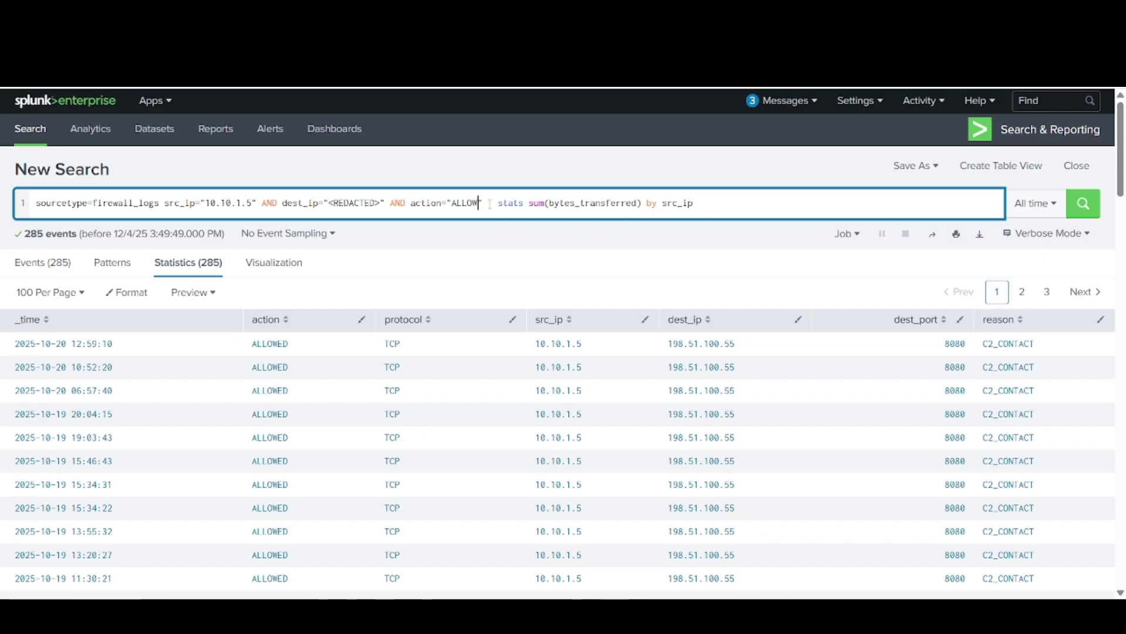
{"action": "key", "text": "ctrl+v"}
{"action": "key", "text": "Return"}
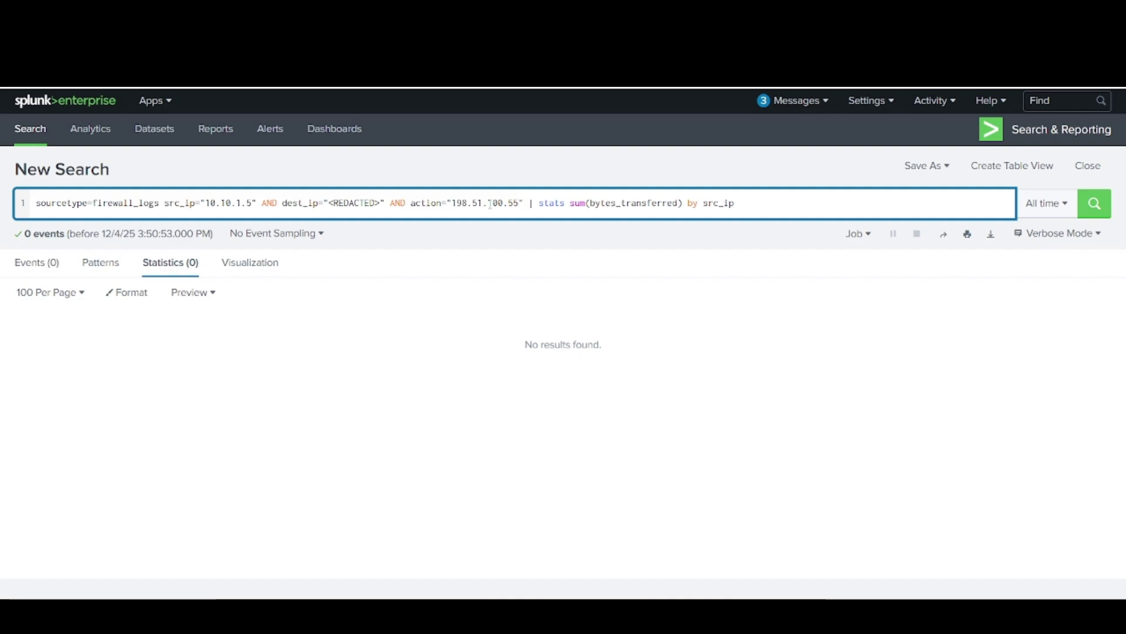
Step: Replace the <REDACTED> dest_ip placeholder in the bytes_transferred query with 198.51.100.55
{"action": "left_click", "coordinate": [378, 199]}
{"action": "key", "text": "BackSpace"}
{"action": "key", "text": "BackSpace"}
{"action": "key", "text": "BackSpace"}
{"action": "key", "text": "BackSpace"}
{"action": "key", "text": "BackSpace"}
{"action": "key", "text": "BackSpace"}
{"action": "key", "text": "BackSpace"}
{"action": "key", "text": "BackSpace"}
{"action": "key", "text": "BackSpace"}
{"action": "key", "text": "BackSpace"}
{"action": "key", "text": "ctrl+v"}
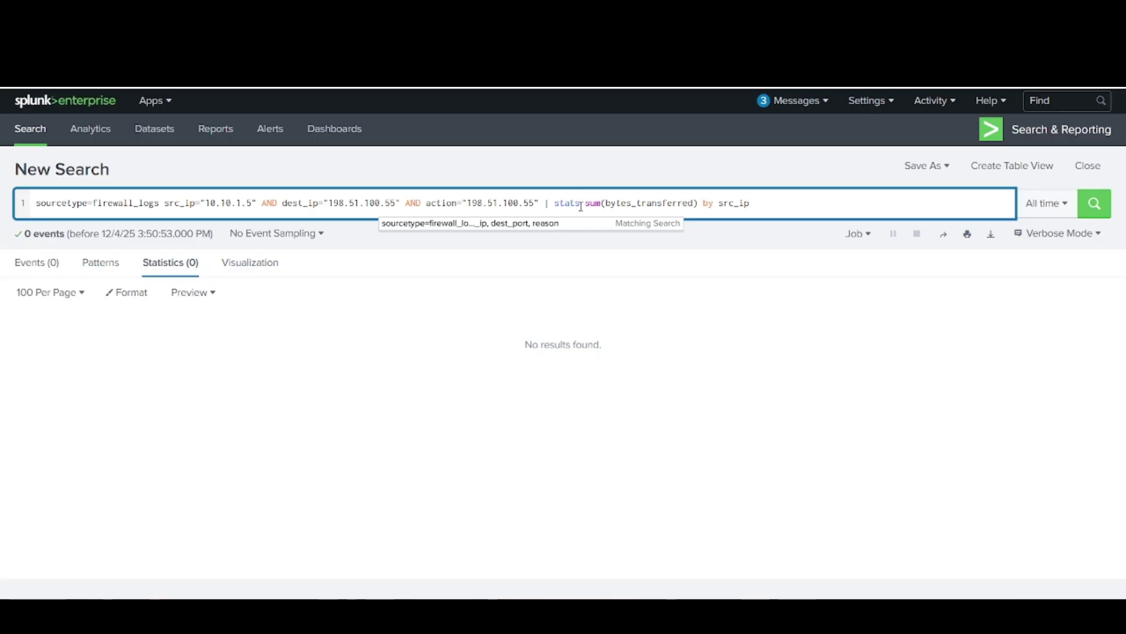
Step: Set the action value in the bytes_transferred query to ALLOWED and run the search
{"action": "left_click", "coordinate": [537, 204]}
{"action": "key", "text": "BackSpace"}
{"action": "key", "text": "BackSpace"}
{"action": "key", "text": "BackSpace"}
{"action": "key", "text": "BackSpace"}
{"action": "key", "text": "BackSpace"}
{"action": "key", "text": "BackSpace"}
{"action": "key", "text": "BackSpace"}
{"action": "key", "text": "BackSpace"}
{"action": "key", "text": "BackSpace"}
{"action": "key", "text": "BackSpace"}
{"action": "key", "text": "BackSpace"}
{"action": "key", "text": "BackSpace"}
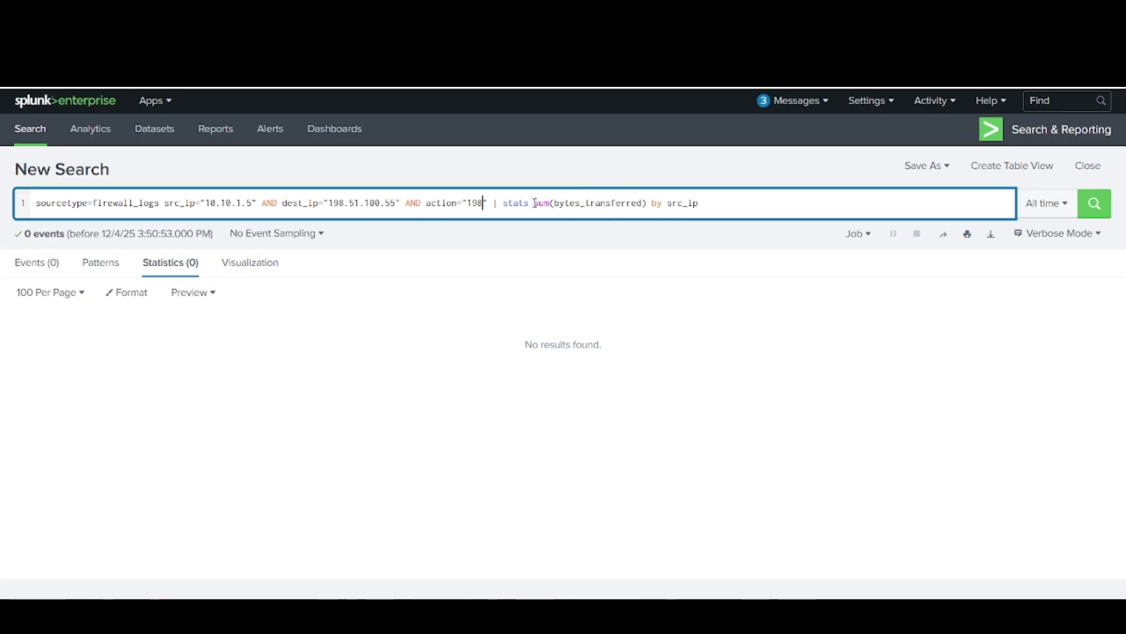
{"action": "key", "text": "BackSpace"}
{"action": "type", "text": "ALLOW"}
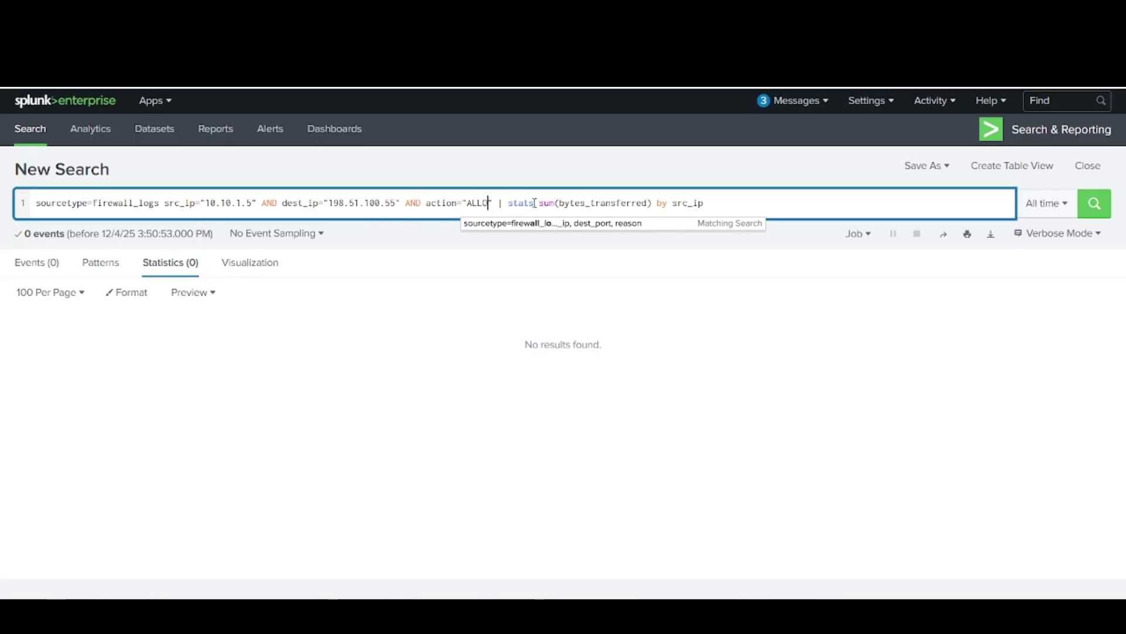
{"action": "type", "text": "ED"}
{"action": "key", "text": "Return"}
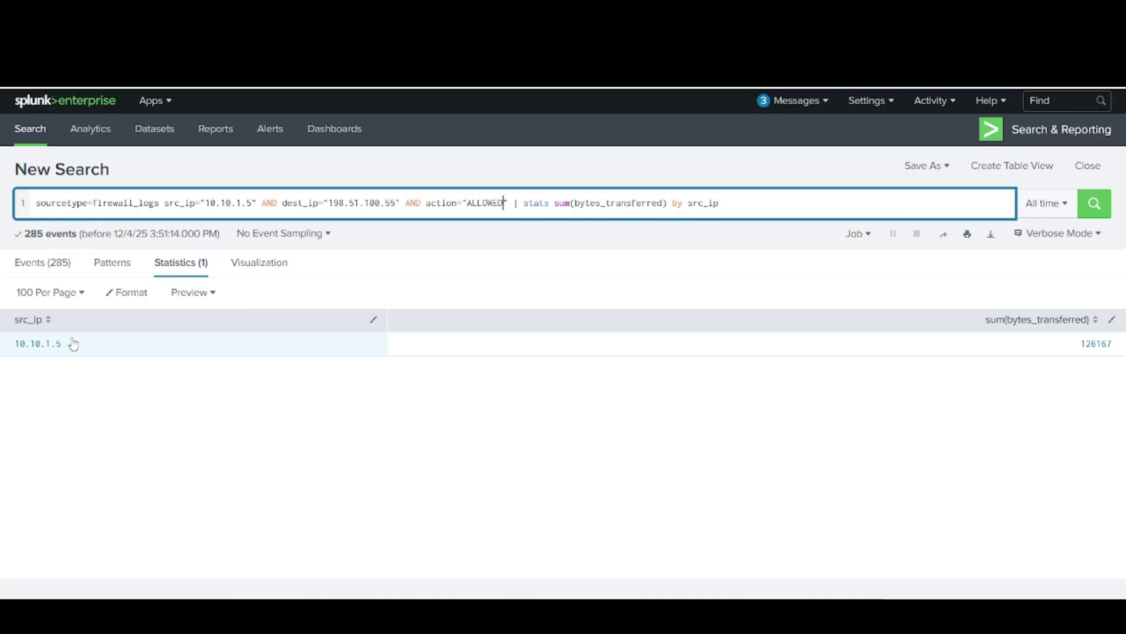
Step: Copy the sum(bytes_transferred) result from Splunk and submit 126167 in the TryHackMe room as the bytes transferred to the C2 server
{"action": "left_click_drag", "start_coordinate": [1079, 346], "coordinate": [1113, 353]}
{"action": "key", "text": "ctrl+c"}
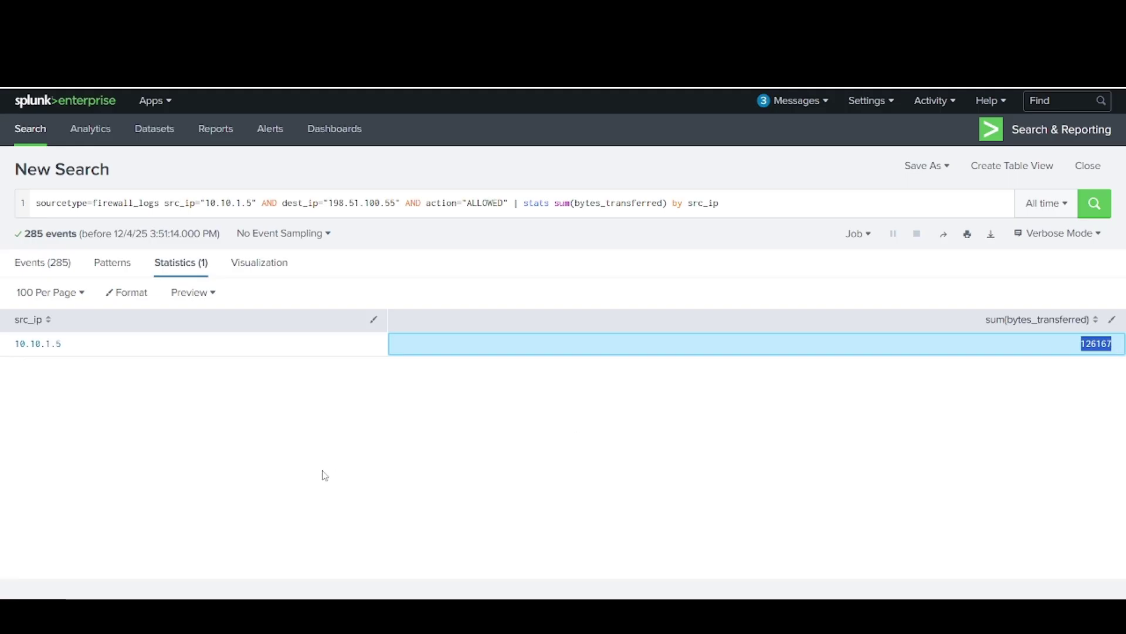
{"action": "left_click", "coordinate": [194, 439]}
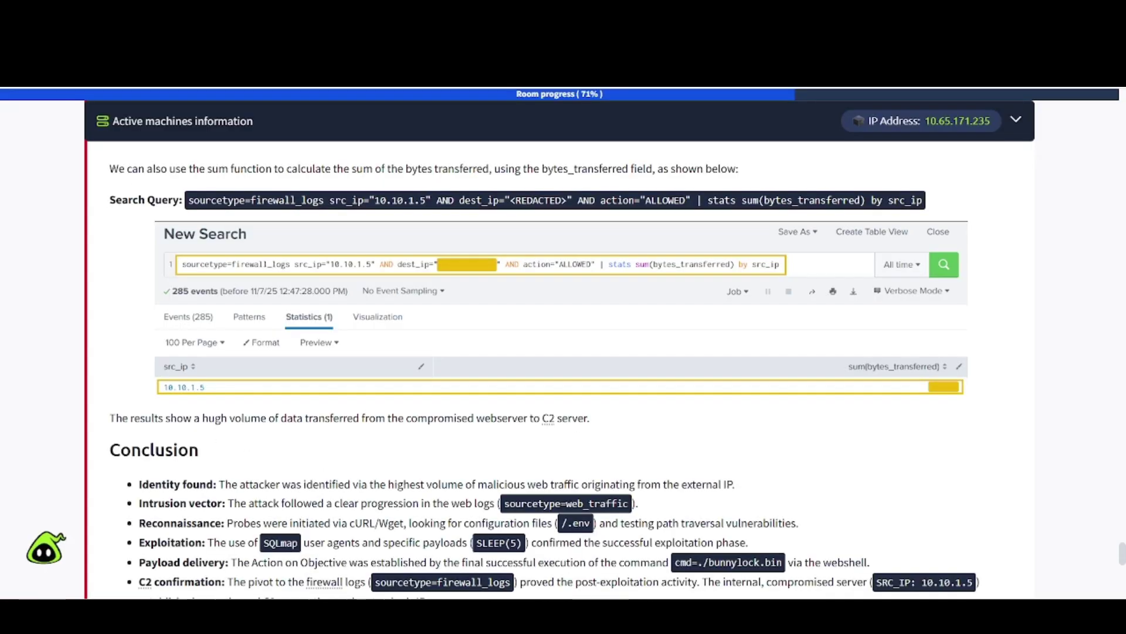
{"action": "scroll", "coordinate": [52, 457], "scroll_direction": "down", "scroll_amount": 5}
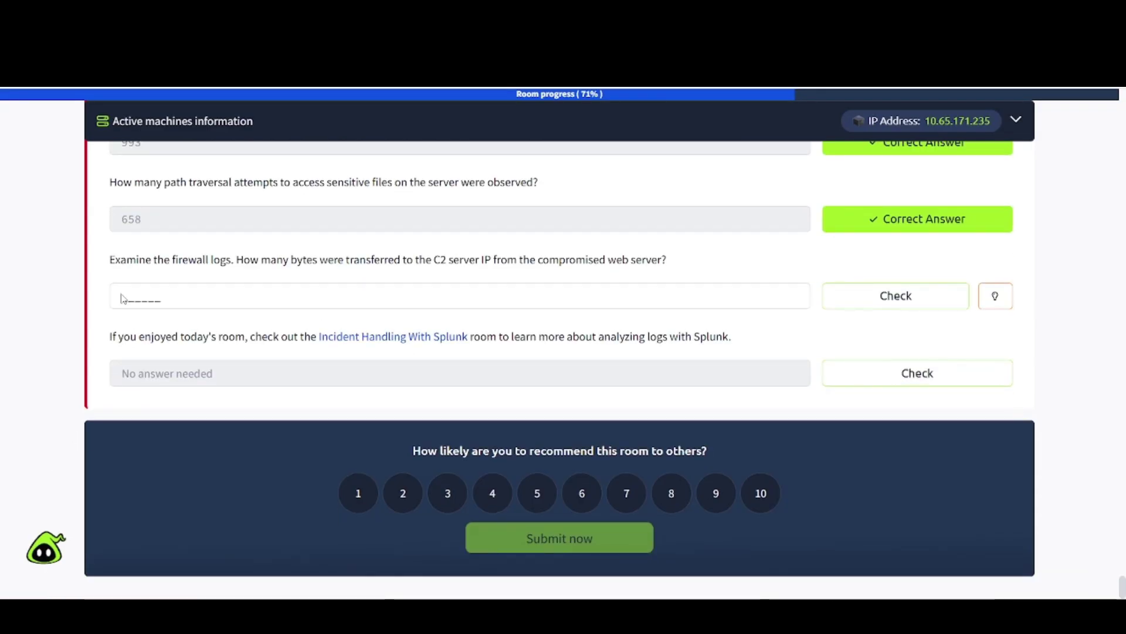
{"action": "left_click", "coordinate": [124, 298]}
{"action": "key", "text": "ctrl+v"}
{"action": "key", "text": "Return"}
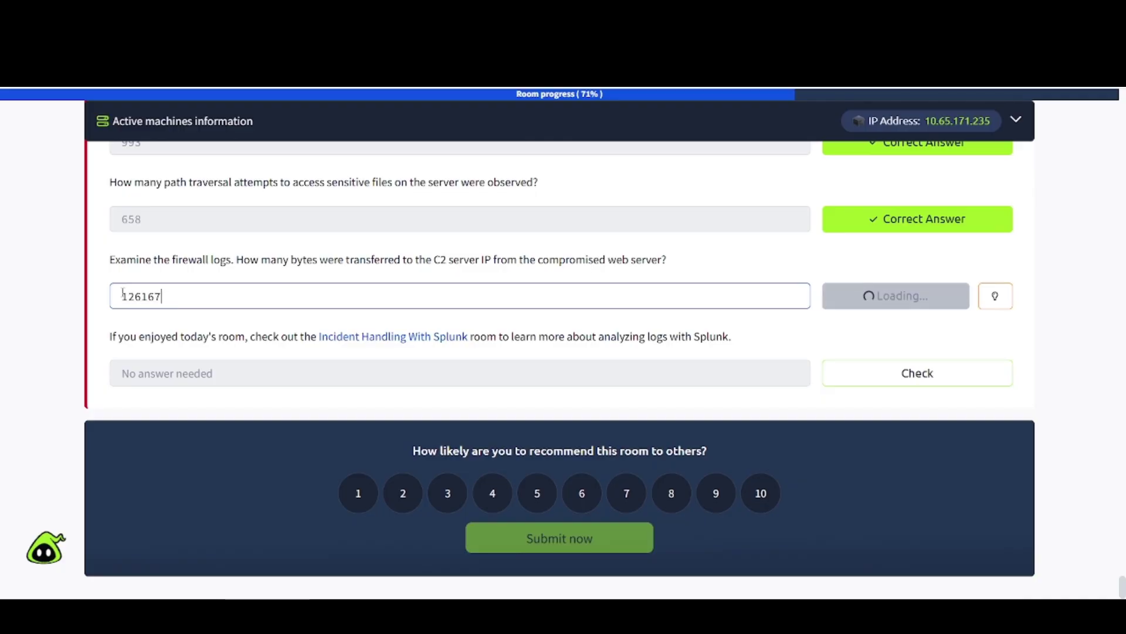
Step: Review the room's sections on outbound C2 communication, the volume of data exfiltrated and the conclusion
{"action": "scroll", "coordinate": [221, 329], "scroll_direction": "up", "scroll_amount": 2}
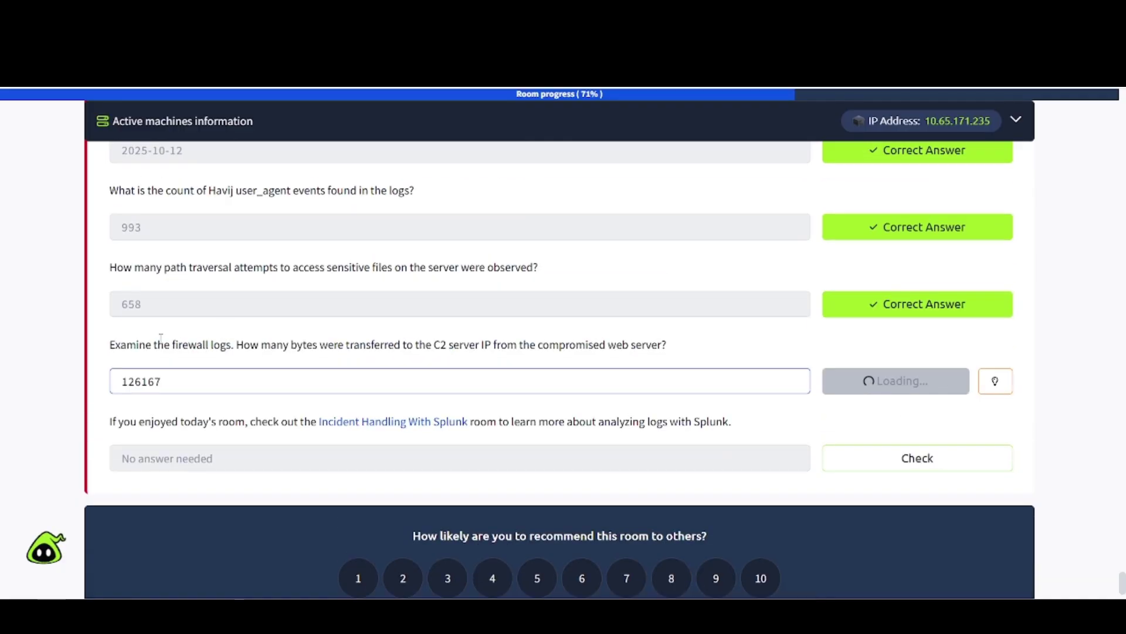
{"action": "scroll", "coordinate": [244, 301], "scroll_direction": "up", "scroll_amount": 5}
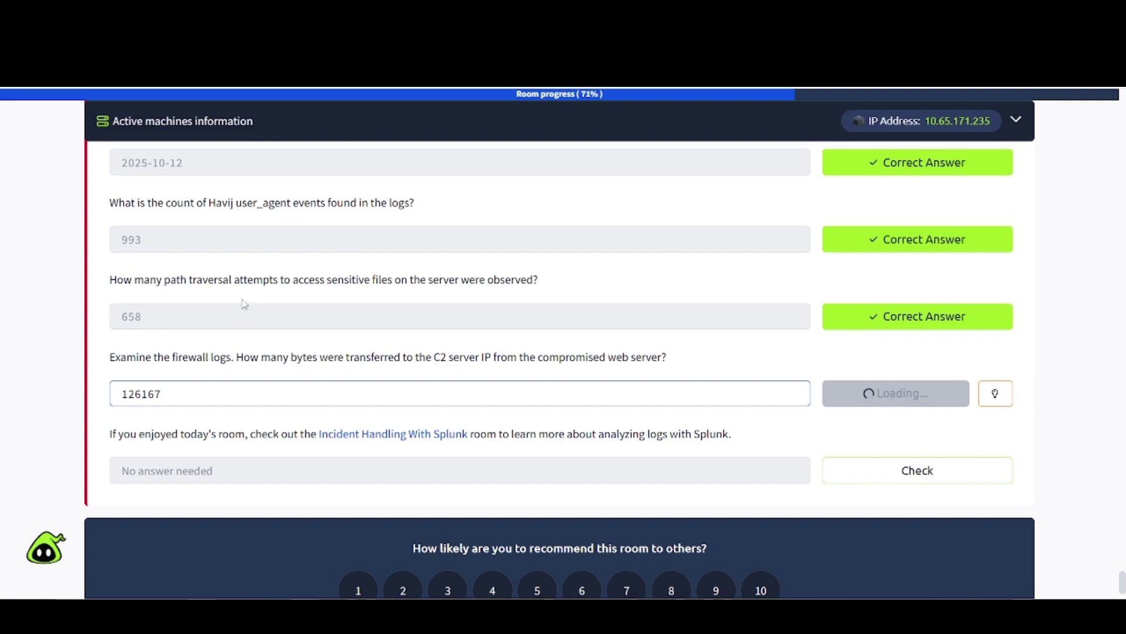
{"action": "scroll", "coordinate": [157, 359], "scroll_direction": "up", "scroll_amount": 10}
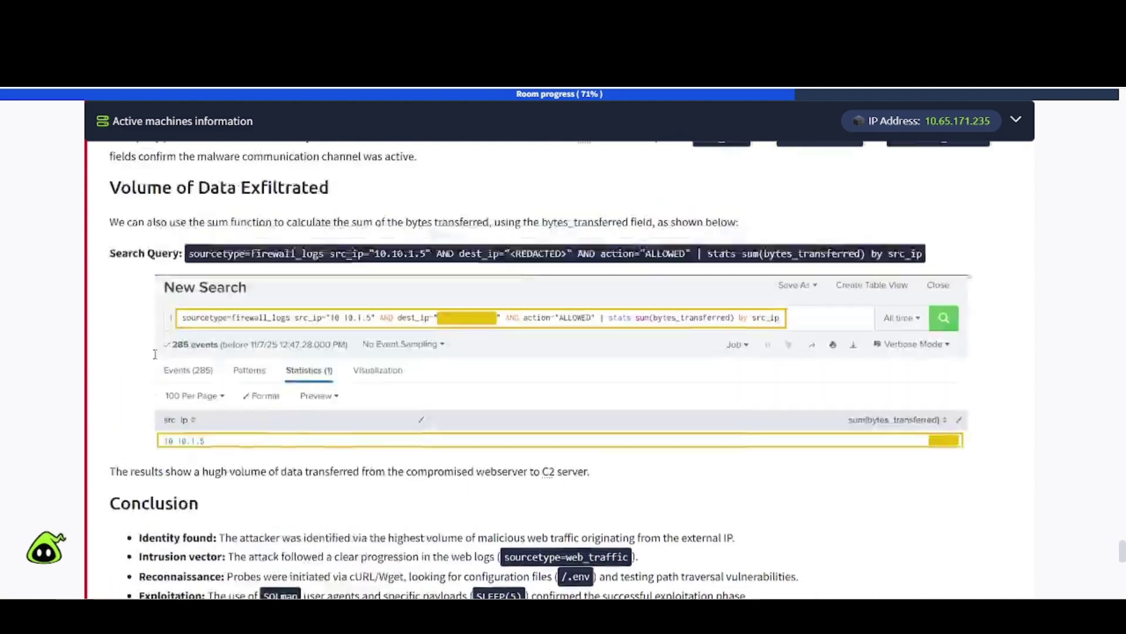
{"action": "scroll", "coordinate": [157, 359], "scroll_direction": "down", "scroll_amount": 15}
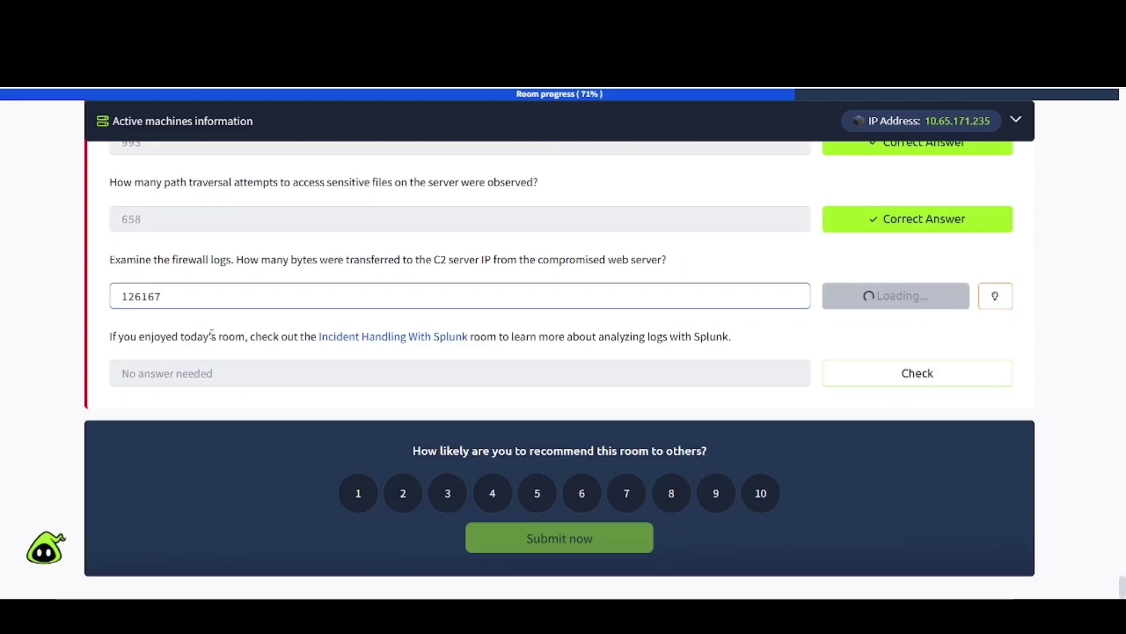
{"action": "scroll", "coordinate": [212, 332], "scroll_direction": "up", "scroll_amount": 10}
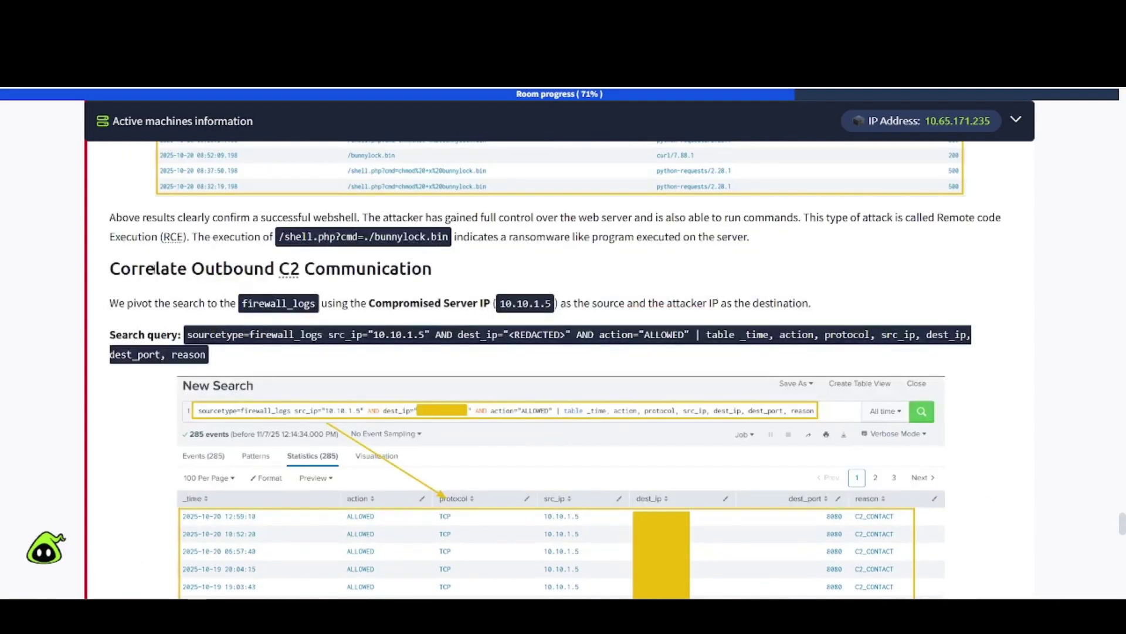
{"action": "scroll", "coordinate": [175, 370], "scroll_direction": "down", "scroll_amount": 3}
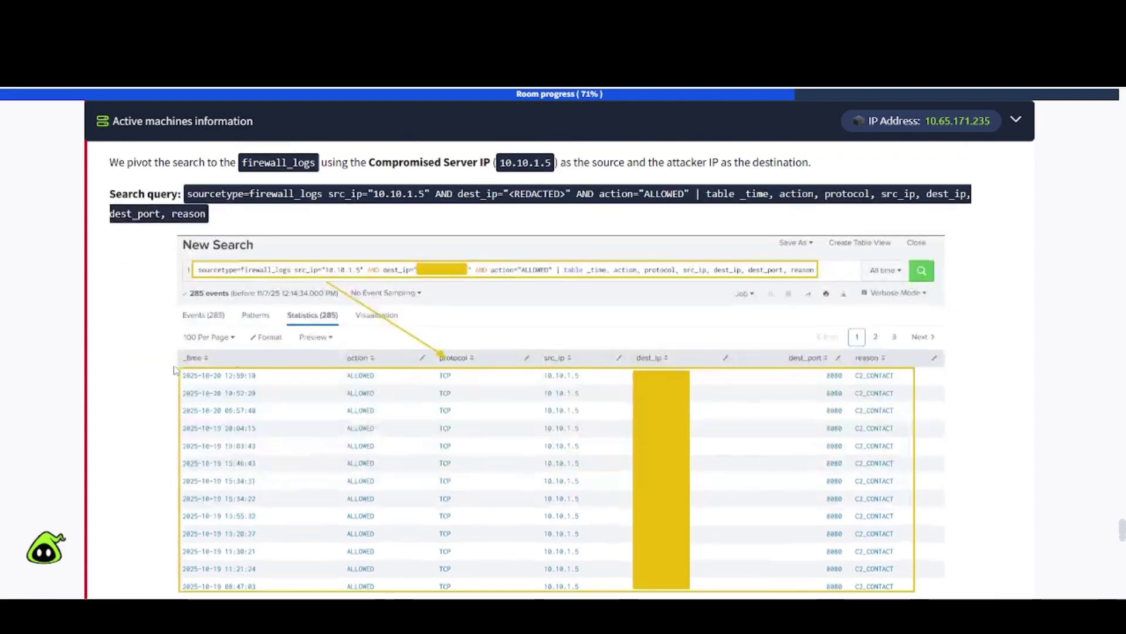
{"action": "scroll", "coordinate": [333, 387], "scroll_direction": "down", "scroll_amount": 5}
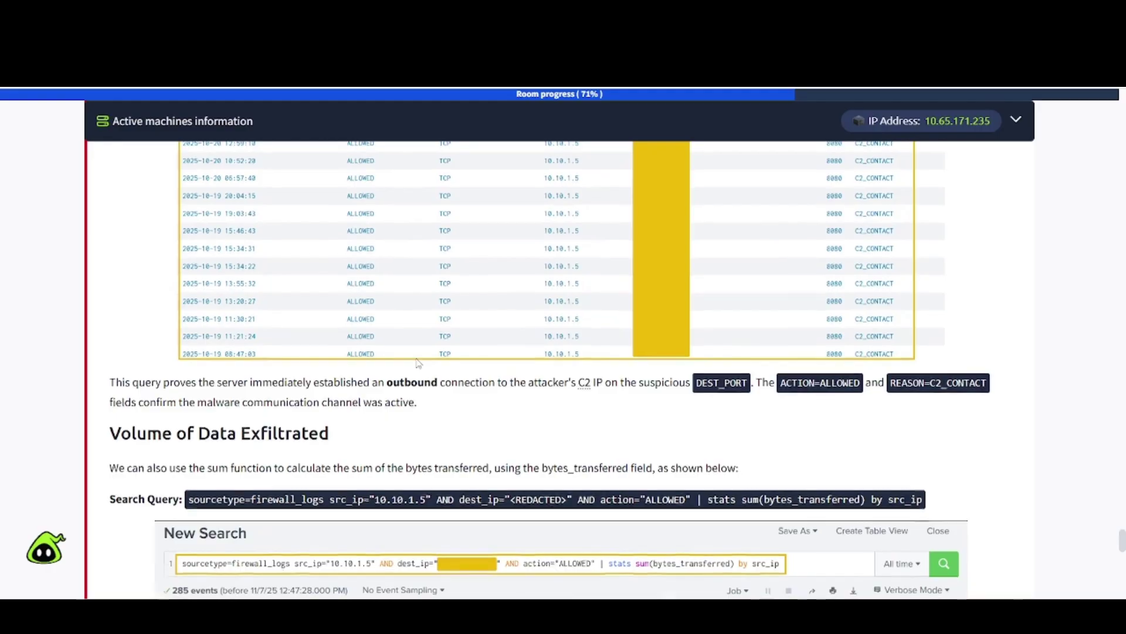
{"action": "scroll", "coordinate": [418, 363], "scroll_direction": "down", "scroll_amount": 5}
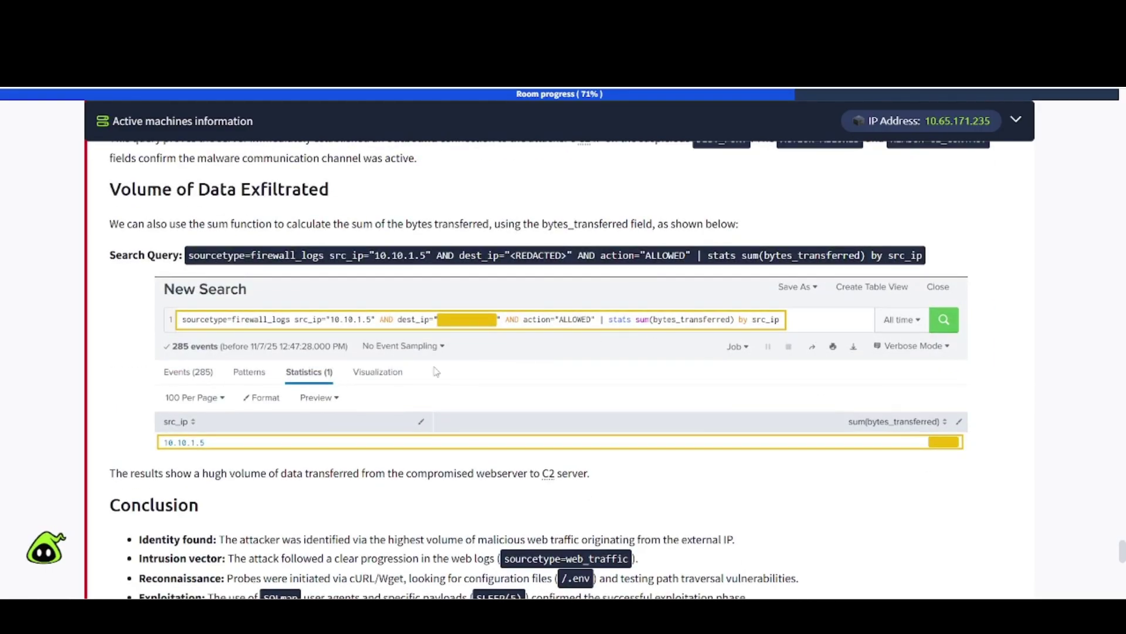
{"action": "scroll", "coordinate": [435, 371], "scroll_direction": "down", "scroll_amount": 5}
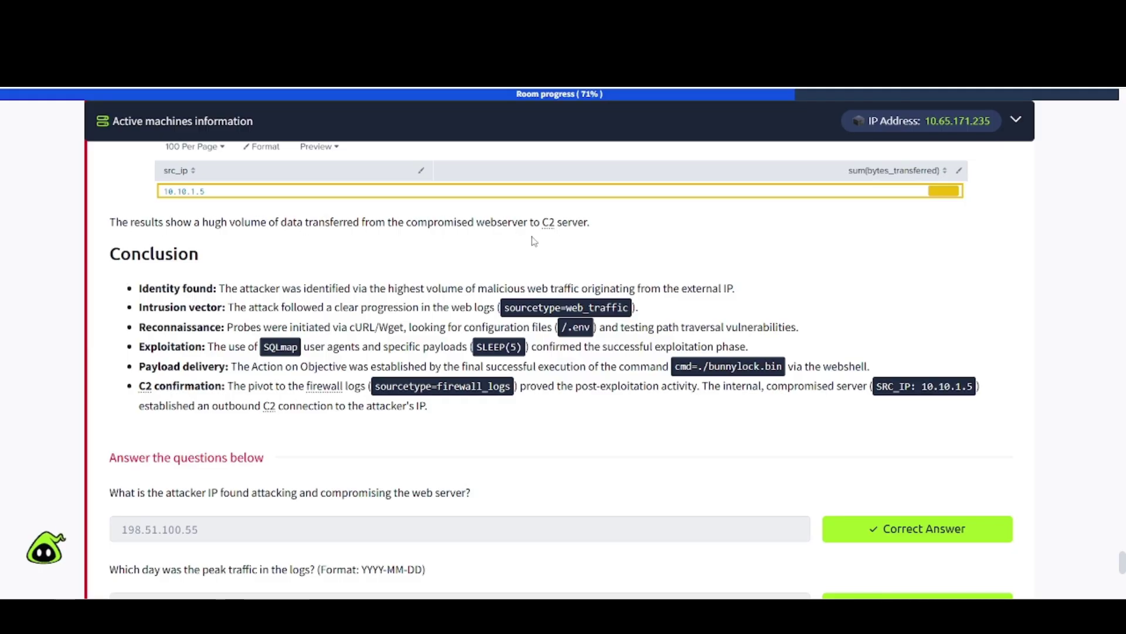
{"action": "scroll", "coordinate": [215, 303], "scroll_direction": "down", "scroll_amount": 1}
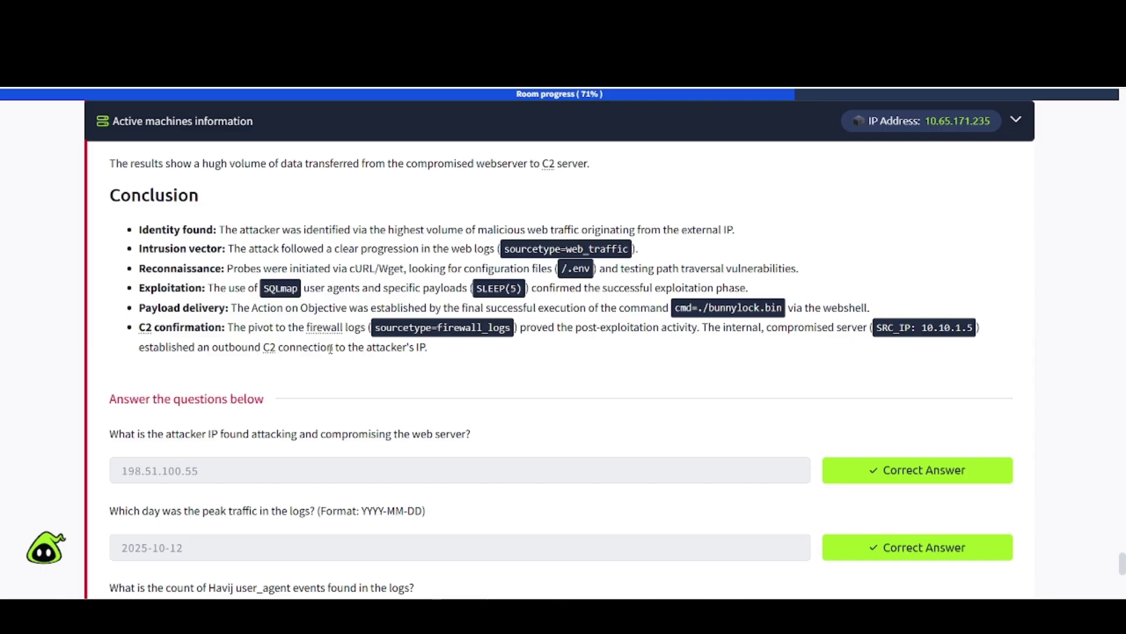
Step: Resubmit 126167 as the bytes-transferred answer and mark the final no-answer-needed question about Incident Handling With Splunk as complete
{"action": "scroll", "coordinate": [437, 363], "scroll_direction": "down", "scroll_amount": 6}
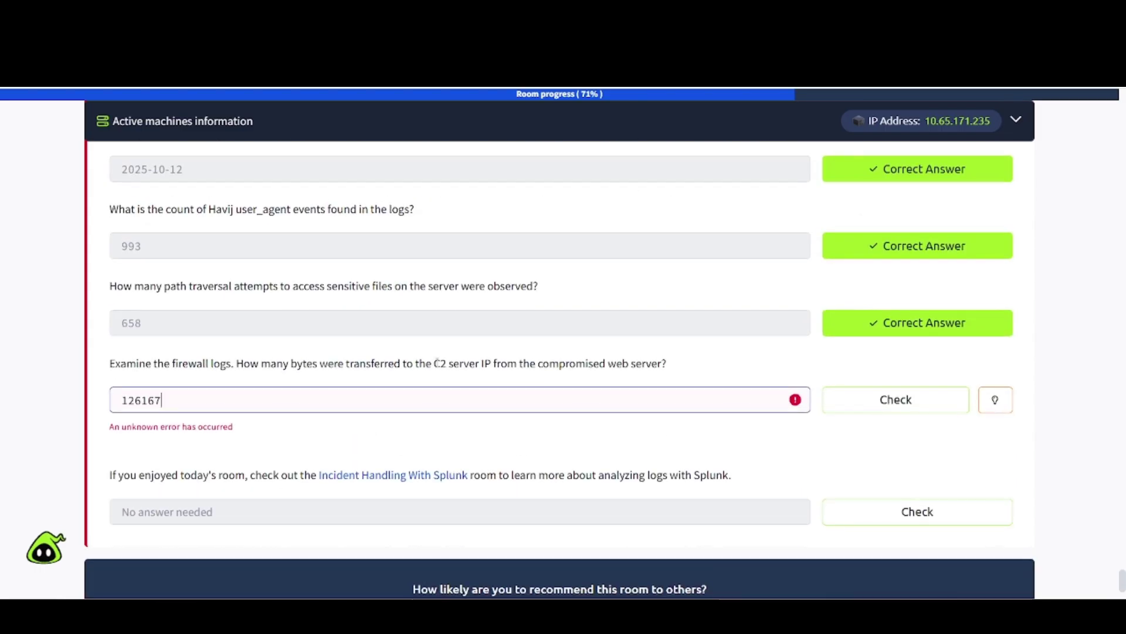
{"action": "scroll", "coordinate": [429, 364], "scroll_direction": "down", "scroll_amount": 1}
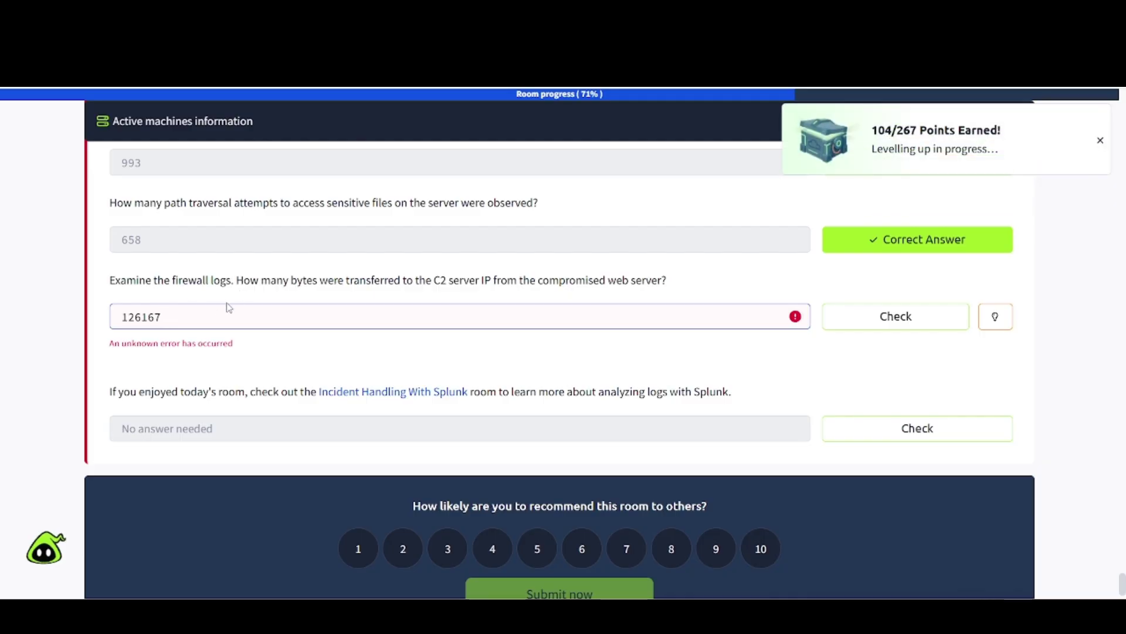
{"action": "key", "text": "ctrl+a"}
{"action": "key", "text": "Return"}
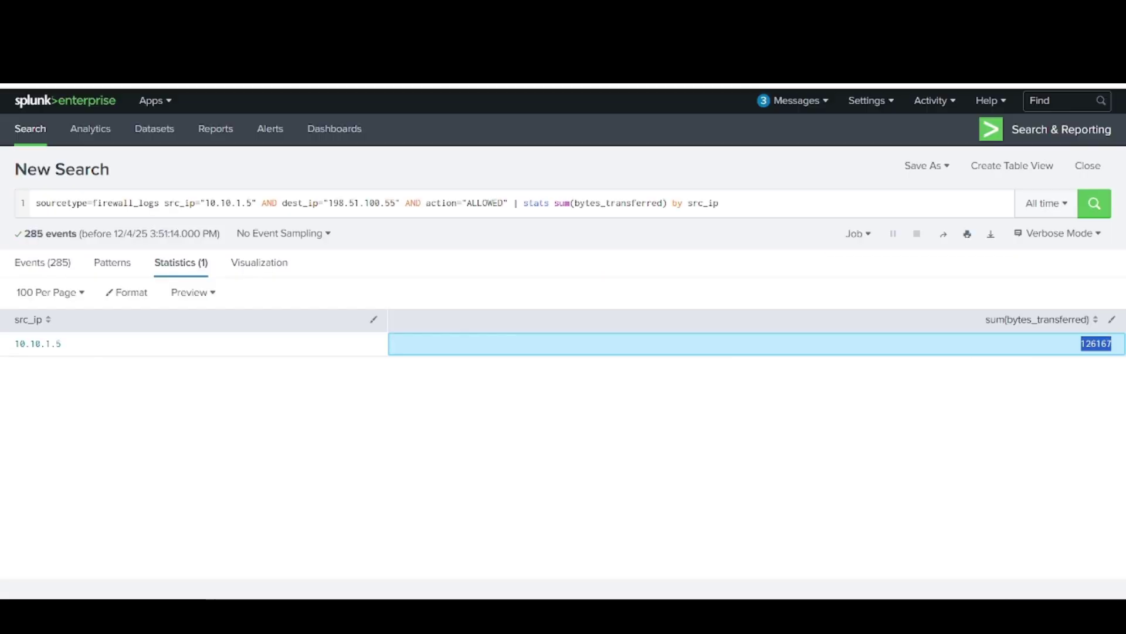
{"action": "left_click", "coordinate": [1025, 381]}
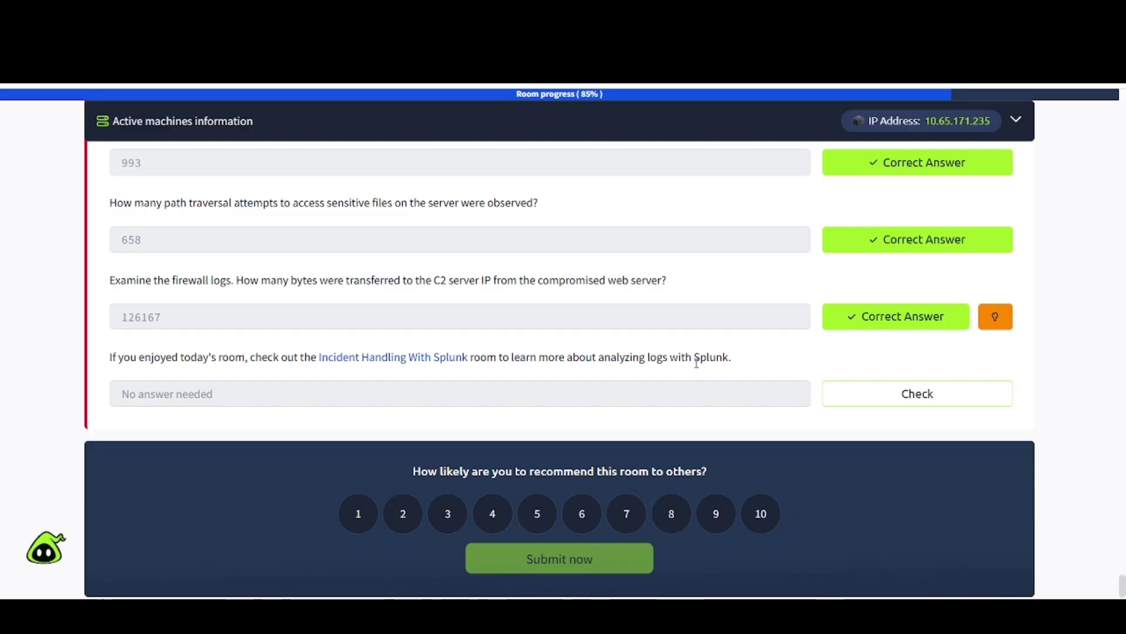
{"action": "left_click", "coordinate": [859, 398]}
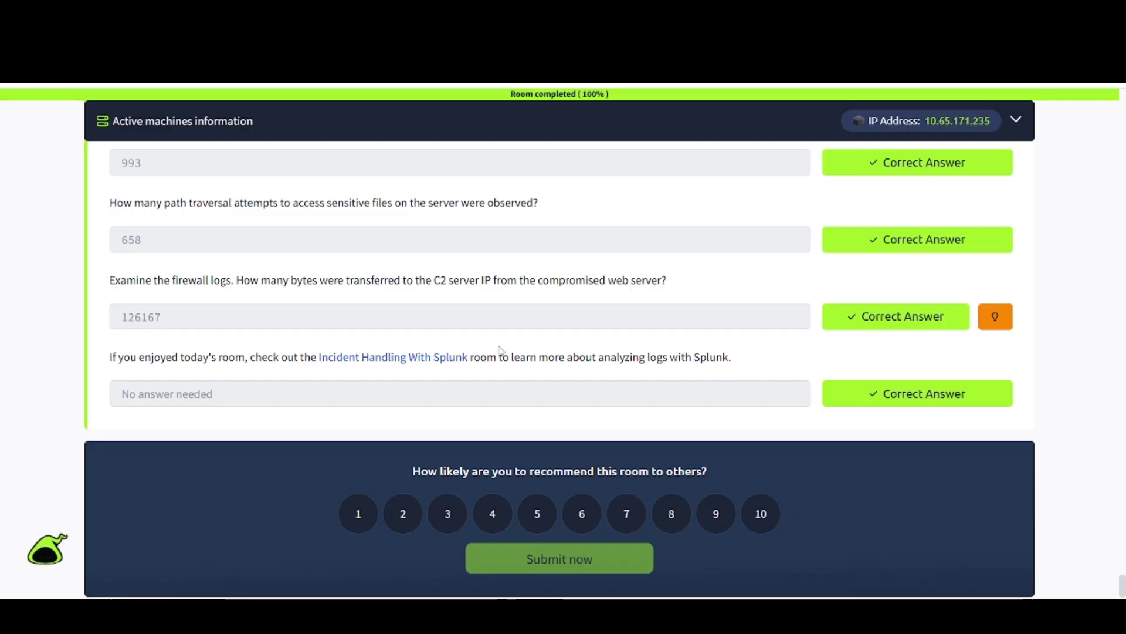